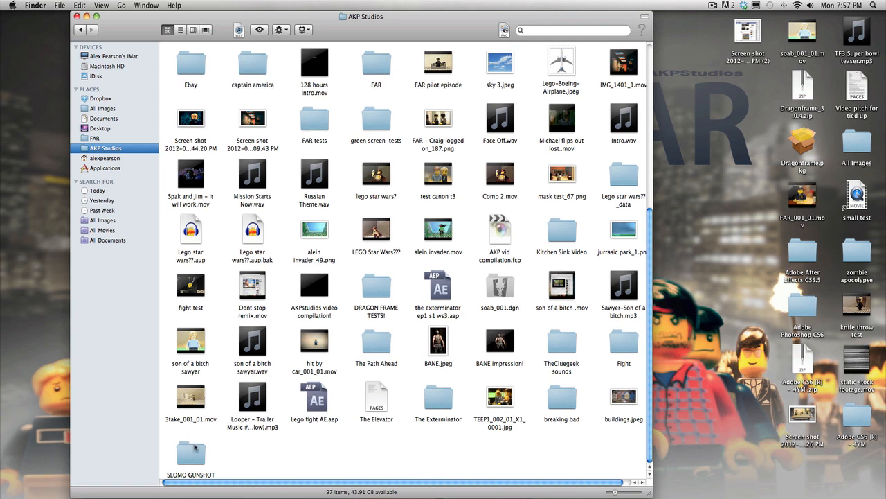
Step: Open the SLOMO GUNSHOT folder, watch the SLOW MOTION GUNFIRE video, and close it
{"action": "double_click", "coordinate": [195, 448]}
{"action": "double_click", "coordinate": [451, 73]}
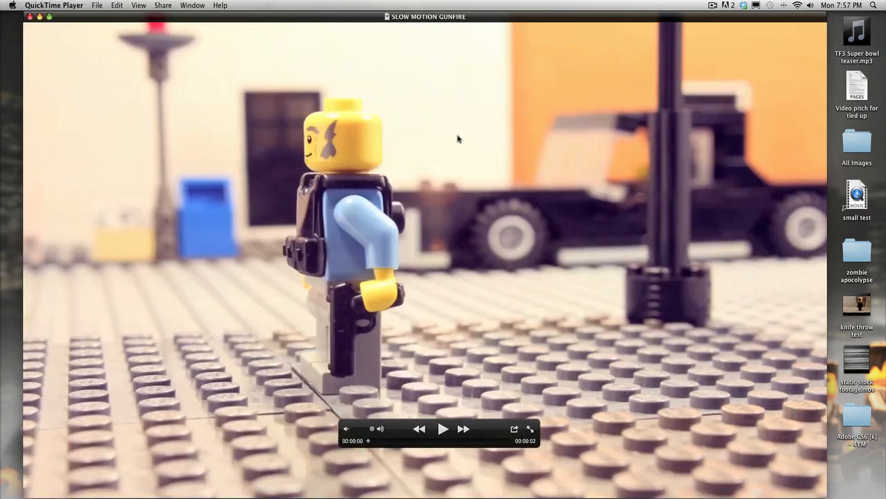
{"action": "key", "text": "space"}
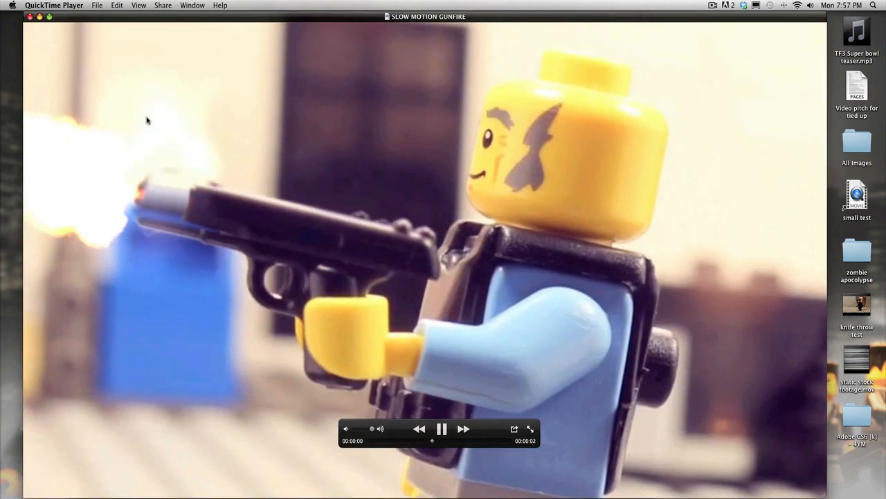
{"action": "key", "text": "space"}
{"action": "key", "text": "space"}
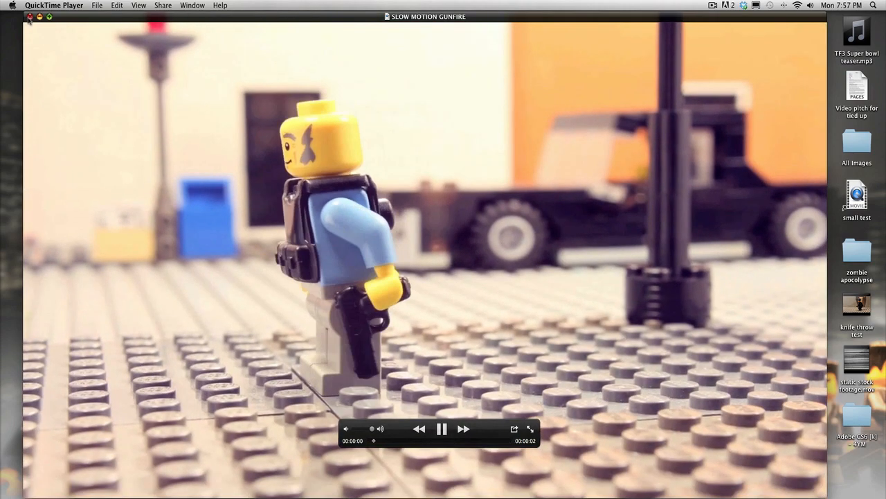
{"action": "left_click", "coordinate": [30, 16]}
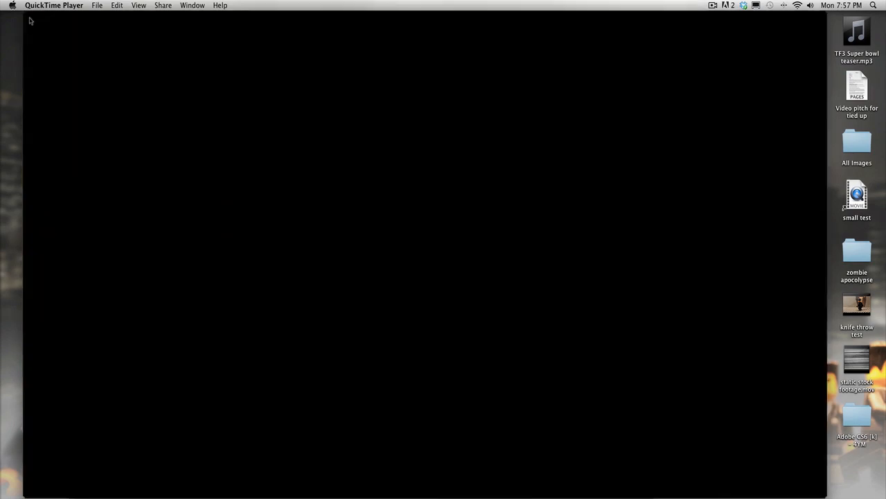
{"action": "left_click", "coordinate": [309, 138]}
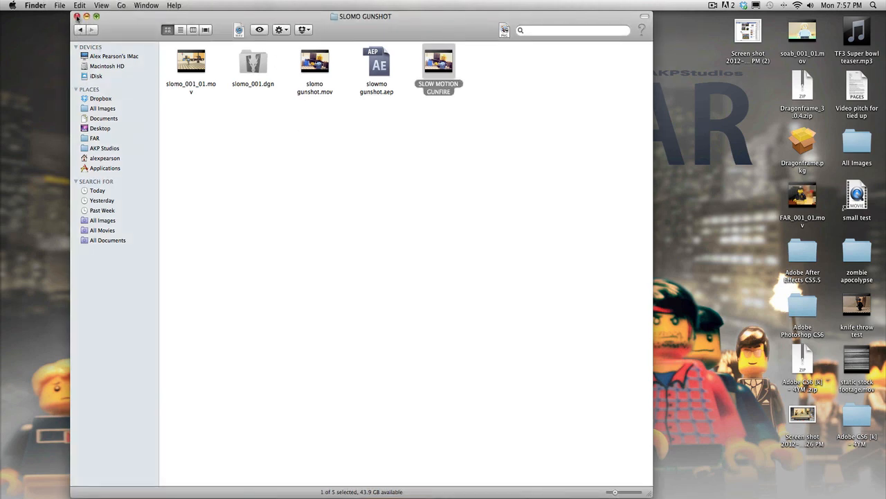
Step: Launch Adobe After Effects CS5 and quit Google Chrome while it loads
{"action": "mouse_move", "coordinate": [277, 496]}
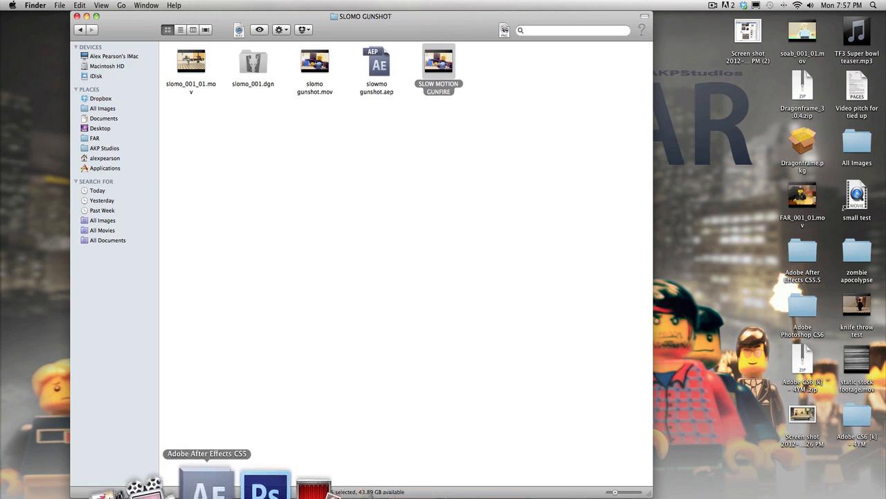
{"action": "left_click", "coordinate": [206, 487]}
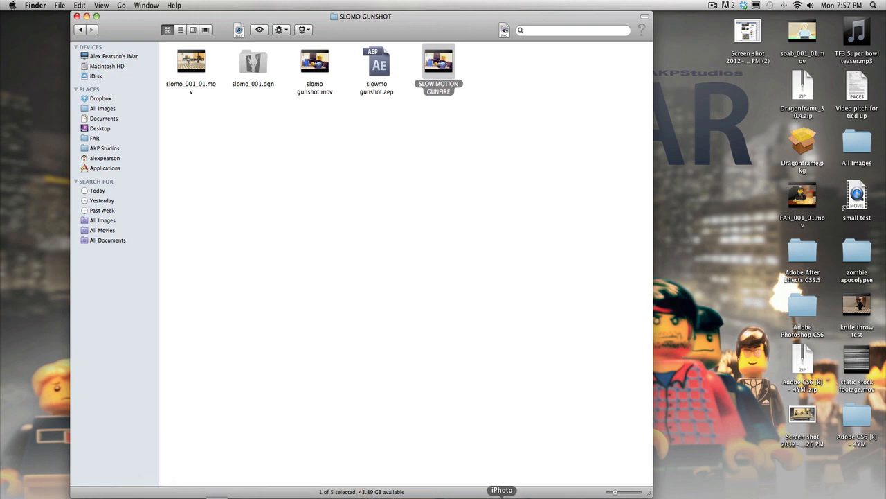
{"action": "left_click", "coordinate": [451, 493]}
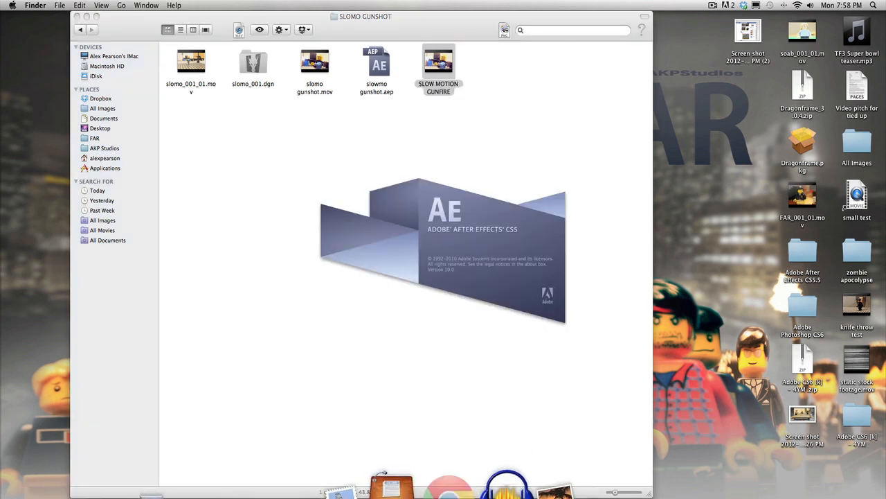
{"action": "left_click", "coordinate": [451, 477]}
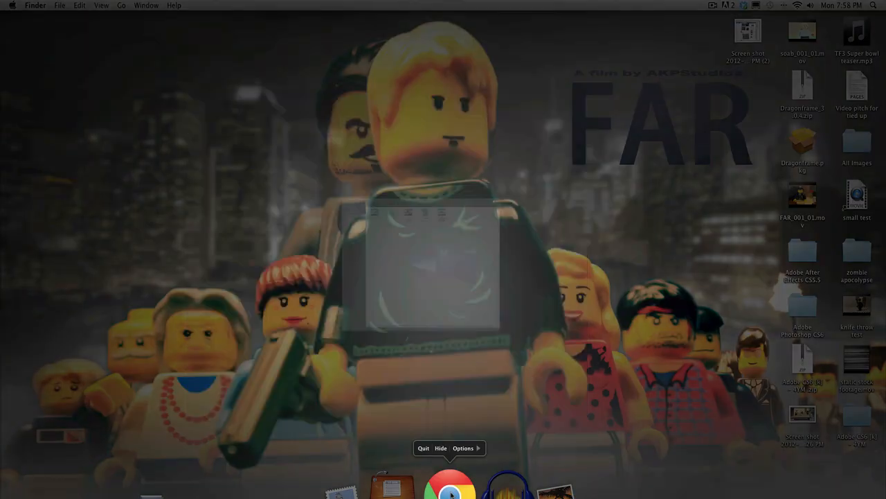
{"action": "left_click", "coordinate": [425, 448]}
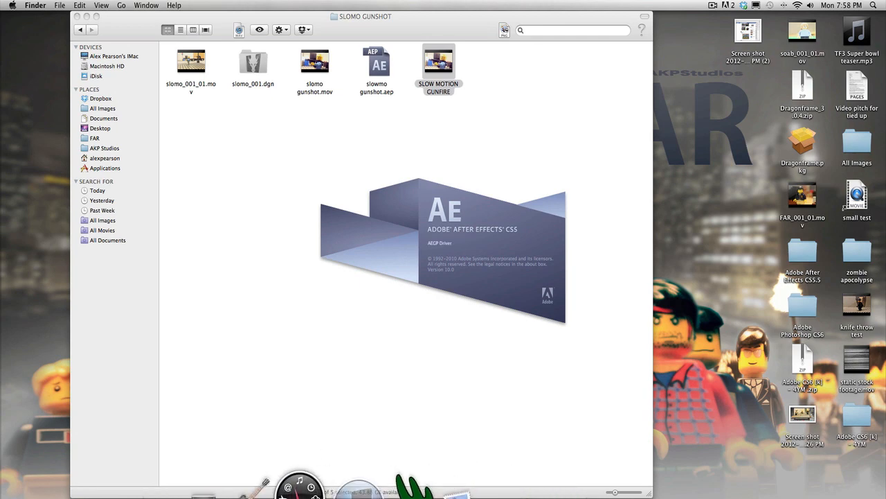
Step: Quit iTunes and QuickTime Player while After Effects finishes loading
{"action": "left_click", "coordinate": [346, 485]}
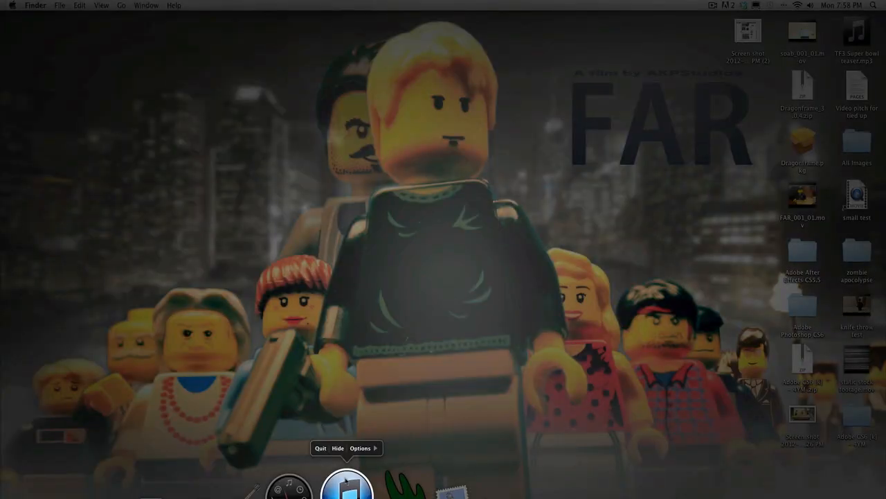
{"action": "left_click", "coordinate": [323, 451]}
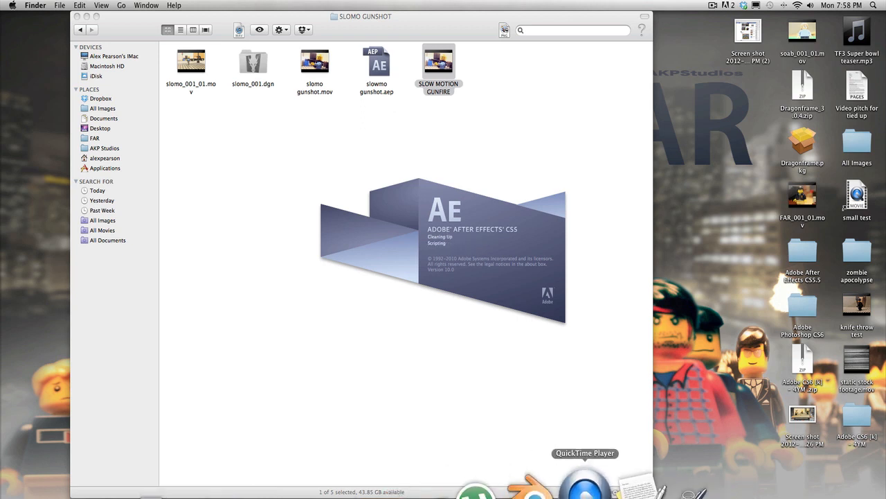
{"action": "left_click", "coordinate": [585, 487]}
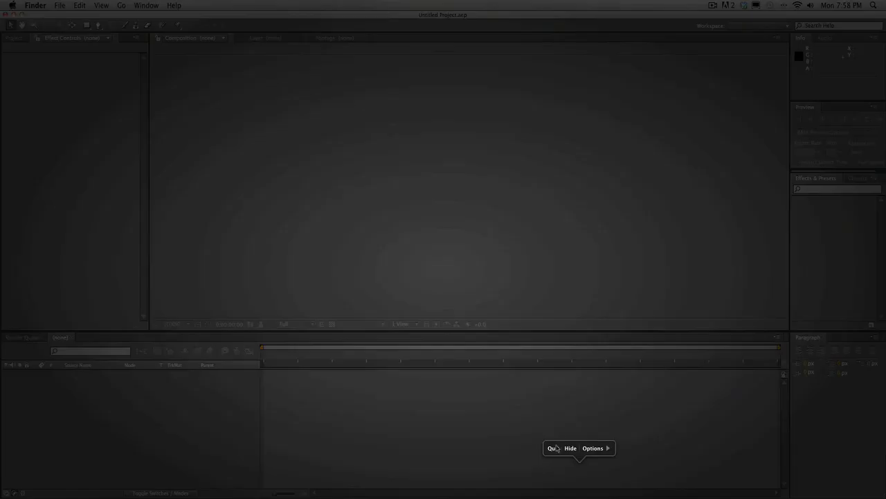
{"action": "left_click", "coordinate": [556, 448]}
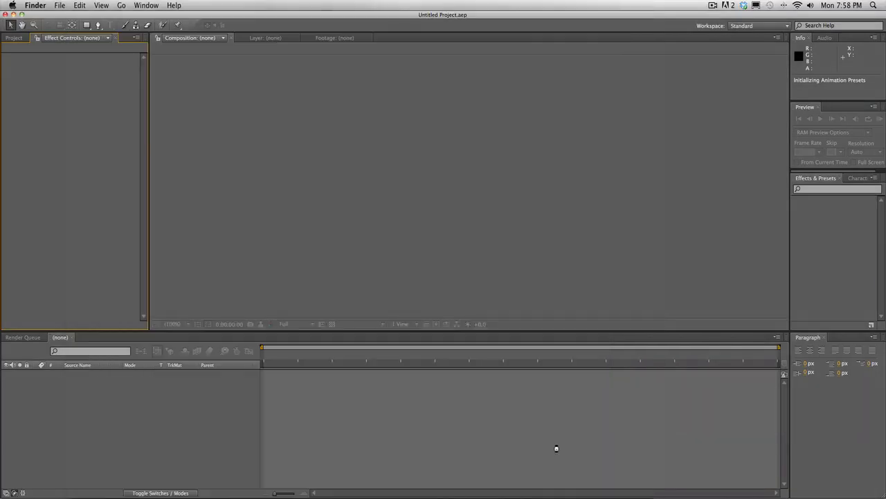
{"action": "mouse_move", "coordinate": [579, 495]}
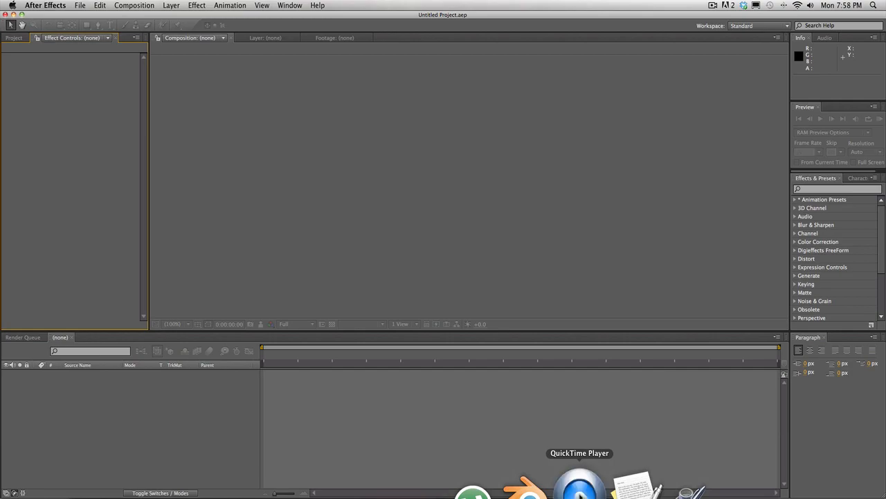
{"action": "right_click", "coordinate": [579, 490]}
{"action": "left_click", "coordinate": [553, 448]}
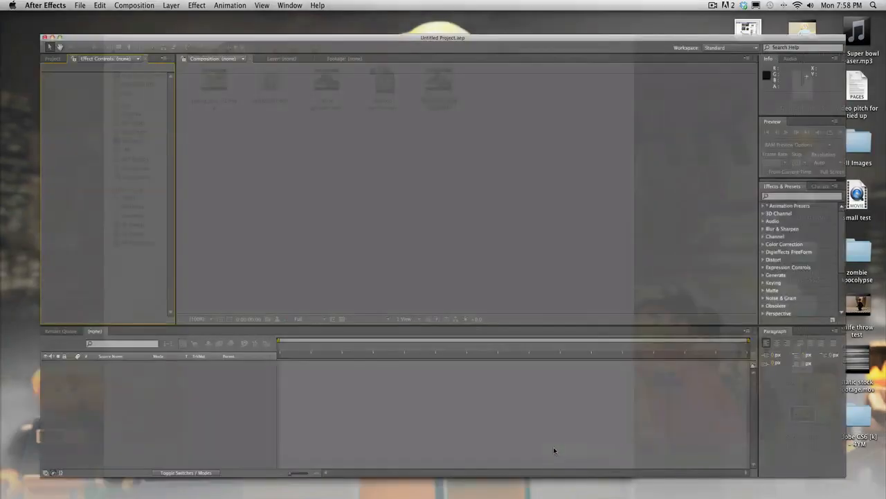
Step: Import slomo_001_01.mov from the SLOMO GUNSHOT folder into the After Effects project and show the project's items
{"action": "left_click", "coordinate": [52, 486]}
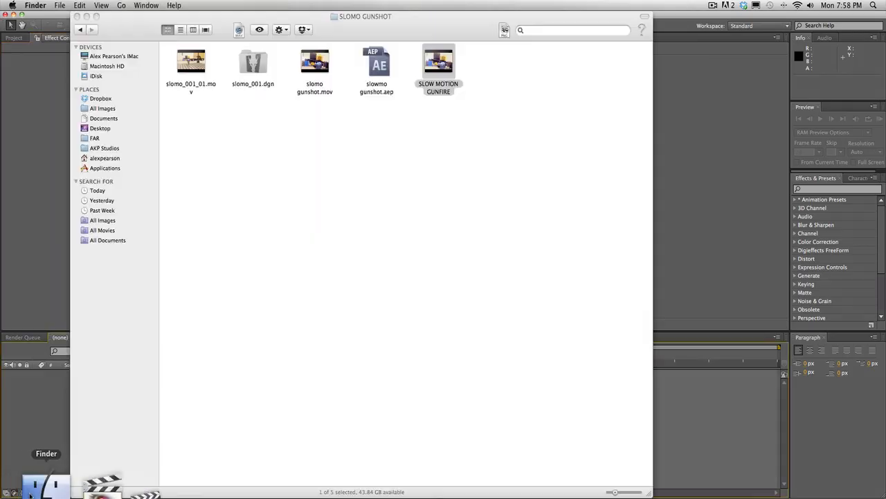
{"action": "left_click_drag", "start_coordinate": [191, 62], "coordinate": [30, 85]}
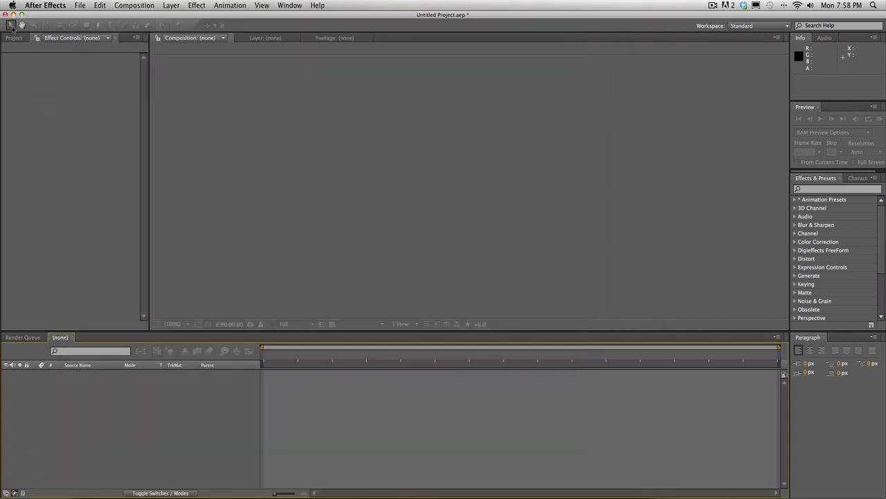
{"action": "left_click", "coordinate": [14, 38]}
Step: Open the imported slomo_001_01.mov footage for preview and play it through
{"action": "double_click", "coordinate": [30, 129]}
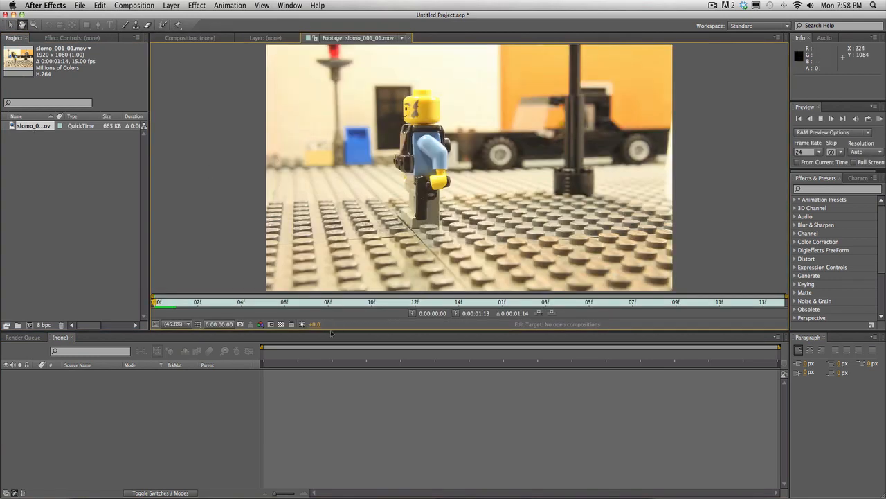
{"action": "key", "text": "space"}
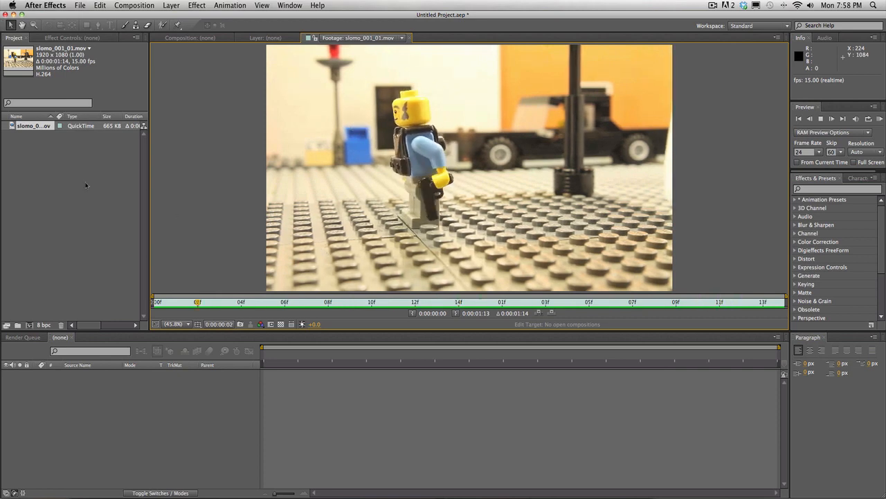
{"action": "key", "text": "space"}
Step: Create a composition from slomo_001_01.mov, go to 0:00:00:12, and add a second copy of the clip layer
{"action": "left_click_drag", "start_coordinate": [38, 129], "coordinate": [58, 404]}
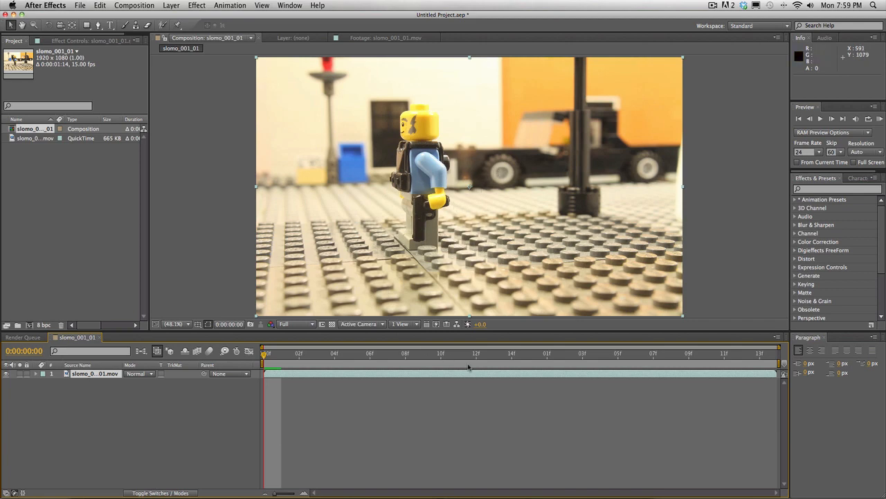
{"action": "left_click_drag", "start_coordinate": [445, 358], "coordinate": [471, 377]}
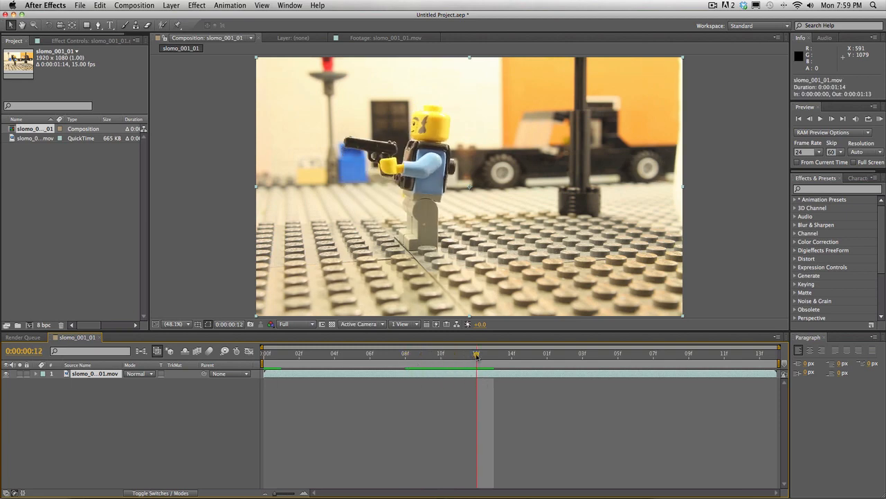
{"action": "mouse_move", "coordinate": [485, 359]}
{"action": "left_mouse_down"}
{"action": "mouse_move", "coordinate": [493, 369]}
{"action": "mouse_move", "coordinate": [477, 368]}
{"action": "mouse_move", "coordinate": [516, 374]}
{"action": "mouse_move", "coordinate": [470, 372]}
{"action": "left_mouse_up"}
{"action": "key", "text": "ctrl+v"}
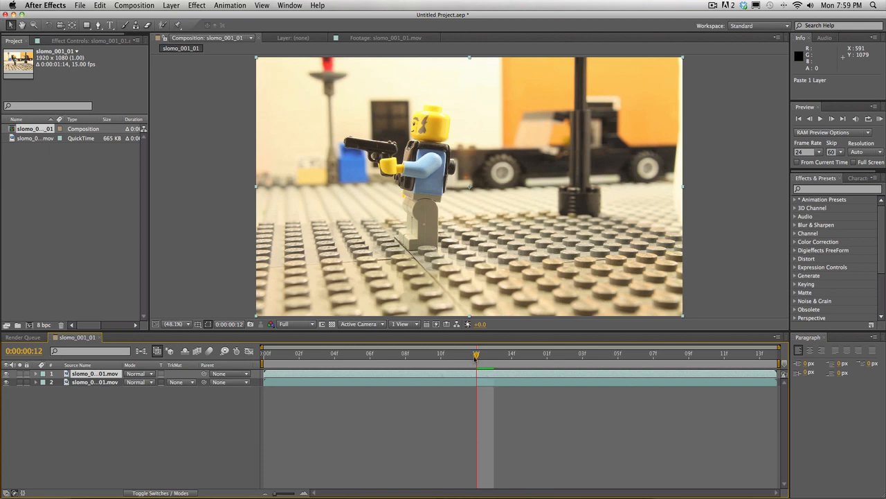
Step: Trim the upper clip layer so it starts at 0:00:00:12, at the raised-gun pose
{"action": "left_click", "coordinate": [832, 119]}
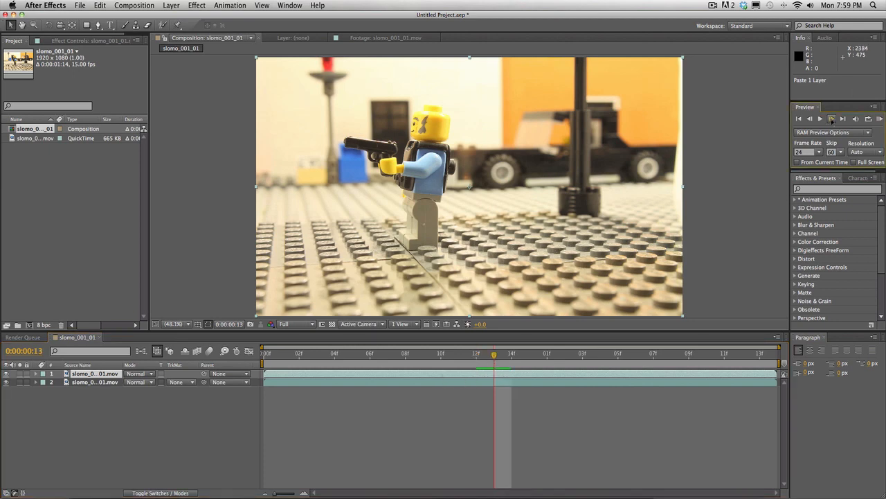
{"action": "left_click", "coordinate": [832, 119]}
{"action": "left_click", "coordinate": [832, 119]}
{"action": "left_click", "coordinate": [809, 119]}
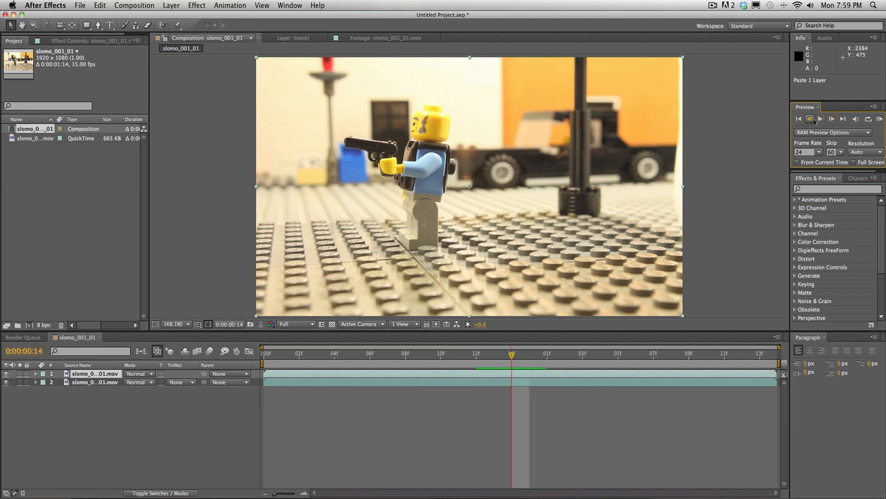
{"action": "left_click", "coordinate": [810, 119]}
{"action": "left_click", "coordinate": [810, 119]}
{"action": "left_click", "coordinate": [809, 119]}
{"action": "left_click", "coordinate": [832, 119]}
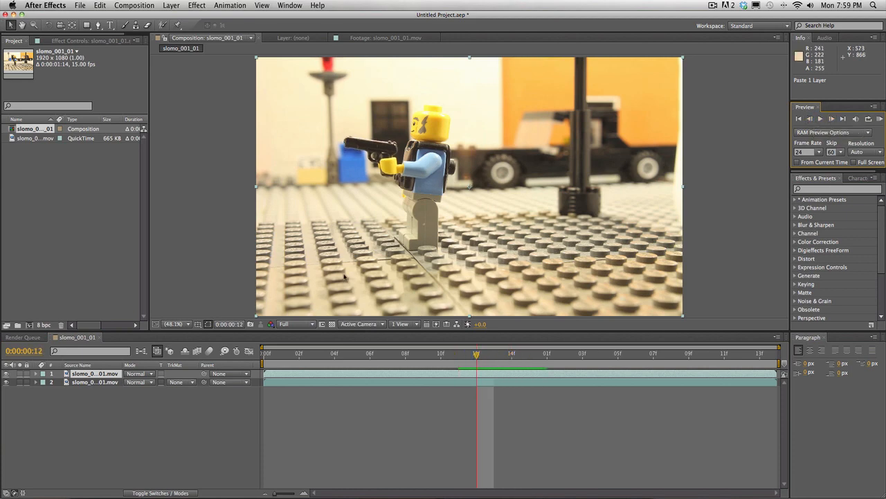
{"action": "left_click_drag", "start_coordinate": [265, 374], "coordinate": [582, 371]}
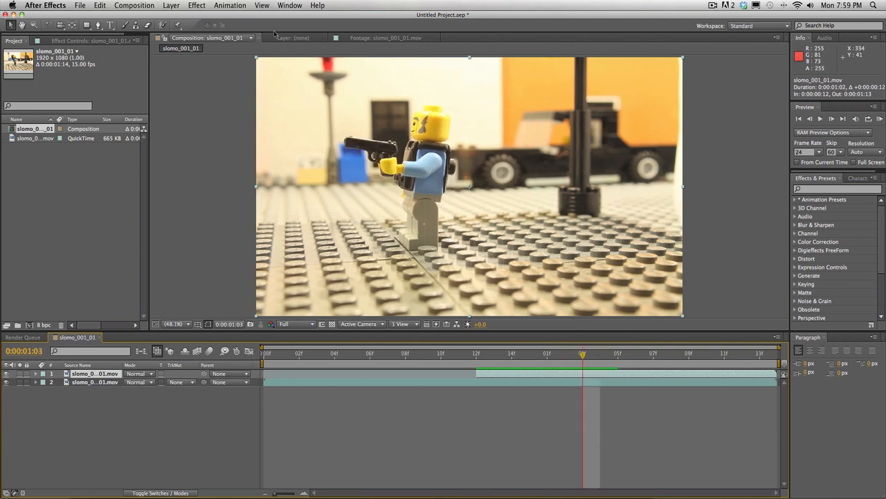
Step: Split the upper clip layer at 0:00:01:03 and remove the part after the split
{"action": "left_click", "coordinate": [99, 5]}
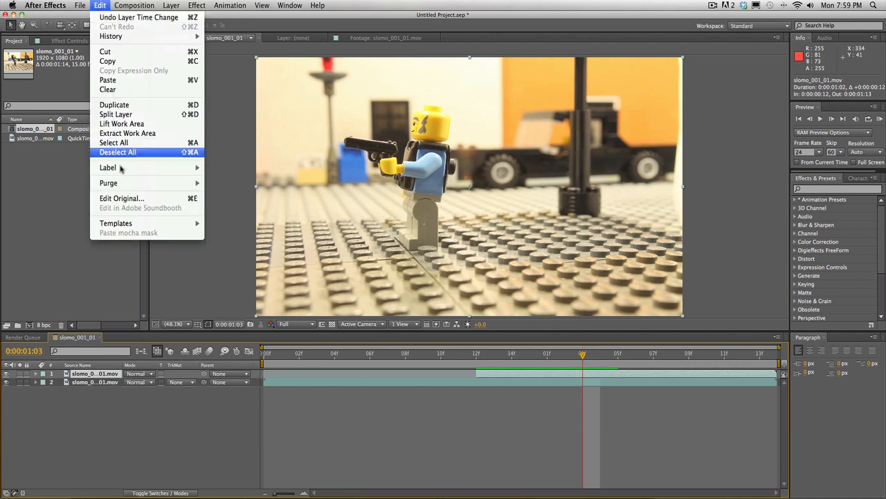
{"action": "left_click", "coordinate": [122, 114]}
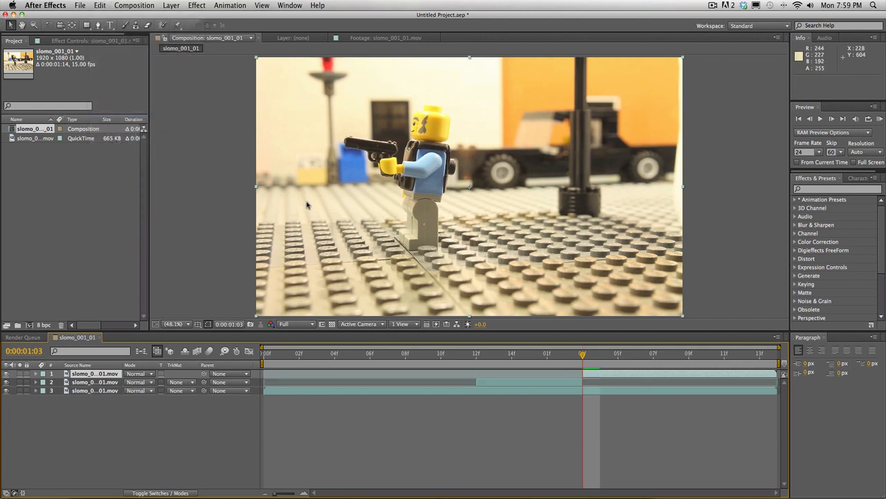
{"action": "key", "text": "cmd+z"}
{"action": "left_click_drag", "start_coordinate": [582, 359], "coordinate": [498, 383]}
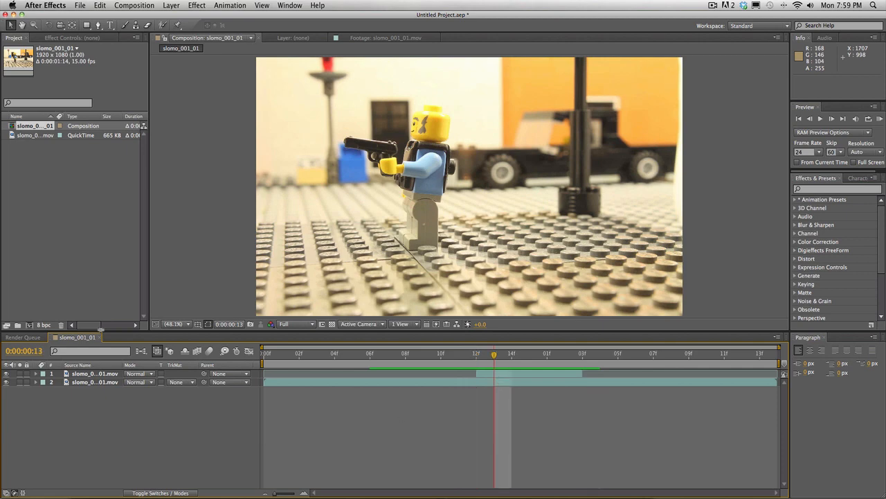
Step: Hide the upper clip layer and step through the lower clip's frames to 0:00:00:07, just before the gun is raised
{"action": "left_click", "coordinate": [7, 374]}
{"action": "left_click_drag", "start_coordinate": [494, 356], "coordinate": [433, 379]}
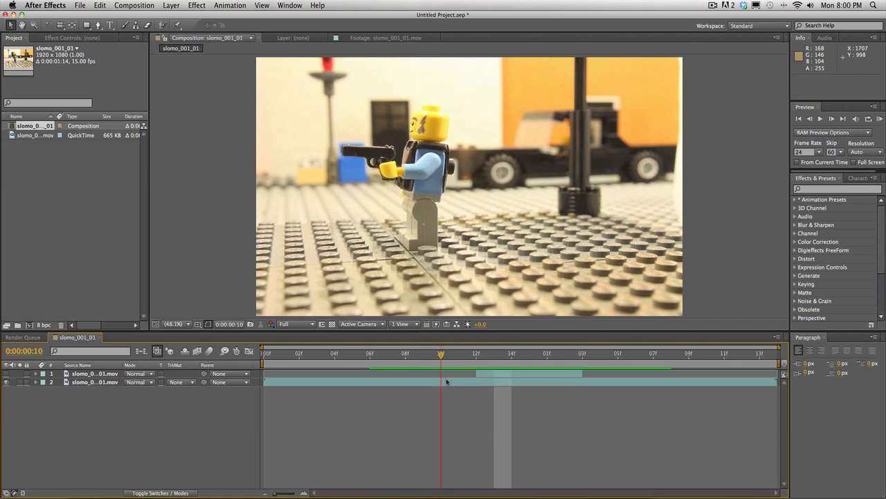
{"action": "left_click", "coordinate": [819, 119]}
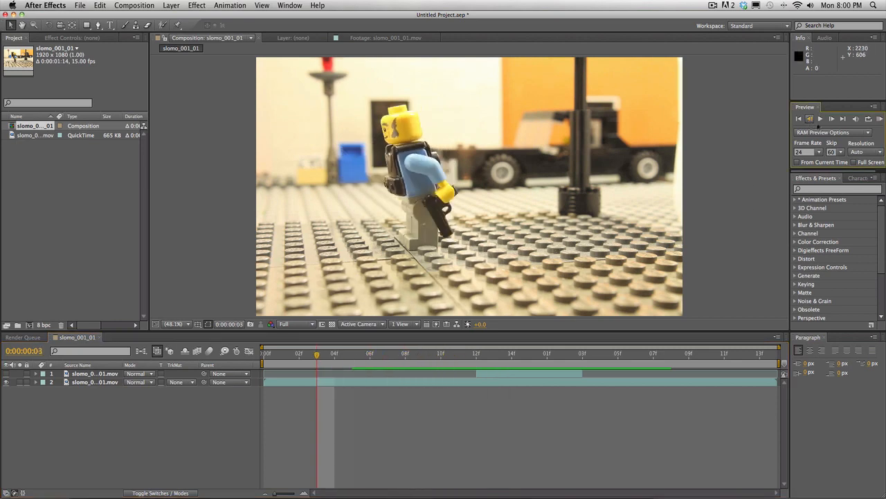
{"action": "left_click", "coordinate": [832, 119]}
{"action": "left_click", "coordinate": [832, 120]}
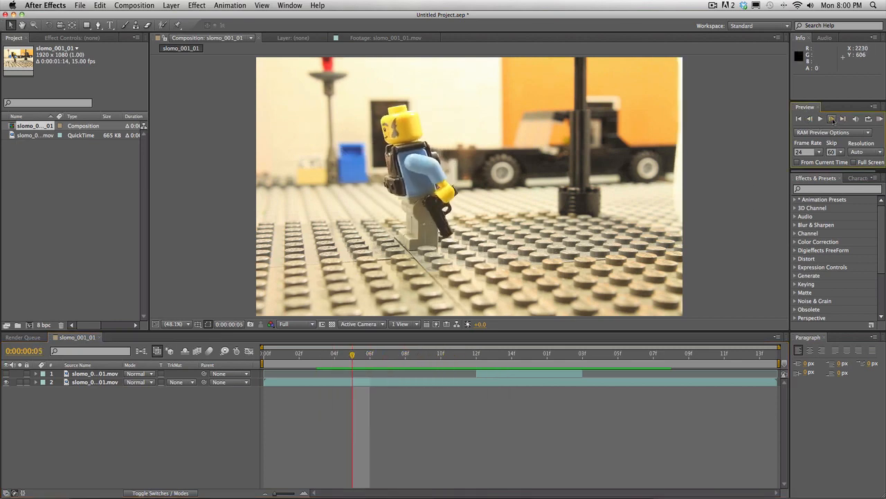
{"action": "left_click", "coordinate": [832, 119]}
{"action": "left_click", "coordinate": [832, 119]}
{"action": "left_click", "coordinate": [832, 119]}
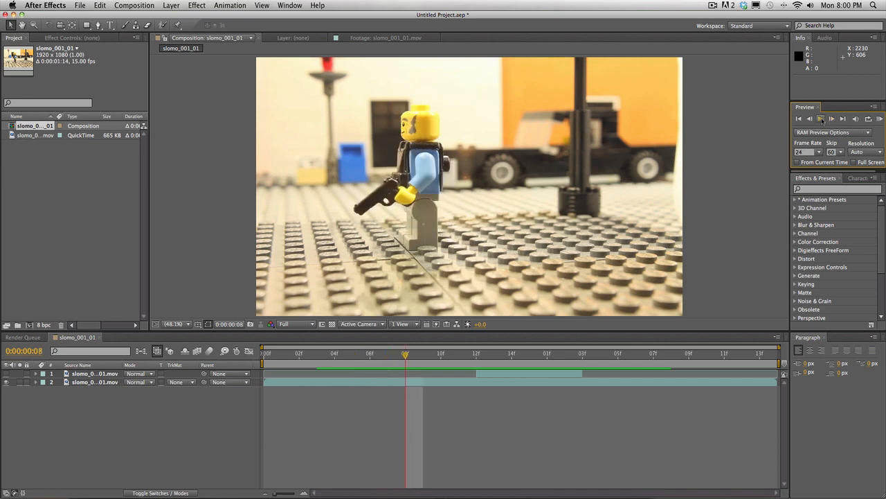
{"action": "left_click", "coordinate": [810, 119]}
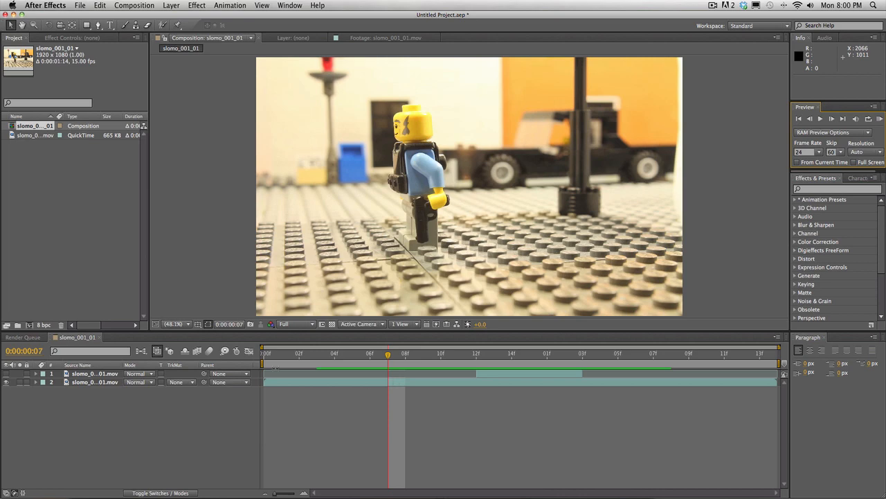
Step: Add Position, Scale and Rotation keyframes to the lower clip layer at 0:00:00:07
{"action": "left_click", "coordinate": [91, 383]}
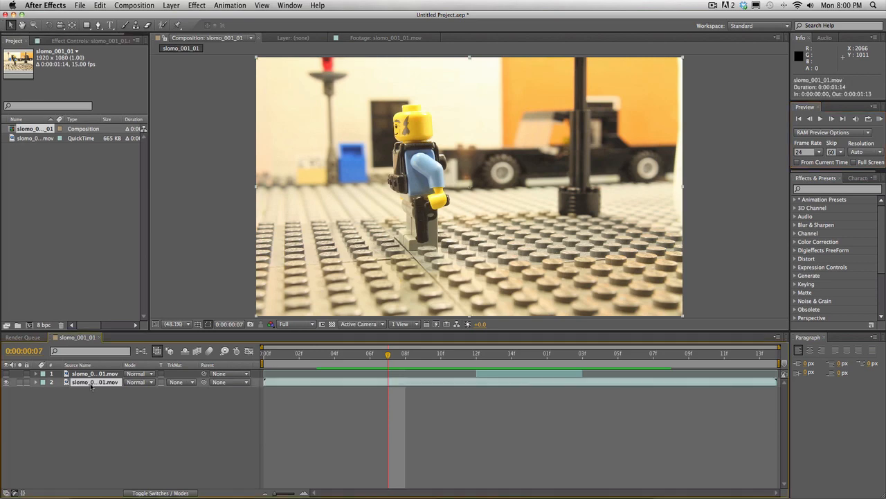
{"action": "left_click", "coordinate": [37, 383]}
{"action": "left_click", "coordinate": [43, 390]}
{"action": "left_click", "coordinate": [60, 408]}
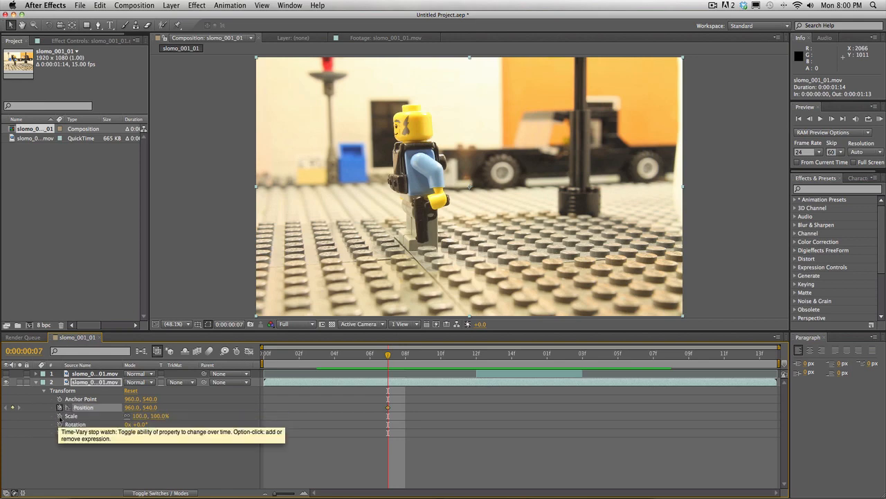
{"action": "left_click", "coordinate": [59, 415]}
{"action": "left_click", "coordinate": [59, 423]}
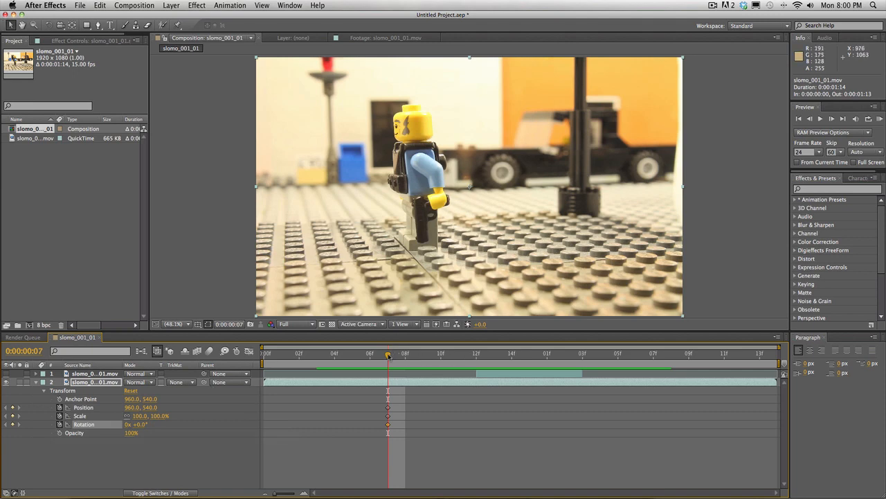
Step: At 0:00:00:12, scale the lower clip to about 223.7% and move it to about 1614.2, 751.8 to frame the gunman
{"action": "left_click_drag", "start_coordinate": [388, 355], "coordinate": [476, 367]}
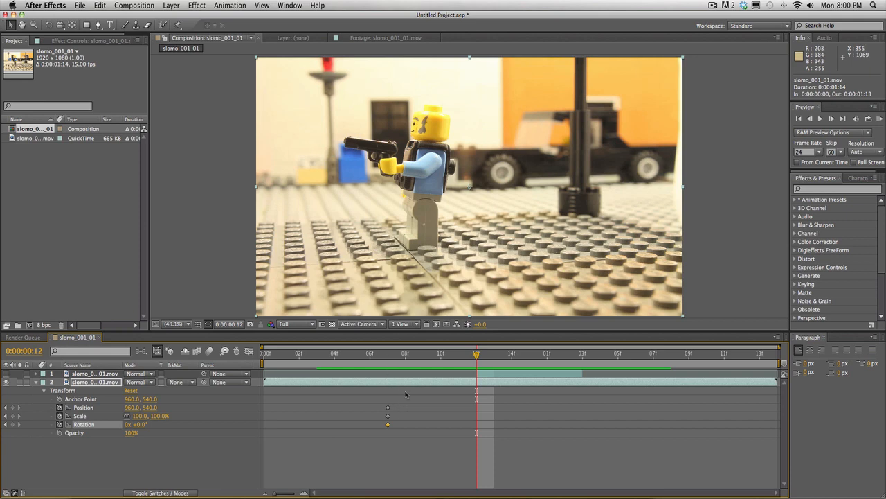
{"action": "mouse_move", "coordinate": [170, 496]}
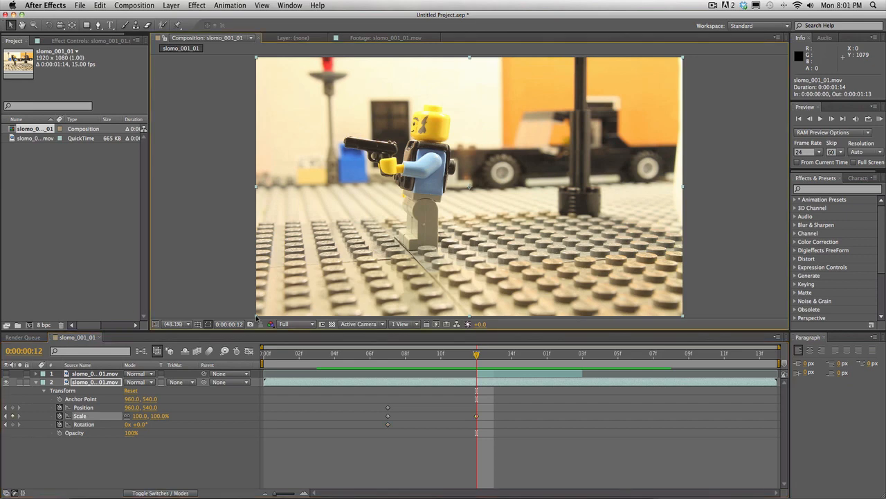
{"action": "left_click_drag", "start_coordinate": [257, 316], "coordinate": [1, 496]}
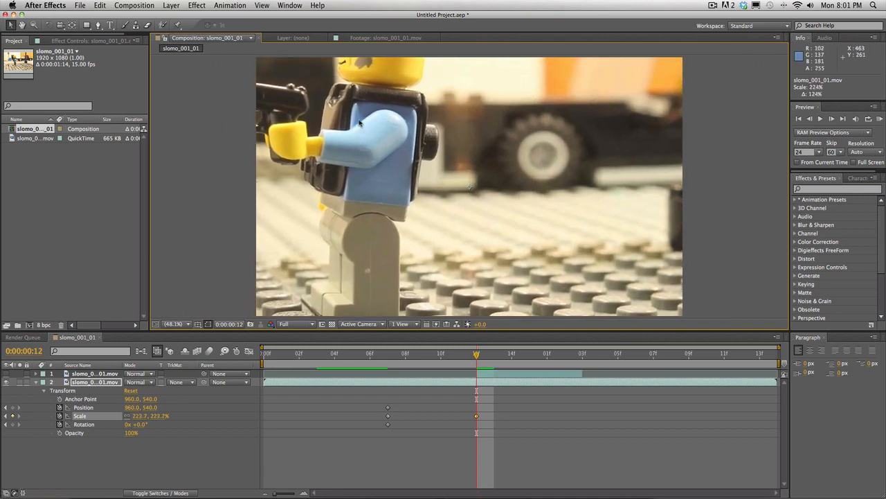
{"action": "left_click_drag", "start_coordinate": [349, 110], "coordinate": [485, 157]}
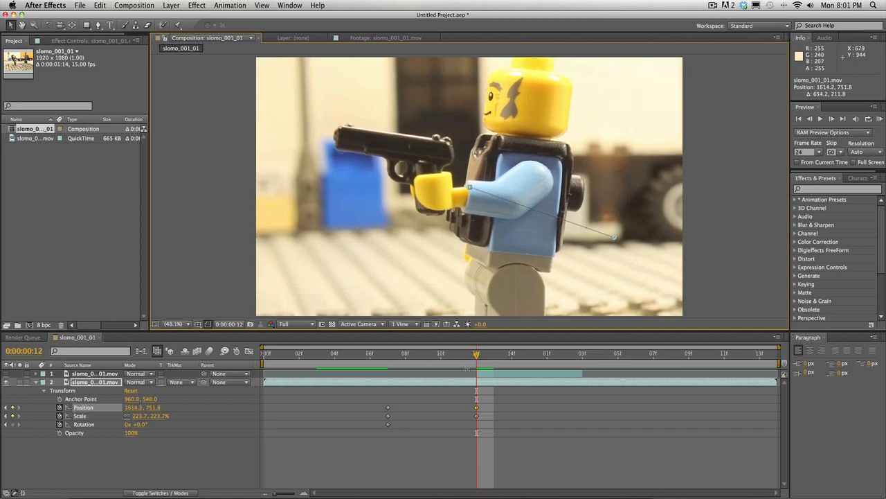
Step: Rotate the lower clip to about 4.3° at 0:00:00:12 with the Rotation tool
{"action": "left_click_drag", "start_coordinate": [476, 354], "coordinate": [480, 375]}
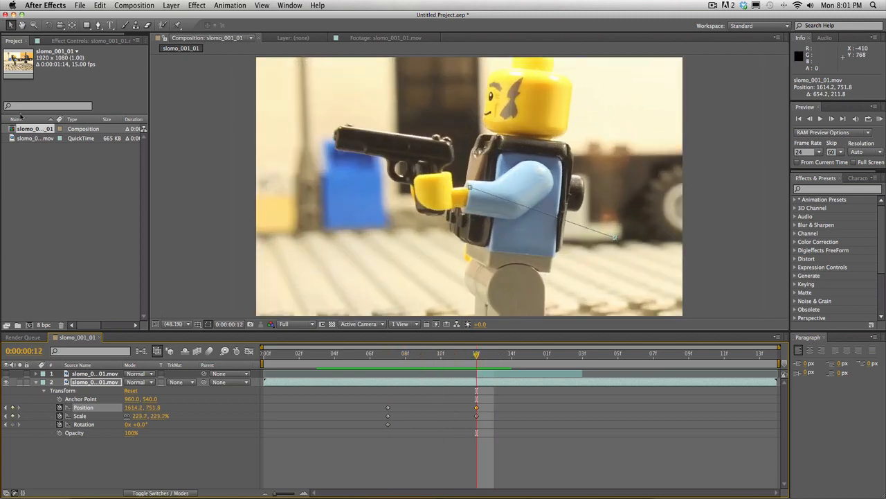
{"action": "left_click", "coordinate": [47, 26]}
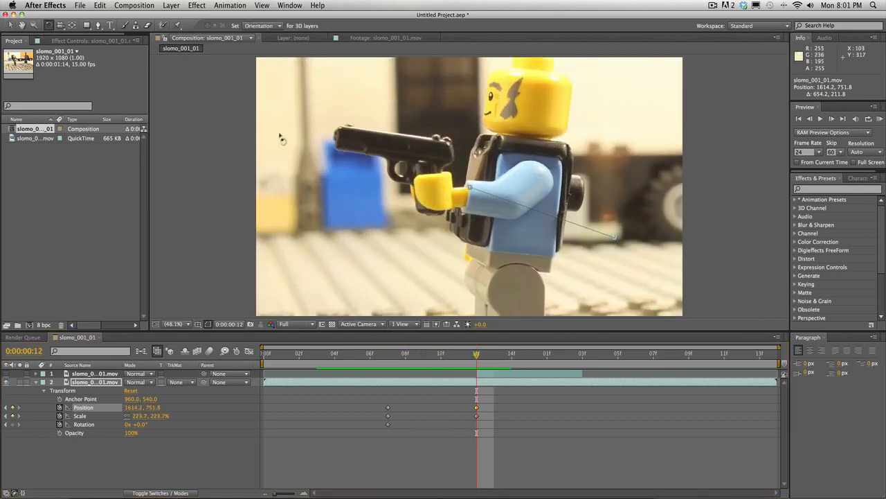
{"action": "left_click_drag", "start_coordinate": [283, 156], "coordinate": [295, 131]}
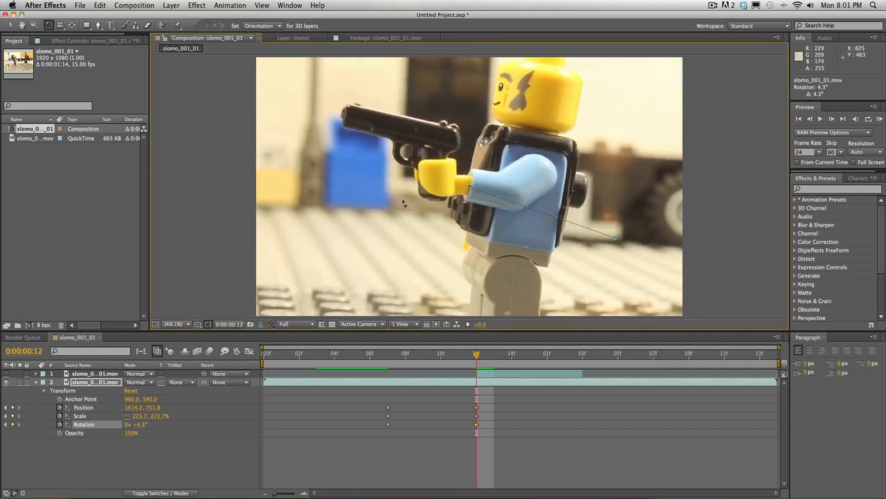
{"action": "mouse_move", "coordinate": [477, 361]}
{"action": "left_mouse_down"}
{"action": "mouse_move", "coordinate": [390, 358]}
{"action": "mouse_move", "coordinate": [485, 363]}
{"action": "left_mouse_up"}
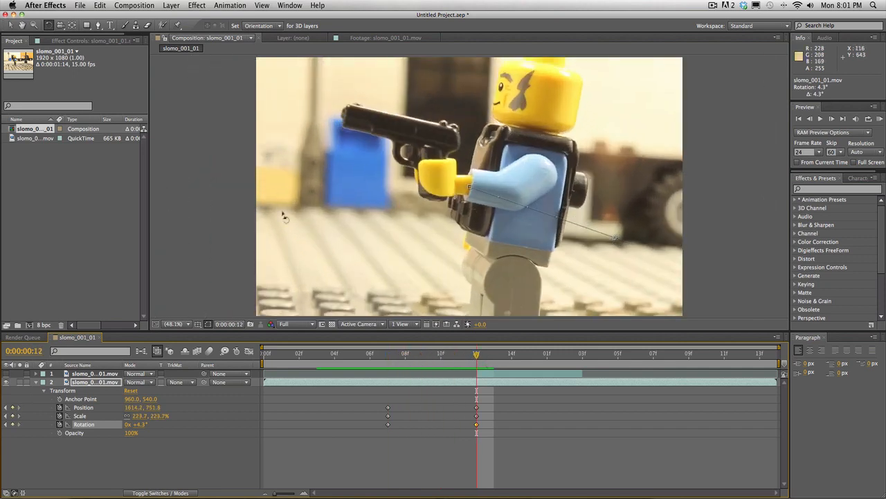
{"action": "key", "text": "v"}
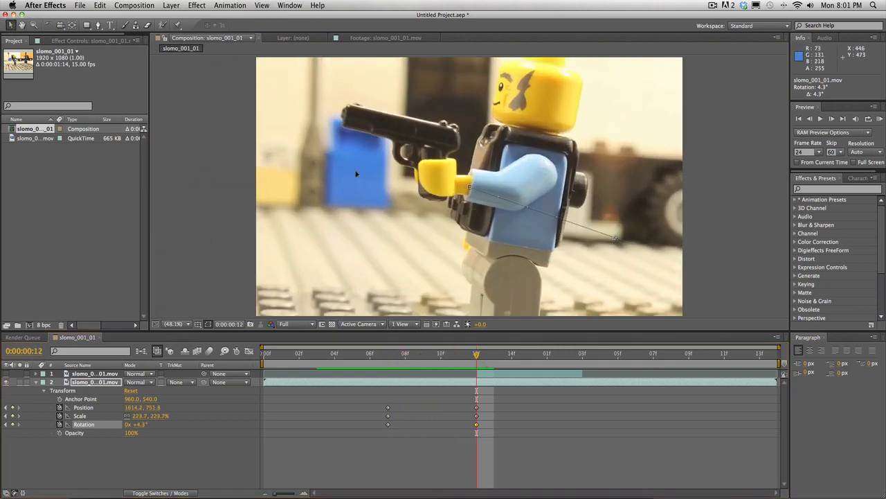
Step: Enlarge the lower clip to about 264.7% at 0:00:00:12 and reposition it to about 1674.7, 958.3
{"action": "left_click_drag", "start_coordinate": [358, 170], "coordinate": [310, 164]}
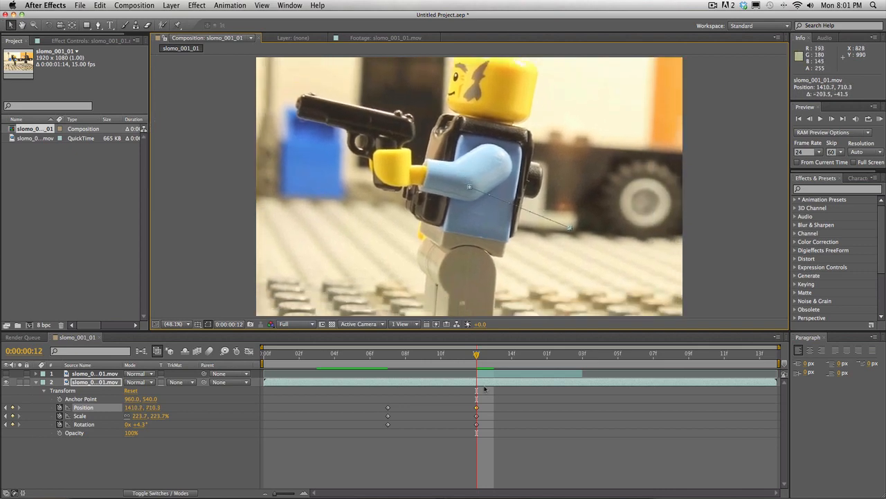
{"action": "key", "text": "comma"}
{"action": "key", "text": "comma"}
{"action": "key", "text": "comma"}
{"action": "key", "text": "comma"}
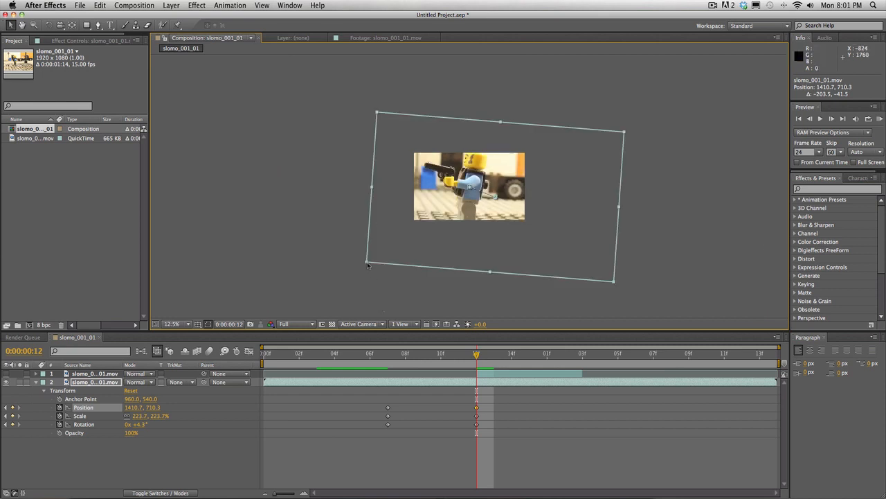
{"action": "left_click_drag", "start_coordinate": [368, 264], "coordinate": [343, 282]}
{"action": "left_click_drag", "start_coordinate": [440, 170], "coordinate": [455, 187]}
{"action": "scroll", "coordinate": [456, 189], "scroll_direction": "up", "scroll_amount": 2}
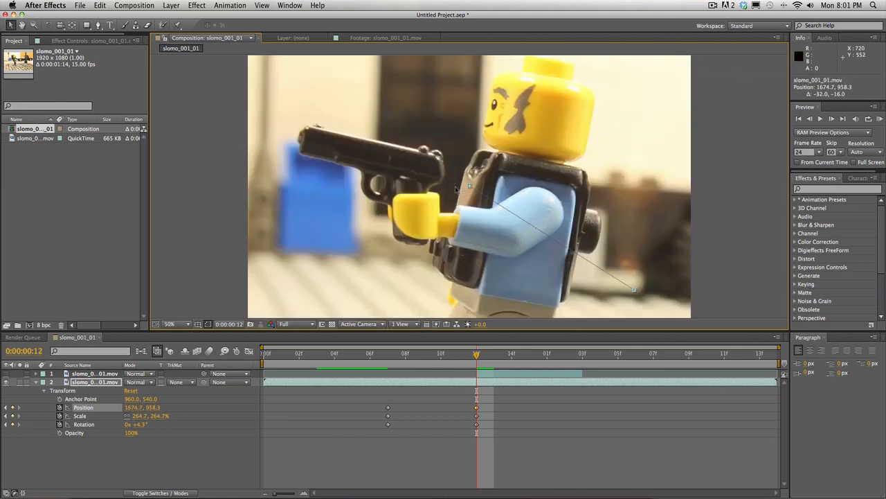
{"action": "scroll", "coordinate": [457, 190], "scroll_direction": "down", "scroll_amount": 1}
Step: Fit the composition in the viewer and play the animated push-in on the gunman
{"action": "left_click", "coordinate": [810, 119]}
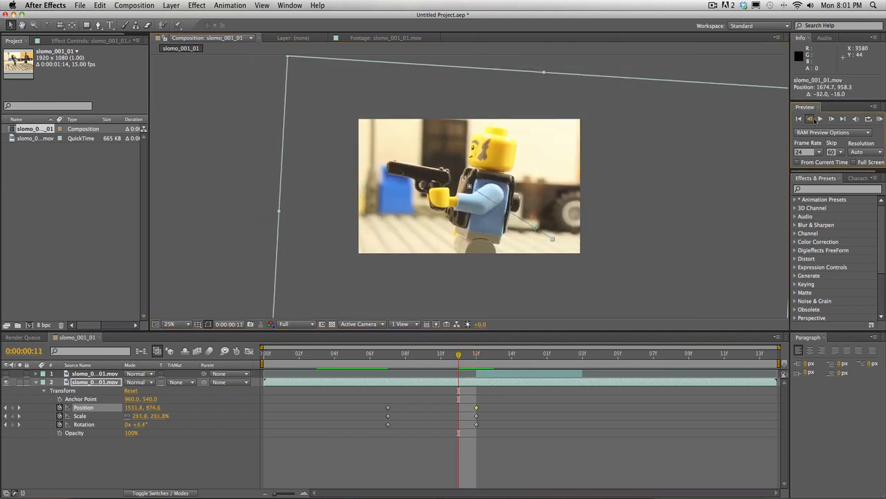
{"action": "left_click", "coordinate": [179, 324]}
{"action": "left_click", "coordinate": [205, 346]}
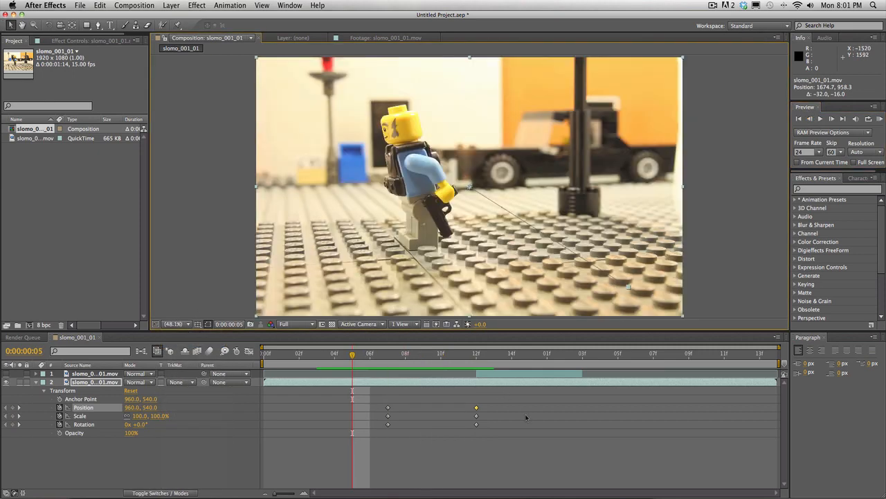
{"action": "key", "text": "space"}
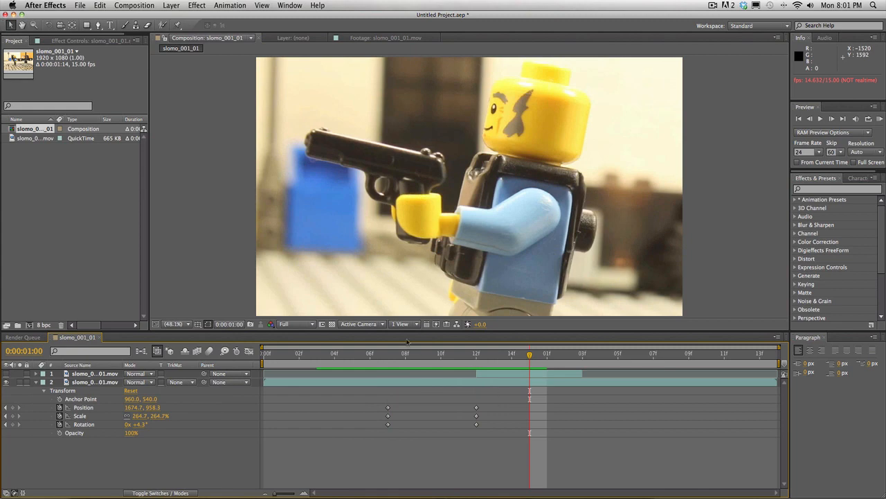
Step: Shift the lower clip to about 1776.5, 979.1 at the 0:00:00:12 keyframe and check the move frame by frame
{"action": "left_click_drag", "start_coordinate": [490, 358], "coordinate": [476, 358]}
{"action": "left_click_drag", "start_coordinate": [477, 227], "coordinate": [513, 237]}
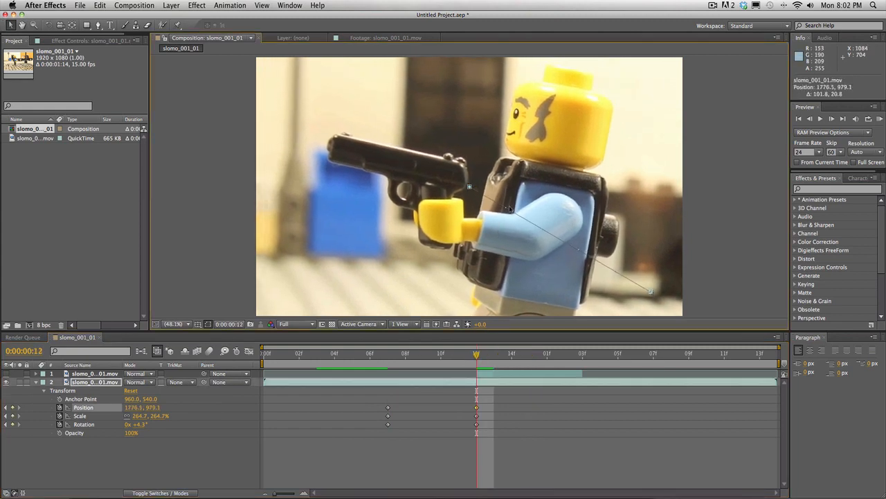
{"action": "left_click", "coordinate": [809, 119]}
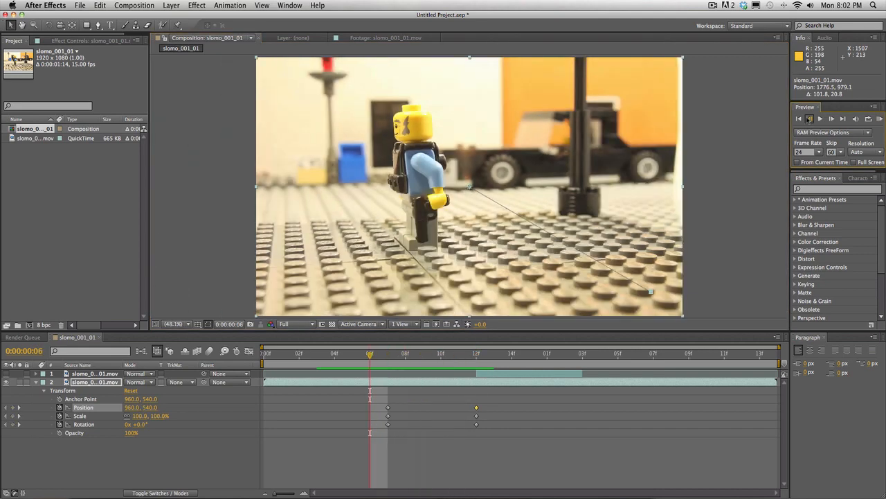
{"action": "left_click", "coordinate": [832, 119]}
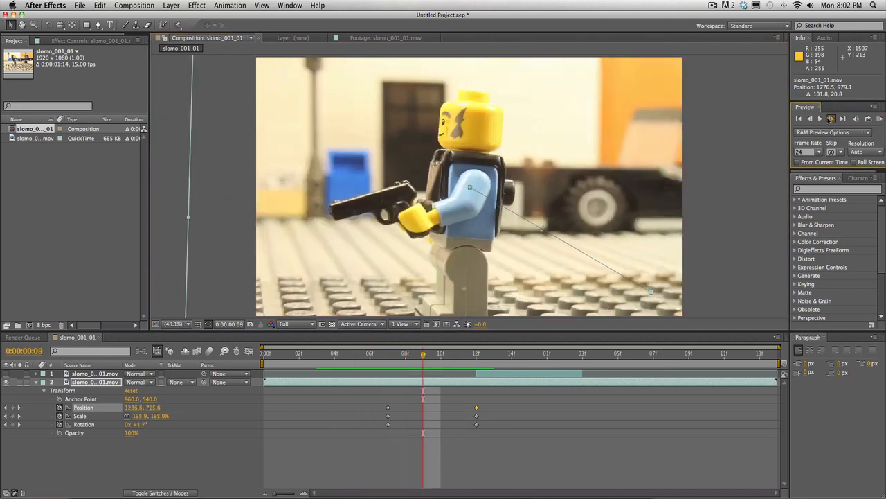
{"action": "left_click", "coordinate": [810, 119]}
{"action": "left_click", "coordinate": [810, 119]}
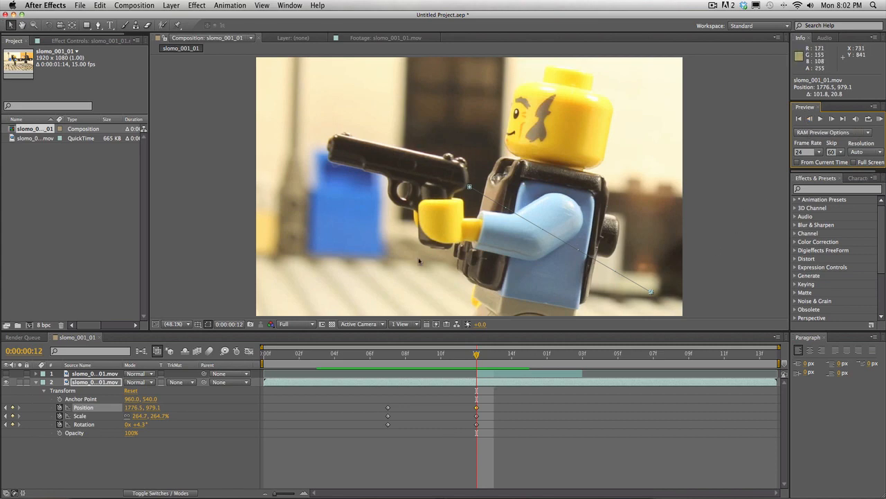
Step: Split the lower clip layer at 0:00:00:12 and move the second part to start at 0:00:01:03
{"action": "left_click", "coordinate": [100, 5]}
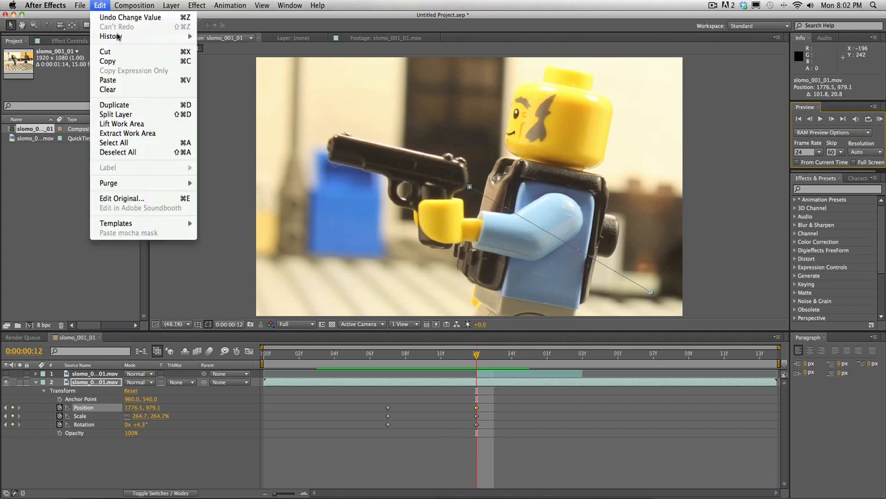
{"action": "left_click", "coordinate": [177, 113]}
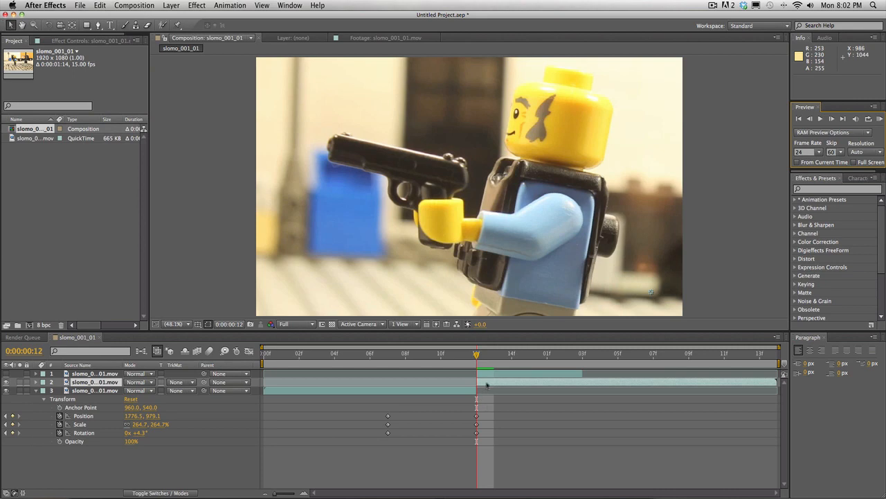
{"action": "left_click_drag", "start_coordinate": [482, 383], "coordinate": [593, 387]}
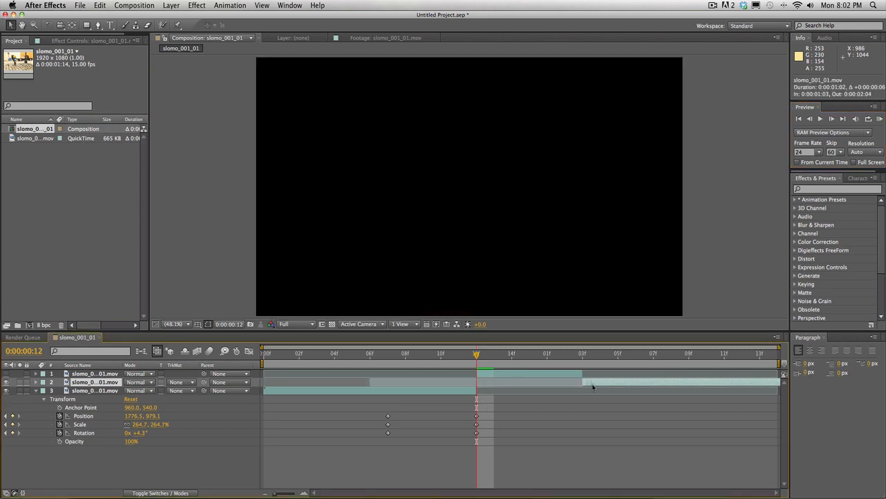
Step: Delete the short top clip layer after checking its framing, and move the split-off part back to start at 0:00:00:12
{"action": "left_click", "coordinate": [544, 375]}
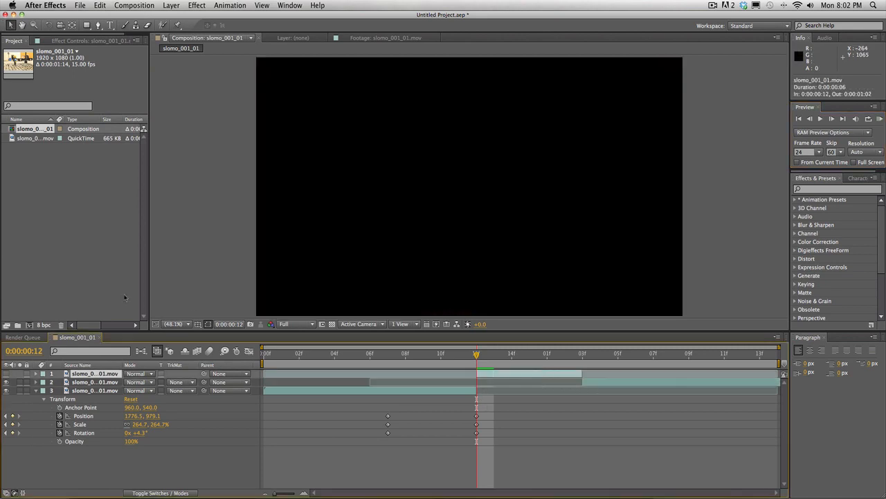
{"action": "left_click", "coordinate": [7, 381]}
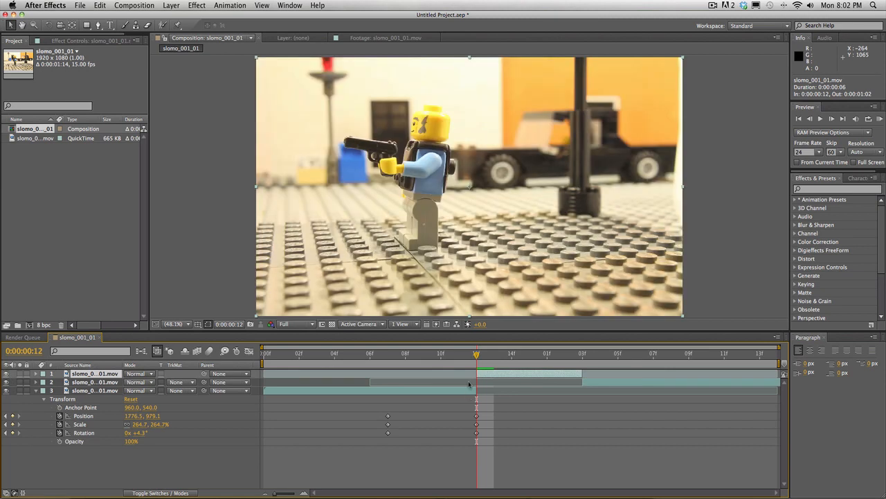
{"action": "left_click_drag", "start_coordinate": [477, 356], "coordinate": [535, 374]}
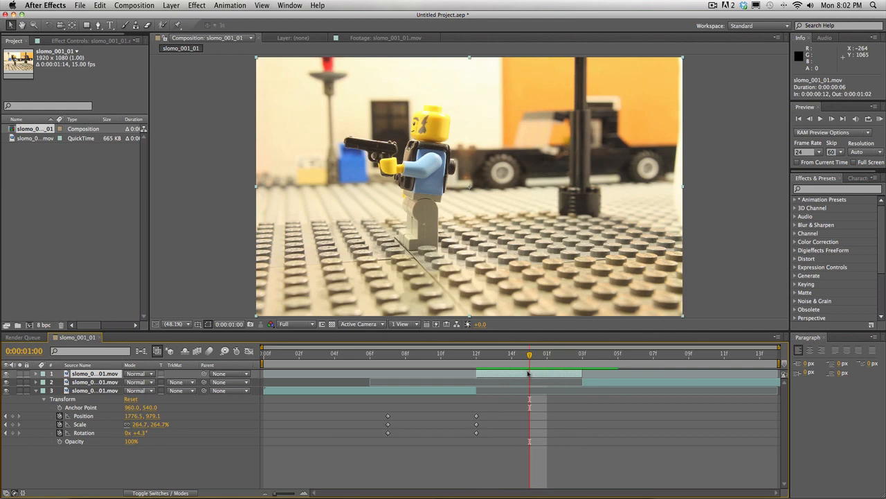
{"action": "key", "text": "Delete"}
{"action": "left_click_drag", "start_coordinate": [628, 374], "coordinate": [528, 390]}
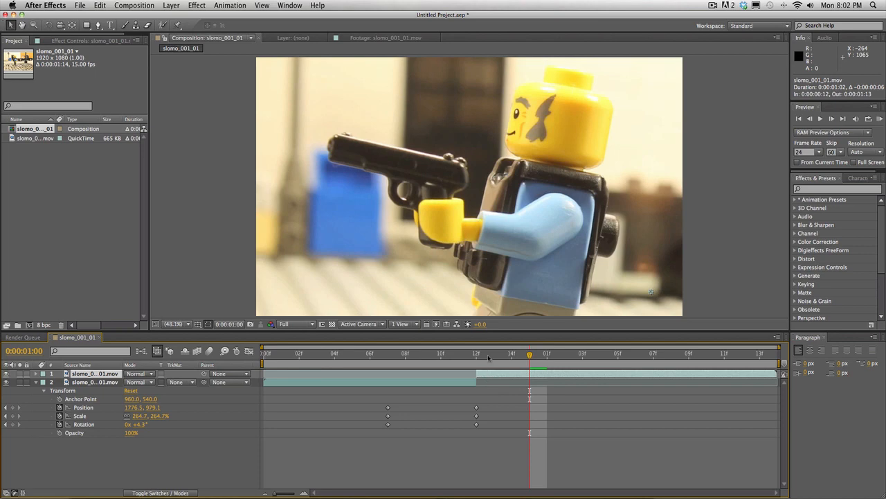
Step: Paste a copy of the split-off clip layer, split the copy at 0:00:01:03 and delete the part after it
{"action": "left_click_drag", "start_coordinate": [489, 358], "coordinate": [579, 379]}
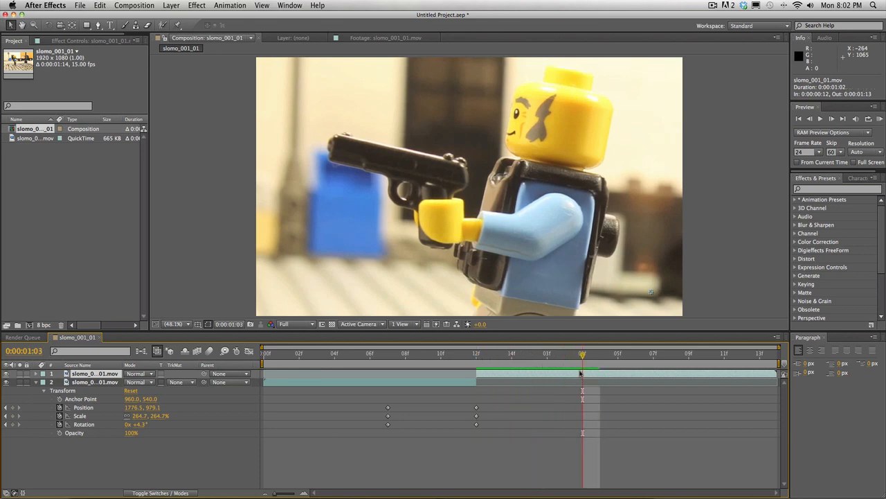
{"action": "key", "text": "super+v"}
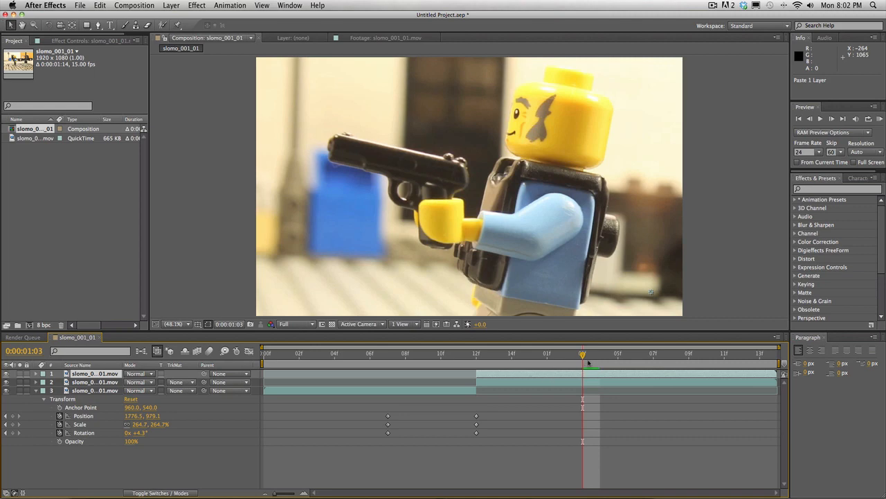
{"action": "mouse_move", "coordinate": [581, 358]}
{"action": "left_mouse_down"}
{"action": "mouse_move", "coordinate": [615, 369]}
{"action": "mouse_move", "coordinate": [584, 370]}
{"action": "left_mouse_up"}
{"action": "left_click", "coordinate": [99, 5]}
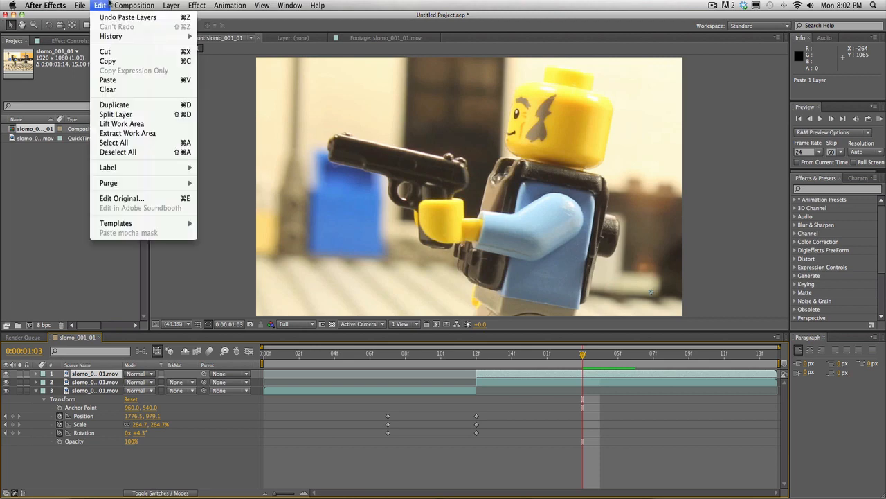
{"action": "left_click", "coordinate": [116, 113]}
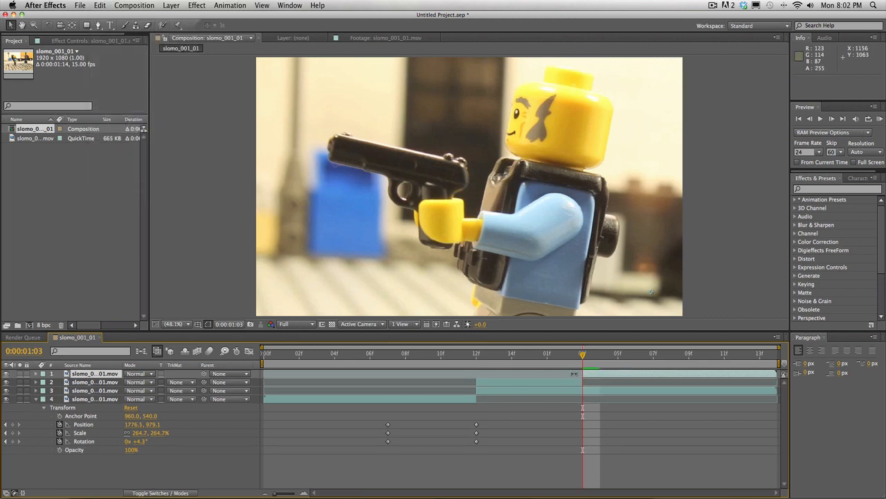
{"action": "key", "text": "Delete"}
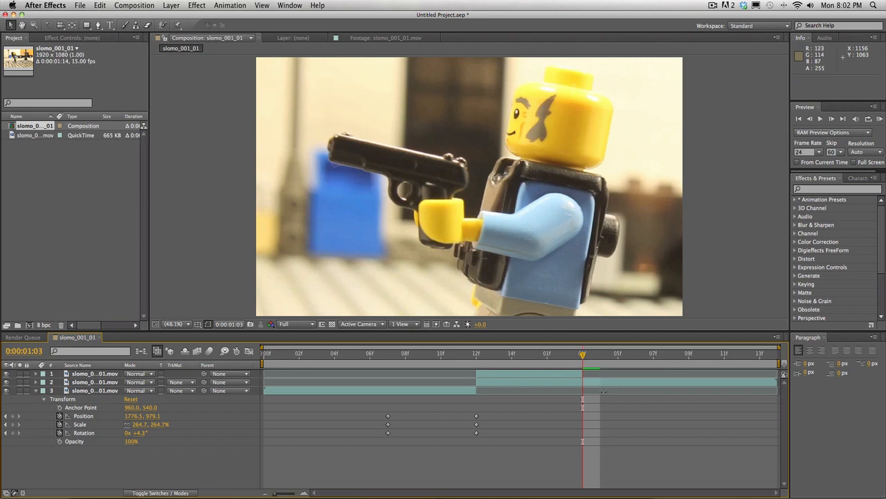
Step: Move the long clip layer to start at 0:00:01:03 and paste a duplicate of the short clip layer at 0:00:00:12
{"action": "left_click_drag", "start_coordinate": [521, 386], "coordinate": [621, 378]}
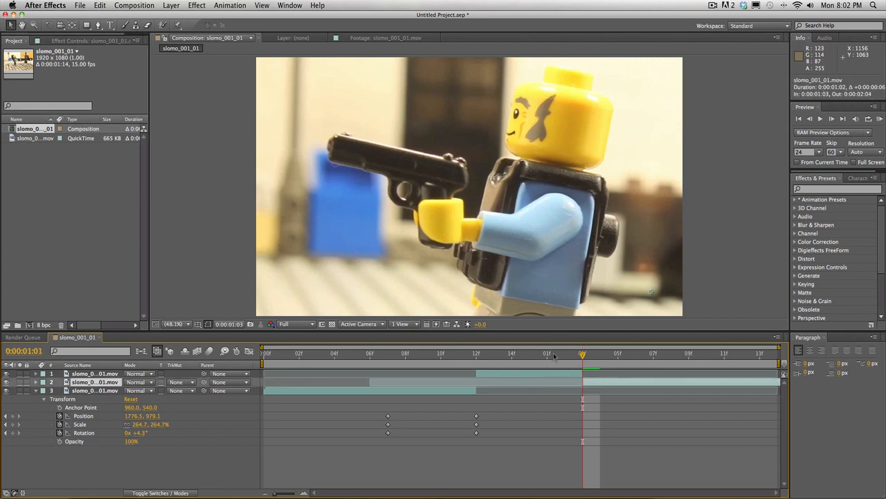
{"action": "left_click_drag", "start_coordinate": [554, 356], "coordinate": [476, 367]}
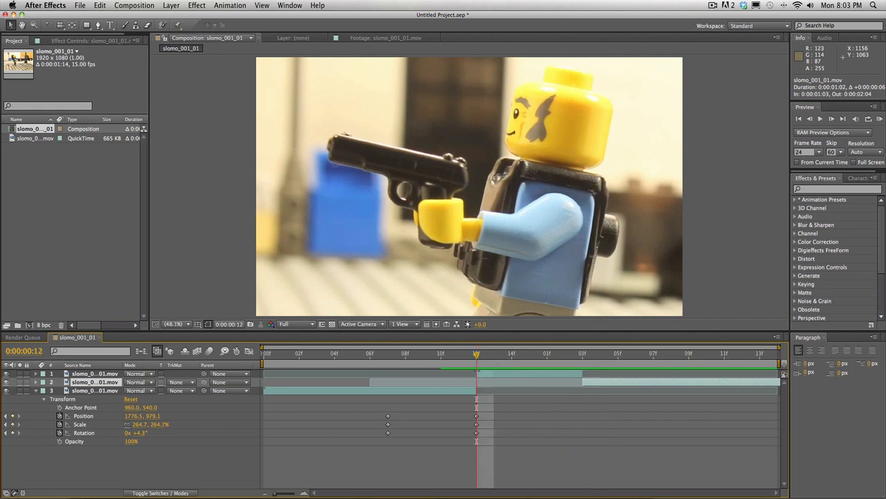
{"action": "left_click", "coordinate": [494, 375]}
{"action": "key", "text": "super+v"}
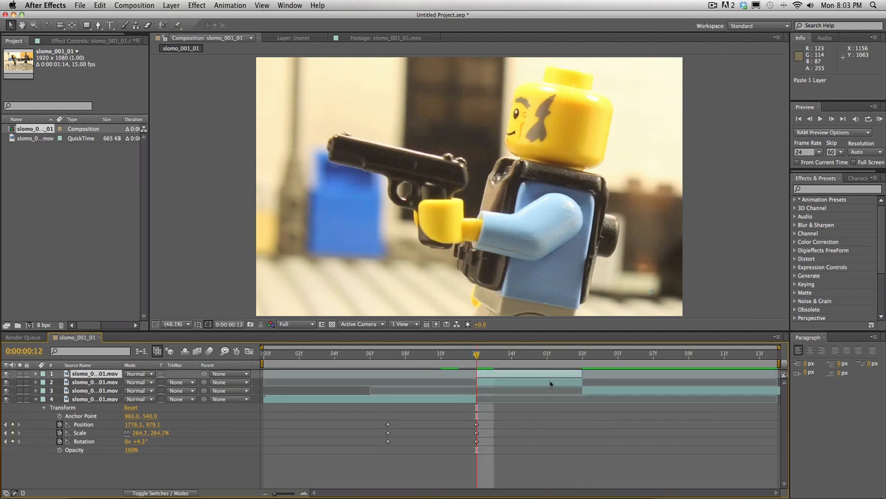
Step: Move the long clip layer to start at 0:00:01:06 and fit the short duplicate between 0:00:01:03 and 0:00:01:05
{"action": "left_click_drag", "start_coordinate": [593, 392], "coordinate": [647, 392]}
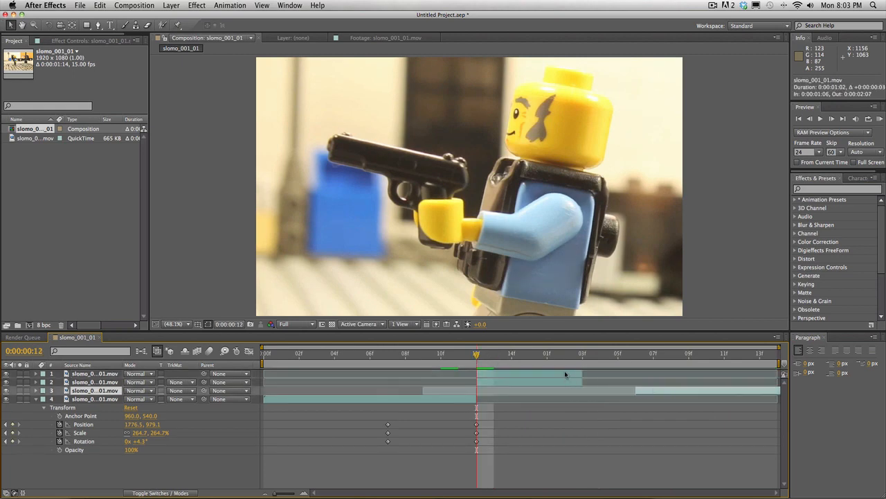
{"action": "left_click_drag", "start_coordinate": [565, 374], "coordinate": [619, 380]}
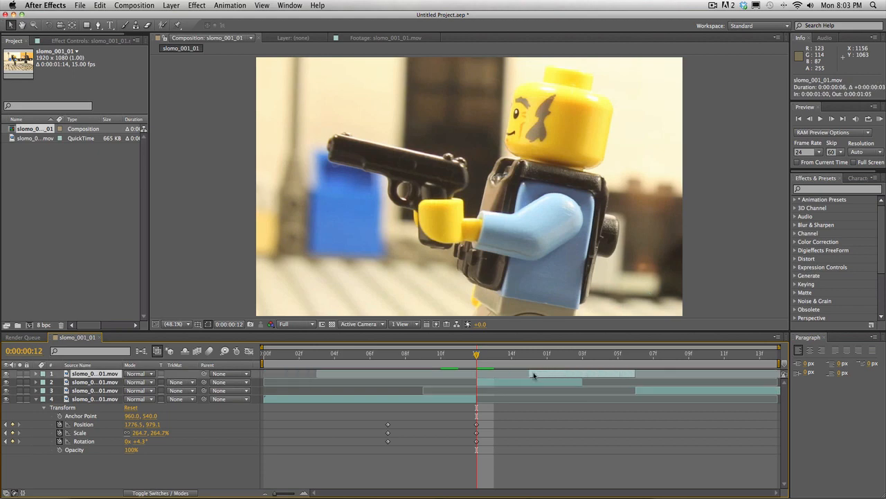
{"action": "left_click_drag", "start_coordinate": [533, 375], "coordinate": [760, 383]}
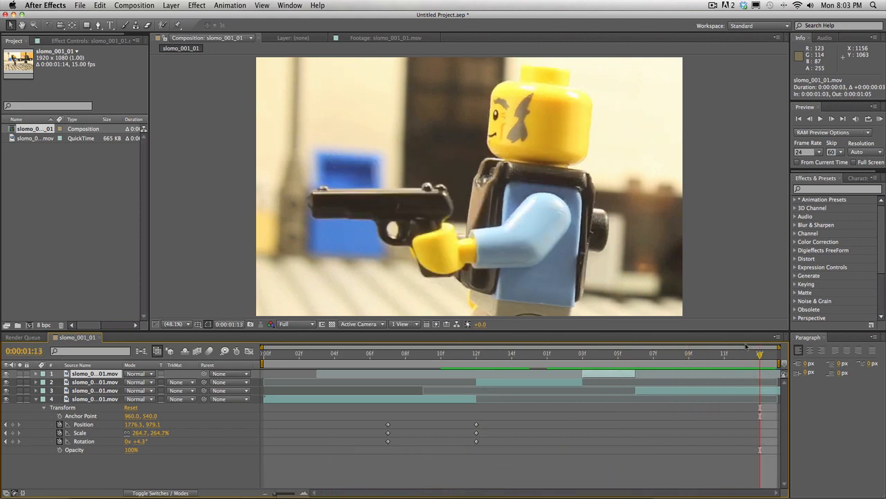
Step: Extend the composition's duration to 0:00:02:14
{"action": "left_click", "coordinate": [122, 5]}
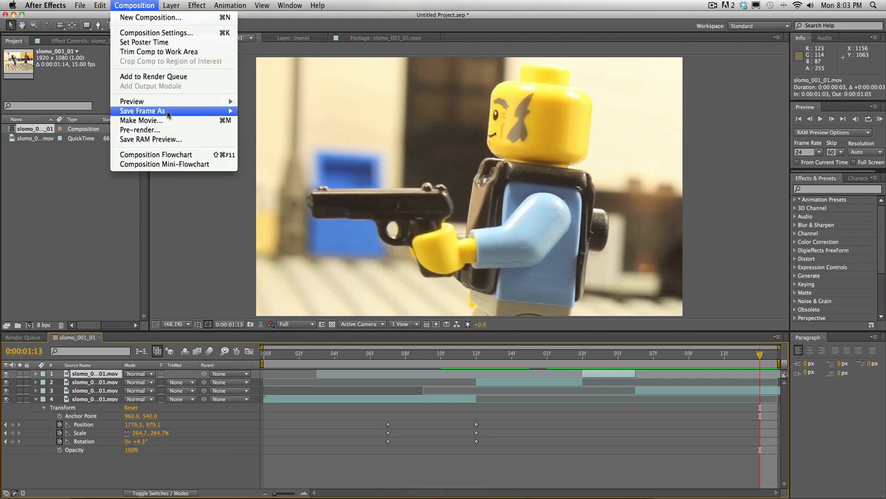
{"action": "left_click", "coordinate": [156, 32]}
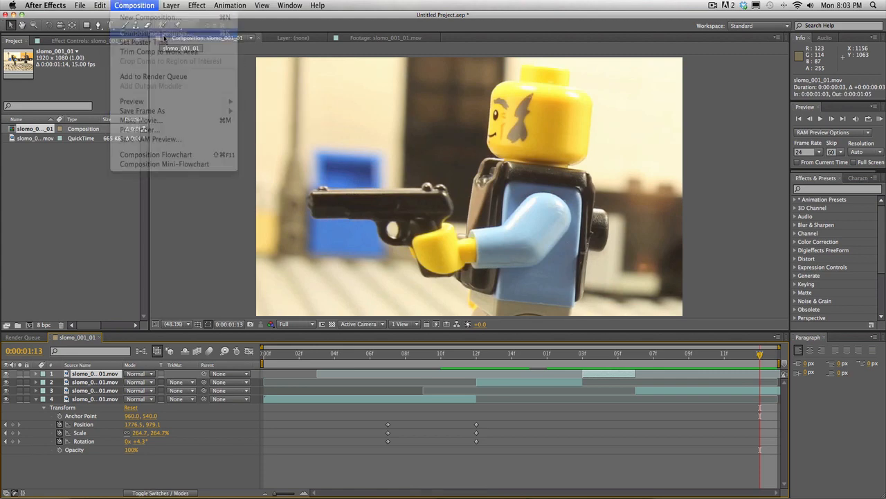
{"action": "left_click", "coordinate": [408, 300]}
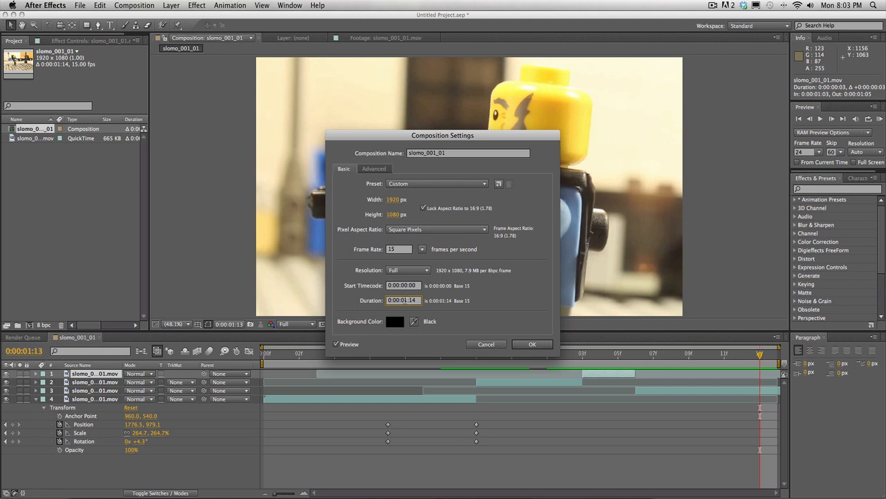
{"action": "key", "text": "BackSpace"}
{"action": "type", "text": "2"}
{"action": "left_click", "coordinate": [538, 345]}
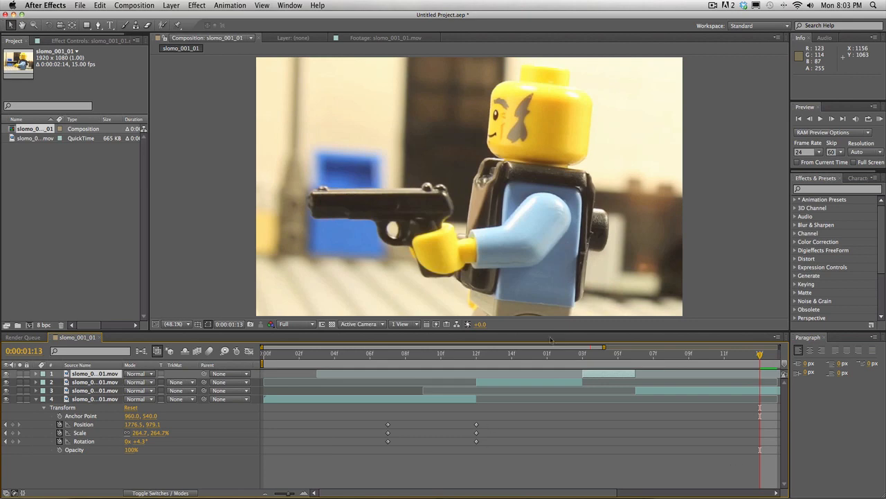
Step: Check the extended timeline frame by frame, reveal the long clip layer's transform properties and go to 0:00:02:03
{"action": "left_click_drag", "start_coordinate": [604, 347], "coordinate": [607, 387]}
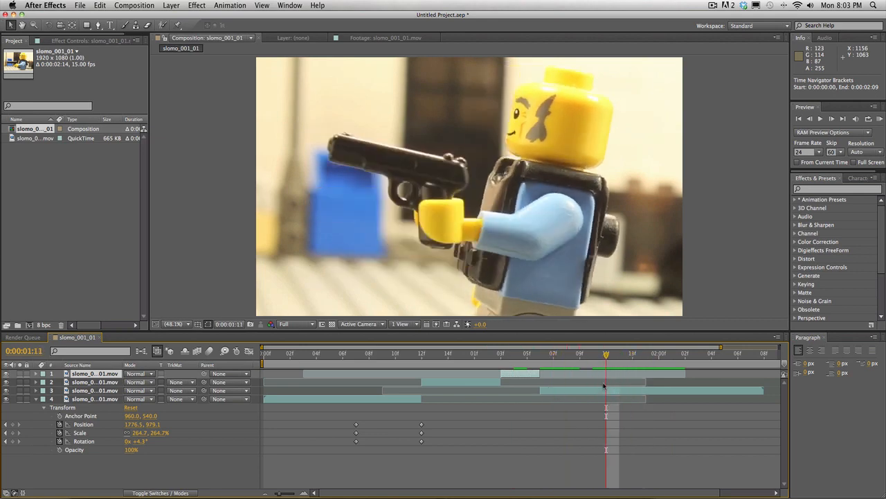
{"action": "left_click", "coordinate": [810, 119]}
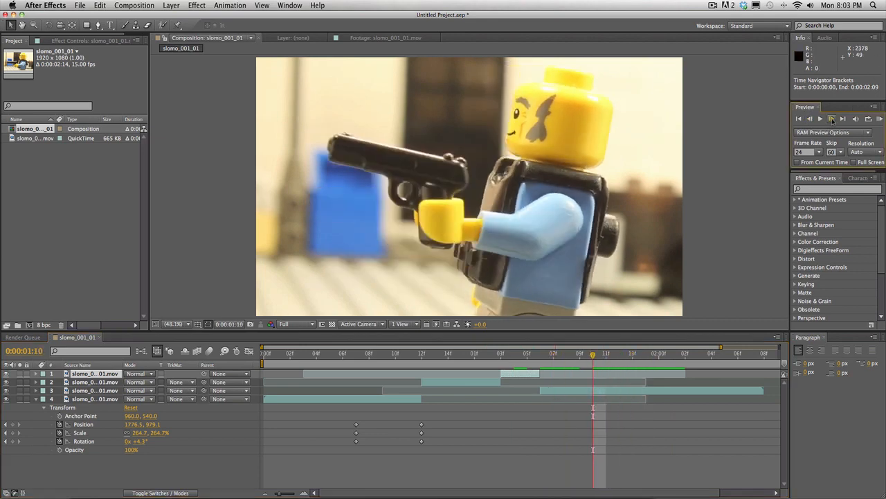
{"action": "left_click", "coordinate": [831, 120]}
{"action": "left_click", "coordinate": [832, 119]}
{"action": "left_click", "coordinate": [832, 119]}
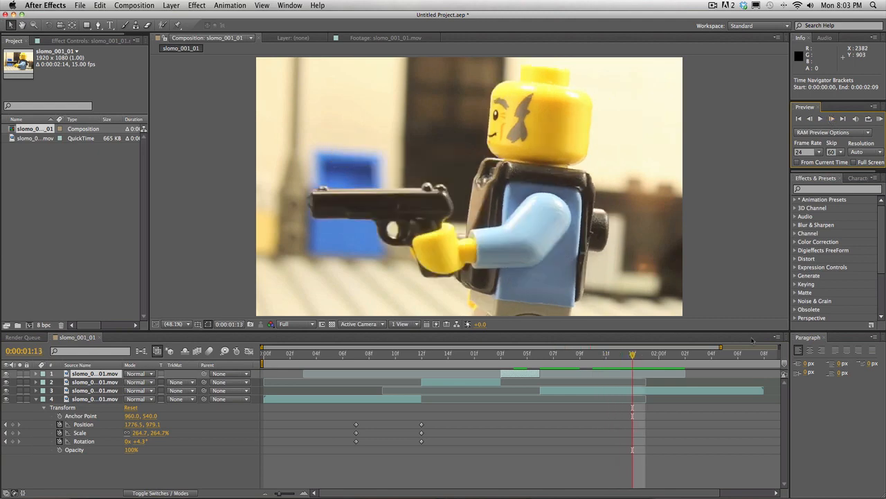
{"action": "left_click", "coordinate": [674, 392]}
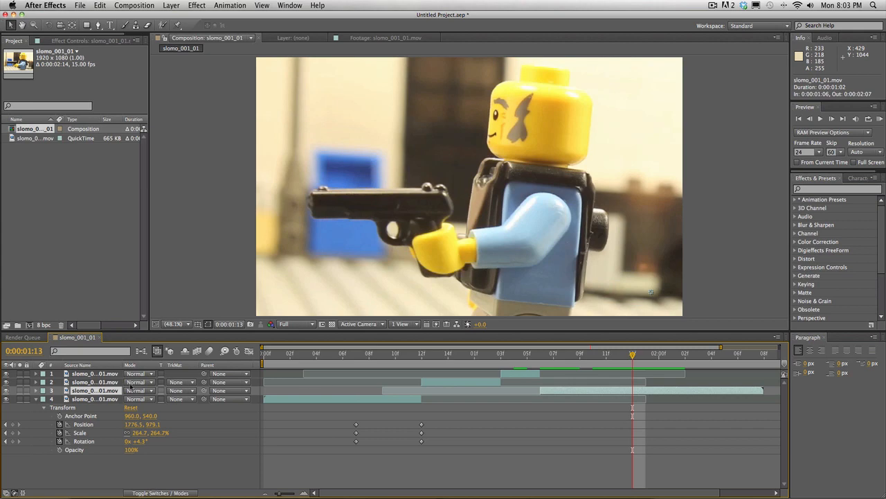
{"action": "left_click", "coordinate": [36, 391]}
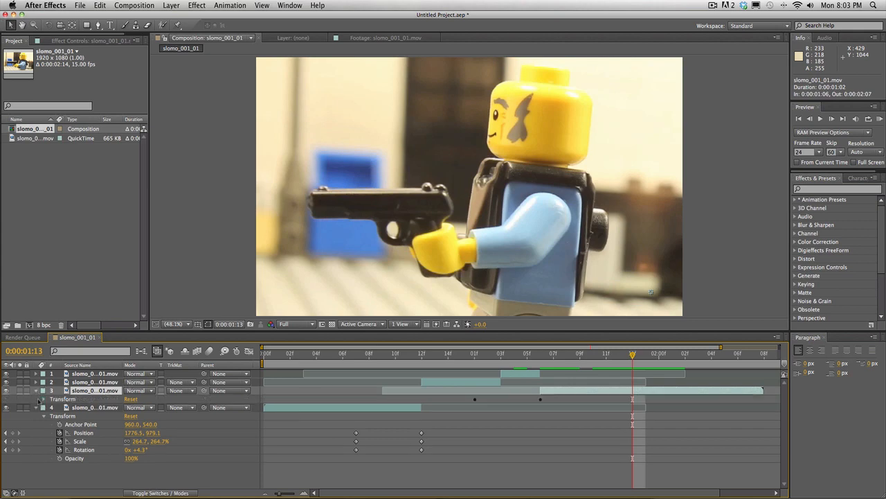
{"action": "left_click", "coordinate": [36, 407]}
{"action": "left_click", "coordinate": [43, 400]}
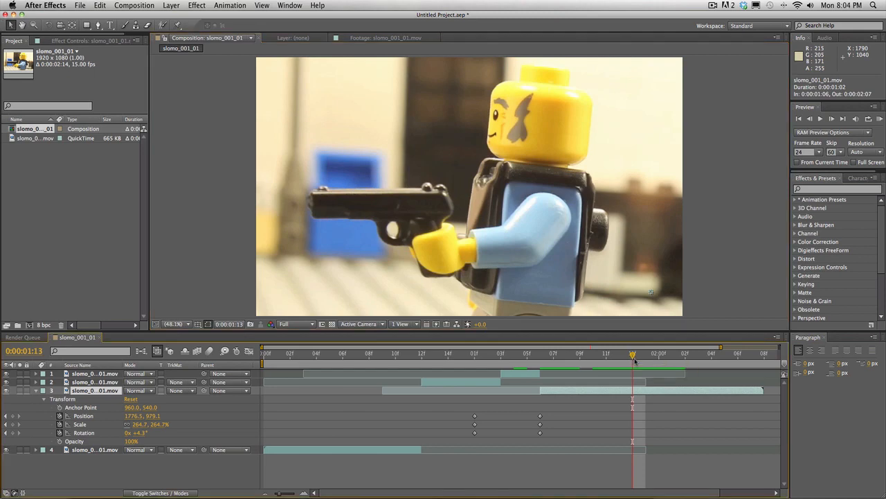
{"action": "left_click_drag", "start_coordinate": [635, 361], "coordinate": [703, 376]}
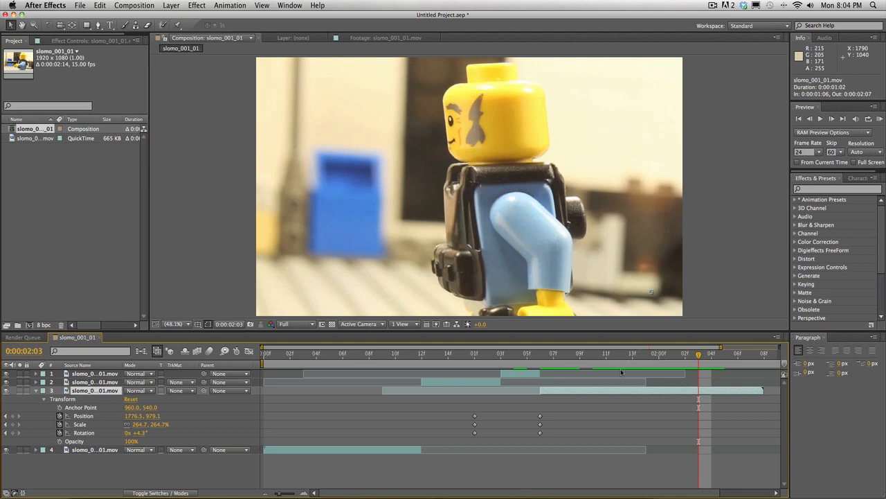
Step: Shrink the long clip to about 131.7, 122.0% and move it to about 1208.5, 731.1 at 0:00:02:03
{"action": "key", "text": "comma"}
{"action": "key", "text": "comma"}
{"action": "key", "text": "comma"}
{"action": "key", "text": "comma"}
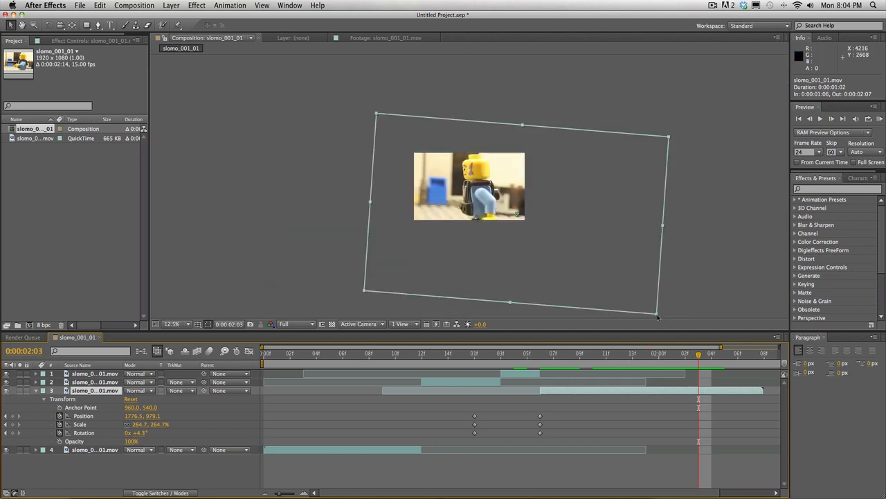
{"action": "left_click_drag", "start_coordinate": [658, 316], "coordinate": [527, 223]}
{"action": "key", "text": "period"}
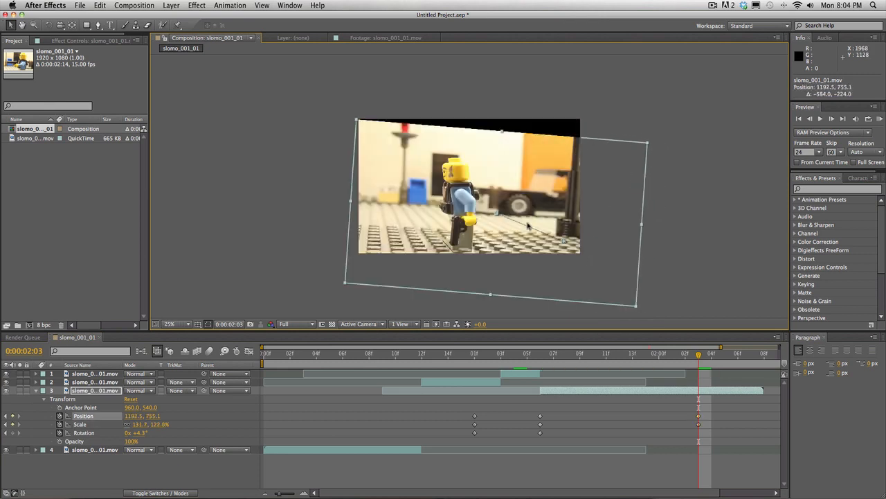
{"action": "mouse_move", "coordinate": [640, 240]}
{"action": "left_mouse_down"}
{"action": "mouse_move", "coordinate": [638, 227]}
{"action": "mouse_move", "coordinate": [643, 237]}
{"action": "left_mouse_up"}
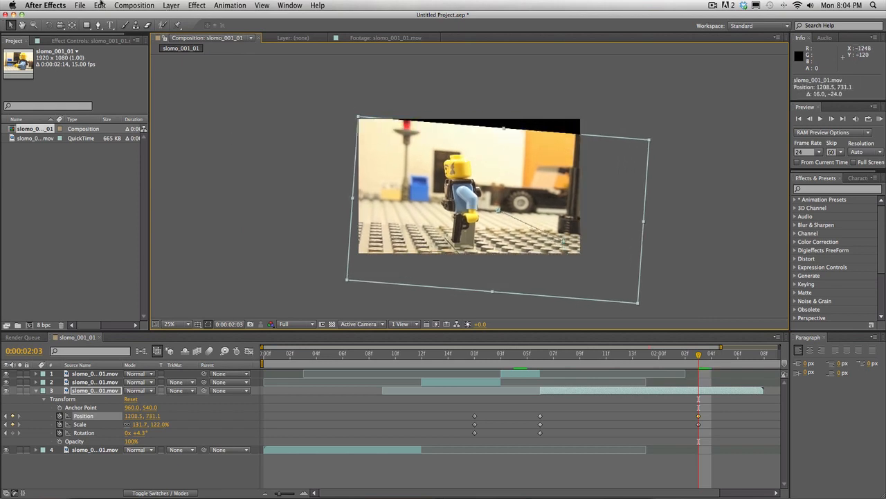
Step: Rotate the long clip to about 0.7° at 0:00:02:03 to level it
{"action": "left_click", "coordinate": [47, 25]}
{"action": "left_click_drag", "start_coordinate": [563, 173], "coordinate": [560, 166]}
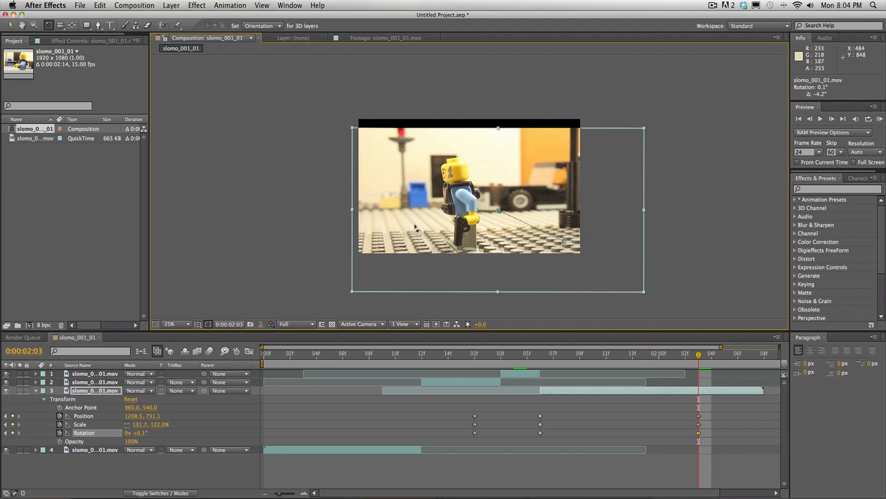
{"action": "left_click_drag", "start_coordinate": [415, 227], "coordinate": [416, 227]}
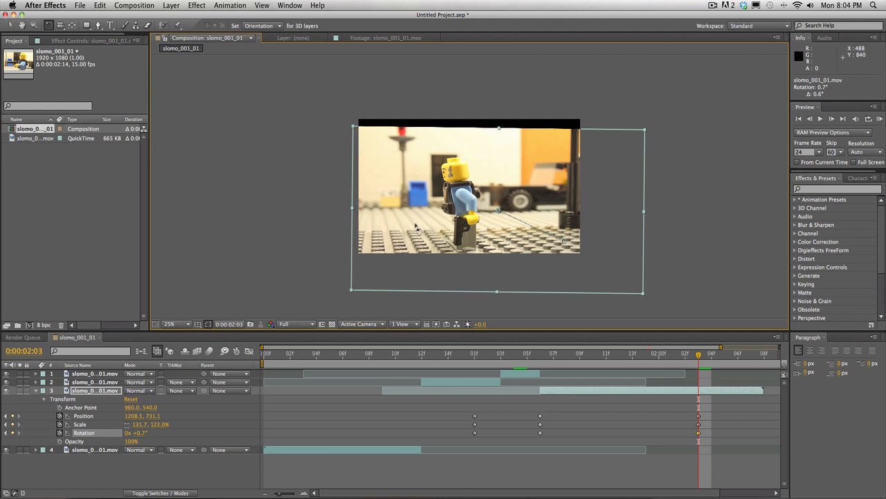
Step: Shrink the long clip further to about 114.0, 83.8% and reposition it to about 1088.5, 471.1 at 0:00:02:03
{"action": "left_click", "coordinate": [10, 25]}
{"action": "left_click_drag", "start_coordinate": [513, 211], "coordinate": [505, 203]}
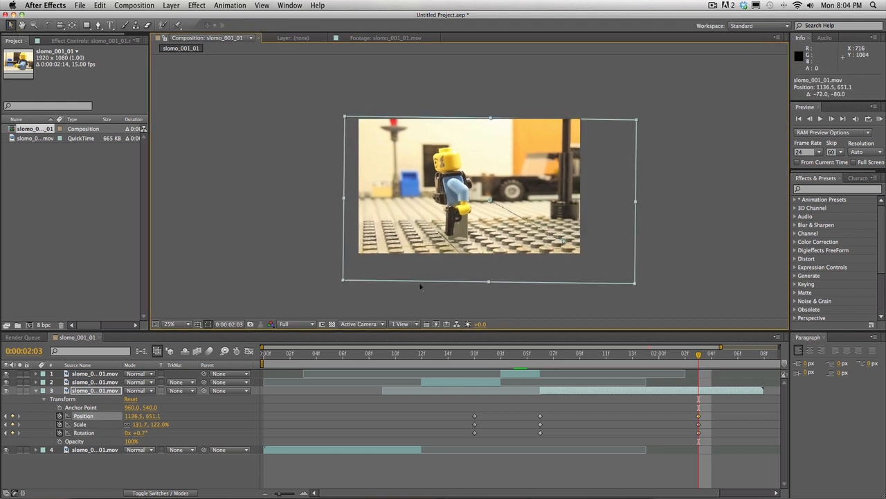
{"action": "left_click_drag", "start_coordinate": [344, 283], "coordinate": [361, 255]}
{"action": "left_click_drag", "start_coordinate": [471, 211], "coordinate": [465, 190]}
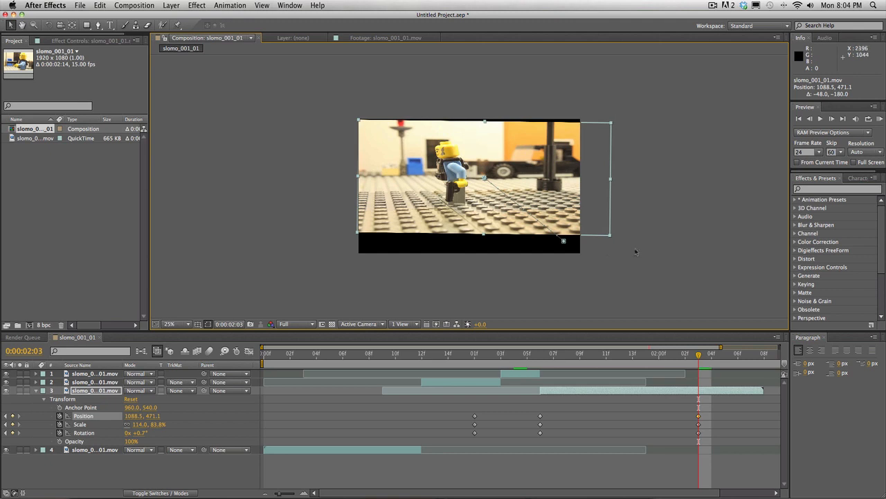
Step: Rescale the long clip to about 103.4, 111.0% at position 844.5, 471.1 and set its rotation to 0°
{"action": "left_click_drag", "start_coordinate": [610, 237], "coordinate": [584, 257]}
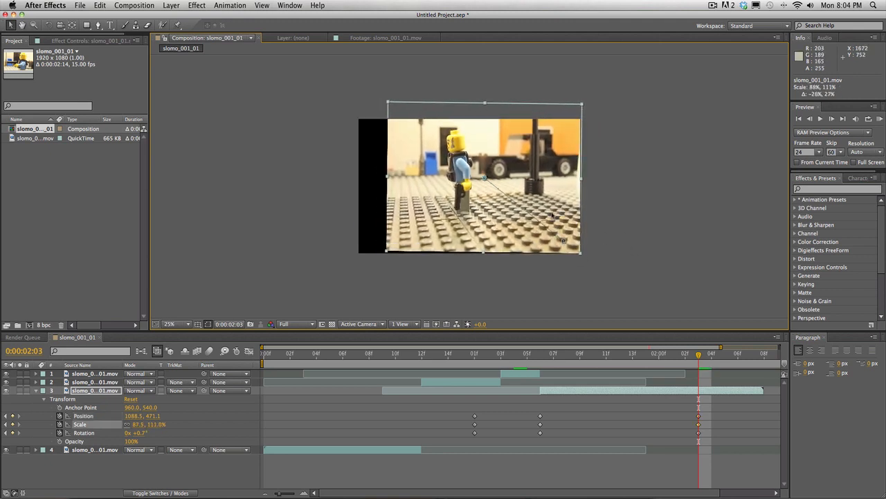
{"action": "left_click_drag", "start_coordinate": [552, 215], "coordinate": [522, 213]}
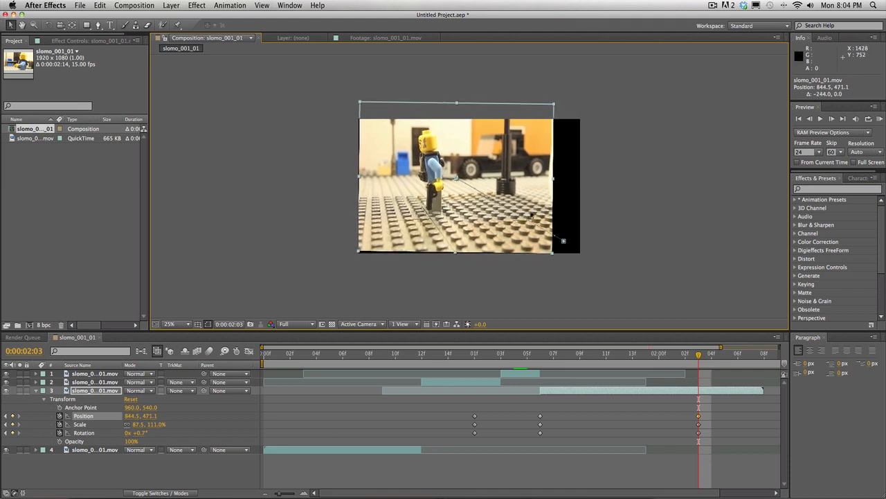
{"action": "left_click", "coordinate": [555, 177]}
{"action": "left_click", "coordinate": [546, 177]}
{"action": "left_click_drag", "start_coordinate": [554, 178], "coordinate": [572, 179]}
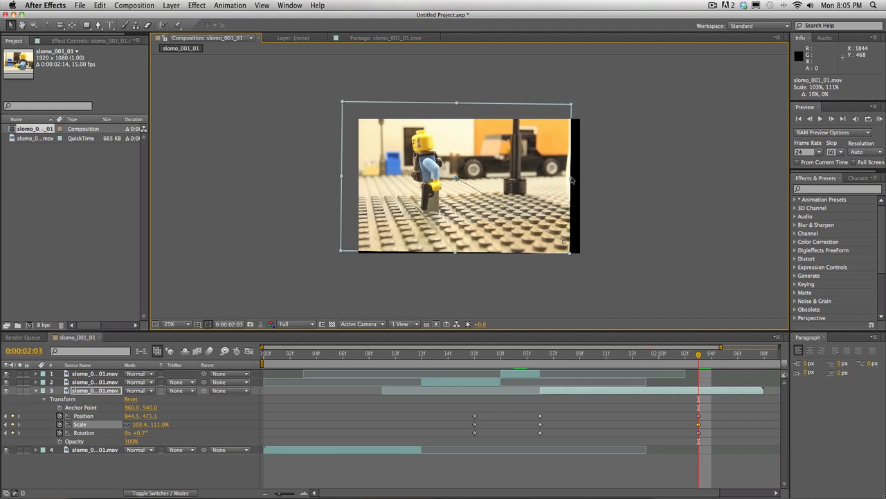
{"action": "left_click", "coordinate": [142, 433]}
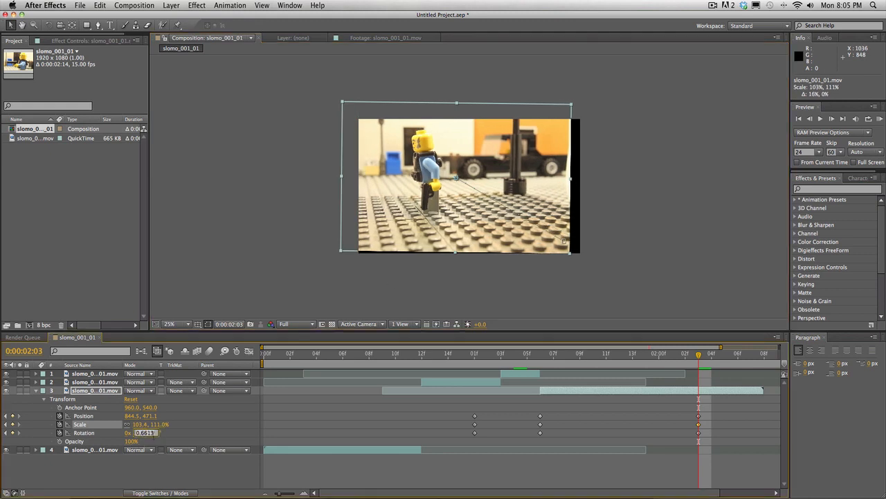
{"action": "key", "text": "Return"}
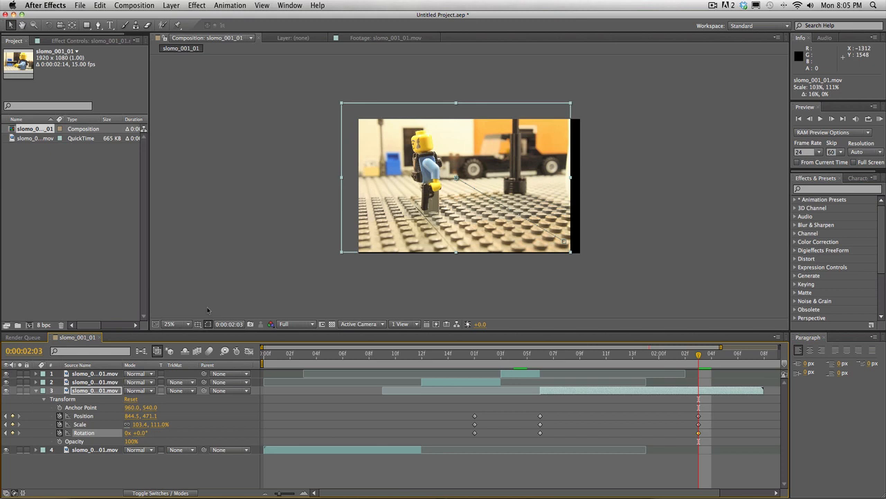
Step: Try a horizontal position of 100 for the long clip layer at 0:00:02:03
{"action": "left_click", "coordinate": [132, 407]}
{"action": "left_click", "coordinate": [130, 416]}
{"action": "left_click", "coordinate": [131, 408]}
{"action": "left_click", "coordinate": [130, 417]}
{"action": "key", "text": "BackSpace"}
{"action": "type", "text": "100"}
{"action": "key", "text": "Return"}
Step: Centre the long clip in the frame at about 960.0, 539.1 and reduce its vertical scale to about 99.9%
{"action": "left_click_drag", "start_coordinate": [326, 226], "coordinate": [425, 238]}
{"action": "left_click_drag", "start_coordinate": [470, 263], "coordinate": [469, 255]}
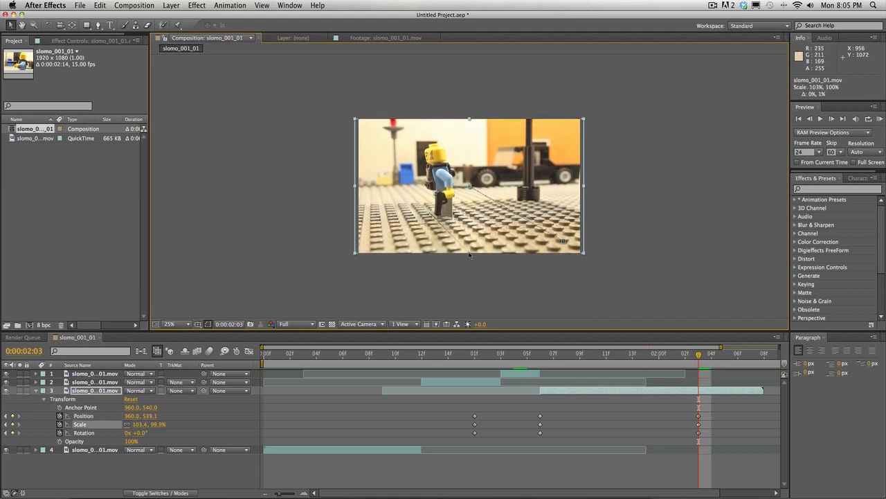
{"action": "key", "text": "period"}
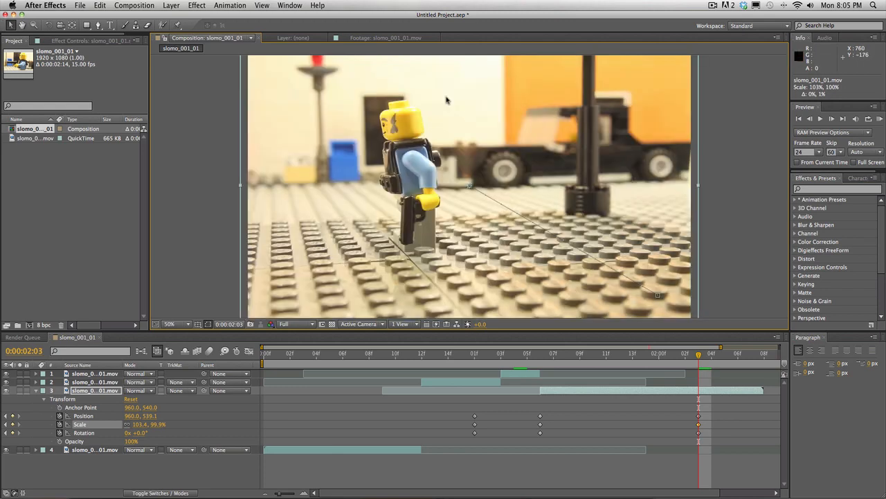
{"action": "key", "text": "period"}
{"action": "key", "text": "comma"}
{"action": "key", "text": "period"}
{"action": "left_click_drag", "start_coordinate": [697, 187], "coordinate": [697, 187]}
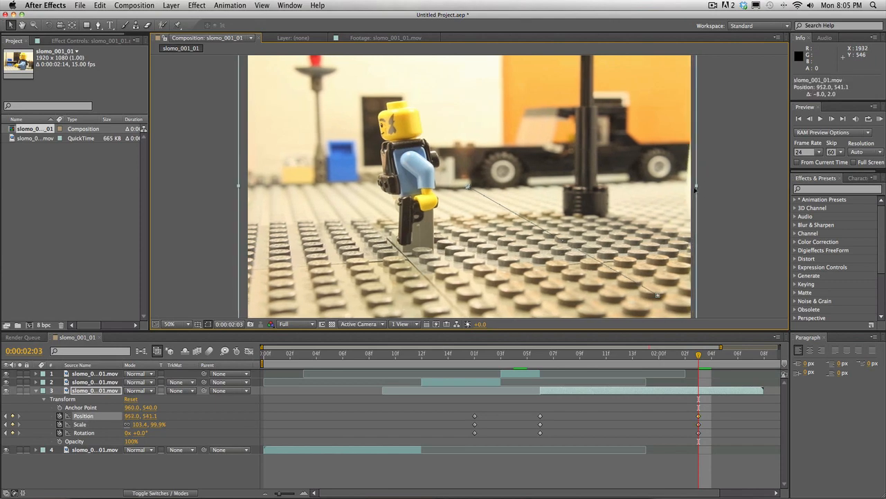
{"action": "left_click", "coordinate": [100, 5]}
{"action": "left_click", "coordinate": [120, 15]}
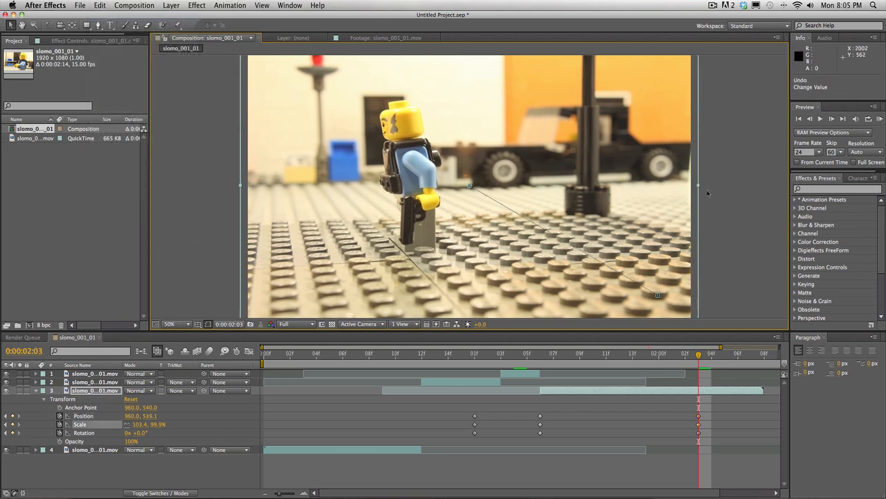
Step: Narrow the long clip's horizontal scale to 100.0% at 0:00:02:03 so its side edges meet the frame
{"action": "left_click_drag", "start_coordinate": [699, 187], "coordinate": [693, 191]}
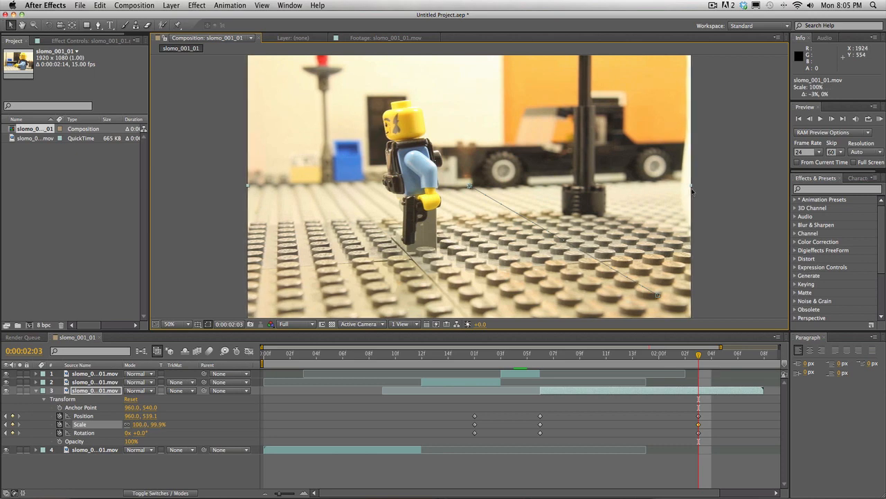
{"action": "left_click", "coordinate": [705, 190]}
Step: Step through the pull-back frame by frame to find where the gun arm starts lowering, stopping at 0:00:01:12
{"action": "left_click_drag", "start_coordinate": [697, 361], "coordinate": [580, 347]}
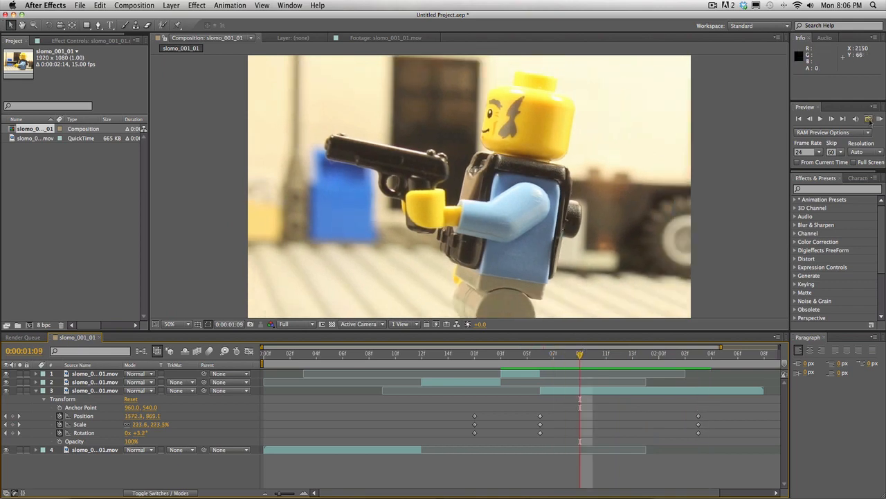
{"action": "left_click", "coordinate": [811, 120]}
{"action": "left_click", "coordinate": [811, 119]}
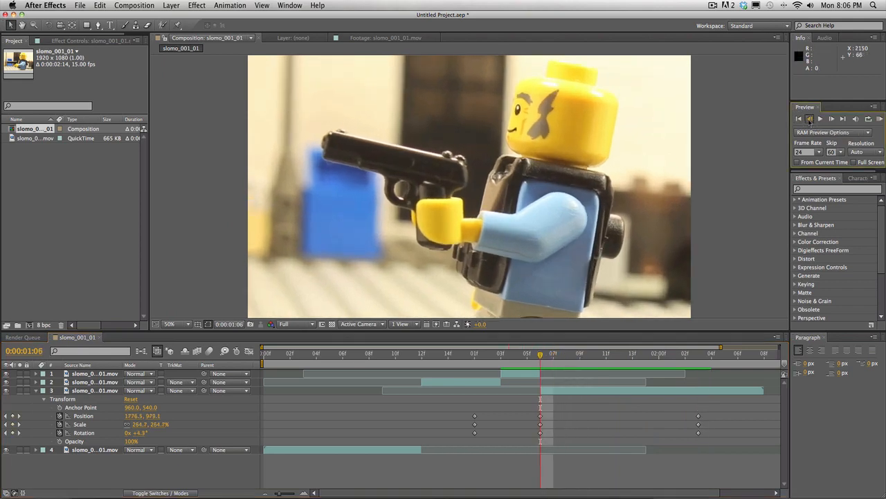
{"action": "left_click", "coordinate": [811, 119]}
{"action": "left_click", "coordinate": [811, 119]}
{"action": "left_click", "coordinate": [821, 119]}
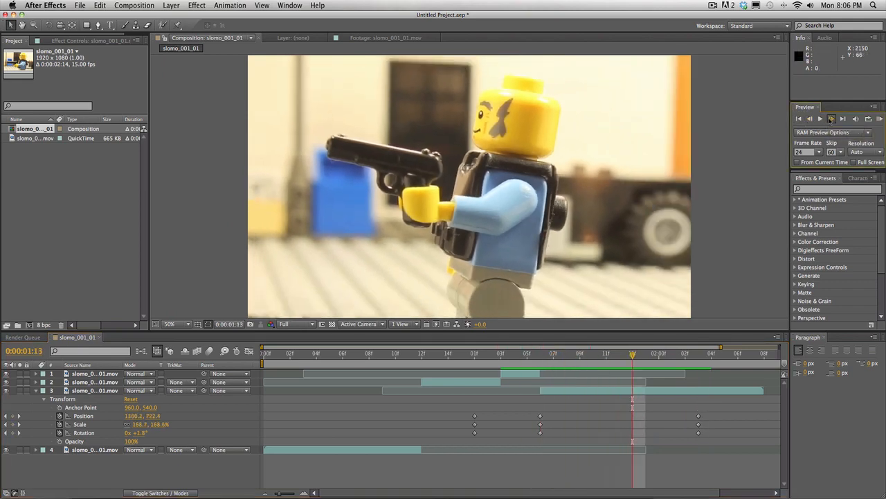
{"action": "left_click", "coordinate": [811, 120]}
{"action": "left_click", "coordinate": [811, 119]}
{"action": "left_click", "coordinate": [811, 119]}
{"action": "left_click", "coordinate": [811, 120]}
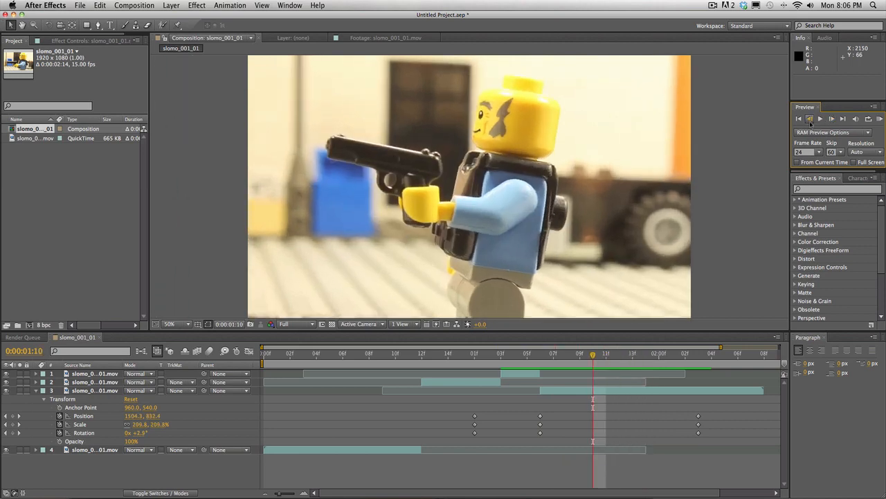
{"action": "left_click", "coordinate": [811, 119]}
{"action": "left_click", "coordinate": [832, 119]}
{"action": "left_click", "coordinate": [832, 119]}
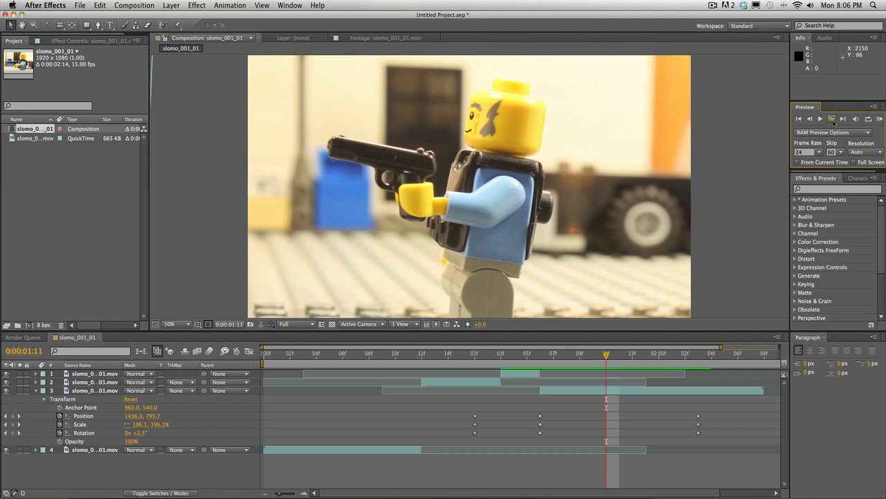
{"action": "left_click", "coordinate": [831, 119]}
{"action": "left_click", "coordinate": [831, 119]}
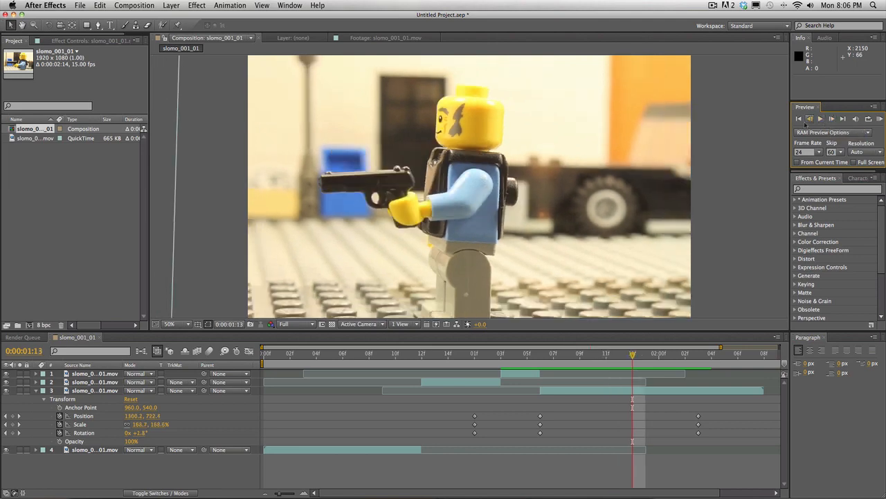
{"action": "left_click", "coordinate": [810, 119]}
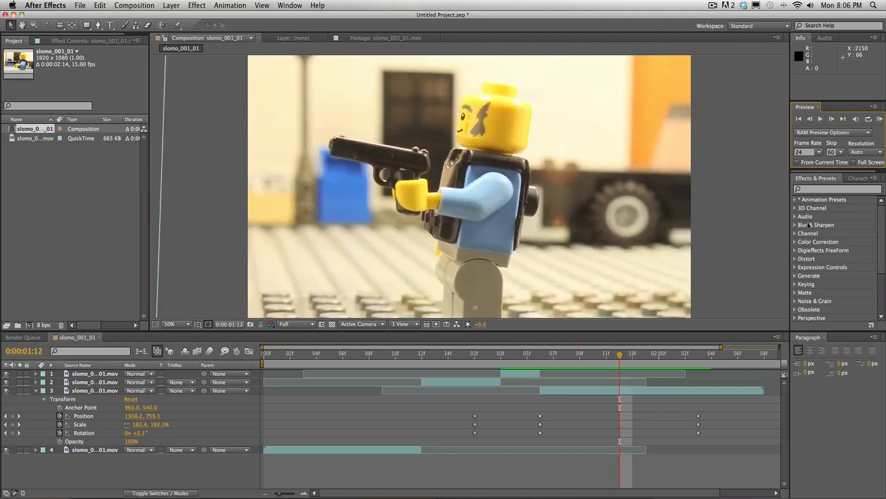
Step: Move the long clip's position, scale and rotation keyframes from 0:00:01:06 to 0:00:01:12
{"action": "left_click", "coordinate": [676, 391]}
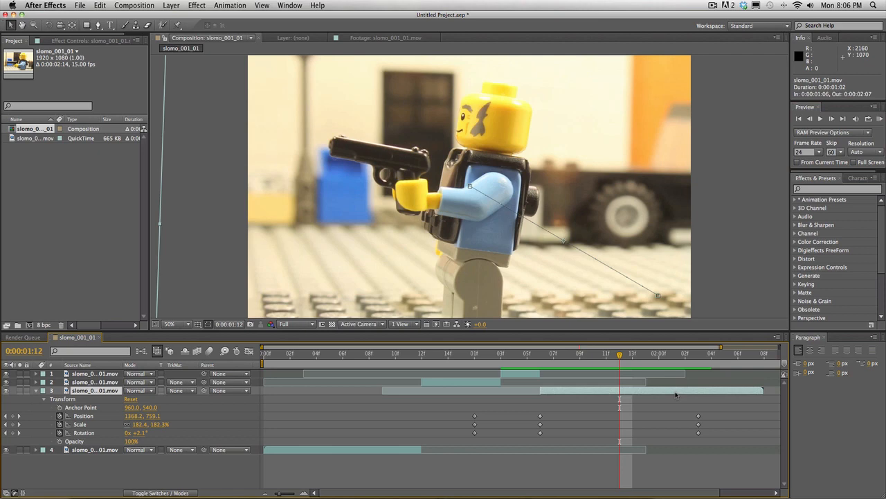
{"action": "left_click_drag", "start_coordinate": [540, 417], "coordinate": [620, 417]}
{"action": "left_click", "coordinate": [547, 426]}
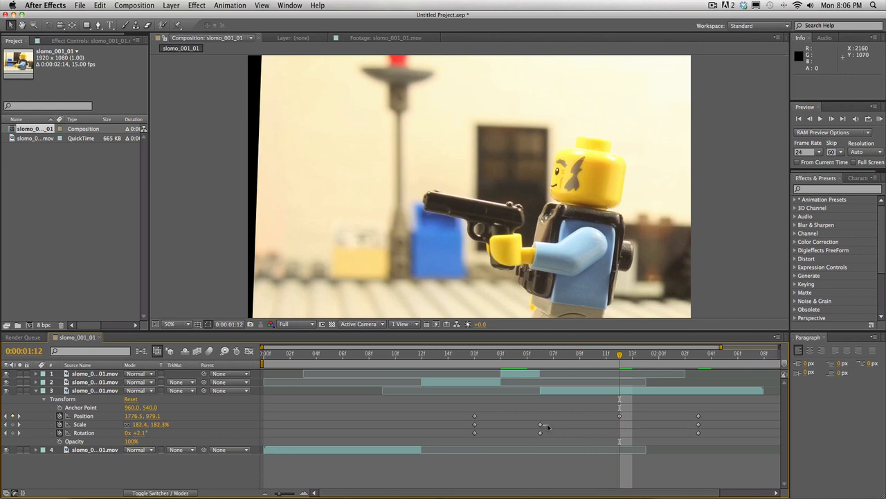
{"action": "left_click_drag", "start_coordinate": [541, 425], "coordinate": [620, 424]}
{"action": "left_click_drag", "start_coordinate": [541, 432], "coordinate": [620, 432]}
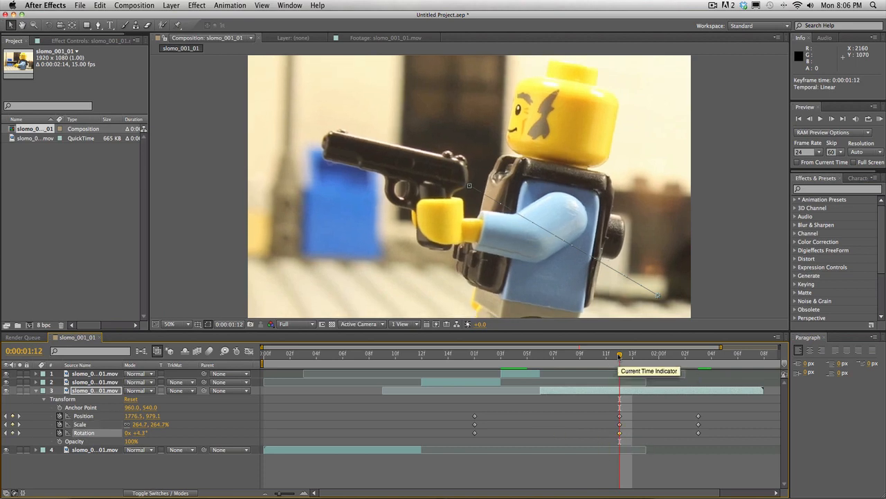
Step: Play back the gunshot and pull-back to check the timing of the moved keyframes
{"action": "left_click_drag", "start_coordinate": [620, 355], "coordinate": [476, 374]}
{"action": "key", "text": "space"}
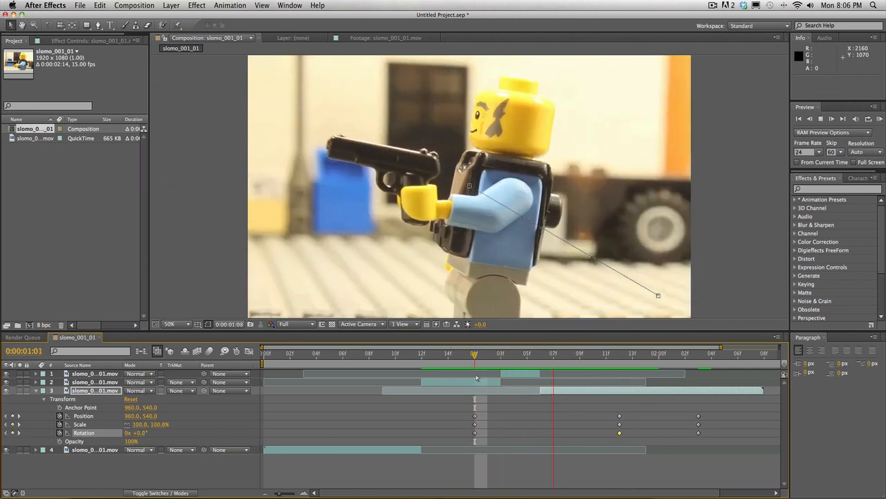
{"action": "key", "text": "space"}
{"action": "left_click_drag", "start_coordinate": [523, 356], "coordinate": [438, 366]}
{"action": "key", "text": "space"}
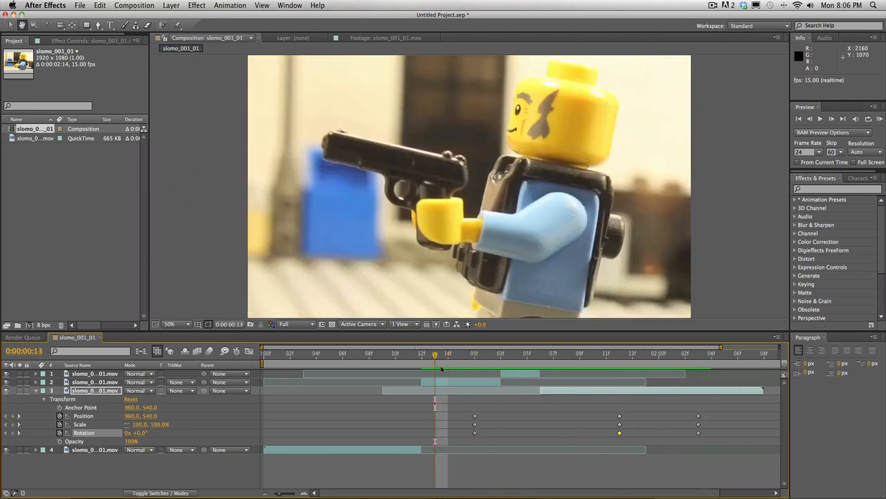
{"action": "key", "text": "space"}
{"action": "key", "text": "space"}
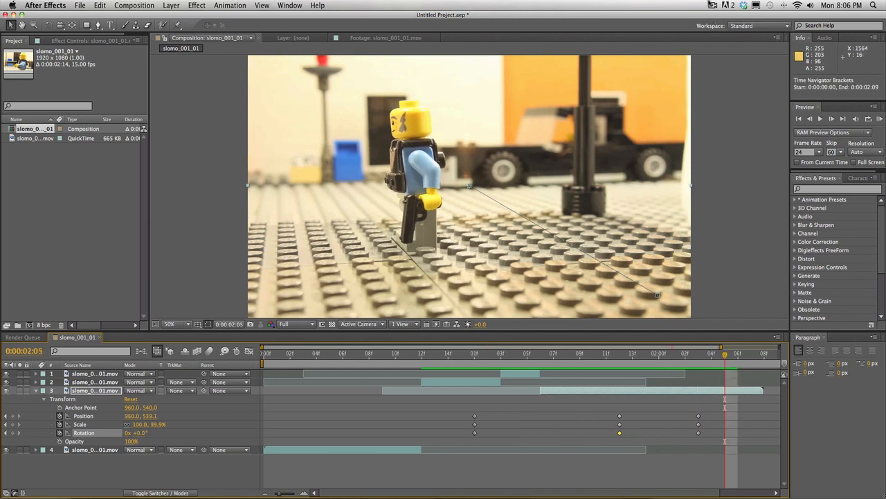
{"action": "left_click", "coordinate": [712, 5]}
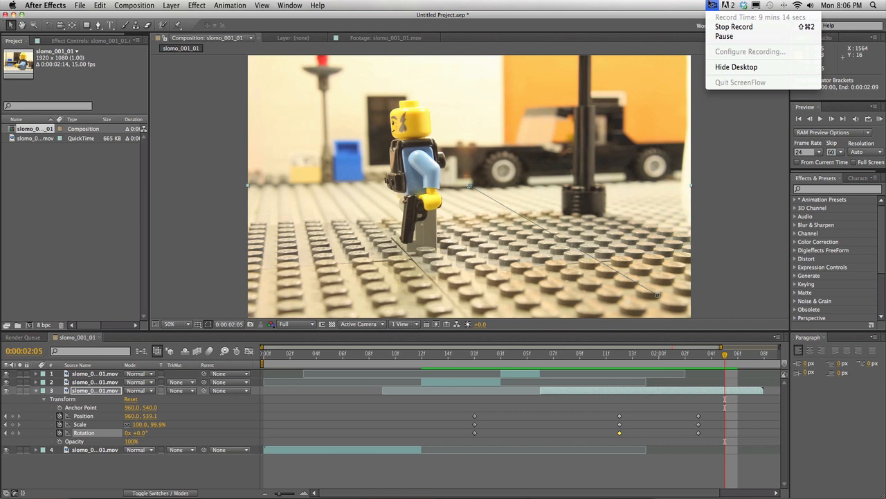
{"action": "left_click", "coordinate": [724, 37]}
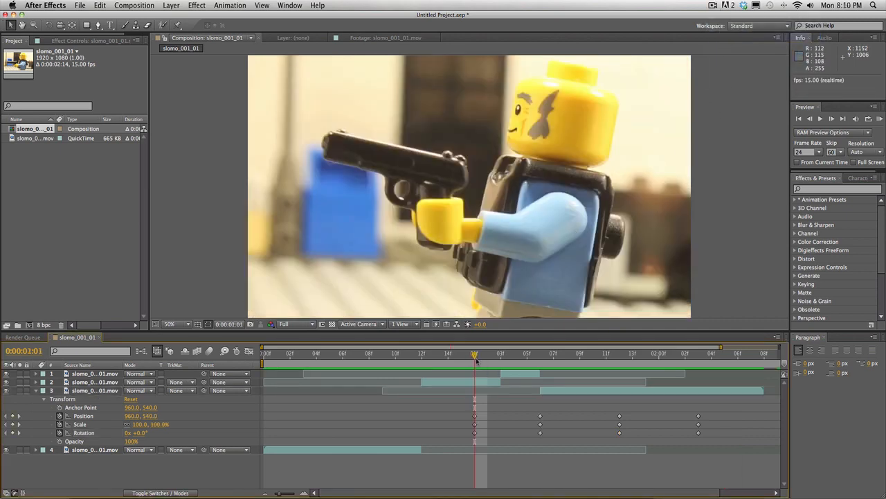
Step: Examine the long clip's position, scale and rotation keyframes at 0:00:01:06 and the pull-back motion up to 0:00:01:14
{"action": "left_click_drag", "start_coordinate": [476, 361], "coordinate": [537, 385]}
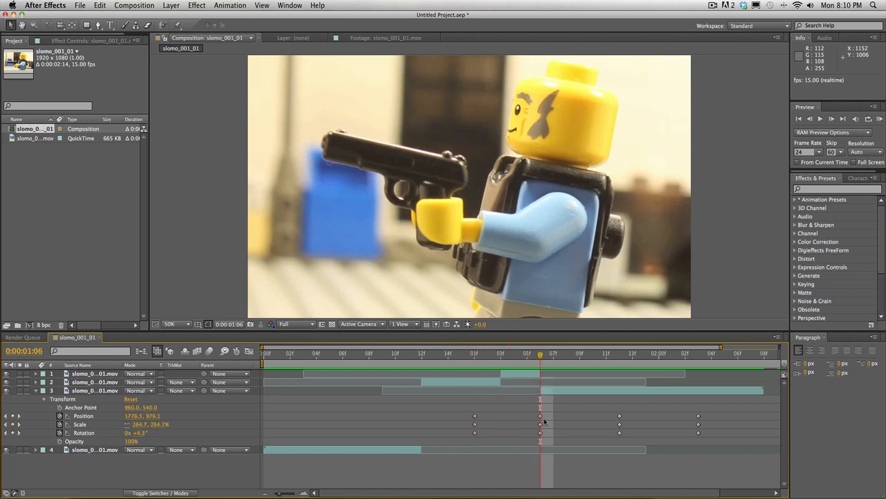
{"action": "left_click", "coordinate": [541, 416]}
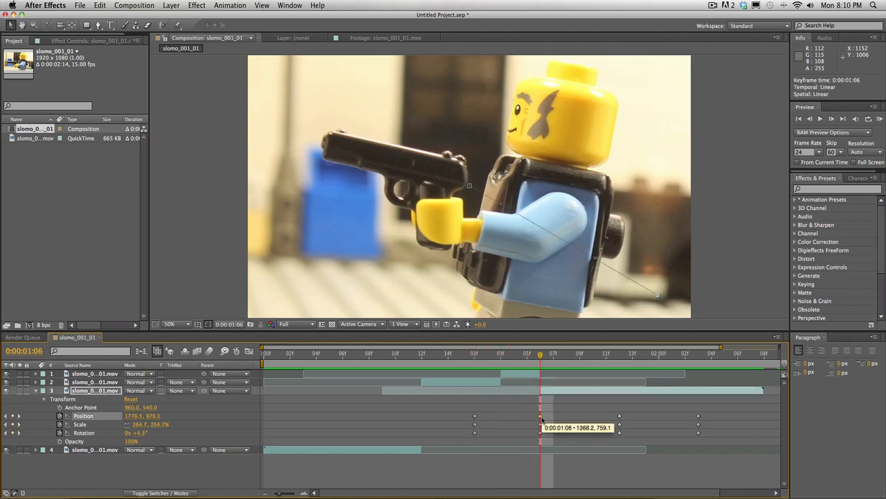
{"action": "left_click", "coordinate": [541, 433], "text": "shift"}
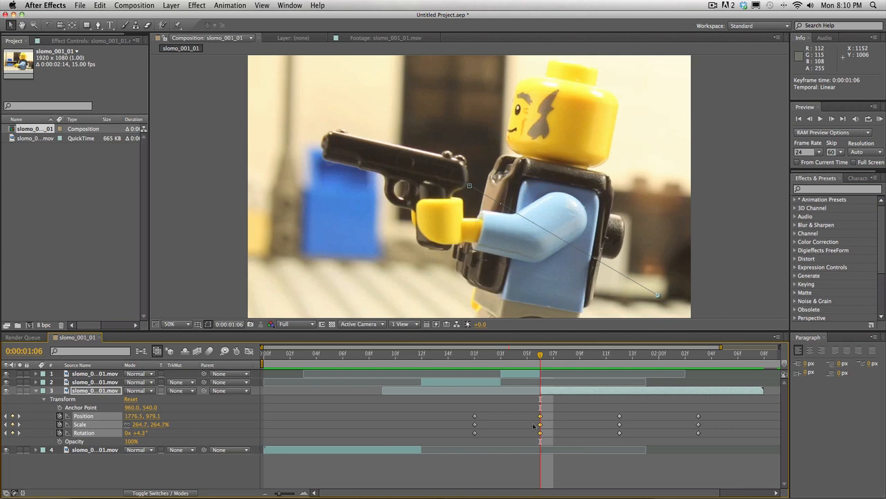
{"action": "left_click", "coordinate": [633, 431]}
{"action": "left_click_drag", "start_coordinate": [628, 358], "coordinate": [647, 409]}
{"action": "left_click", "coordinate": [654, 399]}
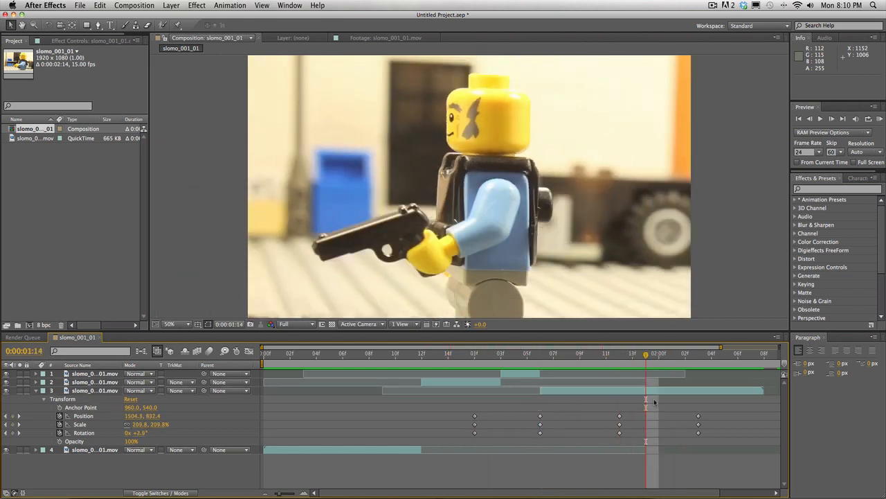
Step: Play the whole shot and step through the frames around the cut to the close-up, stopping at 0:00:00:12
{"action": "key", "text": "space"}
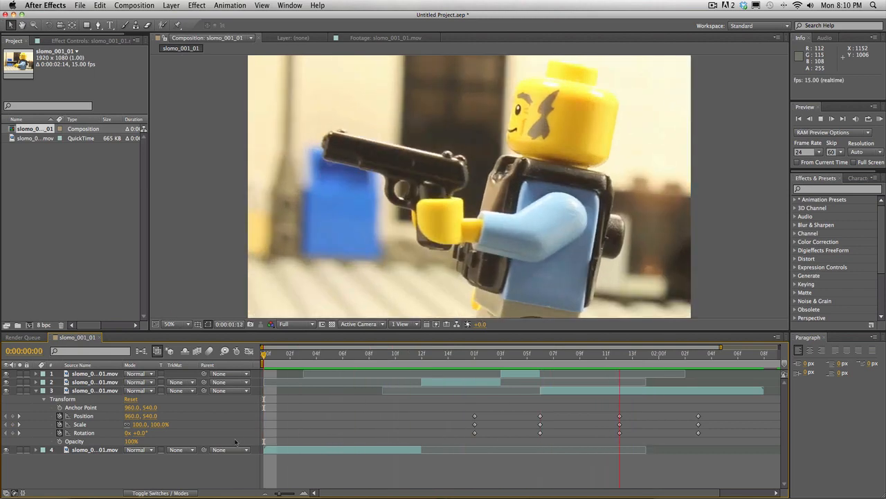
{"action": "key", "text": "space"}
{"action": "left_click_drag", "start_coordinate": [632, 358], "coordinate": [477, 385]}
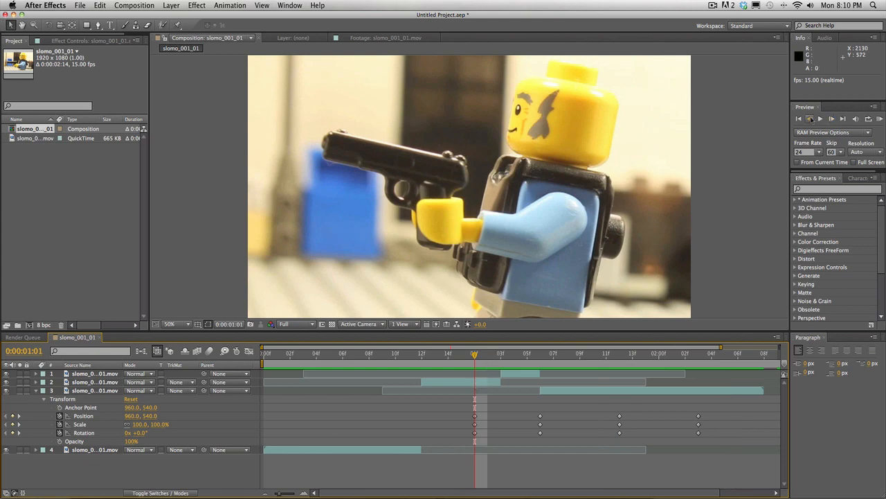
{"action": "left_click", "coordinate": [810, 119]}
{"action": "left_click", "coordinate": [811, 119]}
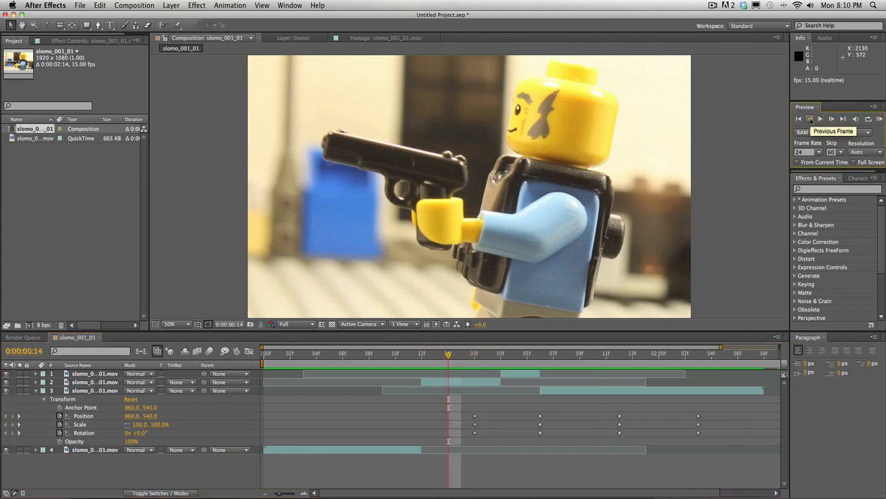
{"action": "left_click", "coordinate": [811, 119]}
{"action": "left_click", "coordinate": [811, 119]}
{"action": "left_click", "coordinate": [811, 119]}
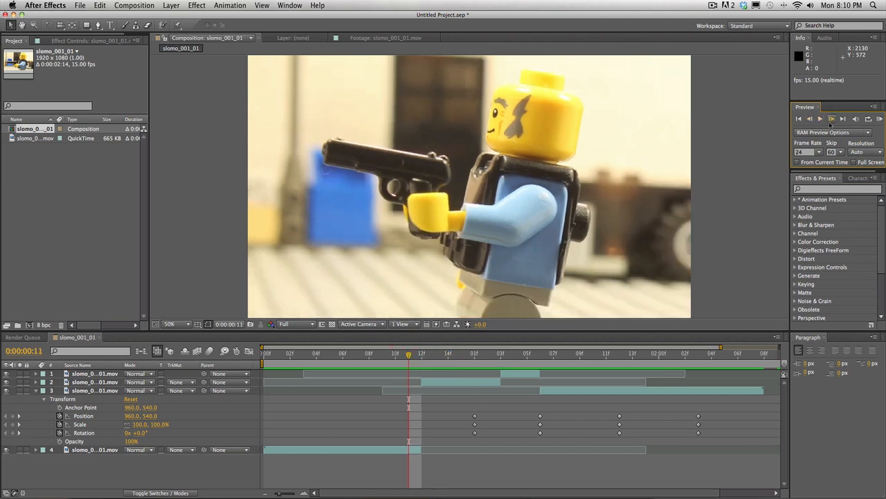
{"action": "left_click", "coordinate": [832, 119]}
{"action": "left_click", "coordinate": [832, 119]}
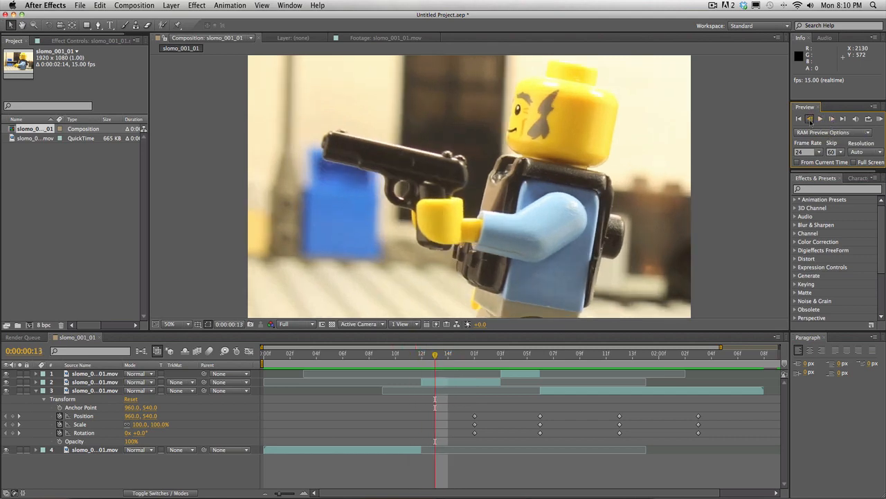
{"action": "left_click", "coordinate": [811, 119]}
Step: Switch to Finder, search this Mac for "charges" and select Charge_22.mp4 in the 03. Charges folder
{"action": "left_click", "coordinate": [35, 483]}
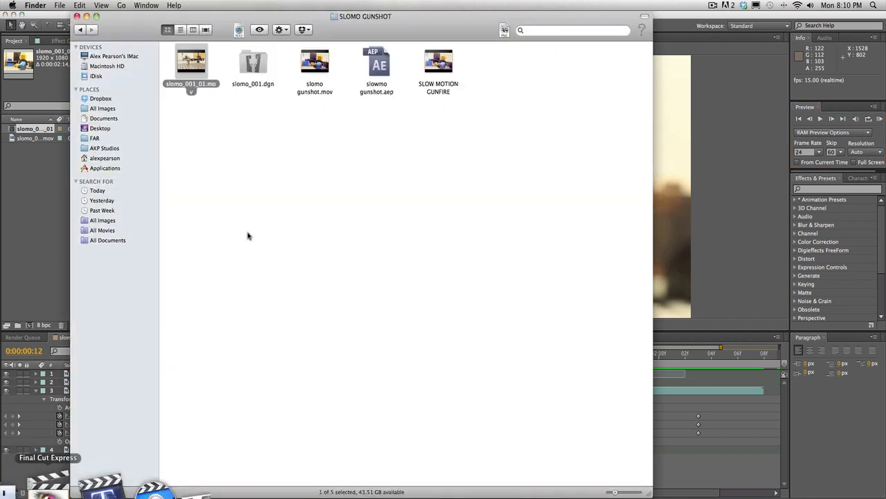
{"action": "left_click", "coordinate": [358, 98]}
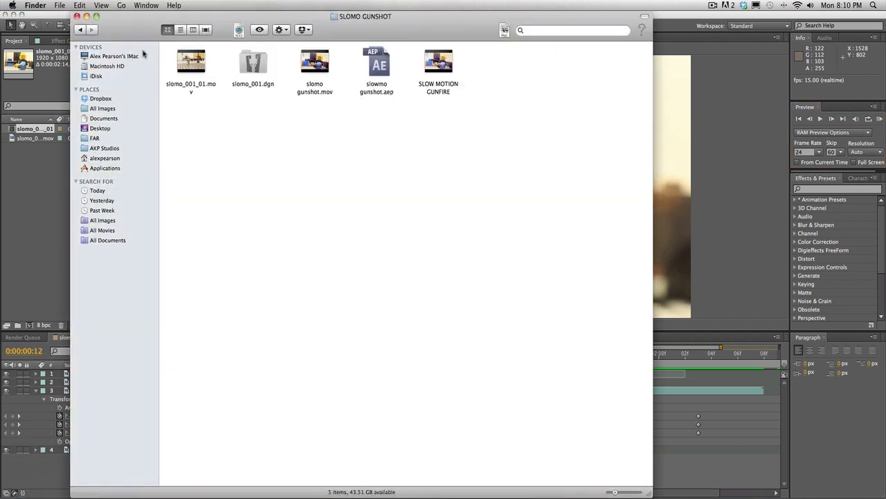
{"action": "left_click", "coordinate": [560, 30]}
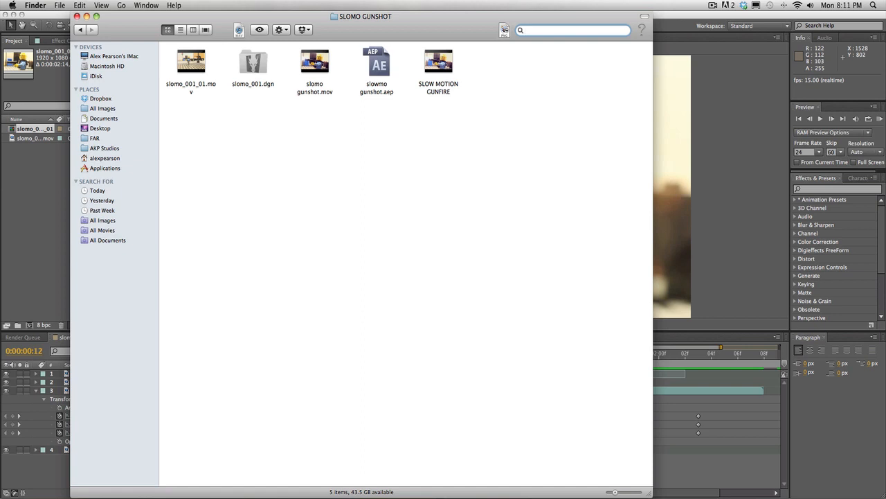
{"action": "type", "text": "ch"}
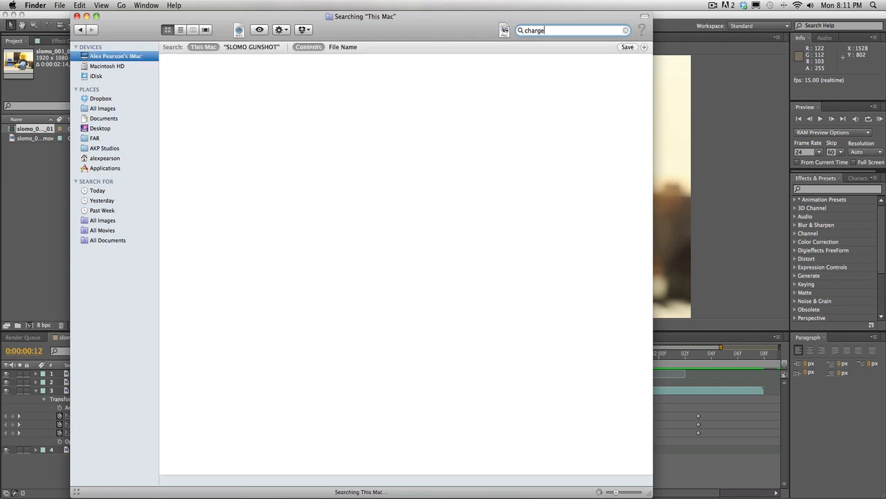
{"action": "type", "text": "arges"}
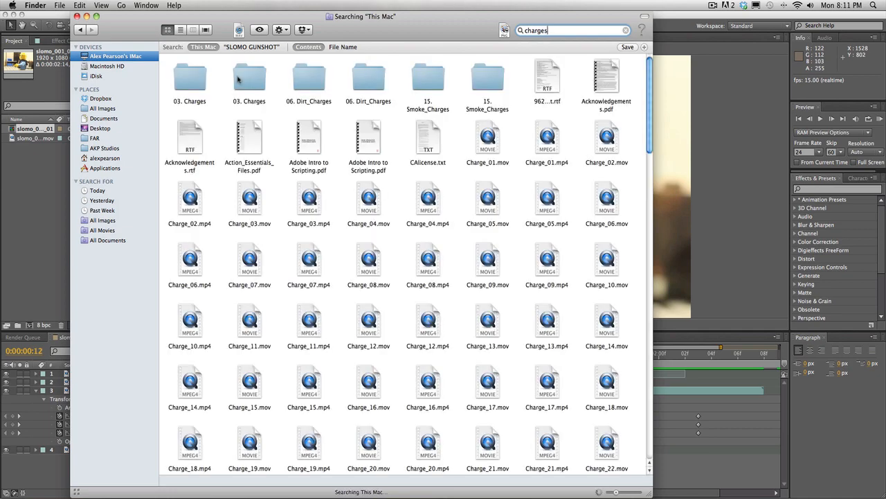
{"action": "left_click", "coordinate": [247, 80]}
{"action": "double_click", "coordinate": [246, 82]}
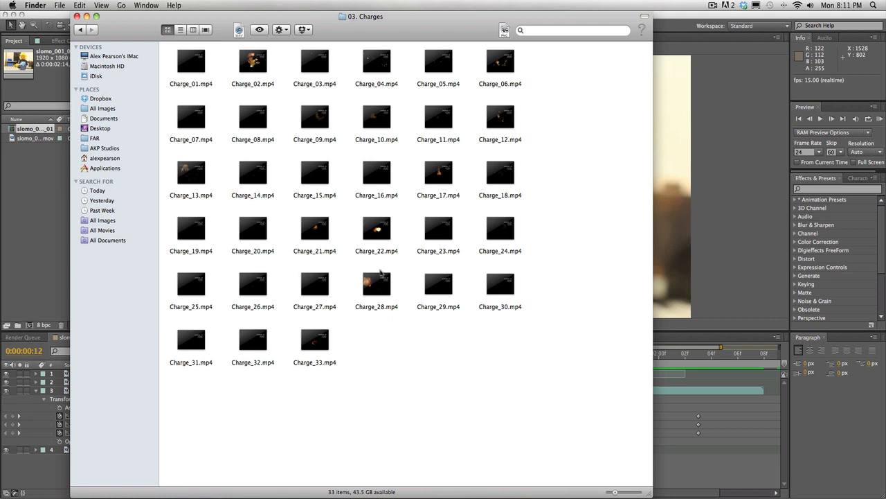
{"action": "left_click", "coordinate": [383, 239]}
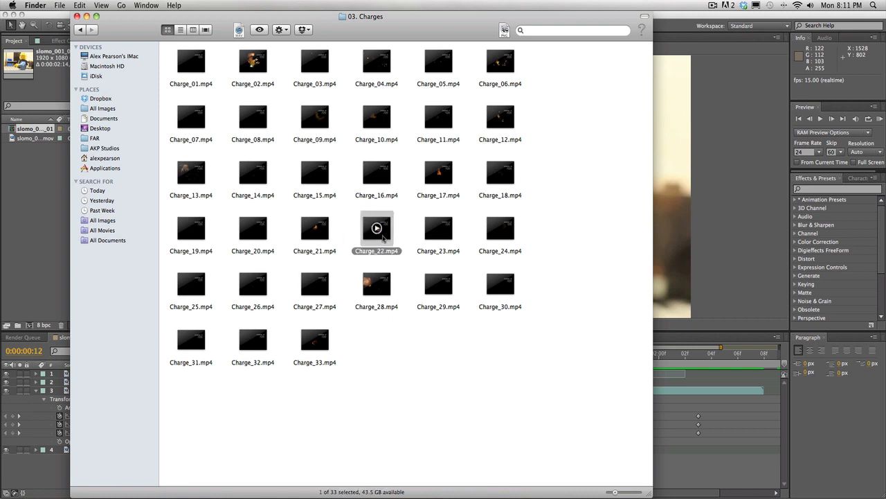
Step: Preview Charge_22.mp4 in QuickTime Player and close the preview
{"action": "double_click", "coordinate": [383, 239]}
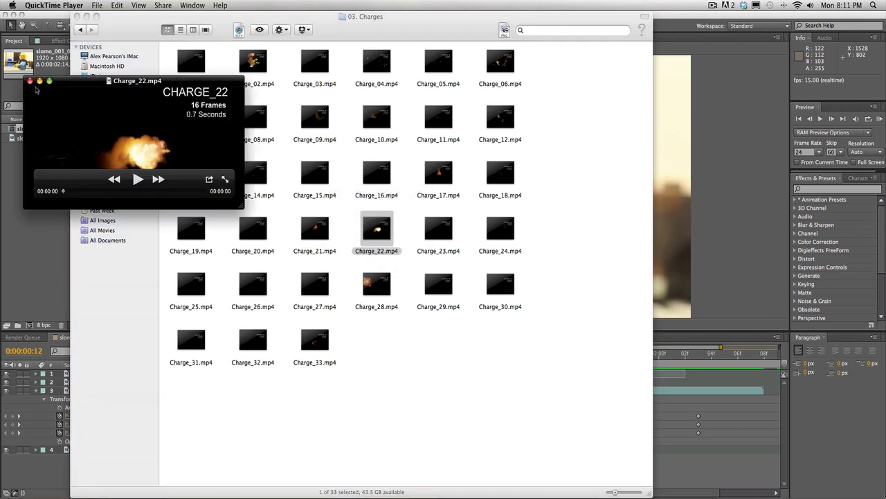
{"action": "left_click", "coordinate": [30, 81]}
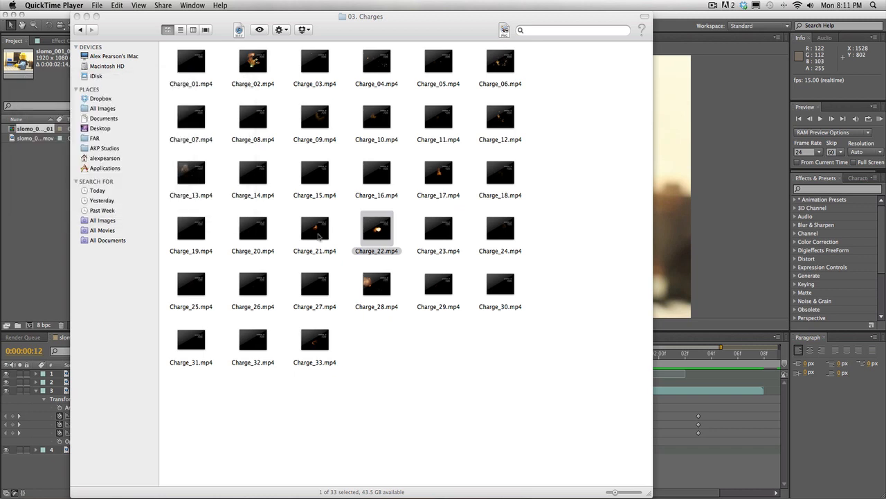
{"action": "left_click", "coordinate": [369, 326]}
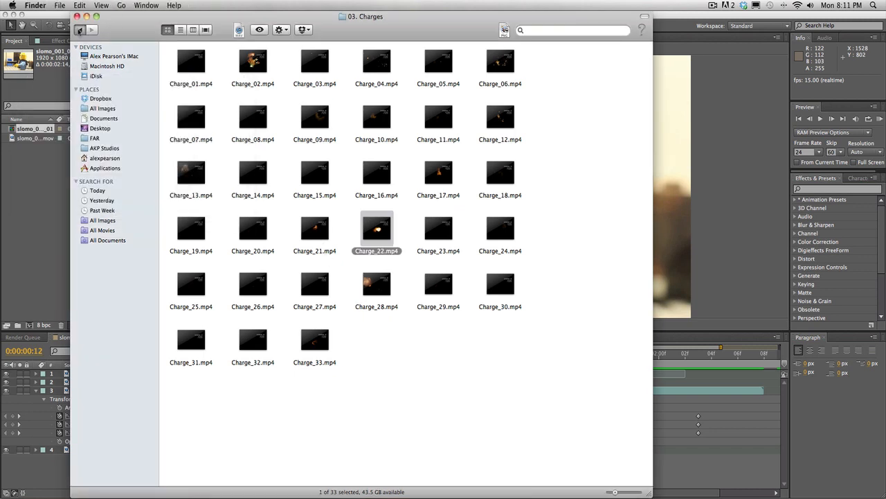
Step: Find the 03. Charges folder holding the .mov clips from the search results and preview Charge_22.mov
{"action": "left_click", "coordinate": [80, 31]}
{"action": "double_click", "coordinate": [183, 78]}
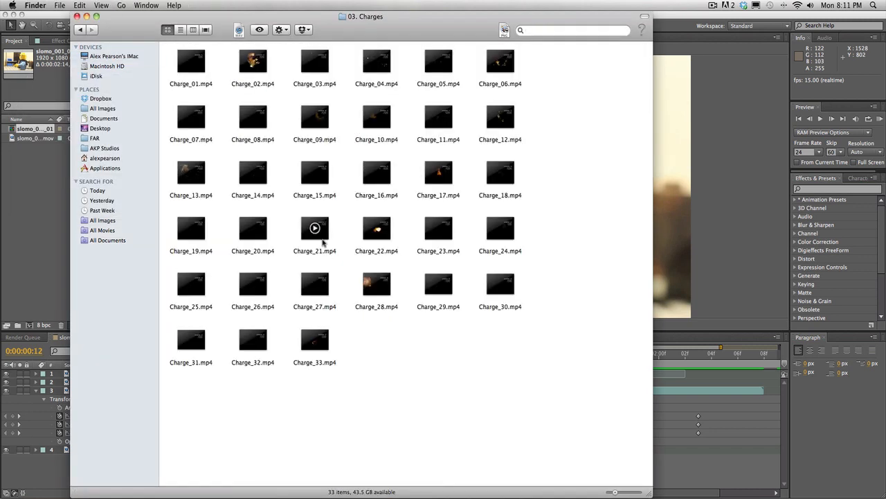
{"action": "left_click", "coordinate": [79, 30]}
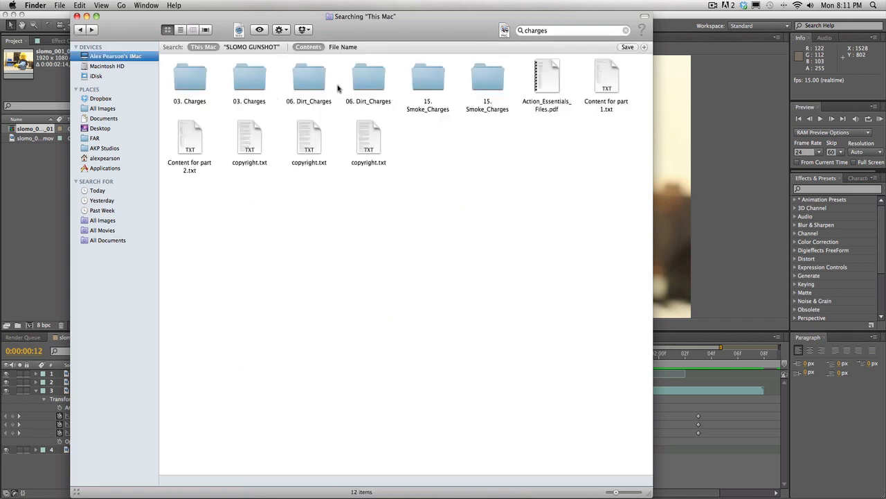
{"action": "double_click", "coordinate": [251, 80]}
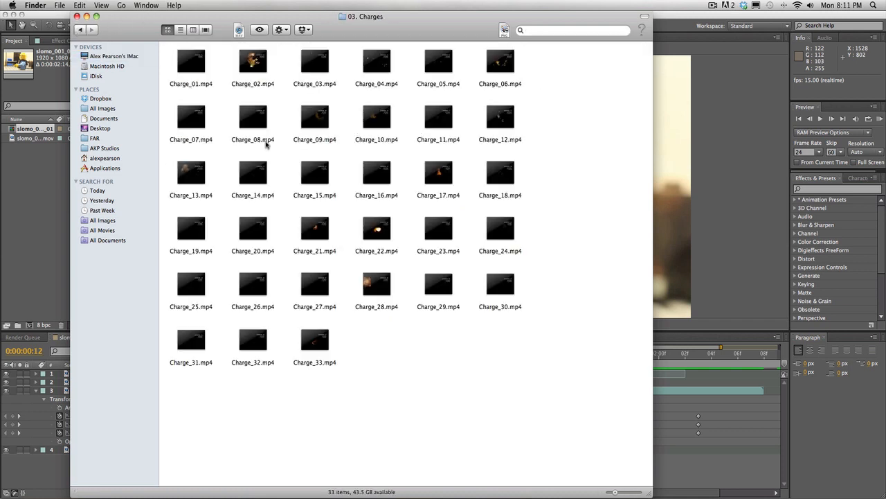
{"action": "left_click", "coordinate": [82, 29]}
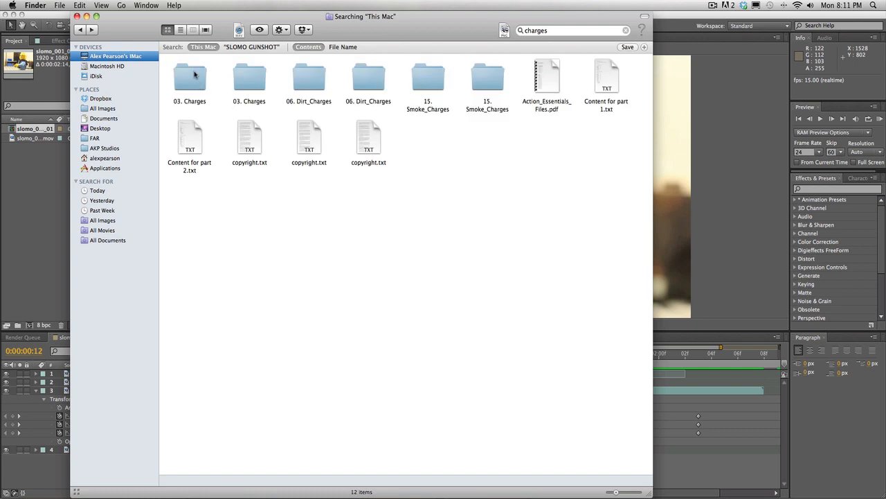
{"action": "double_click", "coordinate": [196, 78]}
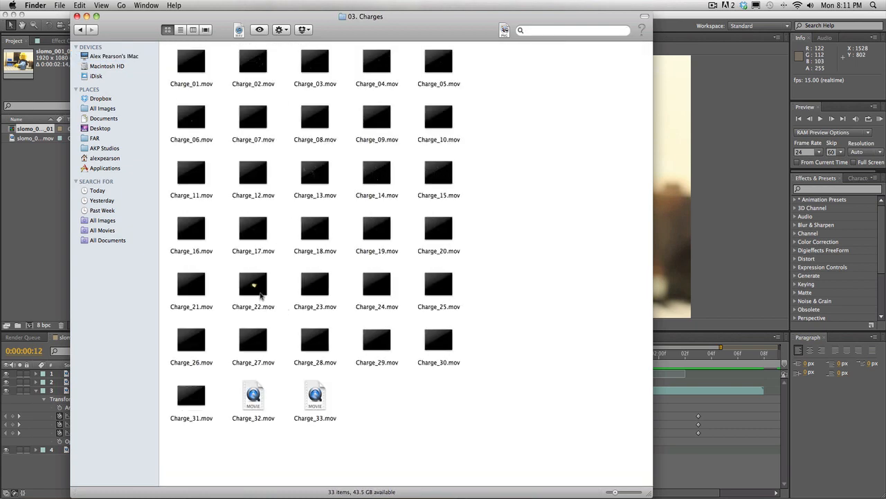
{"action": "double_click", "coordinate": [255, 288]}
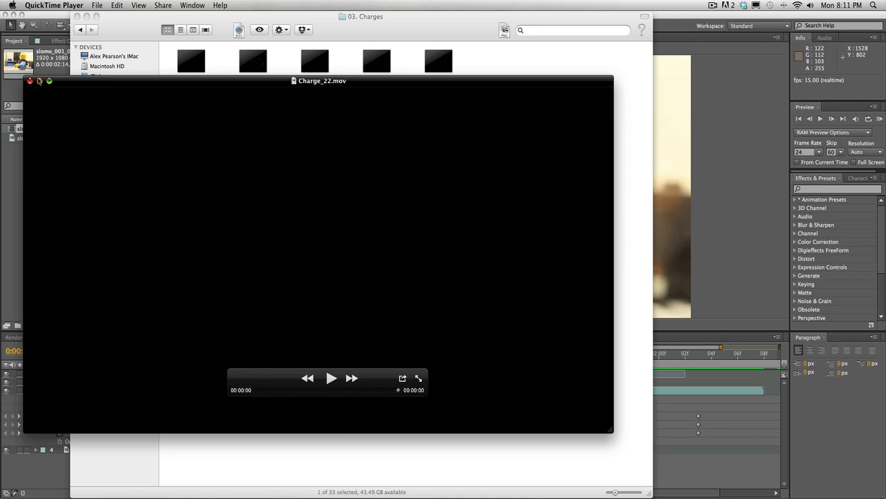
{"action": "left_click", "coordinate": [30, 81]}
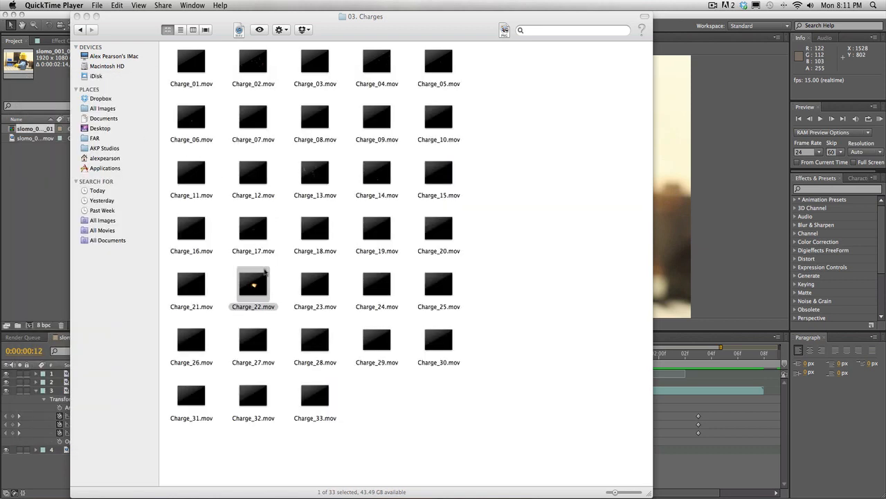
Step: Bring Charge_22.mov into After Effects as the top layer starting at 0:00:00:12 and move it to the gun's muzzle at 108, 316
{"action": "left_click", "coordinate": [44, 207]}
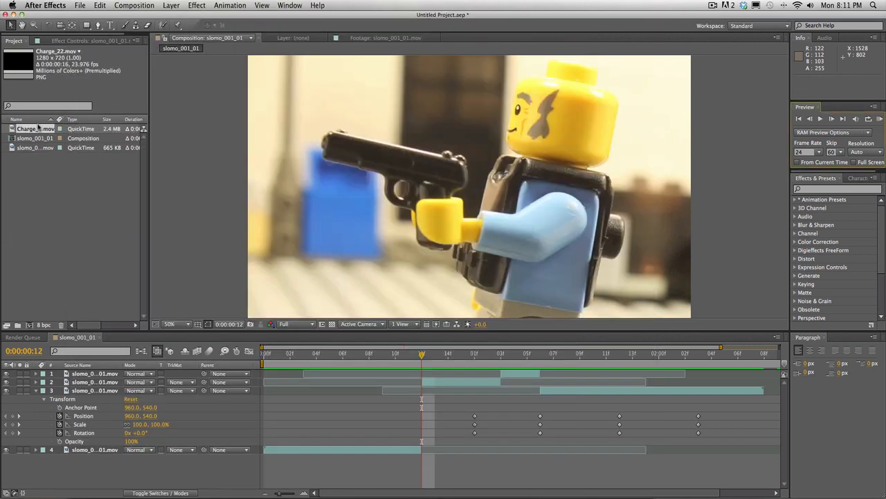
{"action": "left_click_drag", "start_coordinate": [38, 128], "coordinate": [422, 356]}
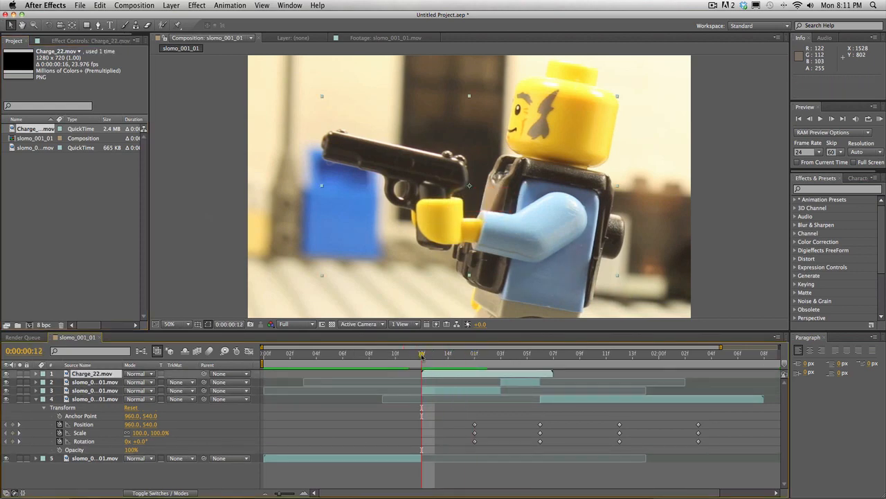
{"action": "left_click_drag", "start_coordinate": [546, 225], "coordinate": [339, 169]}
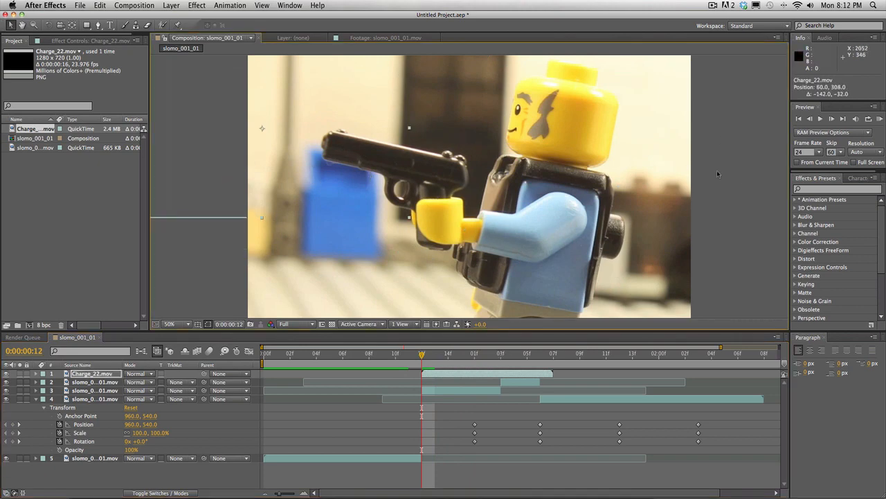
{"action": "left_click", "coordinate": [832, 118]}
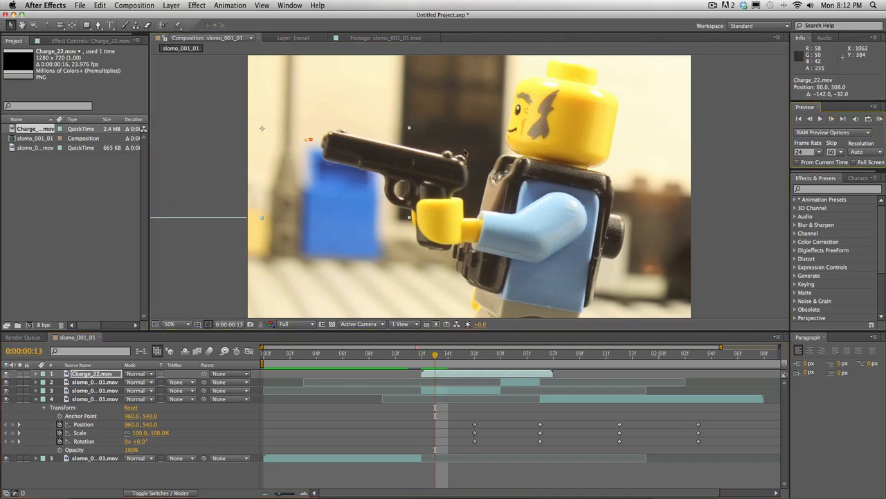
{"action": "left_click_drag", "start_coordinate": [386, 165], "coordinate": [398, 167]}
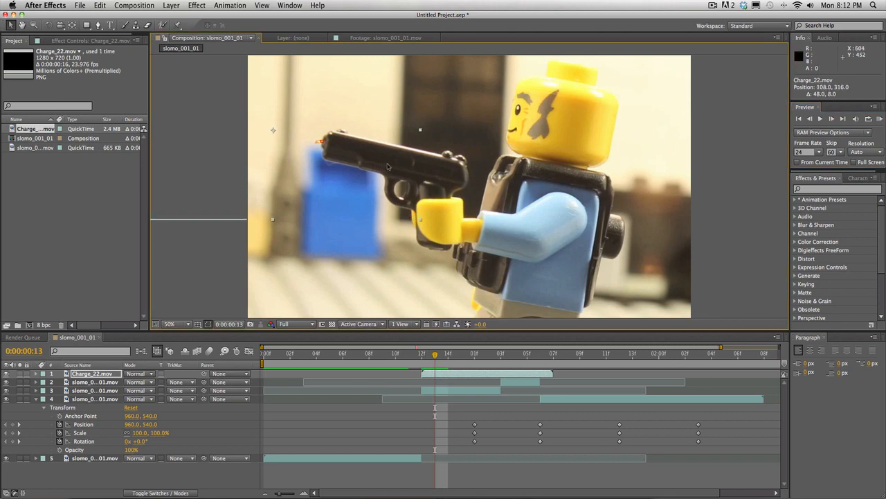
Step: Rotate the charge layer to 20.9° and move it back onto the muzzle at position 134, 244
{"action": "left_click", "coordinate": [48, 25]}
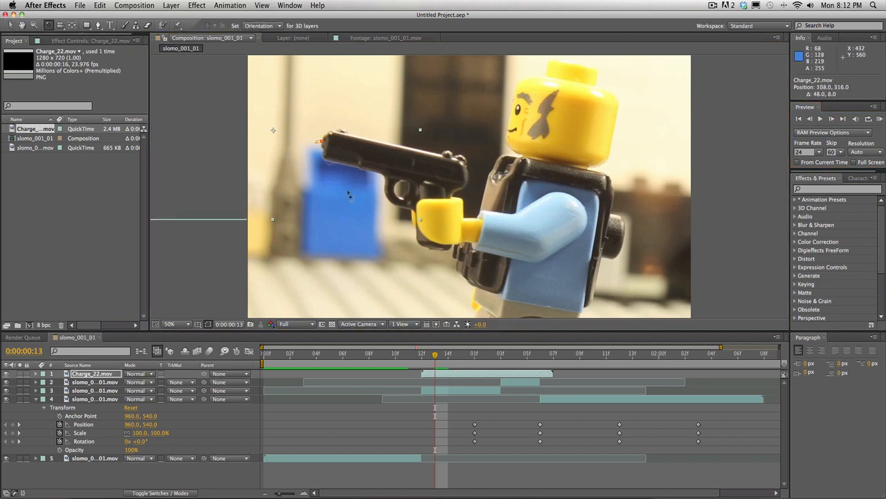
{"action": "left_click_drag", "start_coordinate": [351, 196], "coordinate": [322, 216]}
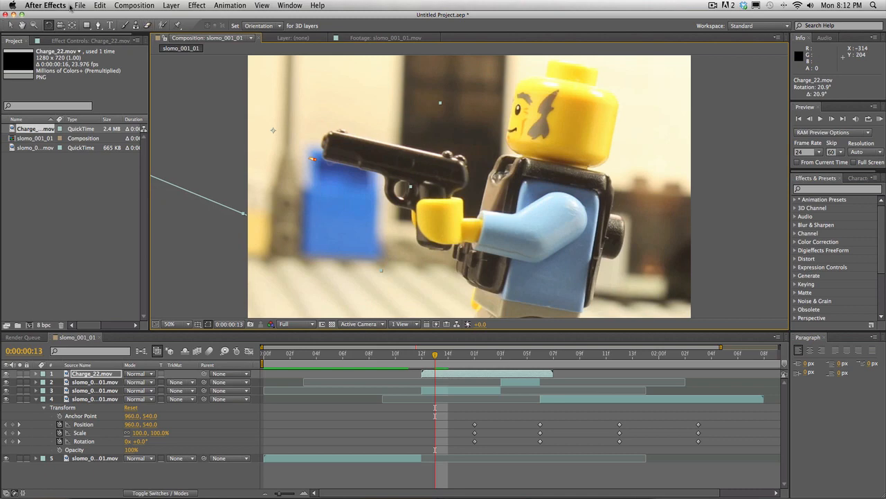
{"action": "left_click", "coordinate": [9, 25]}
{"action": "left_click_drag", "start_coordinate": [350, 165], "coordinate": [359, 141]}
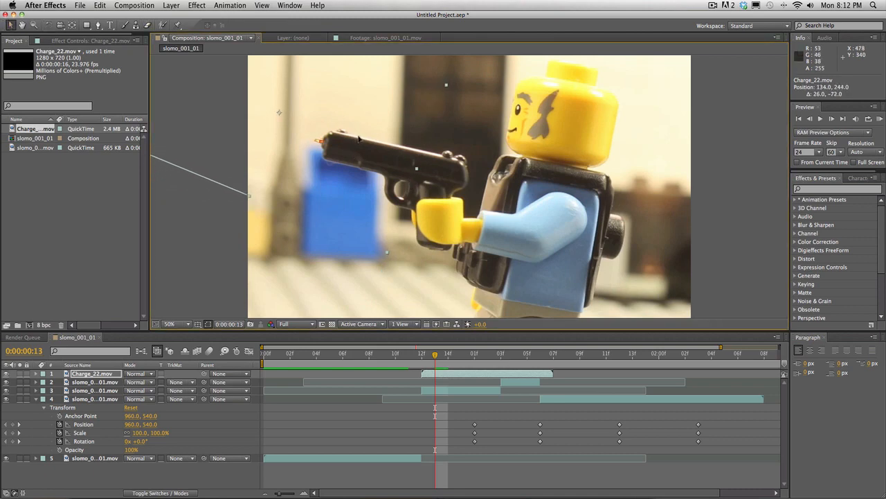
Step: Refine the charge layer's rotation to 19.0°, enlarge it and realign it with the muzzle at about 56, 200
{"action": "key", "text": "w"}
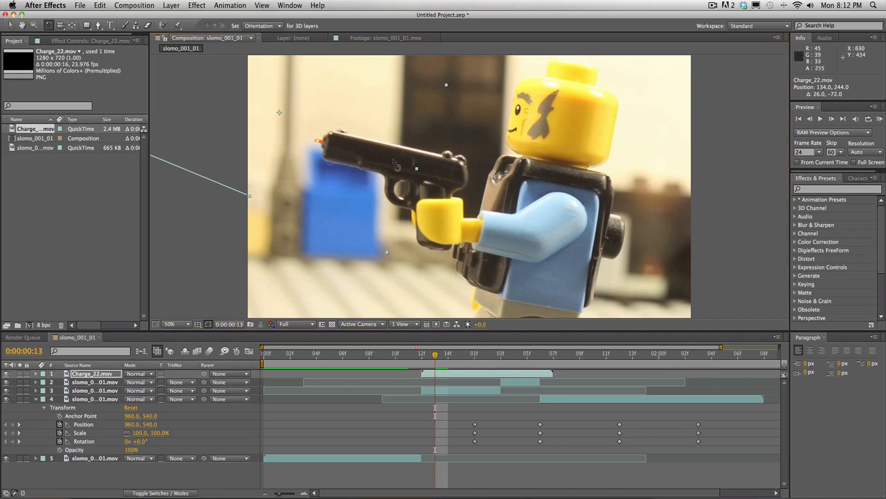
{"action": "left_click_drag", "start_coordinate": [396, 165], "coordinate": [398, 160]}
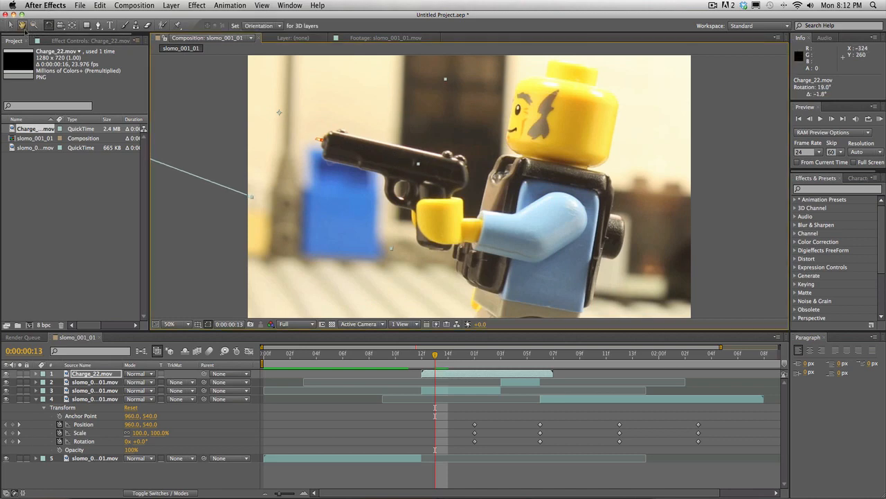
{"action": "left_click", "coordinate": [11, 25]}
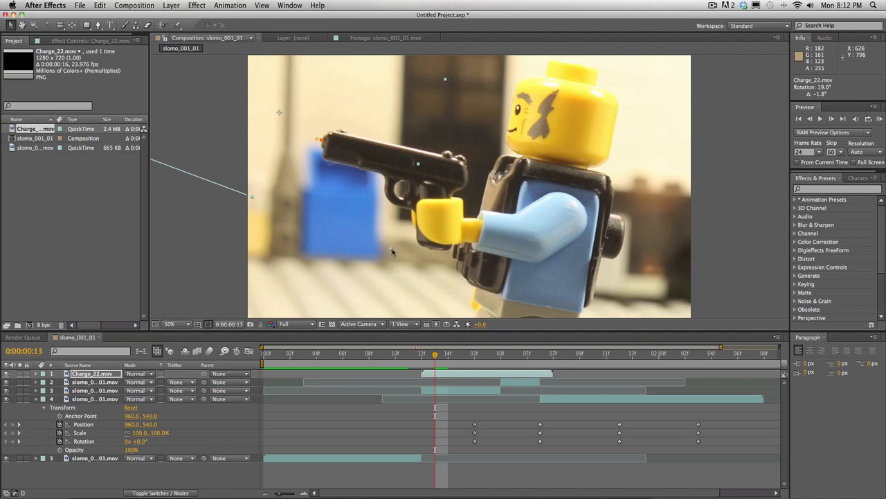
{"action": "mouse_move", "coordinate": [391, 251]}
{"action": "left_mouse_down"}
{"action": "mouse_move", "coordinate": [405, 301]}
{"action": "mouse_move", "coordinate": [425, 317]}
{"action": "mouse_move", "coordinate": [393, 235]}
{"action": "left_mouse_up"}
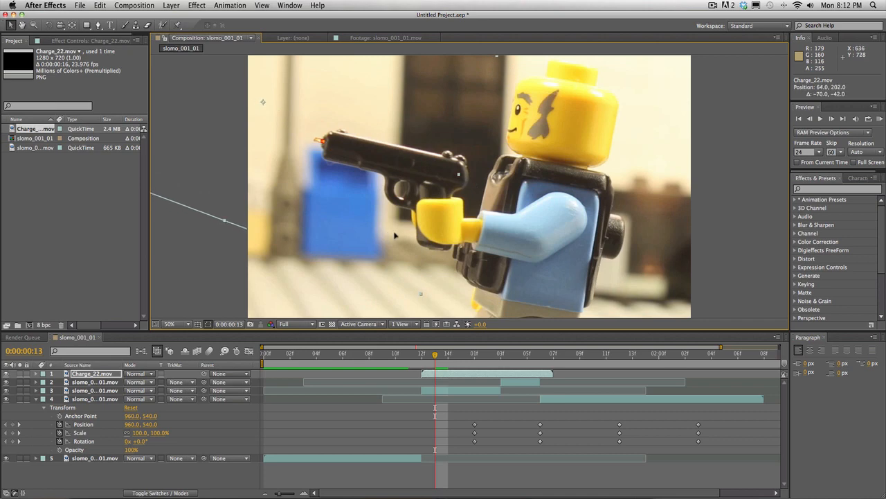
Step: Step through the muzzle flash frames and play back the gunshot from 0:00:00:12 to check the charge's placement
{"action": "left_click", "coordinate": [833, 119]}
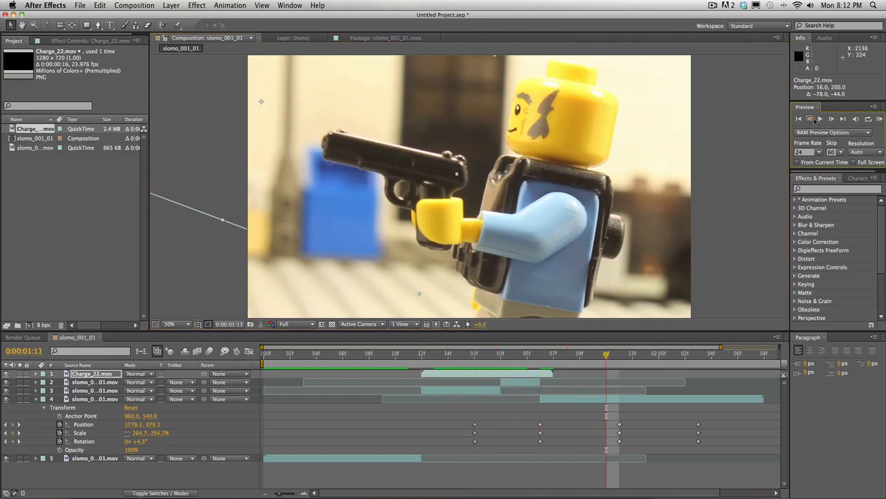
{"action": "left_click", "coordinate": [811, 119]}
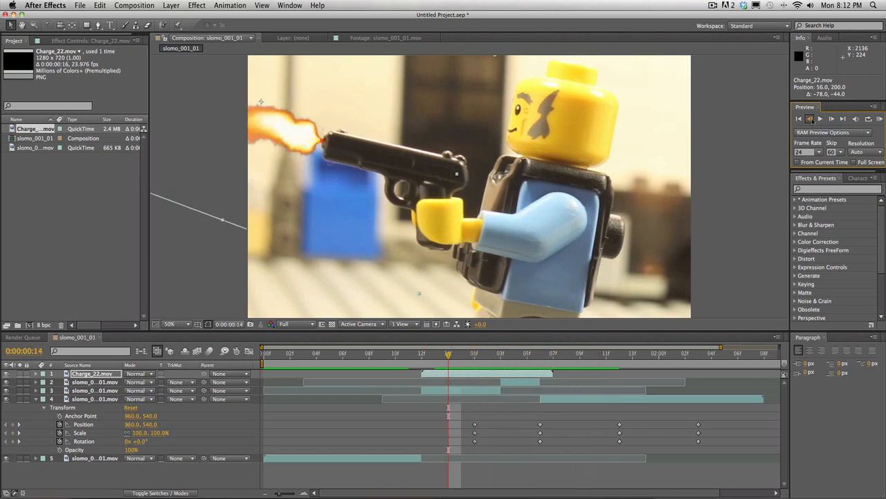
{"action": "left_click", "coordinate": [811, 119]}
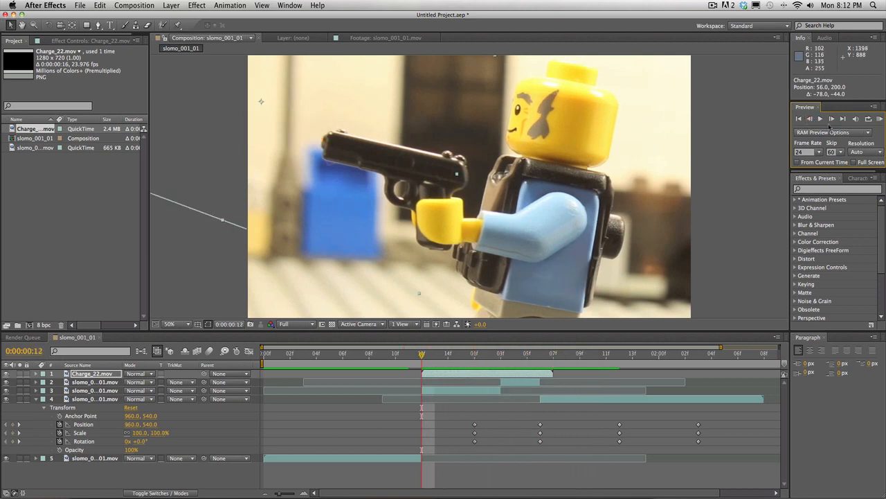
{"action": "key", "text": "space"}
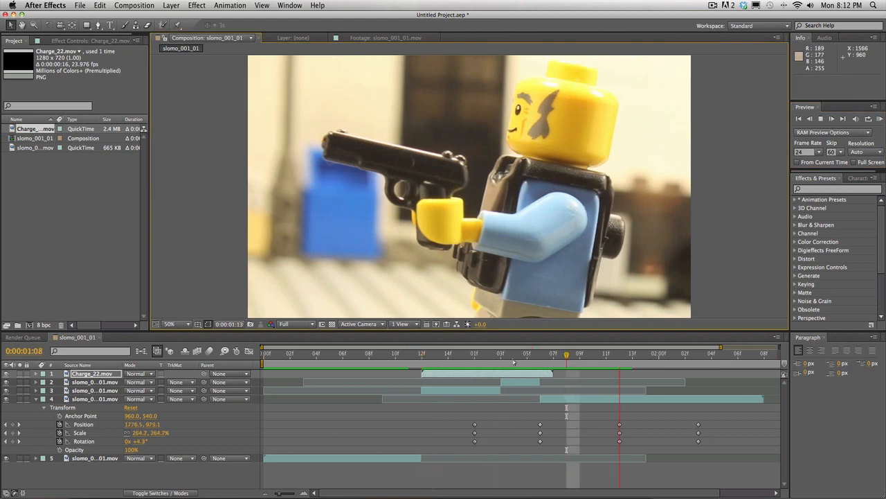
{"action": "key", "text": "space"}
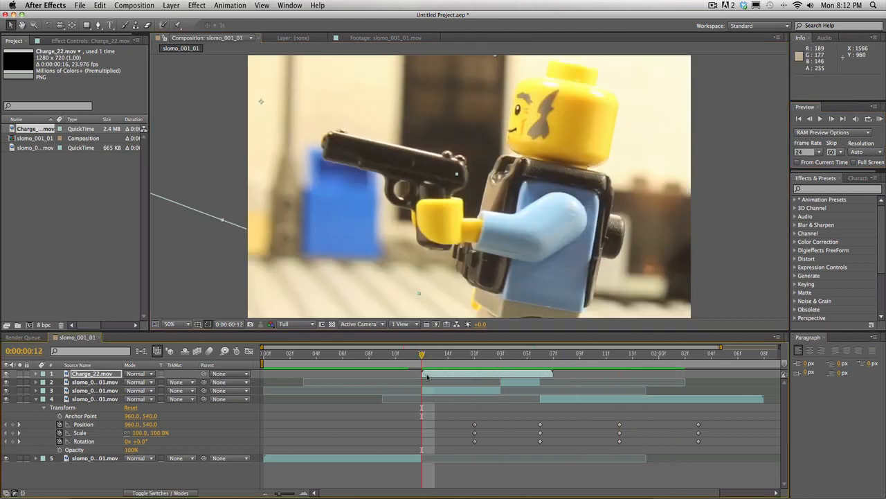
Step: Enable time remapping on the Charge_22.mov layer and extend its end keyframe and out point to 0:00:01:12
{"action": "right_click", "coordinate": [428, 376]}
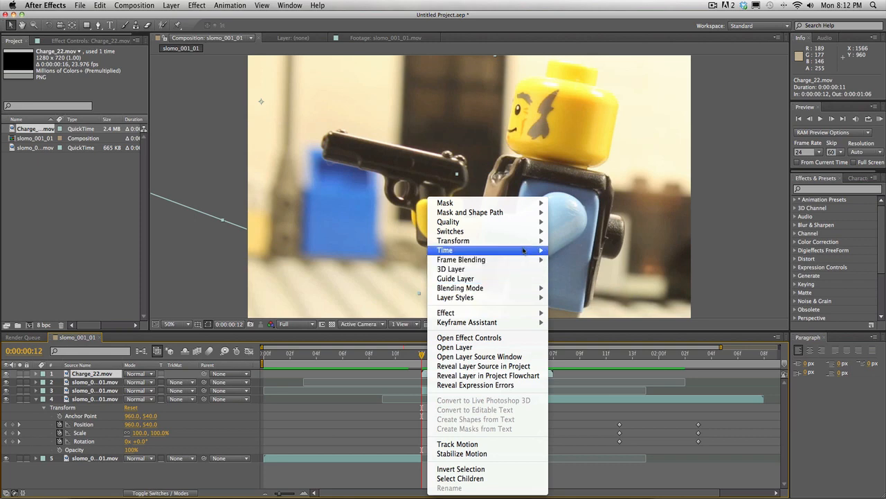
{"action": "mouse_move", "coordinate": [525, 251]}
{"action": "left_click", "coordinate": [588, 250]}
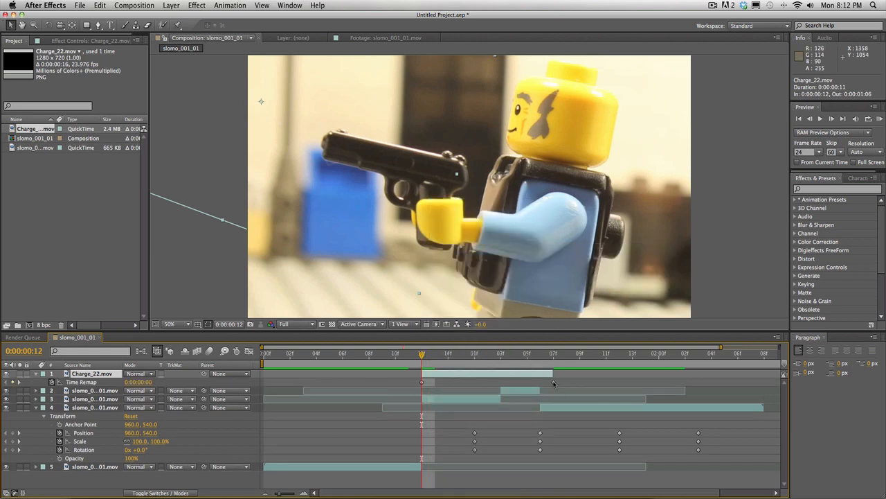
{"action": "left_click_drag", "start_coordinate": [554, 382], "coordinate": [618, 399]}
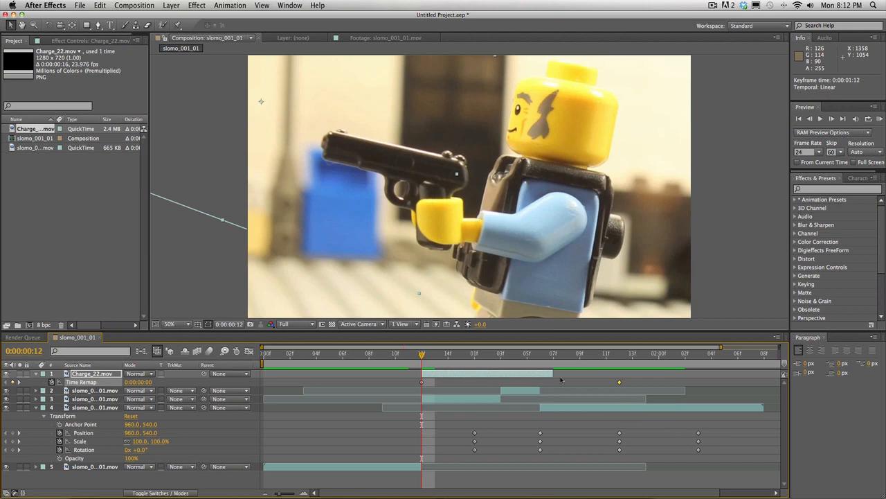
{"action": "left_click_drag", "start_coordinate": [552, 374], "coordinate": [443, 378]}
Step: Play back the slowed charge and extend its layer end and last Time Remap keyframe to 0:00:02:03
{"action": "key", "text": "space"}
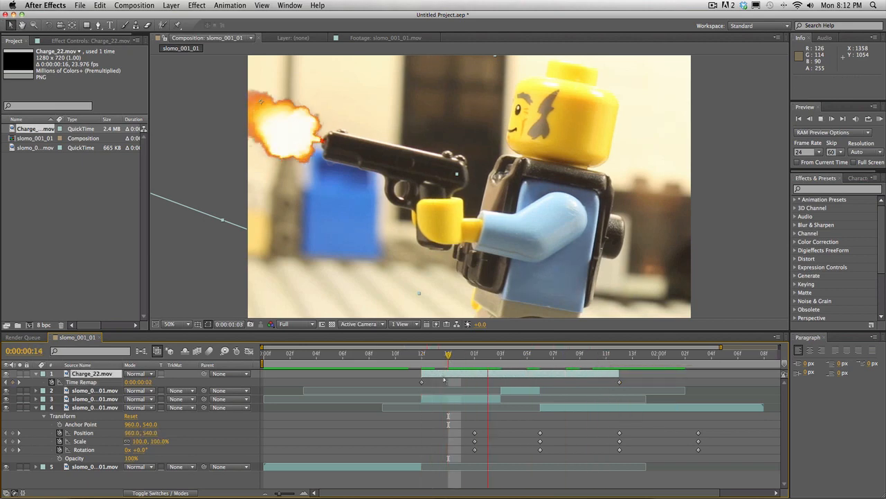
{"action": "left_click_drag", "start_coordinate": [616, 374], "coordinate": [698, 375]}
{"action": "left_click_drag", "start_coordinate": [619, 383], "coordinate": [698, 382]}
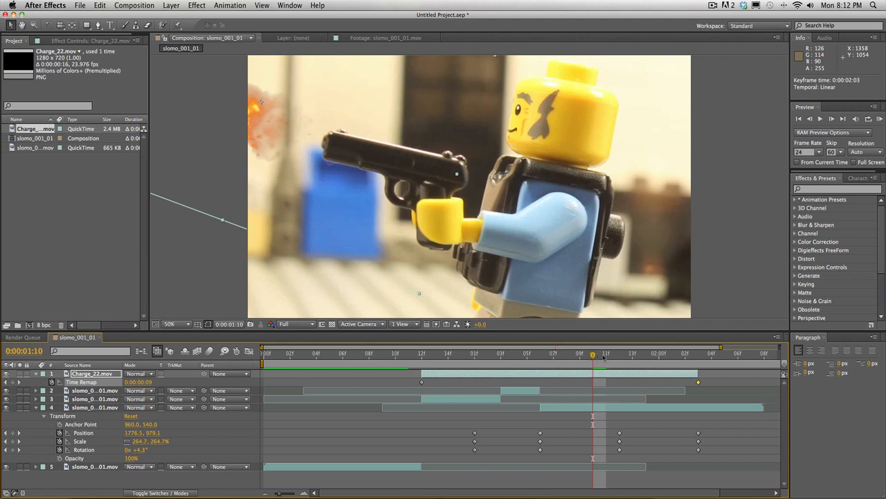
Step: Play back the shot from the start of the gunshot to check the time-remapped muzzle flash against the camera move
{"action": "left_click_drag", "start_coordinate": [593, 354], "coordinate": [435, 372]}
{"action": "key", "text": "space"}
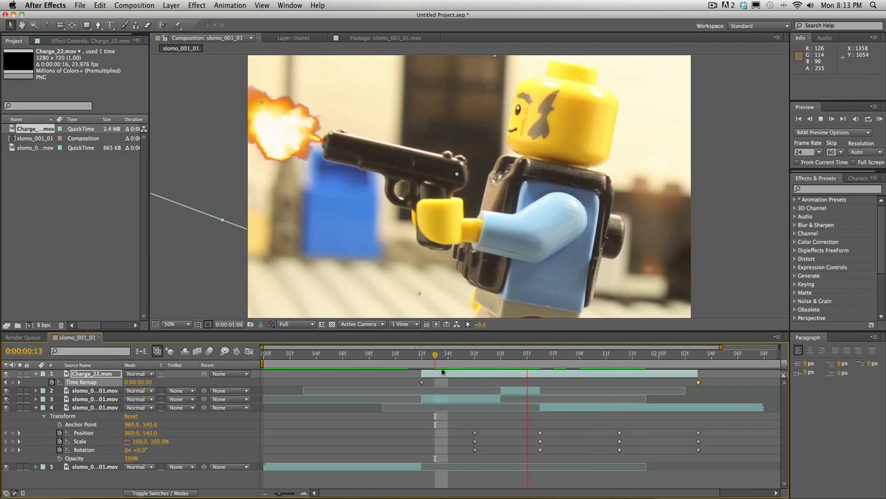
{"action": "key", "text": "space"}
{"action": "left_click_drag", "start_coordinate": [602, 354], "coordinate": [434, 365]}
{"action": "key", "text": "space"}
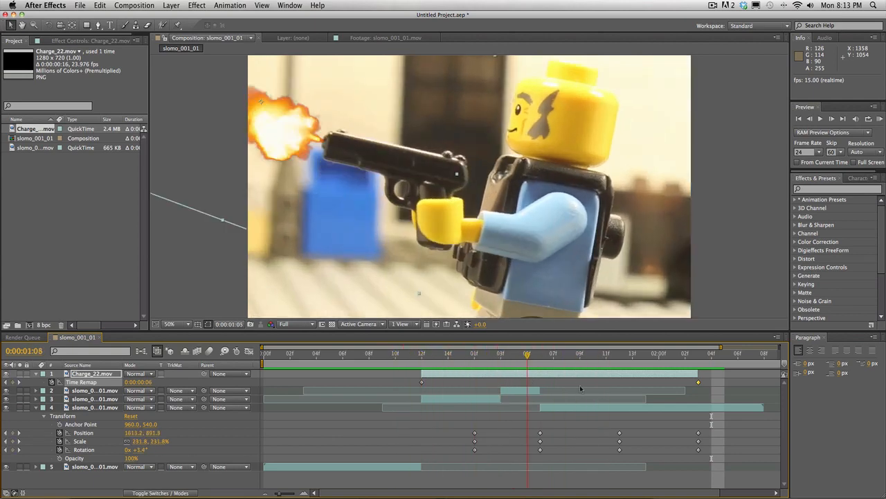
{"action": "key", "text": "space"}
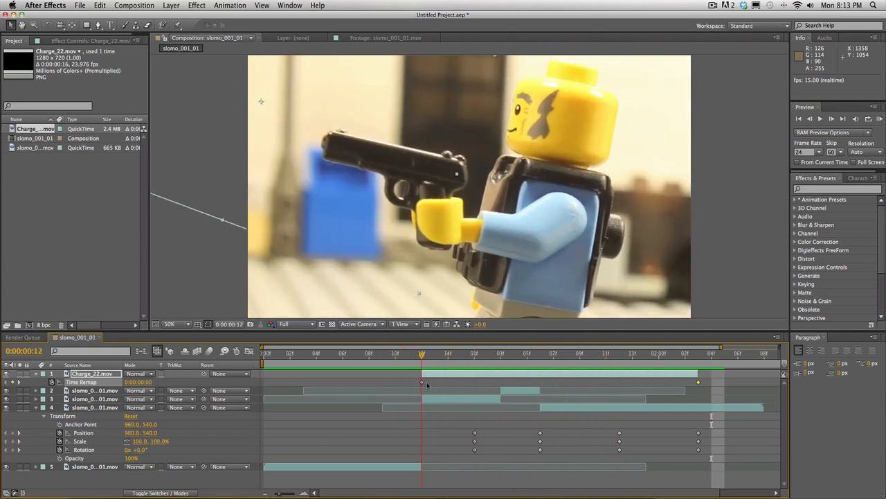
Step: Collapse the expanded layers and enable motion blur for the composition and on layers 4 and 5
{"action": "left_click", "coordinate": [681, 410]}
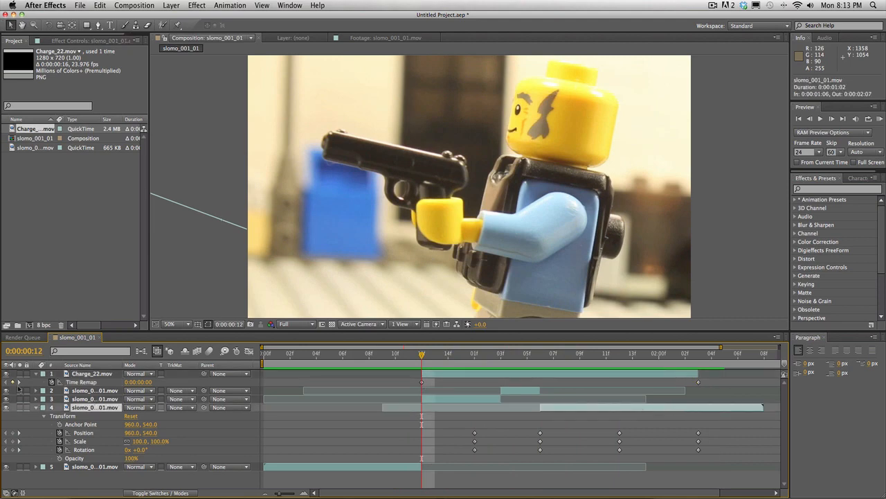
{"action": "left_click", "coordinate": [35, 374]}
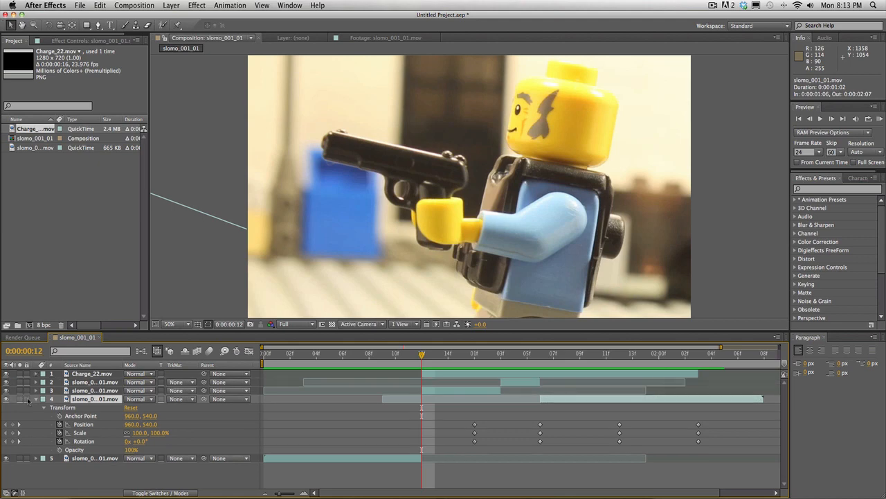
{"action": "left_click", "coordinate": [35, 400]}
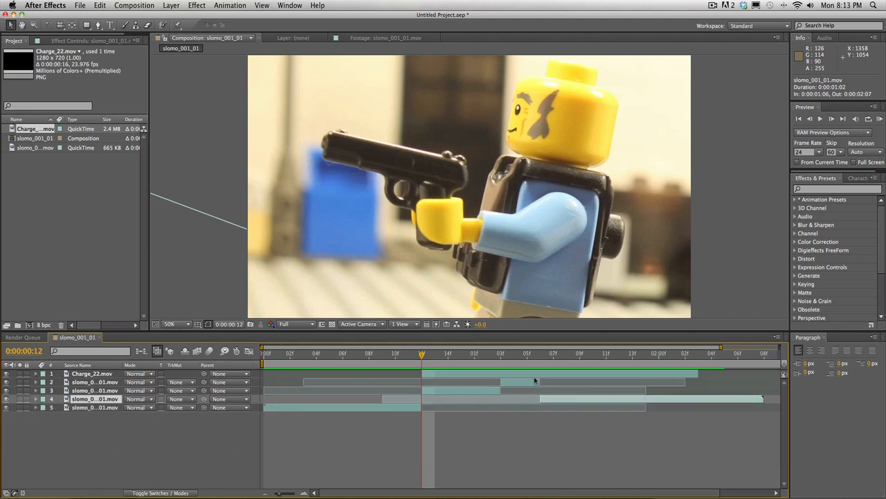
{"action": "left_click", "coordinate": [210, 351]}
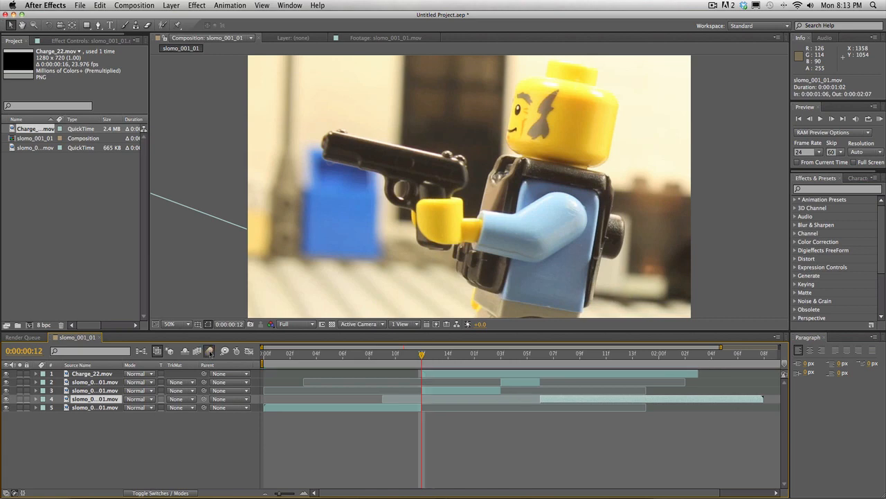
{"action": "left_click", "coordinate": [184, 493]}
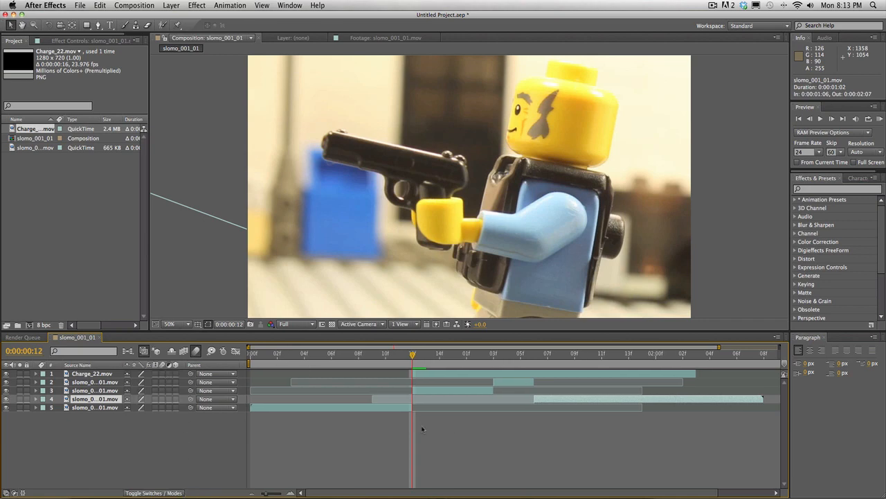
{"action": "left_click", "coordinate": [162, 407]}
Step: Step through the push-in frames between 0:00:00:06 and 0:00:00:12 to examine the motion blur on the camera move
{"action": "left_click_drag", "start_coordinate": [413, 354], "coordinate": [331, 354]}
{"action": "left_click", "coordinate": [831, 118]}
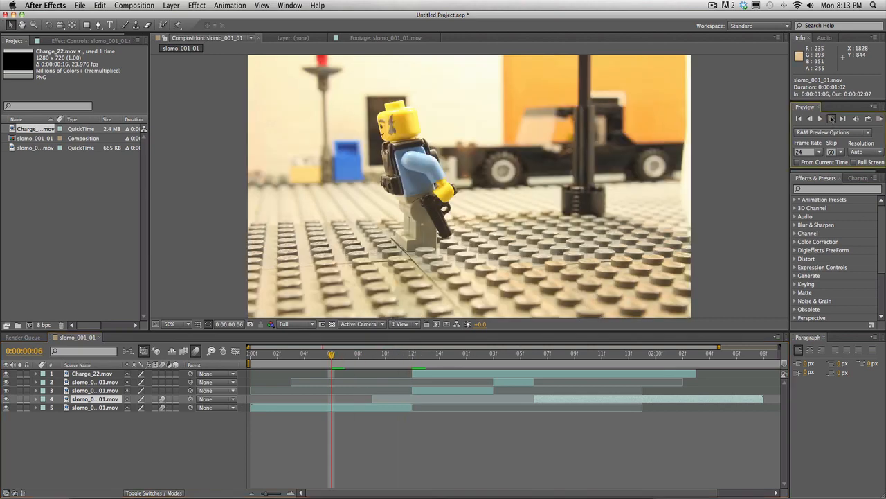
{"action": "left_click", "coordinate": [832, 119]}
{"action": "left_click", "coordinate": [832, 118]}
{"action": "left_click", "coordinate": [832, 119]}
{"action": "left_click", "coordinate": [831, 119]}
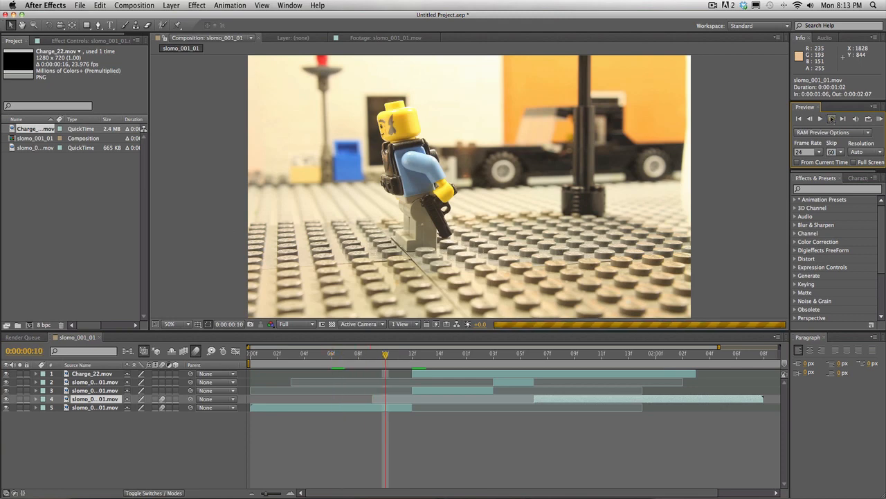
{"action": "left_click", "coordinate": [831, 119]}
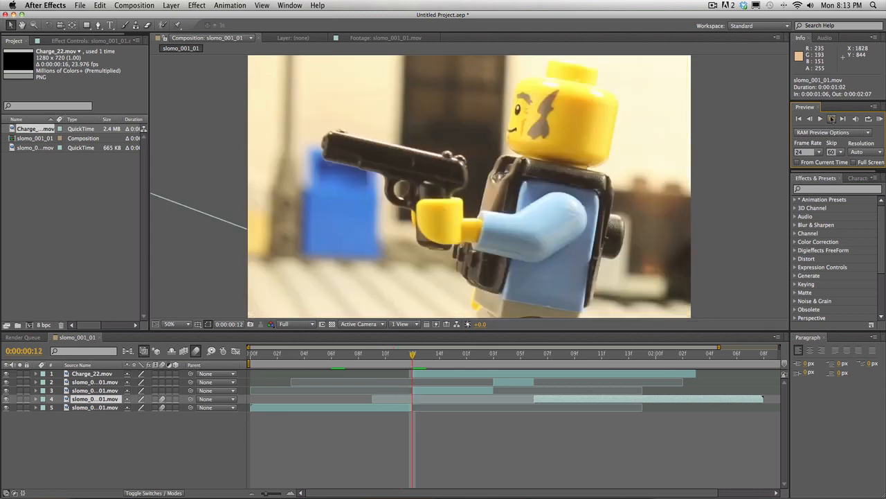
{"action": "left_click", "coordinate": [810, 119]}
{"action": "left_click", "coordinate": [810, 119]}
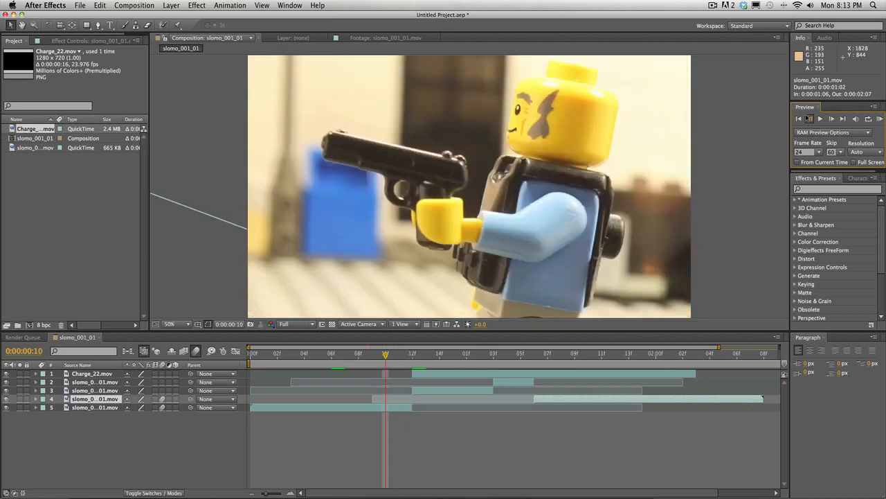
{"action": "left_click", "coordinate": [810, 118]}
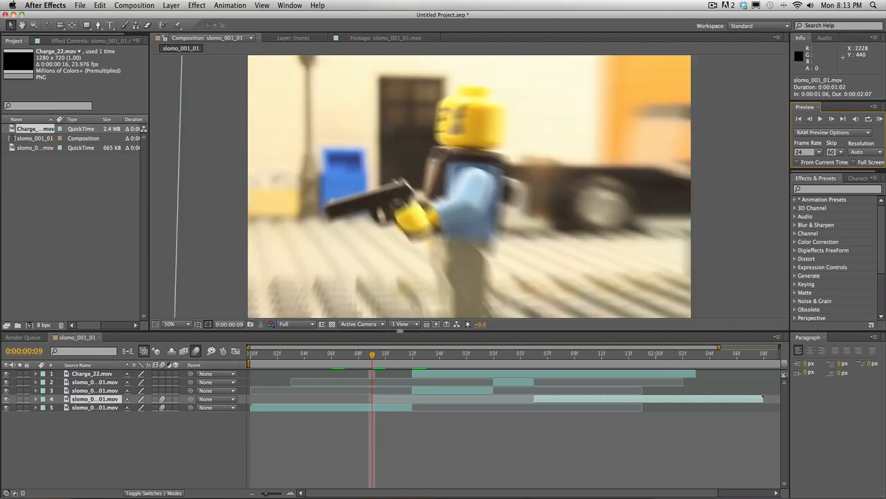
Step: Play back the shot from 0:00:00:03 to check the motion-blurred push-in together with the muzzle flash
{"action": "left_click_drag", "start_coordinate": [373, 361], "coordinate": [293, 365]}
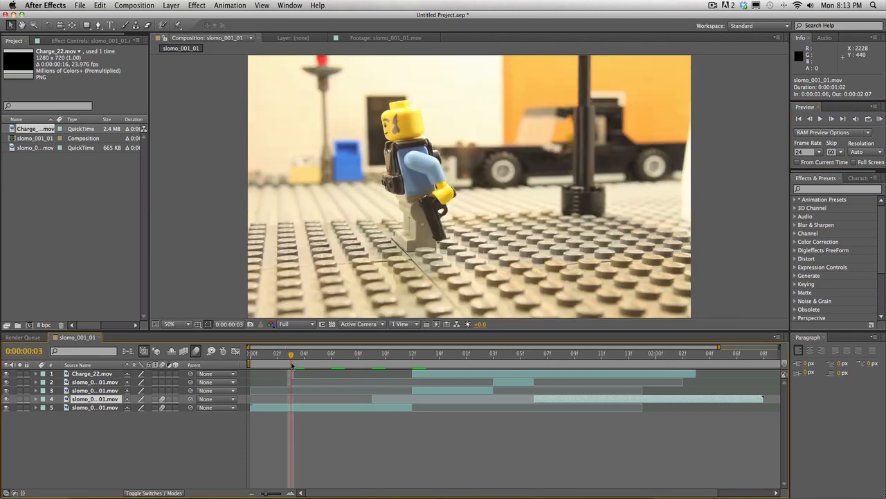
{"action": "key", "text": "space"}
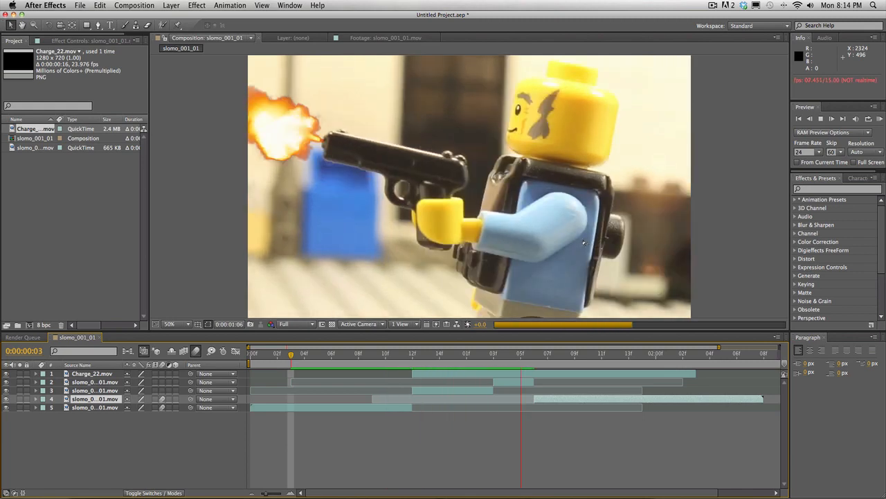
{"action": "key", "text": "space"}
Step: Set the blending mode of the Charge_22.mov layer to Add, viewing the flash at 0:00:01:03
{"action": "left_click_drag", "start_coordinate": [518, 361], "coordinate": [493, 361]}
{"action": "left_click", "coordinate": [498, 375]}
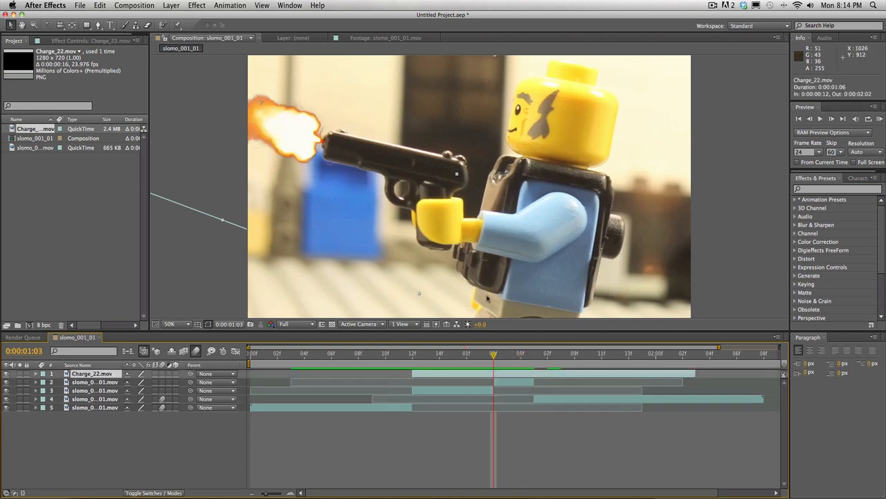
{"action": "left_click", "coordinate": [143, 493]}
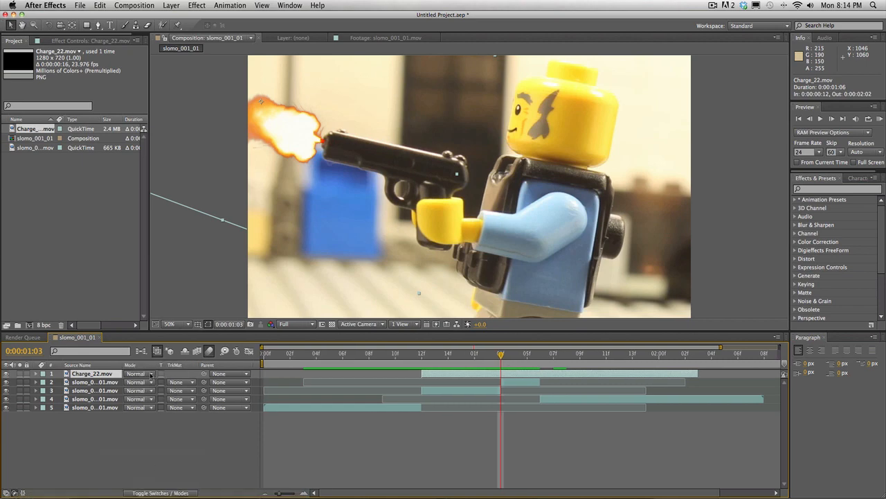
{"action": "left_click", "coordinate": [151, 374]}
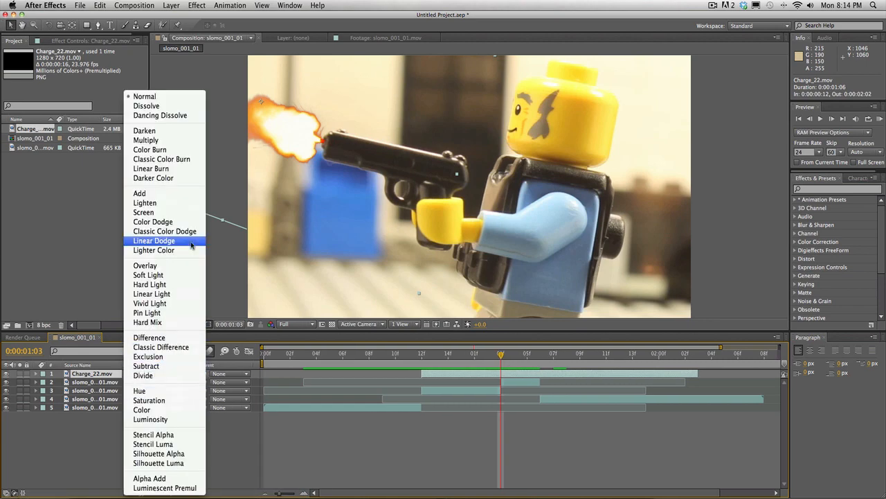
{"action": "left_click", "coordinate": [171, 194]}
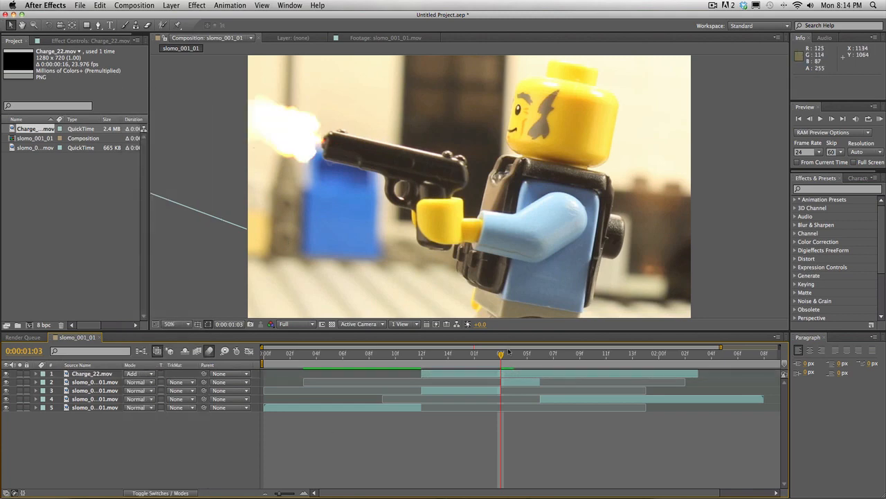
Step: Enlarge the Charge_22.mov flash and reposition it at the gun muzzle, at position -4.0, 152.0
{"action": "left_click", "coordinate": [296, 144]}
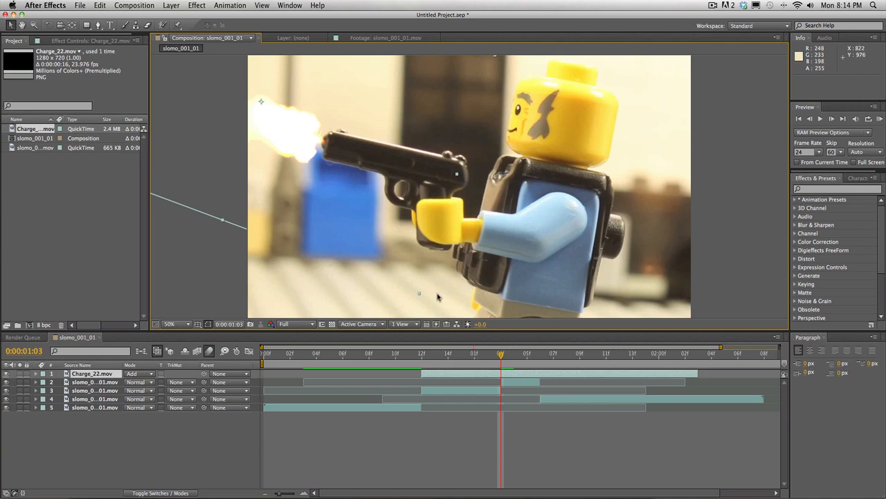
{"action": "left_click_drag", "start_coordinate": [419, 294], "coordinate": [448, 370]}
{"action": "left_click_drag", "start_coordinate": [422, 269], "coordinate": [416, 262]}
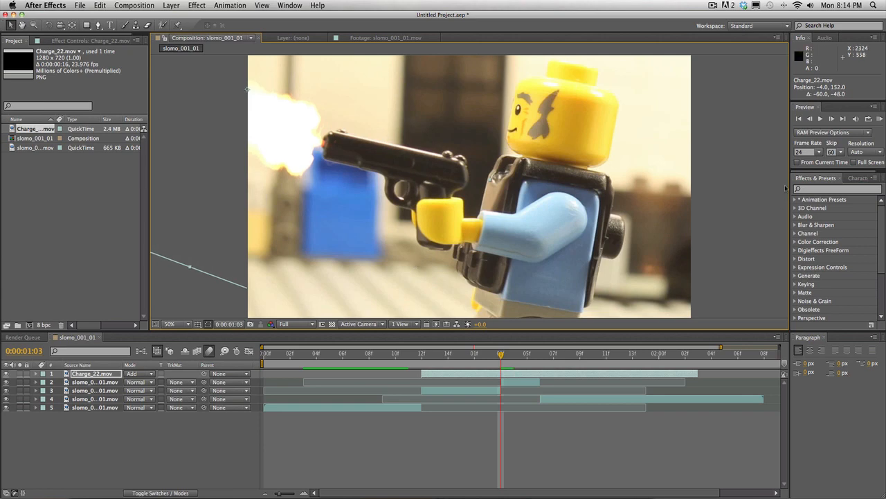
Step: Step through the enlarged flash frames up to 0:00:01:07 and return to the start of the gunshot at 0:00:00:12
{"action": "left_click", "coordinate": [831, 118]}
{"action": "left_click", "coordinate": [832, 118]}
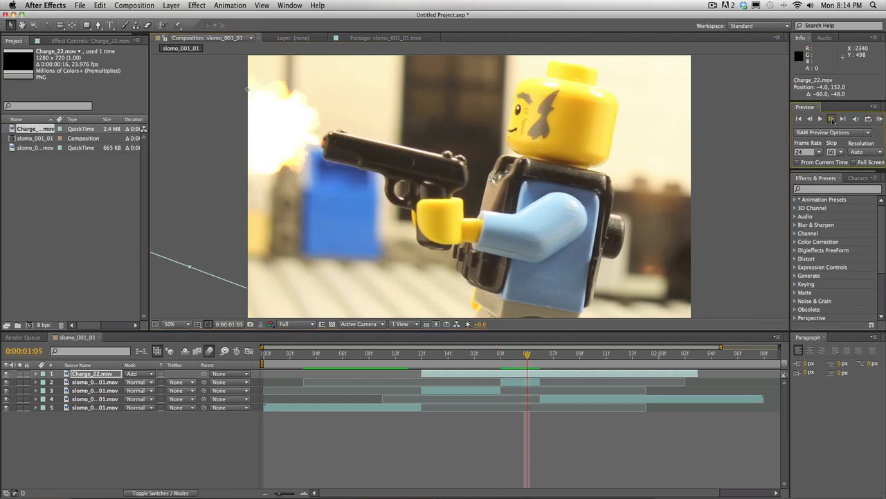
{"action": "left_click", "coordinate": [832, 118]}
{"action": "left_click", "coordinate": [832, 118]}
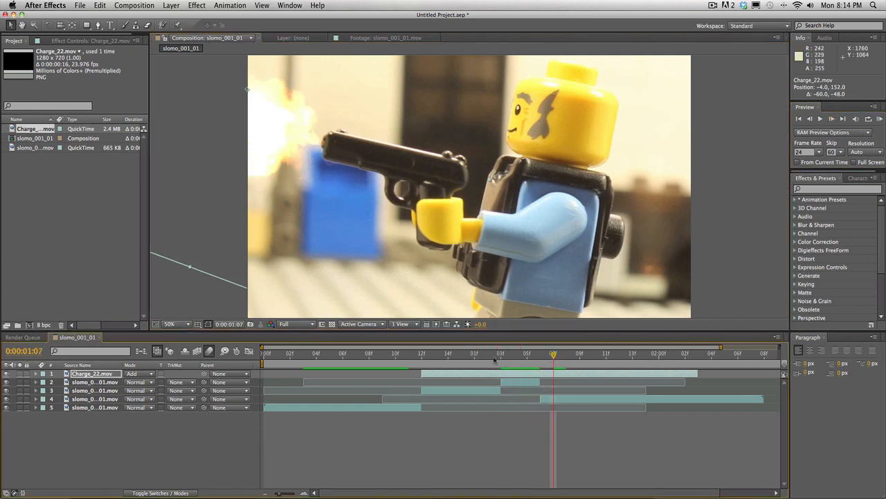
{"action": "left_click_drag", "start_coordinate": [553, 354], "coordinate": [474, 354]}
{"action": "left_click_drag", "start_coordinate": [437, 379], "coordinate": [422, 363]}
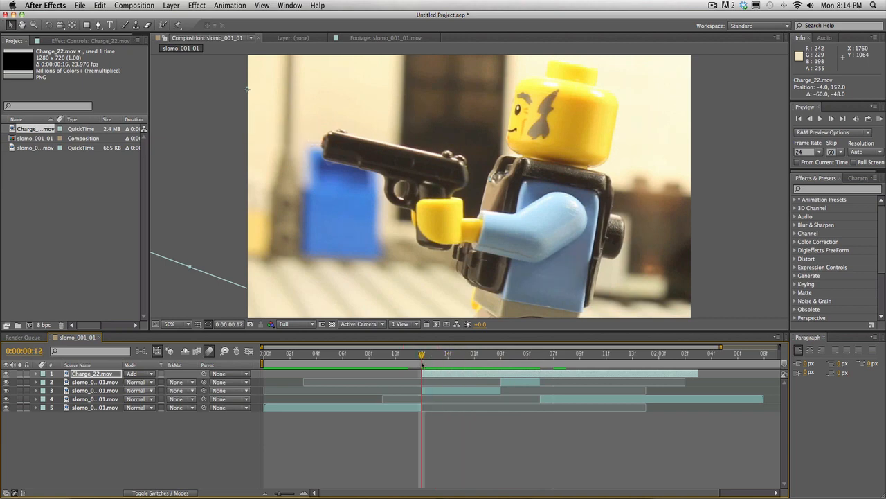
Step: Create a new composition named slide
{"action": "left_click", "coordinate": [127, 4]}
{"action": "left_click", "coordinate": [163, 30]}
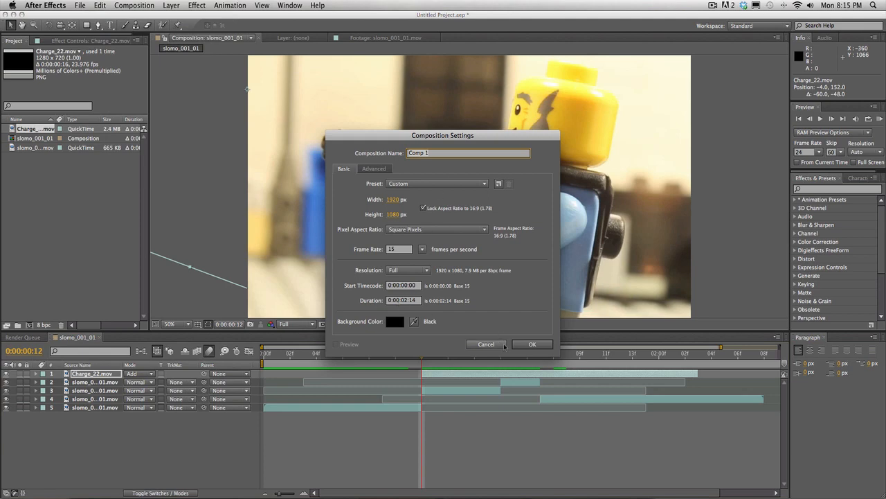
{"action": "left_click", "coordinate": [532, 344]}
{"action": "type", "text": "slide"}
{"action": "left_click", "coordinate": [545, 344]}
Step: Add the slomo_001_01 composition as a layer in the slide composition
{"action": "left_click", "coordinate": [77, 337]}
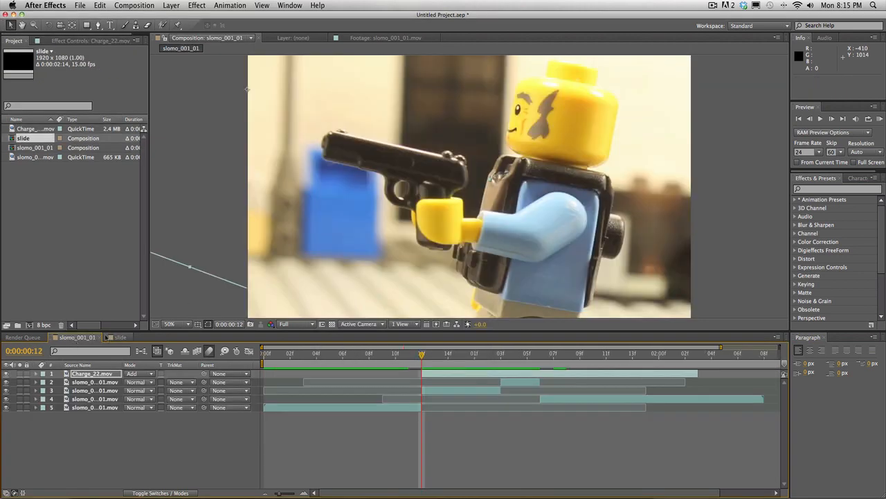
{"action": "left_click", "coordinate": [121, 338]}
{"action": "left_click", "coordinate": [40, 145]}
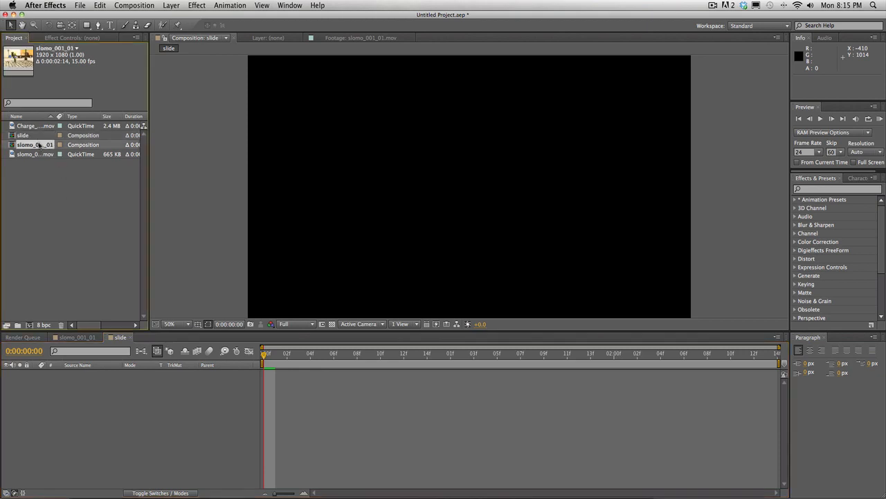
{"action": "left_click", "coordinate": [39, 128]}
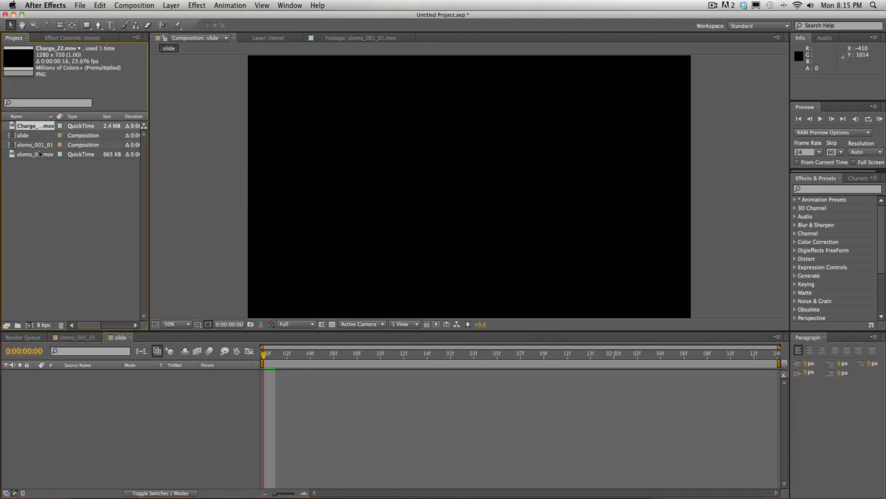
{"action": "left_click_drag", "start_coordinate": [38, 144], "coordinate": [123, 394]}
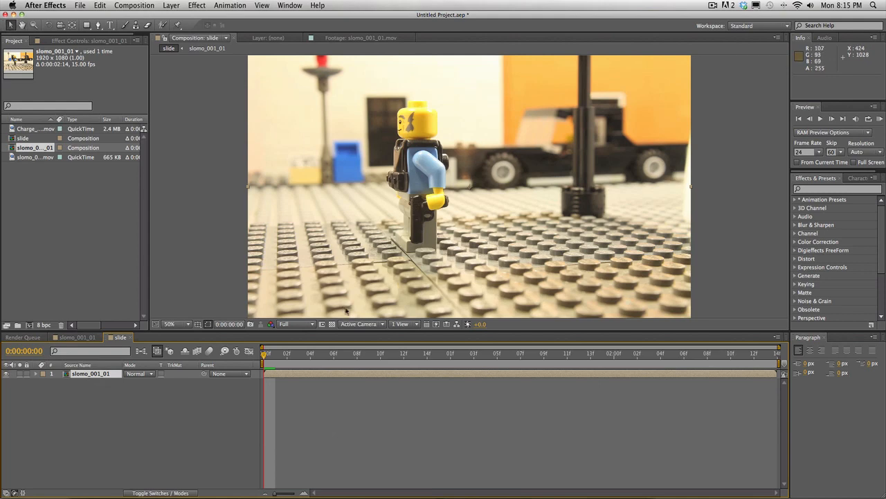
Step: Preview the slide composition and step forward from its start to examine the frames where the gun fires
{"action": "key", "text": "space"}
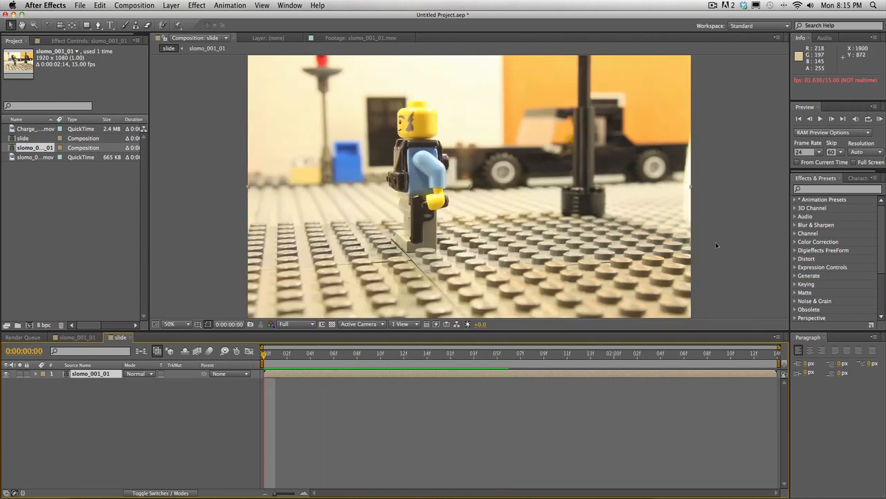
{"action": "left_click", "coordinate": [834, 120]}
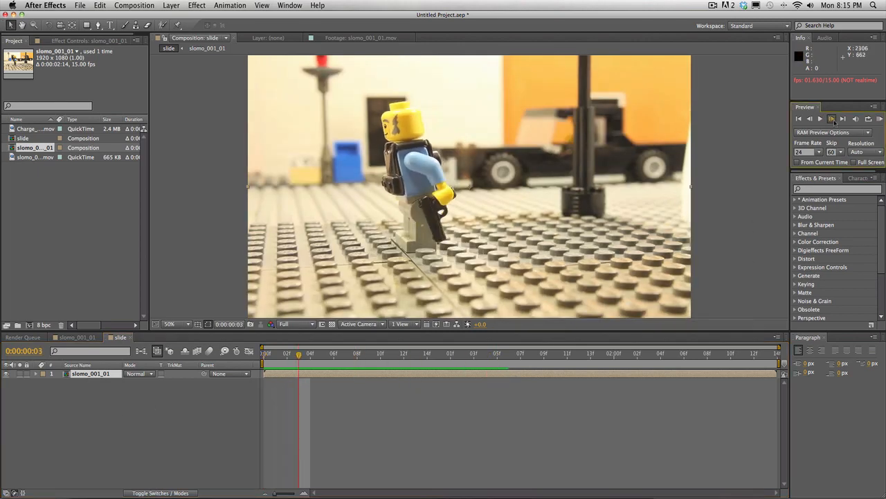
{"action": "left_click", "coordinate": [834, 121]}
{"action": "left_click", "coordinate": [834, 120]}
{"action": "left_click", "coordinate": [833, 120]}
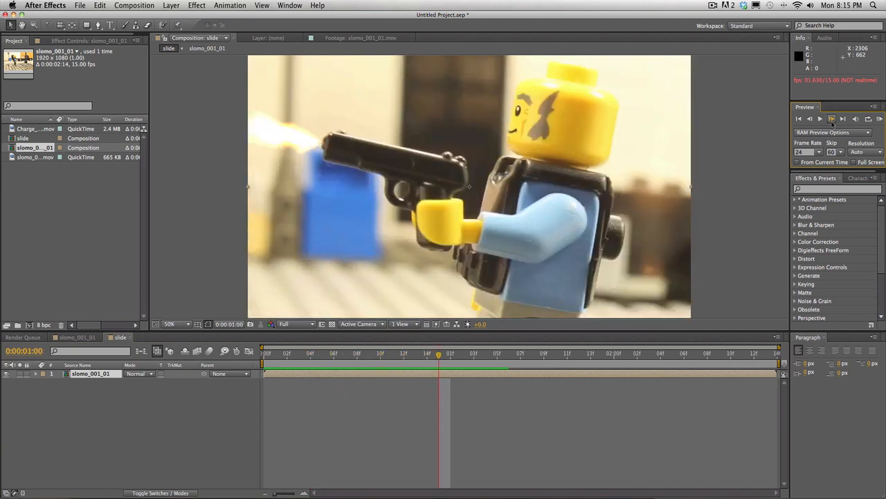
{"action": "left_click", "coordinate": [832, 120]}
{"action": "left_click", "coordinate": [832, 121]}
Step: Split the slomo_001_01 layer at 0:00:00:14, just as the muzzle flash begins
{"action": "left_click", "coordinate": [809, 120]}
{"action": "left_click", "coordinate": [810, 119]}
{"action": "left_click", "coordinate": [810, 119]}
{"action": "left_click", "coordinate": [810, 120]}
{"action": "left_click", "coordinate": [831, 120]}
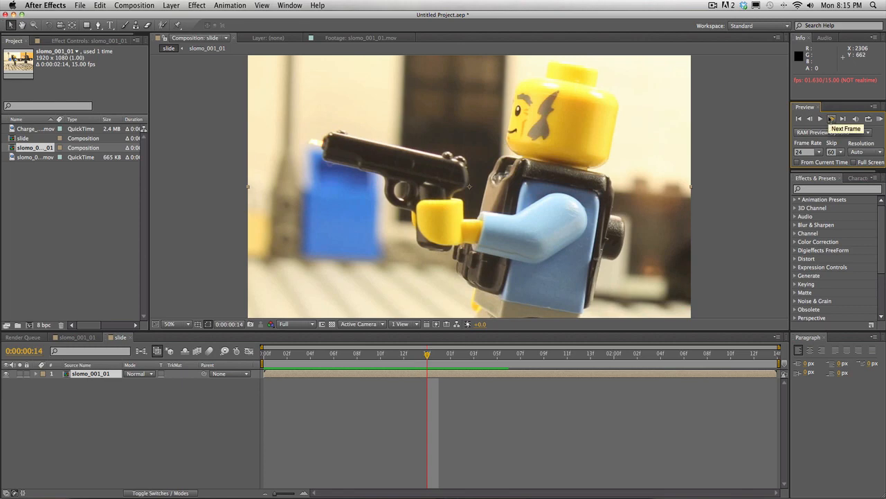
{"action": "left_click", "coordinate": [832, 119]}
{"action": "left_click", "coordinate": [809, 119]}
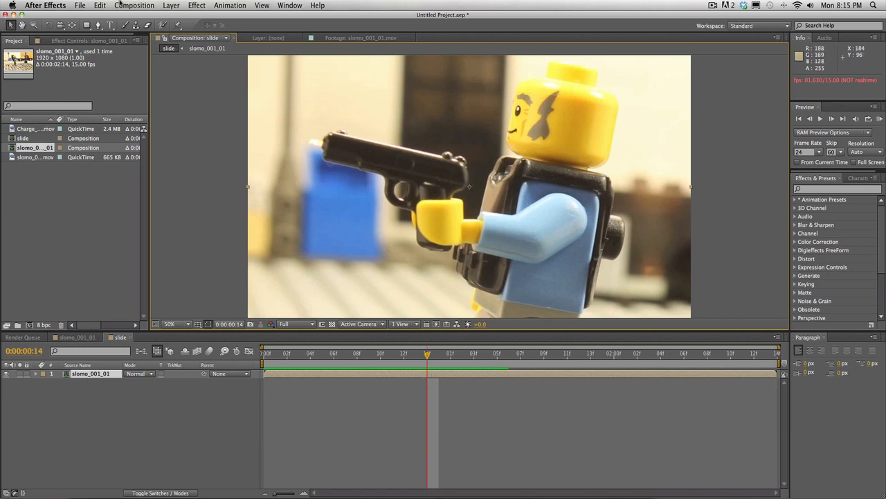
{"action": "left_click", "coordinate": [103, 5]}
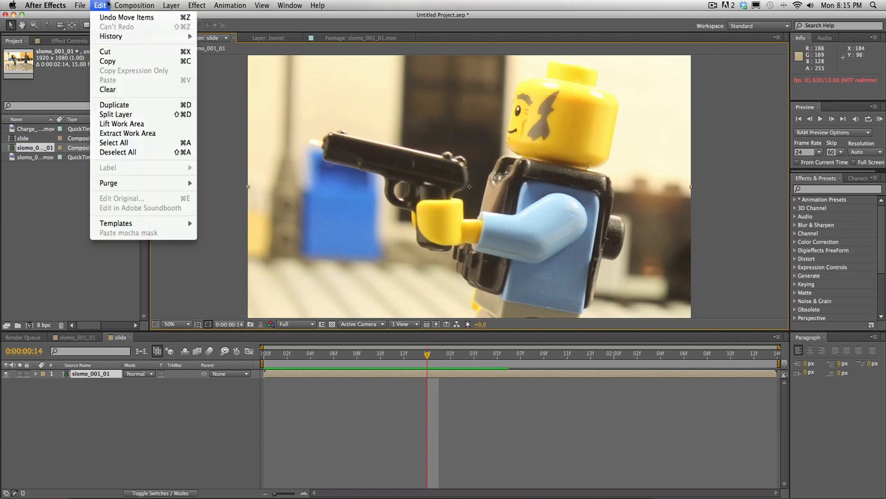
{"action": "left_click", "coordinate": [161, 115]}
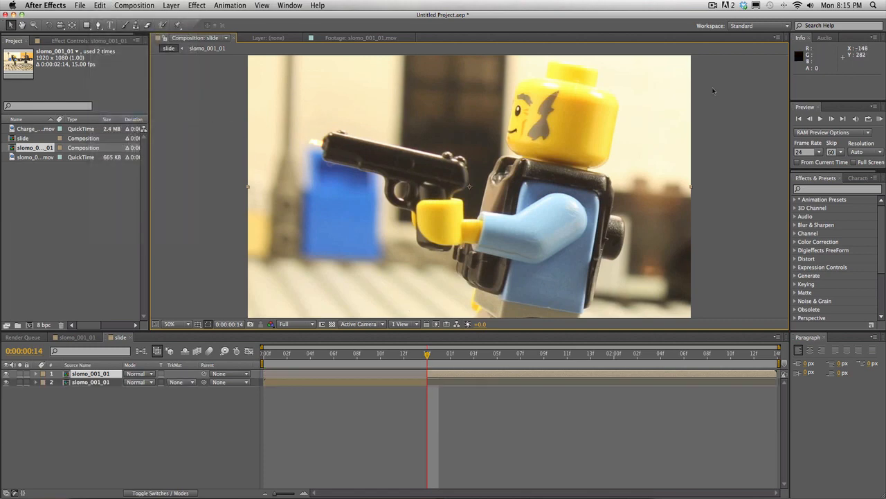
Step: Split the slomo_001_01 layer a second time at 0:00:01:09, where the muzzle flash has ended
{"action": "left_click", "coordinate": [831, 118]}
{"action": "left_click", "coordinate": [831, 118]}
{"action": "left_click", "coordinate": [834, 120]}
{"action": "left_click", "coordinate": [835, 120]}
{"action": "left_click", "coordinate": [834, 120]}
{"action": "left_click", "coordinate": [835, 120]}
{"action": "left_click", "coordinate": [834, 120]}
{"action": "left_click", "coordinate": [835, 119]}
{"action": "left_click", "coordinate": [835, 120]}
{"action": "left_click", "coordinate": [835, 119]}
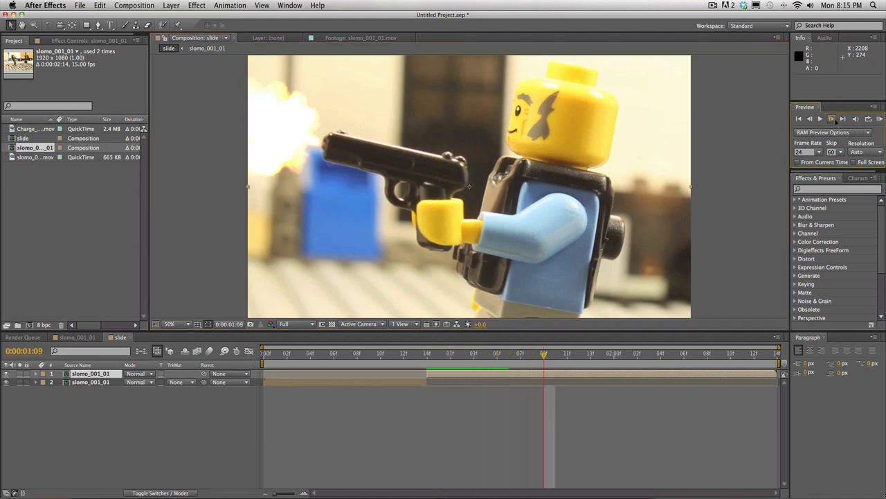
{"action": "left_click", "coordinate": [810, 120]}
{"action": "left_click", "coordinate": [809, 119]}
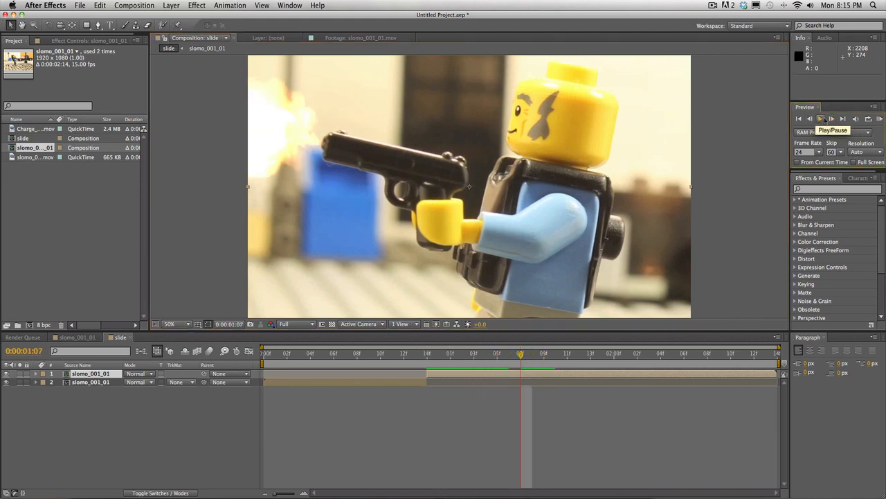
{"action": "left_click", "coordinate": [832, 119]}
{"action": "left_click", "coordinate": [832, 120]}
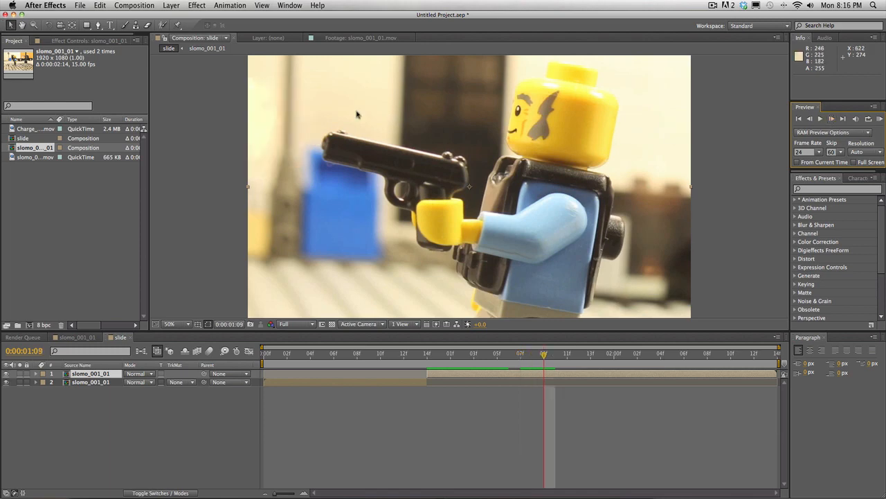
{"action": "left_click", "coordinate": [100, 5]}
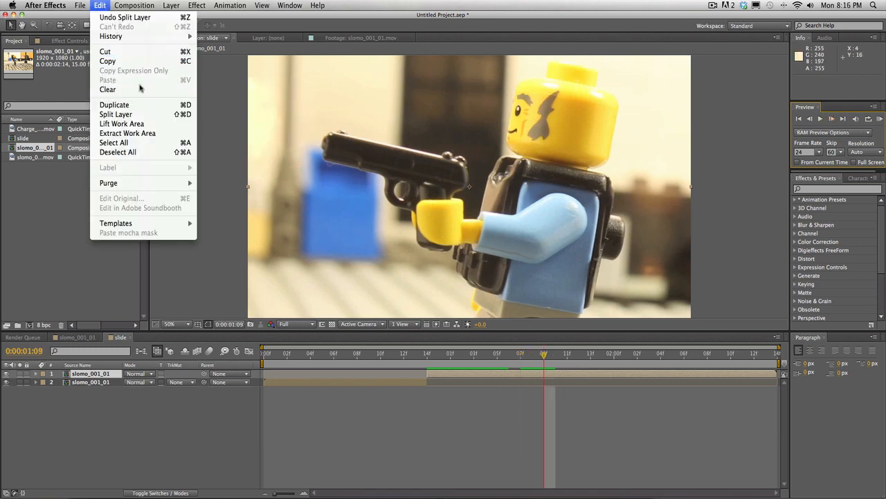
{"action": "left_click", "coordinate": [149, 113]}
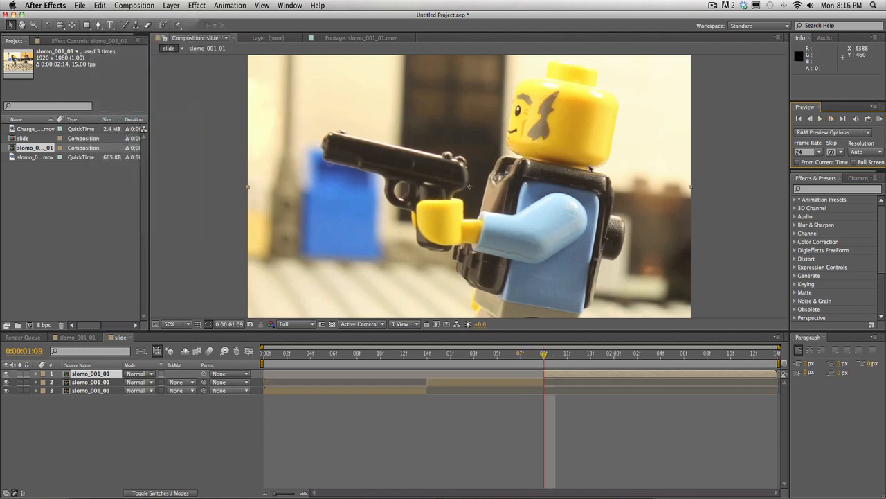
Step: Return to 0:00:00:14 and duplicate the middle slomo_001_01 segment that contains the muzzle flash
{"action": "left_click", "coordinate": [810, 119]}
{"action": "left_click", "coordinate": [809, 119]}
{"action": "left_click", "coordinate": [810, 119]}
{"action": "left_click", "coordinate": [810, 119]}
{"action": "left_click", "coordinate": [810, 119]}
{"action": "left_click", "coordinate": [810, 120]}
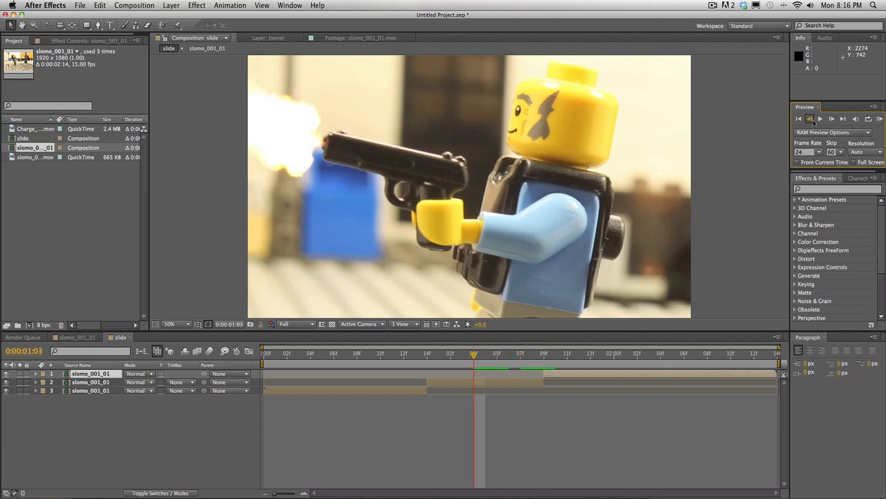
{"action": "left_click", "coordinate": [809, 119]}
{"action": "left_click", "coordinate": [809, 119]}
{"action": "left_click", "coordinate": [810, 119]}
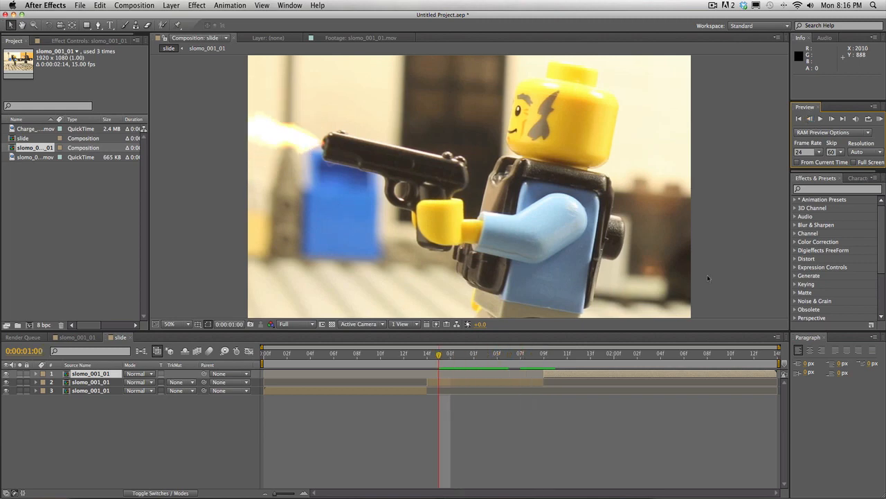
{"action": "left_click_drag", "start_coordinate": [441, 356], "coordinate": [430, 358]}
{"action": "left_click", "coordinate": [440, 380]}
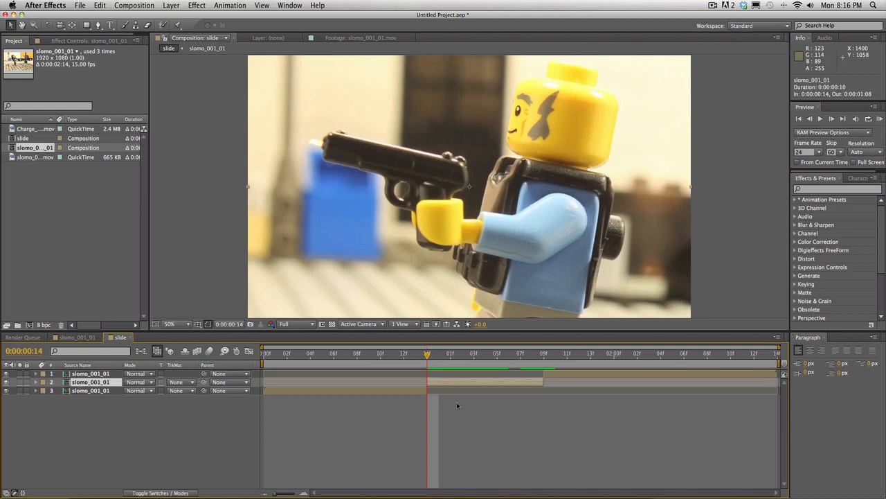
{"action": "key", "text": "ctrl+d"}
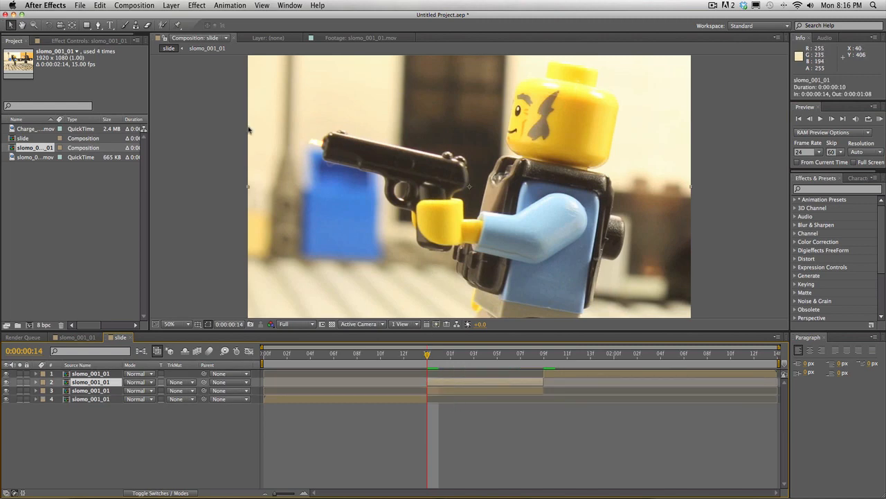
Step: Start a Pen tool mask on the duplicated segment, running along the pistol slide's lower edge and up around its rear end
{"action": "key", "text": "g"}
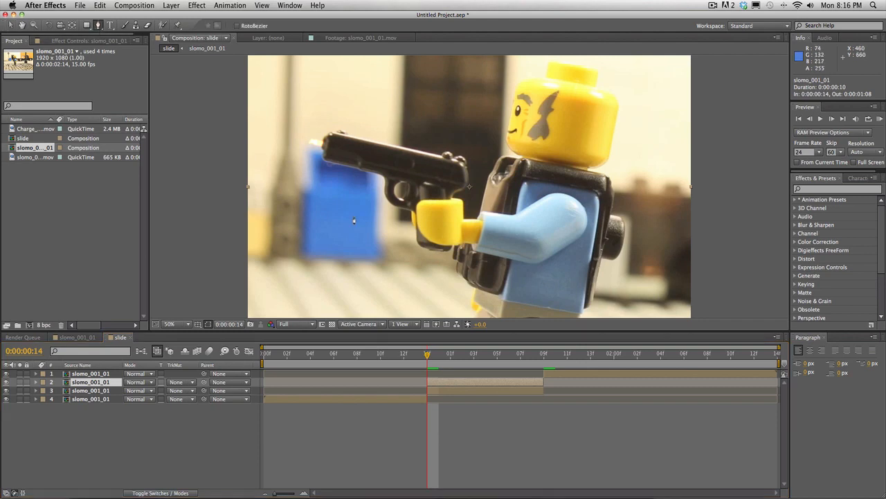
{"action": "key", "text": "period"}
{"action": "key", "text": "period"}
{"action": "key", "text": "comma"}
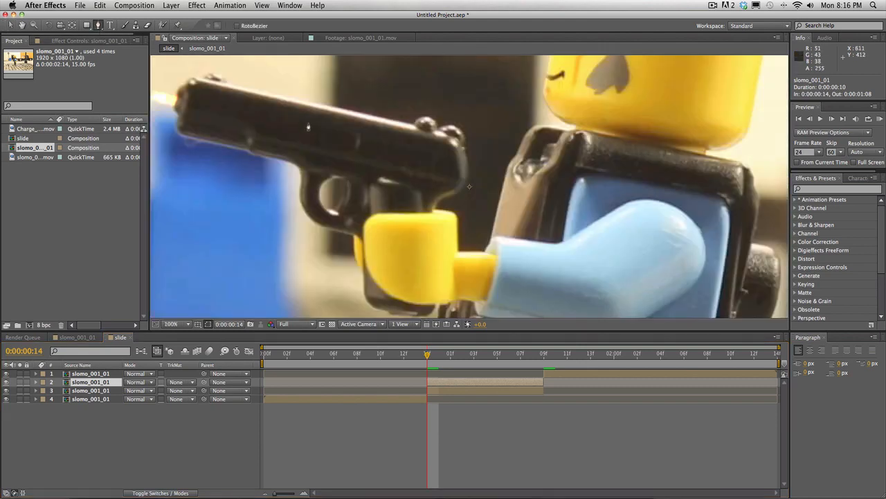
{"action": "left_click_drag", "start_coordinate": [308, 127], "coordinate": [491, 179]}
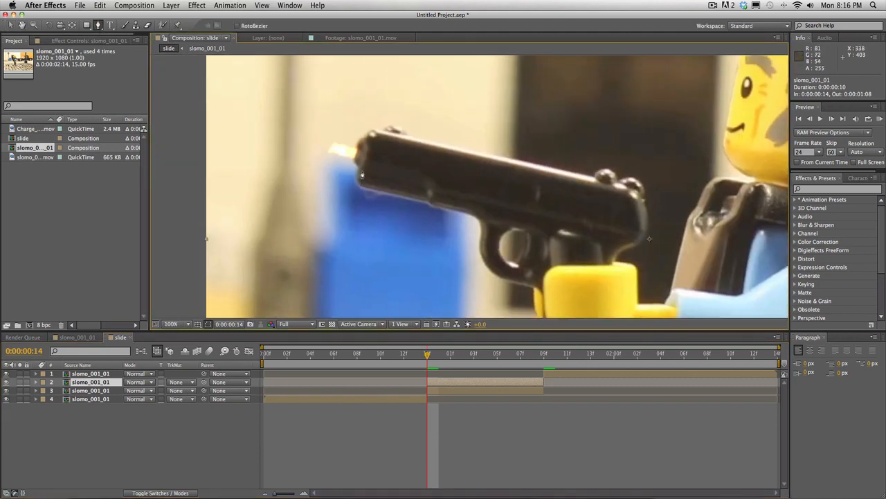
{"action": "left_click", "coordinate": [362, 171]}
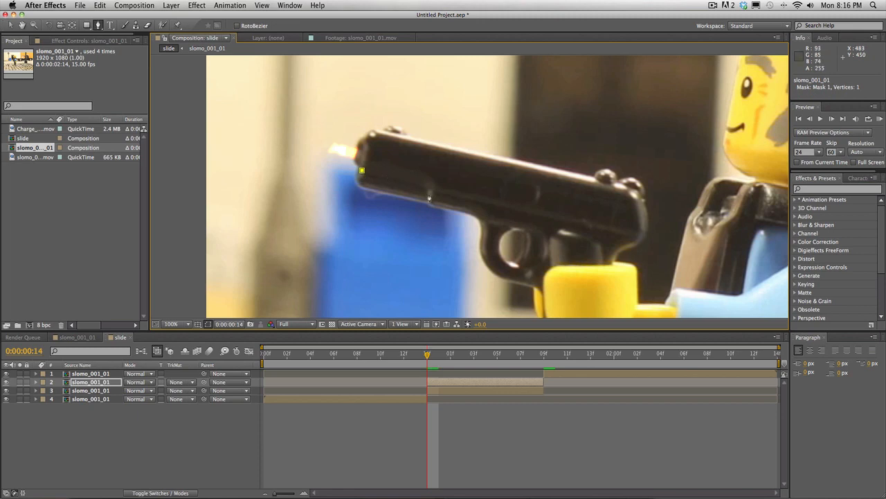
{"action": "left_click", "coordinate": [643, 237]}
{"action": "left_click", "coordinate": [648, 228]}
{"action": "left_click", "coordinate": [648, 211]}
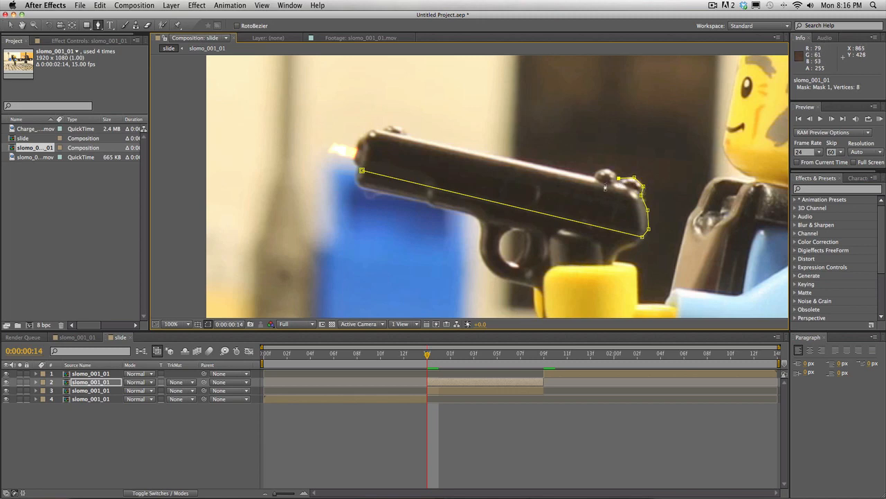
Step: Undo the last mask points around the rear bump and retrace the outline along the top of the slide's back end
{"action": "left_click", "coordinate": [81, 5]}
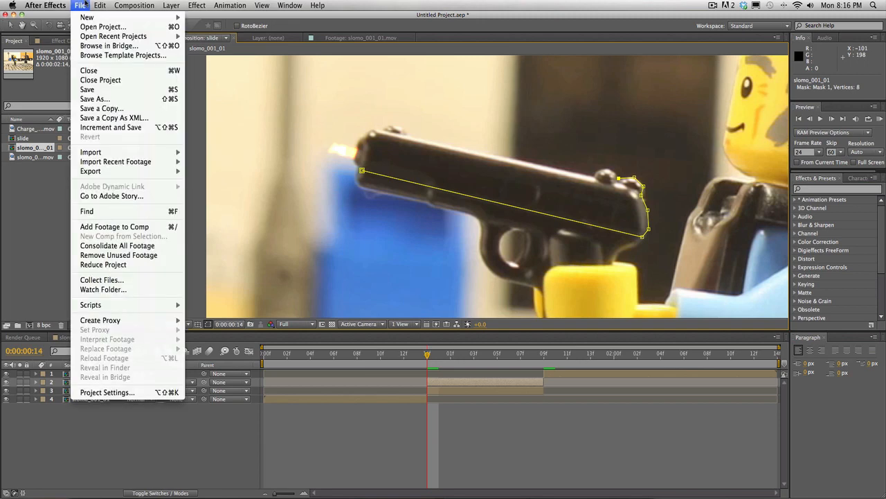
{"action": "mouse_move", "coordinate": [101, 5]}
{"action": "left_click", "coordinate": [108, 24]}
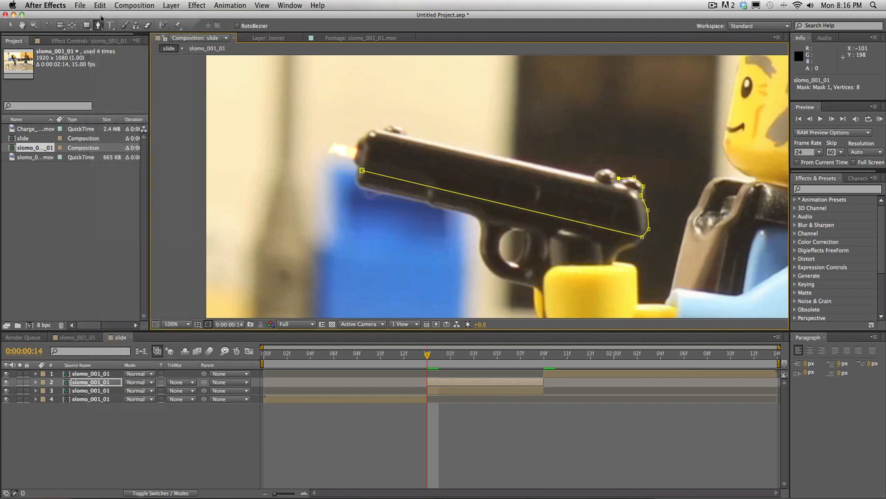
{"action": "key", "text": "super+z"}
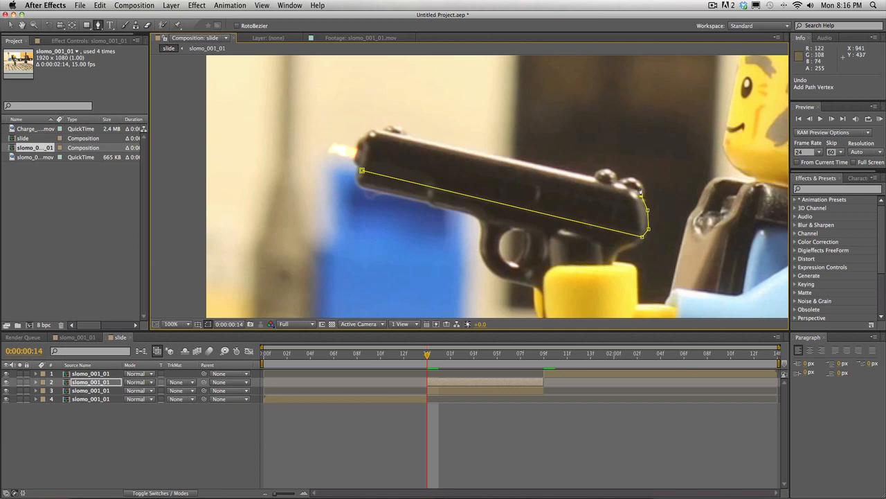
{"action": "left_click", "coordinate": [631, 188]}
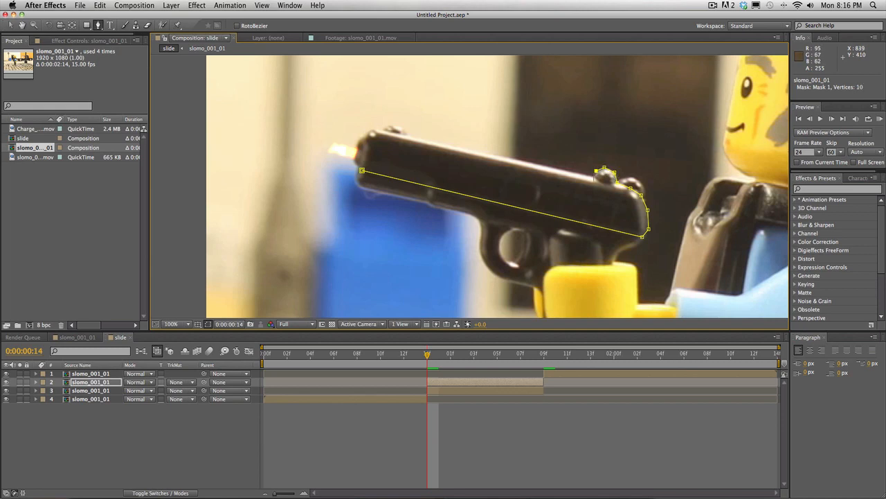
Step: Continue the mask along the slide's top edge, around the front sight and muzzle, and close it at the starting point
{"action": "left_click", "coordinate": [403, 135]}
{"action": "scroll", "coordinate": [382, 134], "scroll_direction": "up", "scroll_amount": 1}
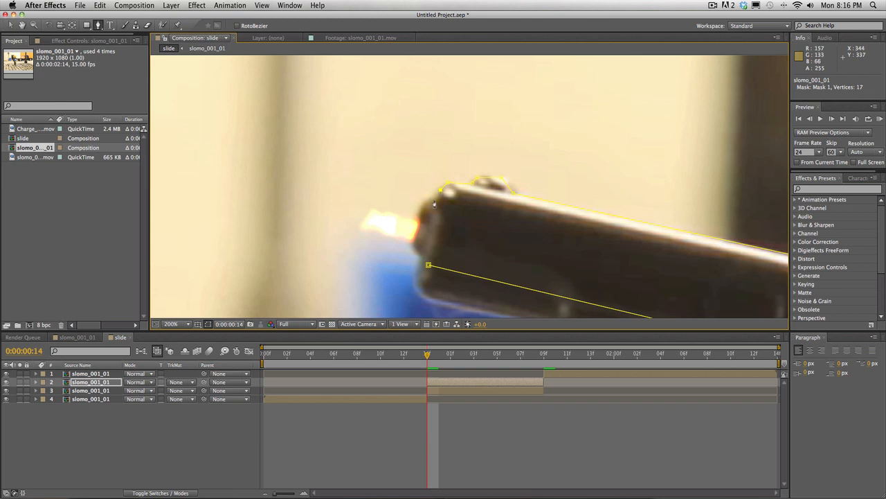
{"action": "left_click", "coordinate": [432, 255]}
{"action": "left_click", "coordinate": [429, 265]}
{"action": "scroll", "coordinate": [427, 265], "scroll_direction": "down", "scroll_amount": 1}
{"action": "scroll", "coordinate": [428, 264], "scroll_direction": "down", "scroll_amount": 1}
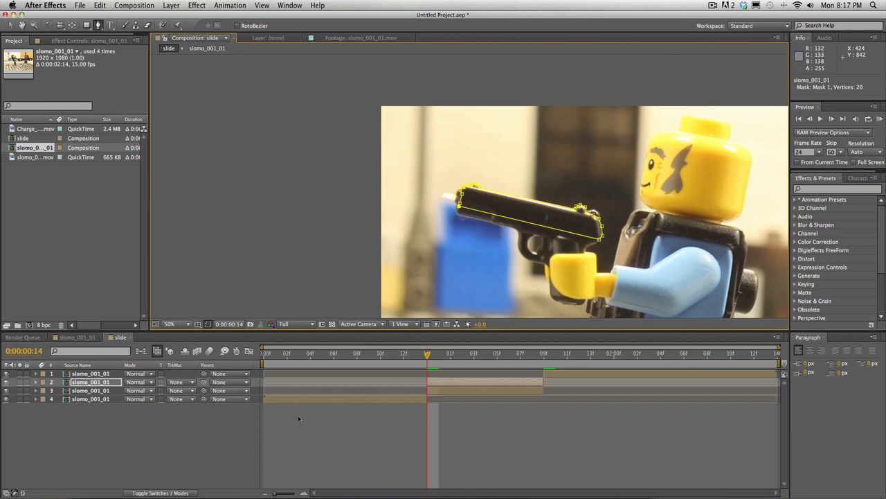
Step: Show the mask properties of the duplicated slomo_001_01 layer
{"action": "left_click", "coordinate": [175, 327]}
{"action": "left_click", "coordinate": [194, 344]}
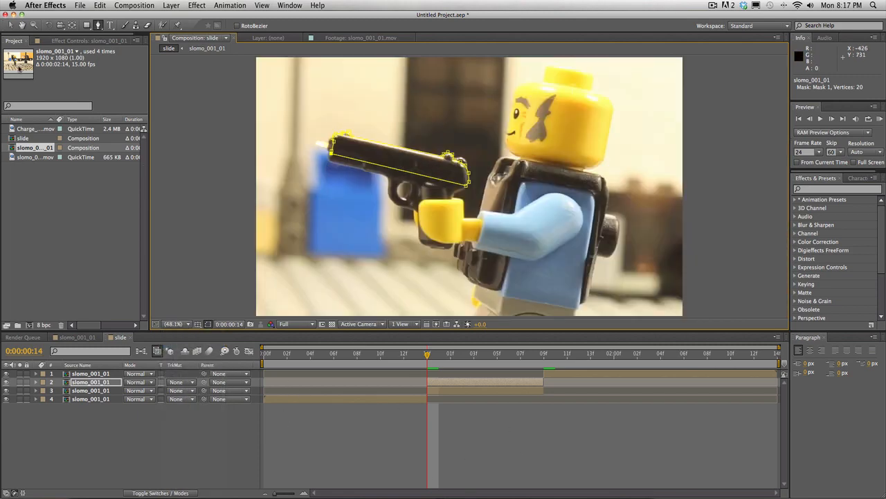
{"action": "left_click", "coordinate": [9, 25]}
{"action": "left_click", "coordinate": [104, 383]}
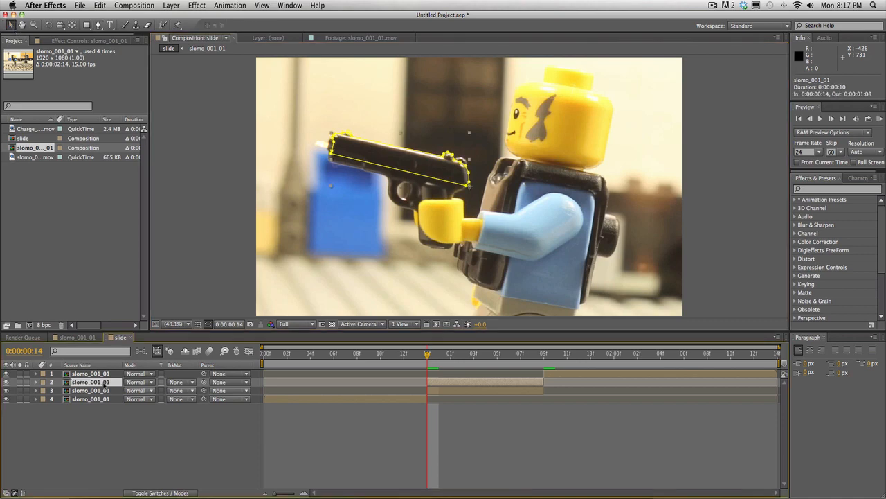
{"action": "key", "text": "m"}
{"action": "key", "text": "m"}
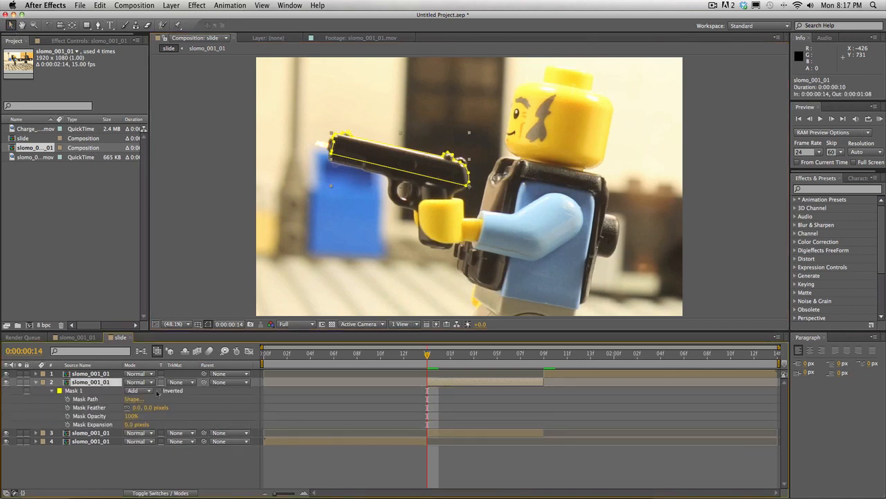
Step: Try Subtract mode on Mask 1, test it by moving the layer, undo the move and return the mask to Add
{"action": "left_click", "coordinate": [133, 391]}
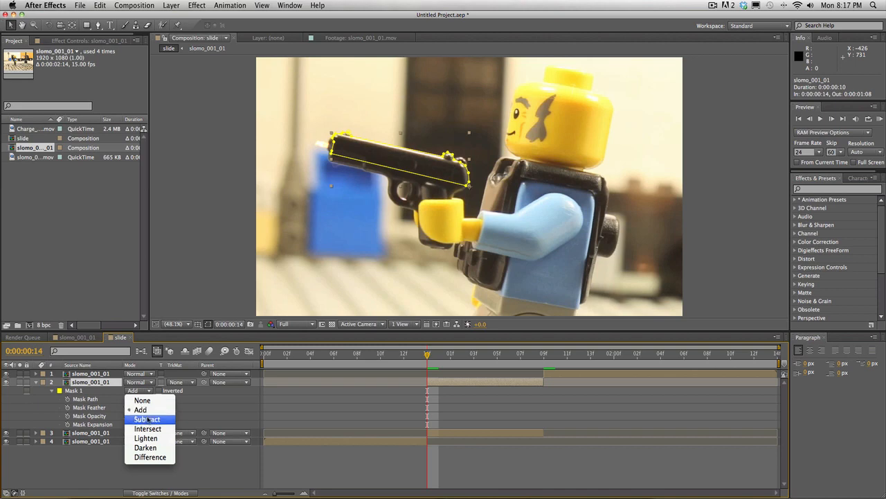
{"action": "left_click", "coordinate": [147, 419]}
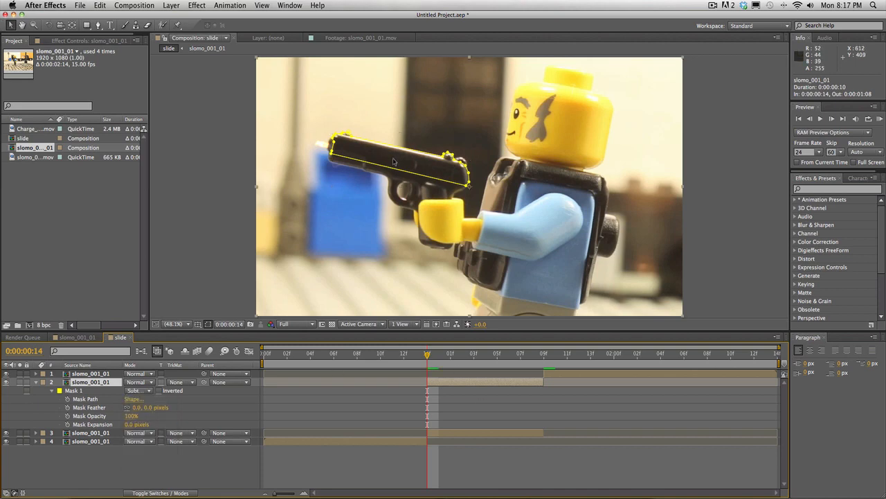
{"action": "mouse_move", "coordinate": [394, 162]}
{"action": "left_mouse_down"}
{"action": "mouse_move", "coordinate": [409, 153]}
{"action": "mouse_move", "coordinate": [411, 165]}
{"action": "mouse_move", "coordinate": [400, 164]}
{"action": "left_mouse_up"}
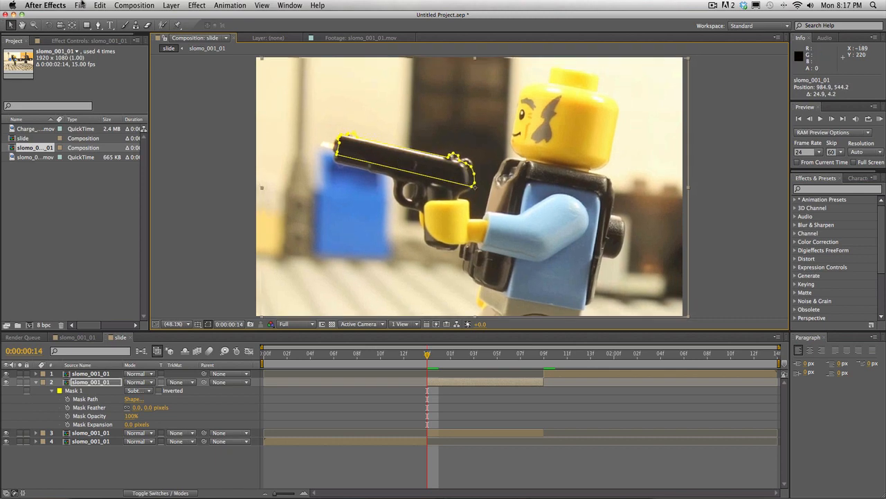
{"action": "left_click", "coordinate": [82, 5]}
{"action": "left_click", "coordinate": [101, 18]}
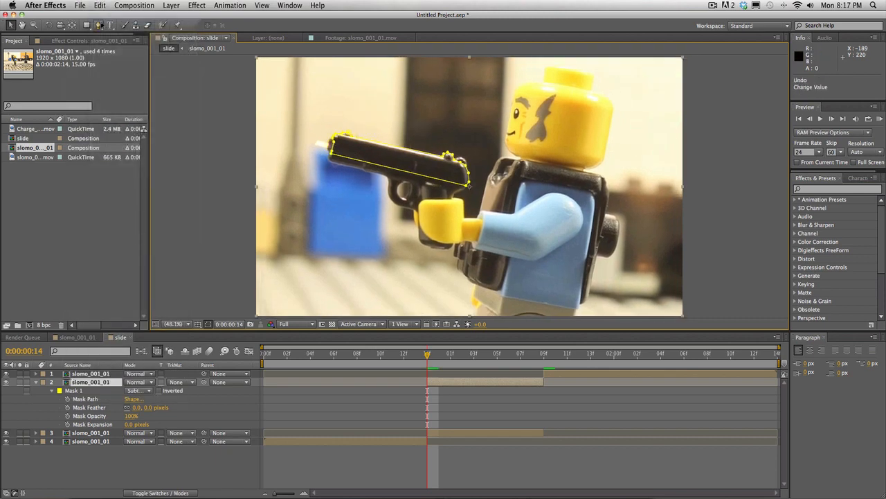
{"action": "left_click", "coordinate": [148, 391]}
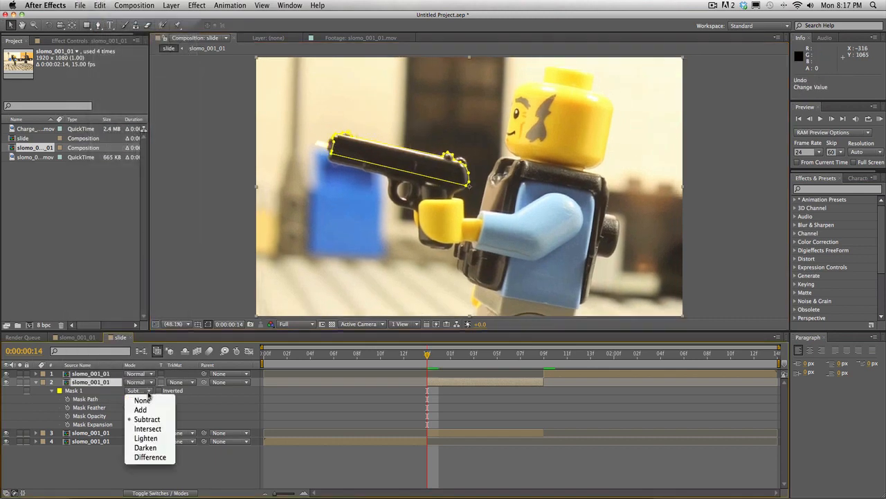
{"action": "left_click", "coordinate": [148, 410]}
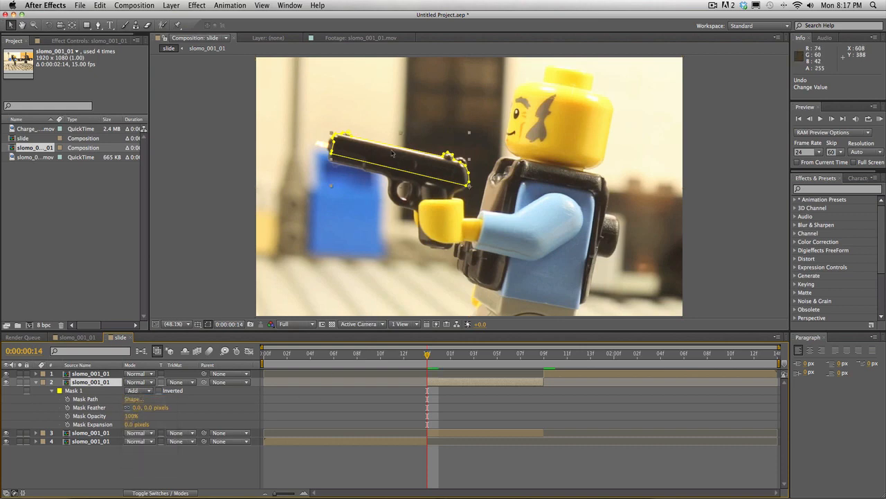
Step: Try moving the masked slide away from the pistol to test the cutout, and undo the moves
{"action": "left_click_drag", "start_coordinate": [365, 170], "coordinate": [417, 129]}
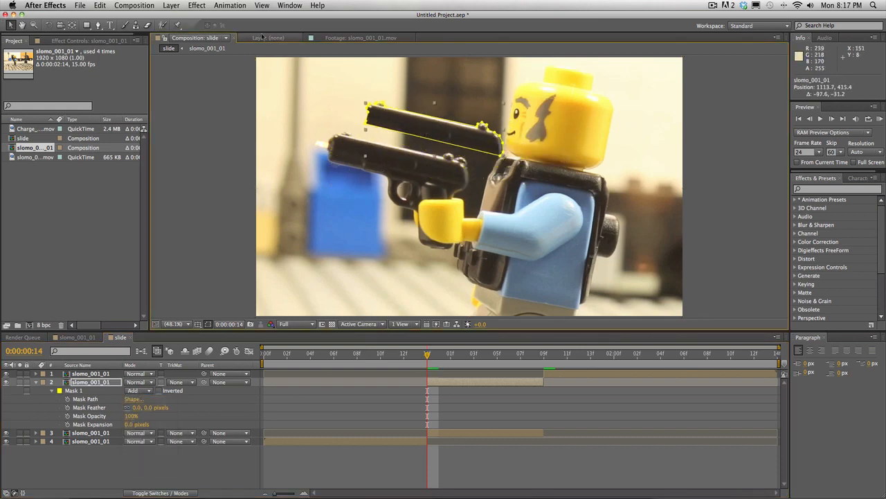
{"action": "left_click", "coordinate": [101, 5]}
{"action": "left_click", "coordinate": [111, 16]}
{"action": "left_click", "coordinate": [100, 5]}
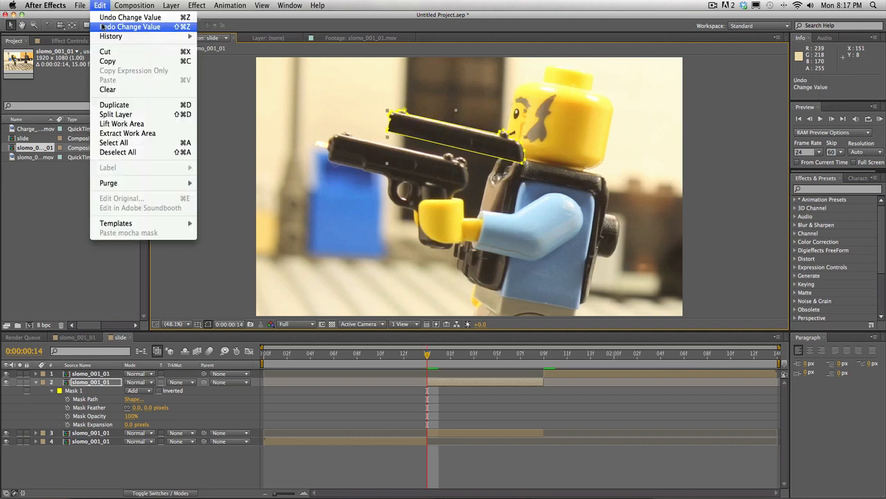
{"action": "left_click", "coordinate": [102, 17]}
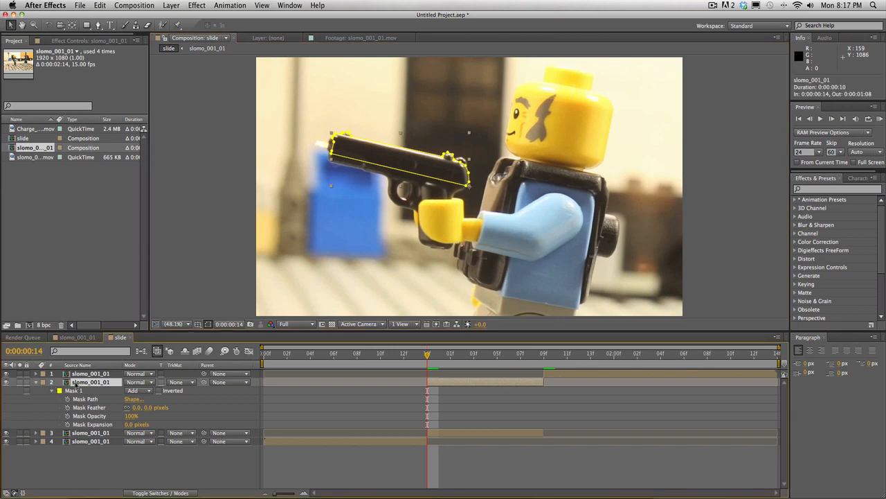
Step: Add a Position keyframe to the masked slide layer at 0:00:00:14 and expand its Transform properties
{"action": "key", "text": "p"}
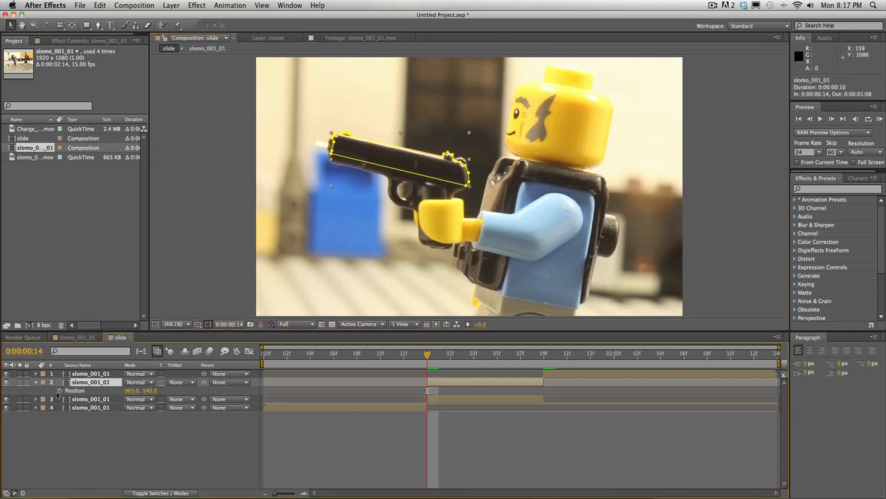
{"action": "left_click", "coordinate": [59, 391]}
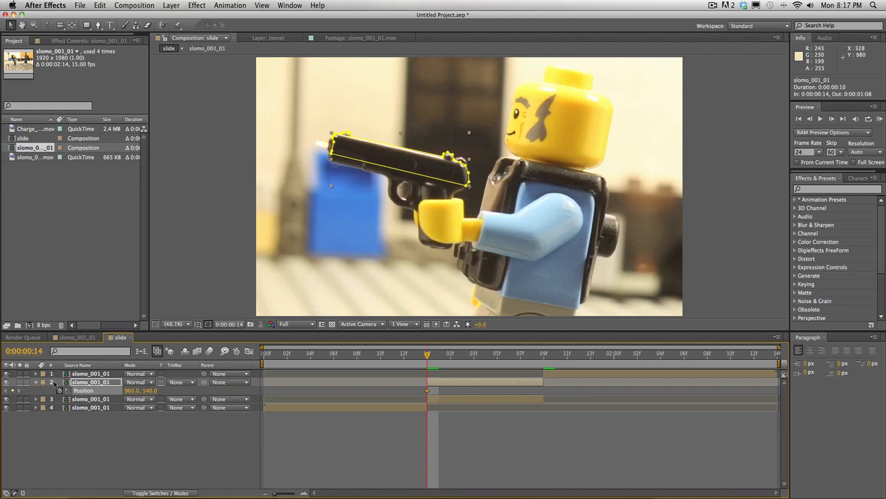
{"action": "left_click", "coordinate": [35, 383]}
{"action": "left_click", "coordinate": [36, 383]}
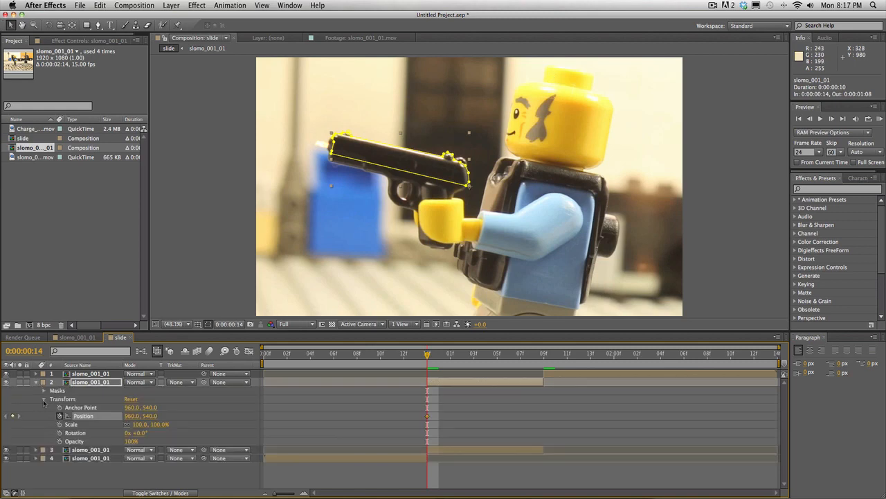
Step: Add an Anchor Point keyframe to the masked slide layer at 0:00:00:14
{"action": "left_click", "coordinate": [59, 407]}
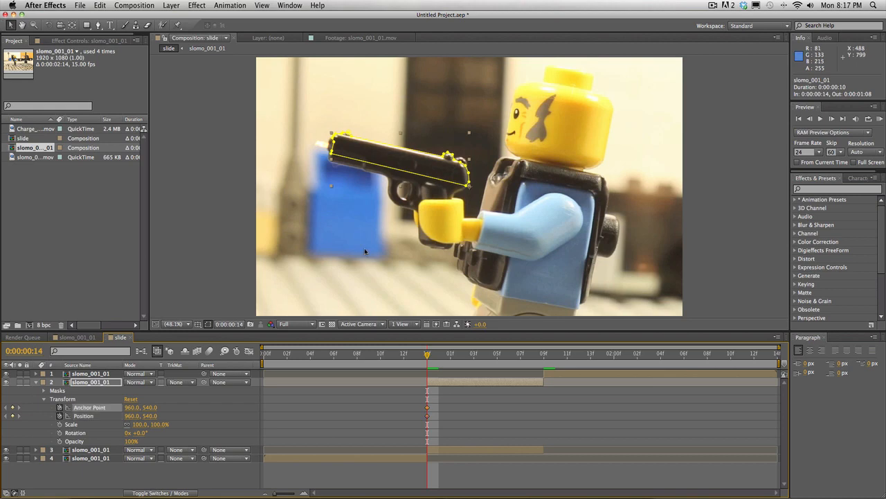
{"action": "left_click", "coordinate": [714, 5]}
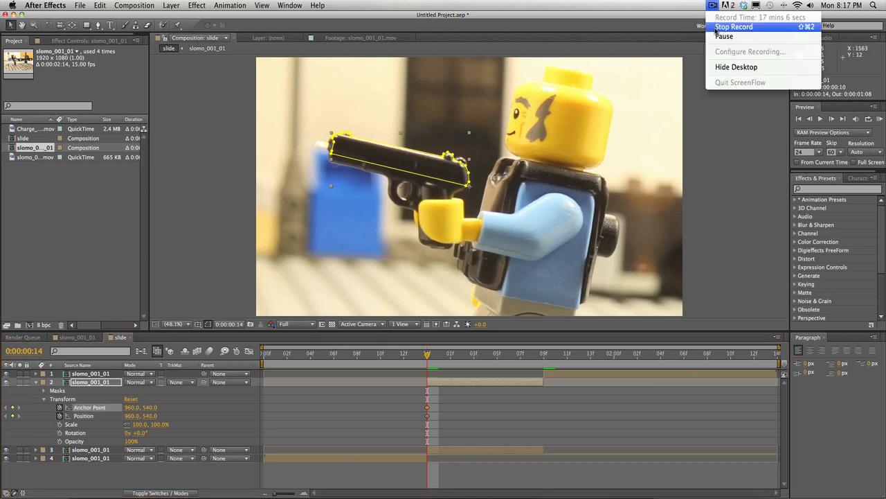
{"action": "left_click", "coordinate": [717, 28]}
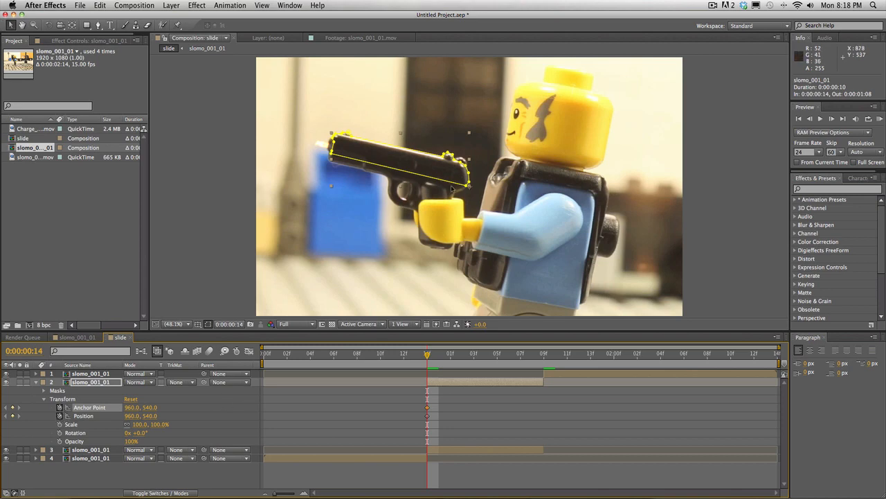
Step: Pull the masked slide back along the pistol to about 1227.9, 598.2 at 0:00:01:04, creating a second Position keyframe
{"action": "left_click", "coordinate": [833, 122]}
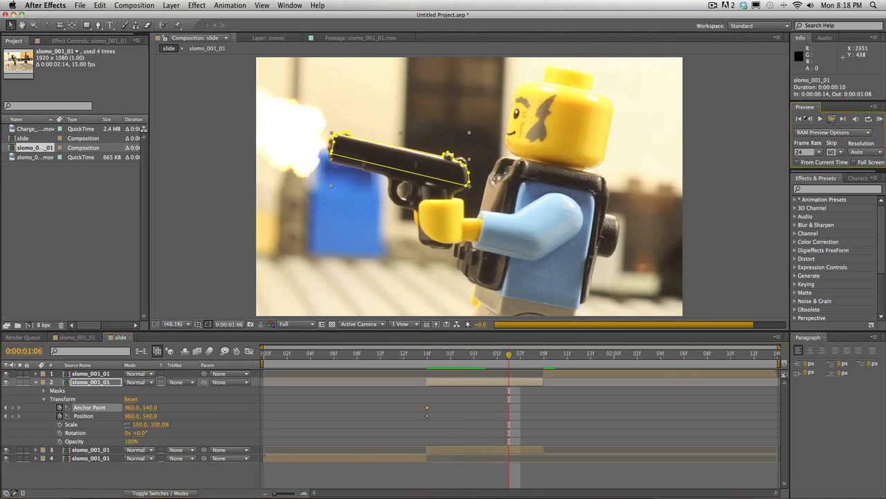
{"action": "left_click", "coordinate": [810, 119]}
{"action": "left_click", "coordinate": [809, 119]}
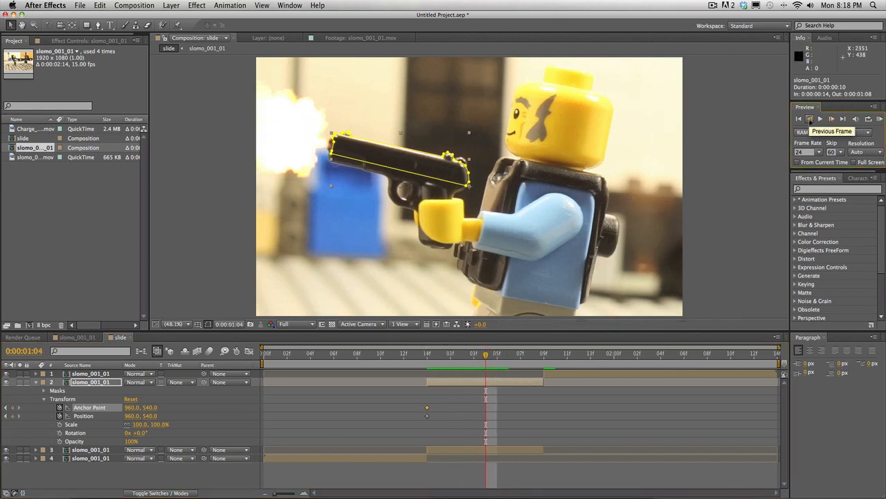
{"action": "left_click_drag", "start_coordinate": [378, 161], "coordinate": [443, 174]}
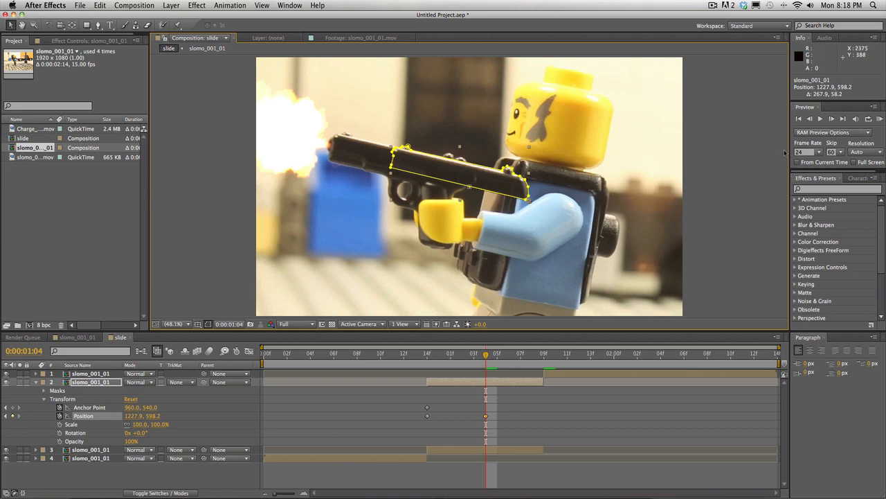
Step: Step back and forth through the frames around the muzzle flash to check the slide's backward motion
{"action": "left_click", "coordinate": [811, 119]}
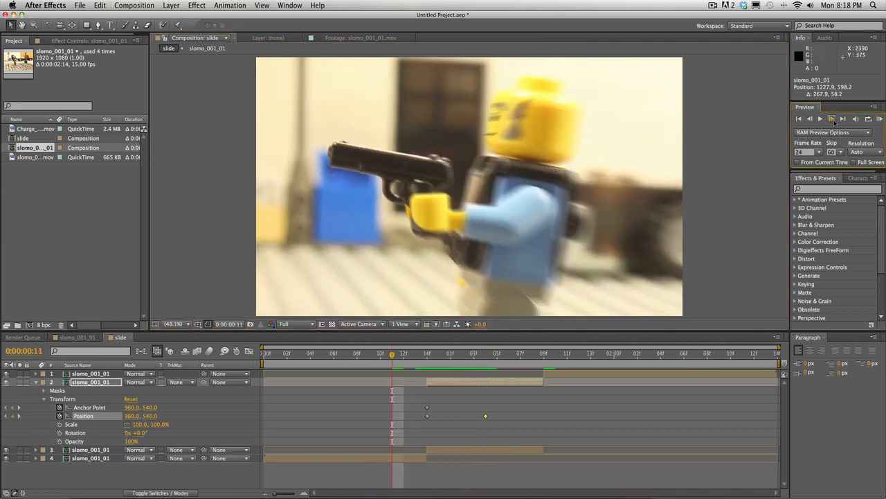
{"action": "left_click", "coordinate": [833, 120]}
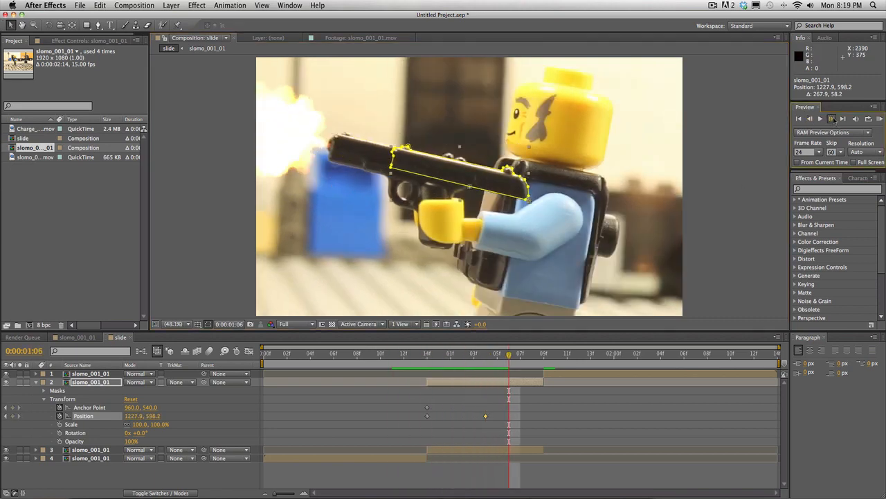
{"action": "left_click", "coordinate": [810, 119]}
{"action": "left_click", "coordinate": [810, 119]}
{"action": "left_click", "coordinate": [810, 119]}
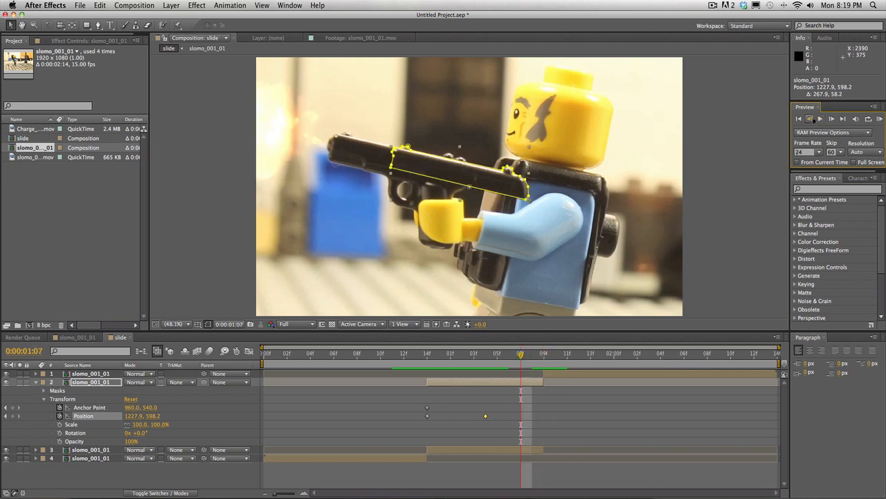
{"action": "left_click", "coordinate": [811, 119]}
{"action": "left_click", "coordinate": [811, 119]}
{"action": "left_click", "coordinate": [811, 119]}
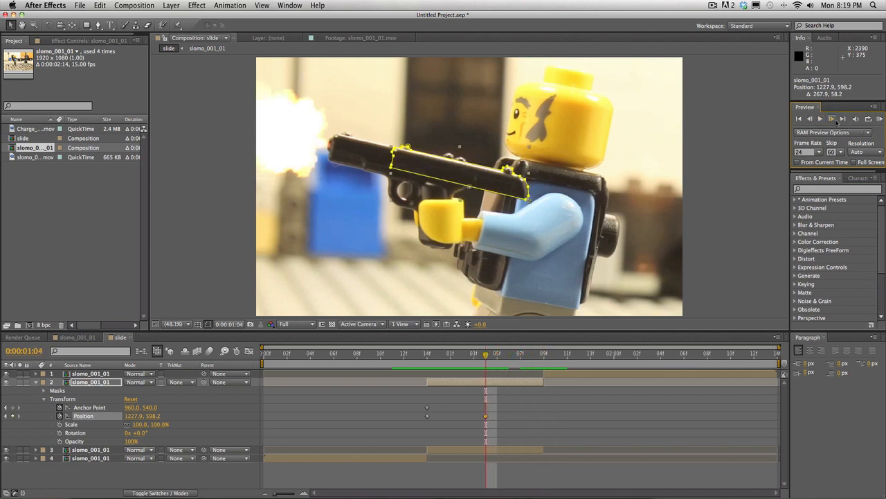
{"action": "left_click", "coordinate": [811, 119]}
{"action": "left_click", "coordinate": [810, 119]}
{"action": "left_click", "coordinate": [810, 119]}
{"action": "left_click", "coordinate": [810, 119]}
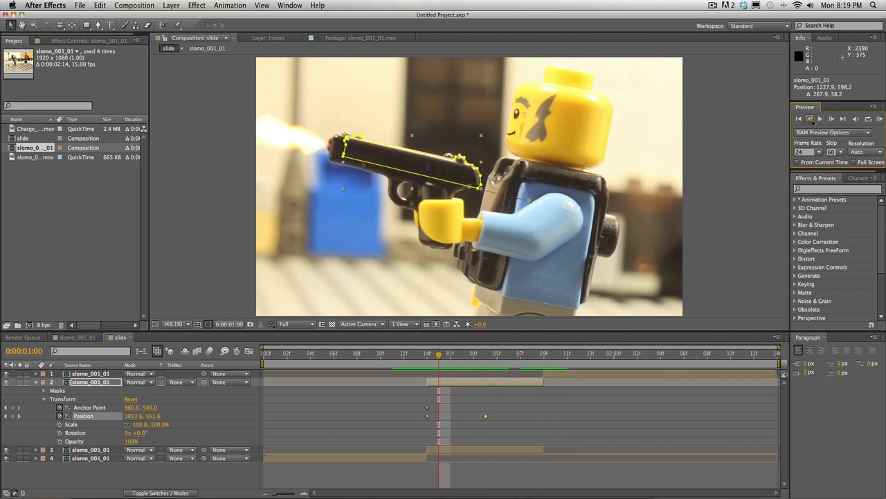
{"action": "left_click", "coordinate": [833, 119]}
{"action": "left_click", "coordinate": [833, 119]}
{"action": "left_click", "coordinate": [832, 119]}
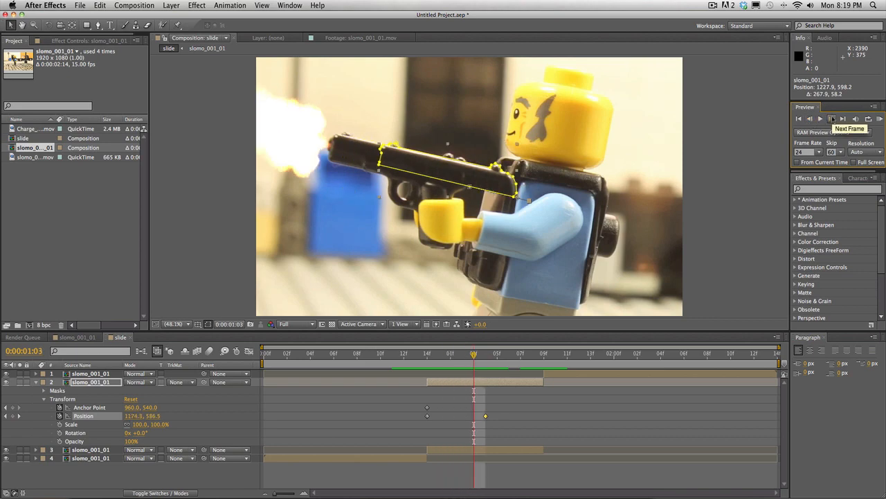
Step: Shift the slide's rearmost Position keyframe one frame earlier, to 0:00:01:03
{"action": "left_click", "coordinate": [832, 119]}
{"action": "left_click", "coordinate": [810, 120]}
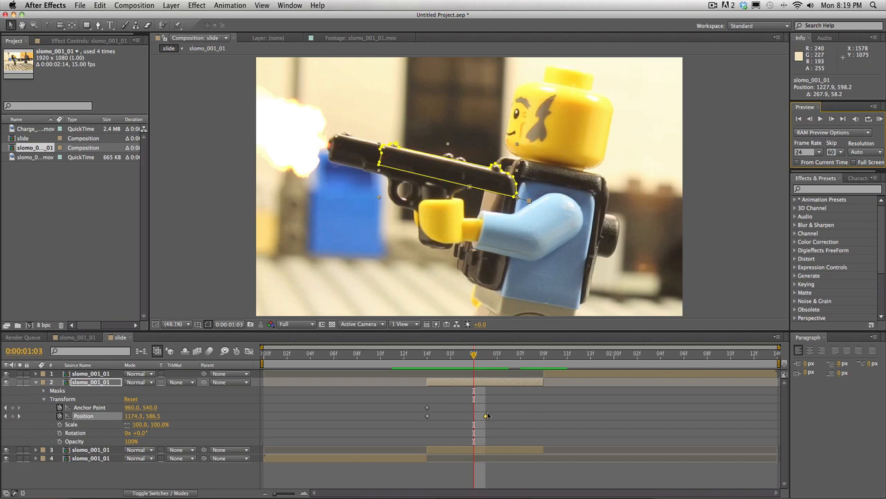
{"action": "left_click_drag", "start_coordinate": [487, 416], "coordinate": [474, 416]}
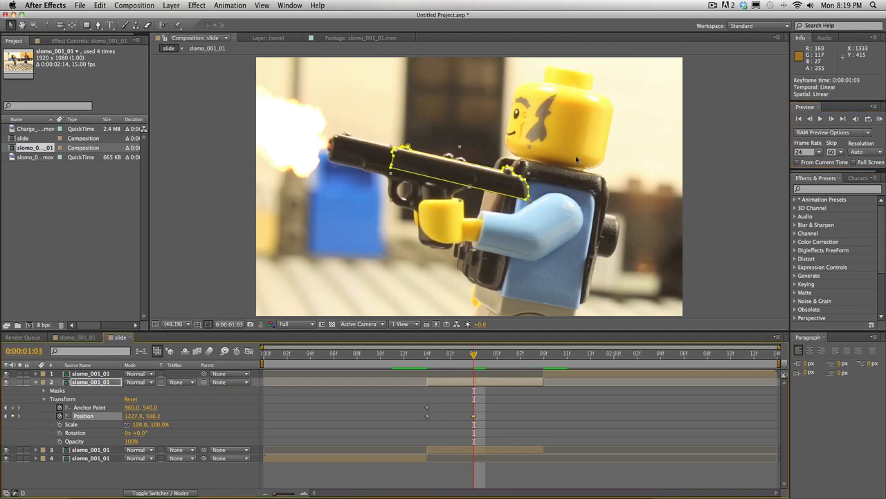
Step: Try nudging the slide farther back to about 1250.8, 602.3 at 0:00:01:04, check the frames and delete that keyframe
{"action": "left_click", "coordinate": [833, 119]}
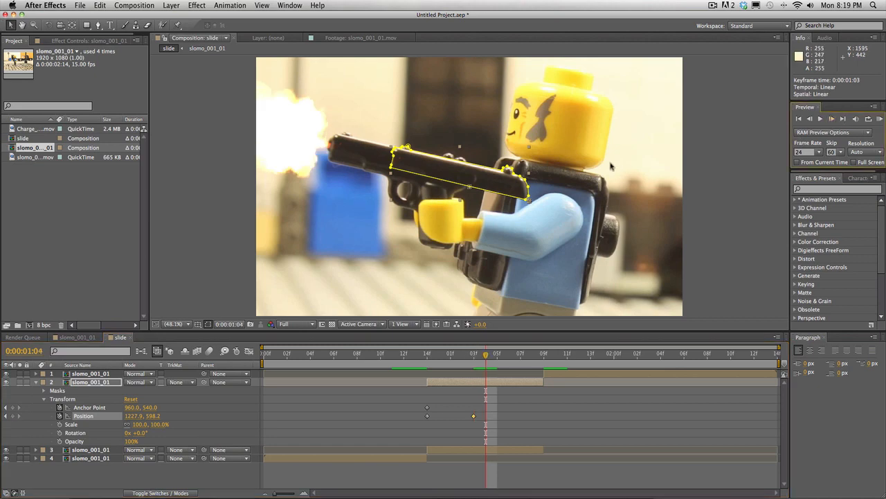
{"action": "left_click_drag", "start_coordinate": [464, 171], "coordinate": [471, 173]}
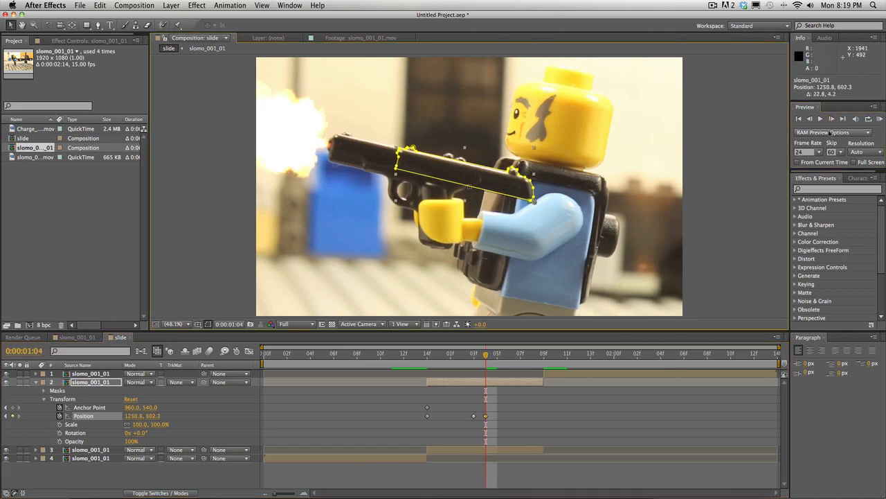
{"action": "left_click", "coordinate": [809, 119]}
{"action": "left_click", "coordinate": [809, 119]}
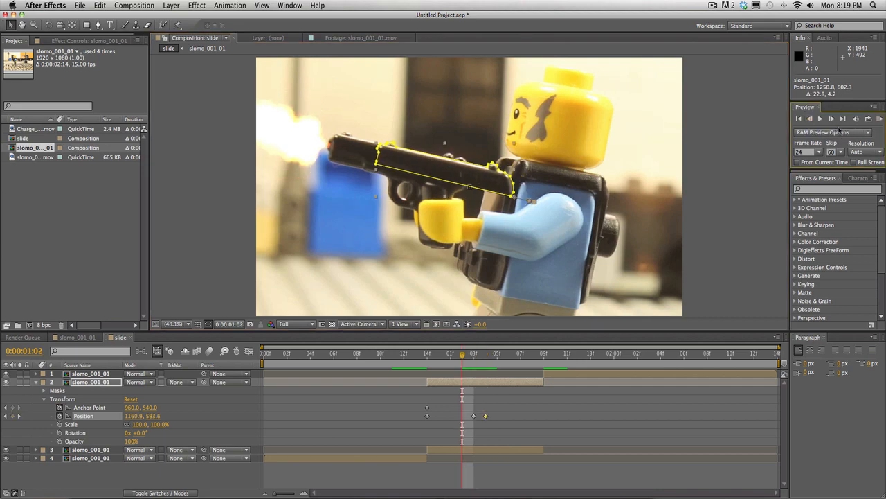
{"action": "left_click", "coordinate": [832, 119]}
{"action": "left_click", "coordinate": [832, 119]}
{"action": "left_click", "coordinate": [832, 119]}
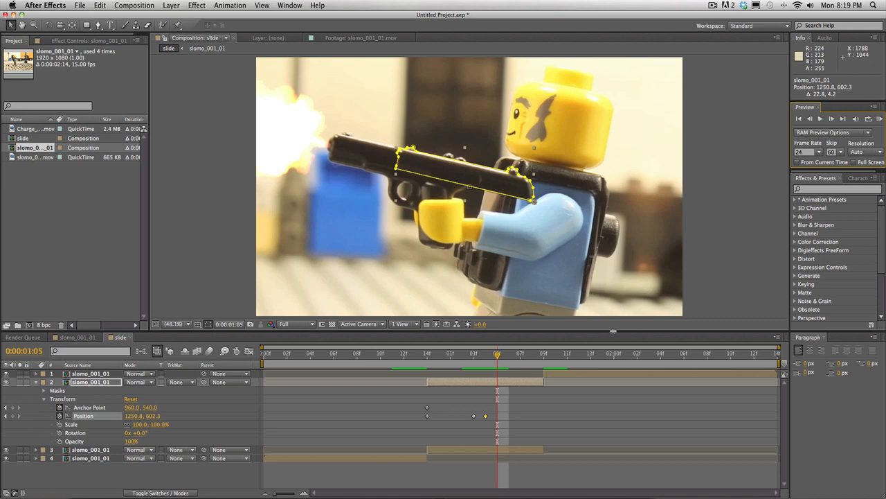
{"action": "key", "text": "Delete"}
Step: Return the masked slide forward along the pistol to about 976.6, 544.2 at 0:00:01:08, adding a Position keyframe there
{"action": "left_click_drag", "start_coordinate": [498, 361], "coordinate": [474, 360]}
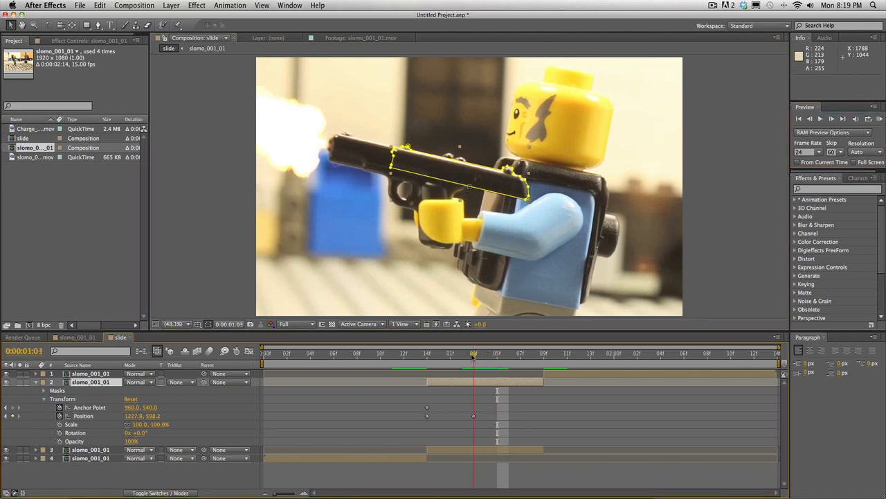
{"action": "left_click", "coordinate": [832, 120]}
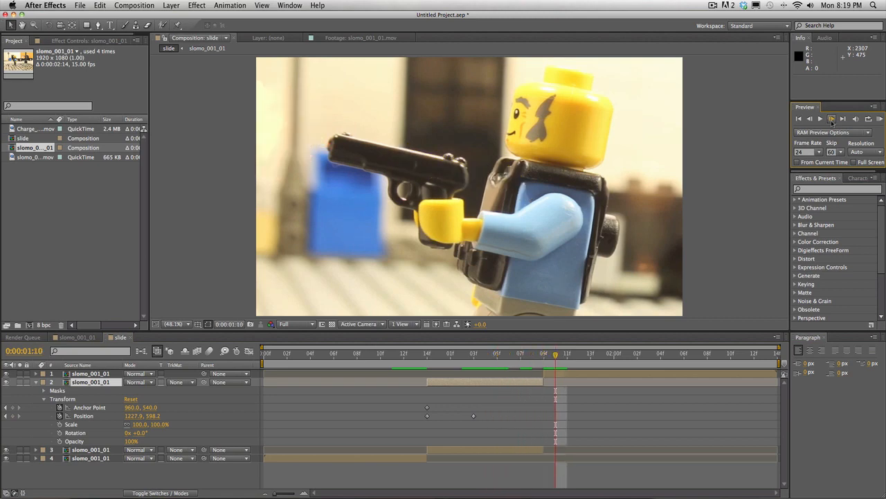
{"action": "left_click", "coordinate": [809, 119]}
{"action": "left_click", "coordinate": [810, 119]}
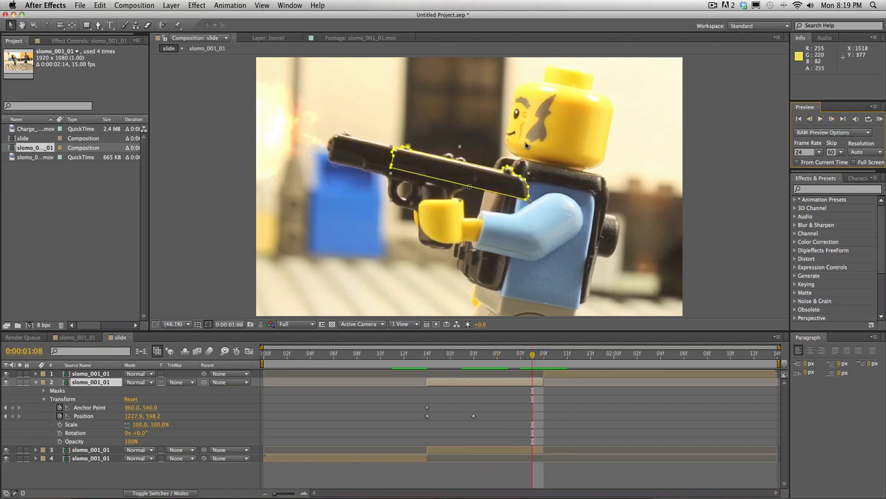
{"action": "left_click_drag", "start_coordinate": [473, 175], "coordinate": [424, 165]}
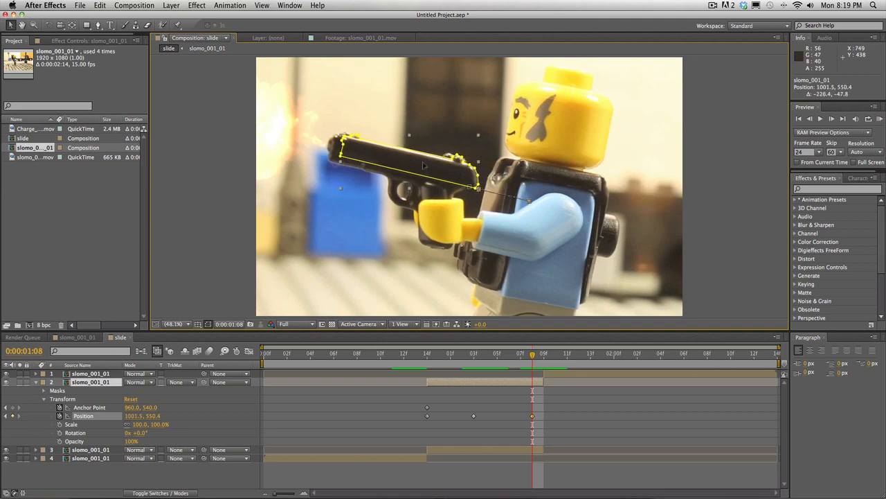
{"action": "left_click_drag", "start_coordinate": [423, 165], "coordinate": [418, 163]}
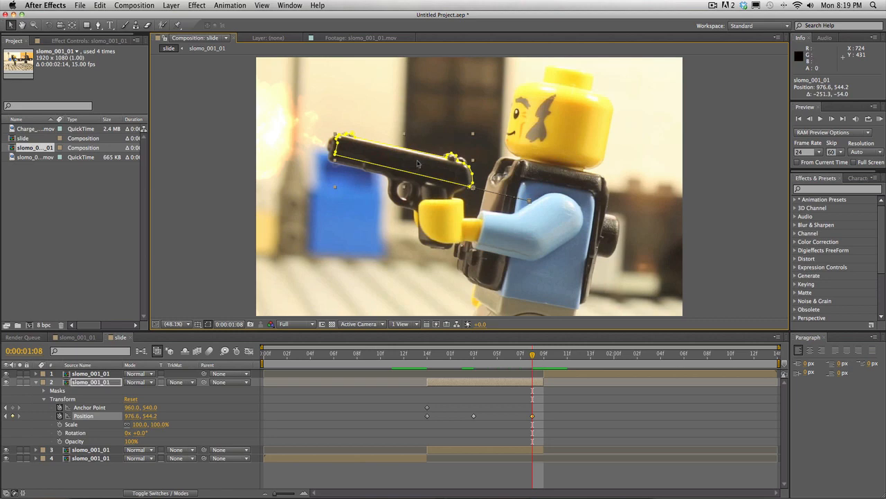
{"action": "left_click", "coordinate": [714, 81]}
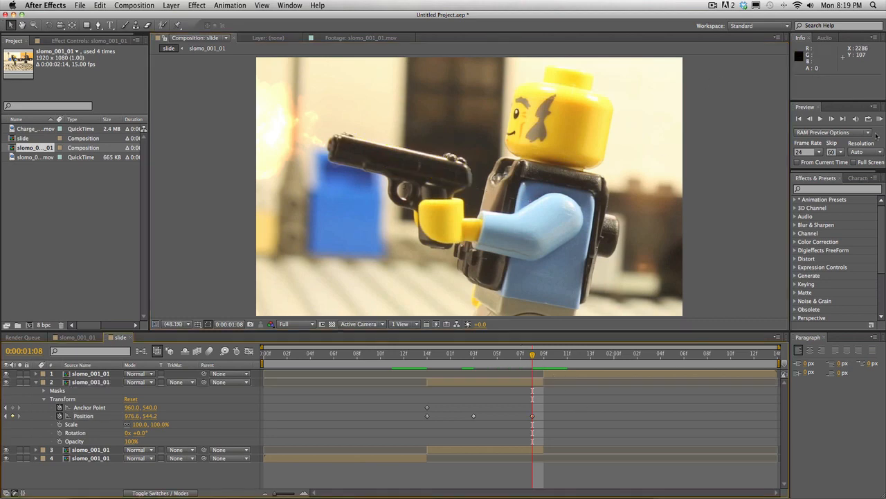
Step: Step back through the slide animation to before the shot and play the recoil several times to judge its motion
{"action": "left_click", "coordinate": [809, 119]}
{"action": "left_click", "coordinate": [808, 118]}
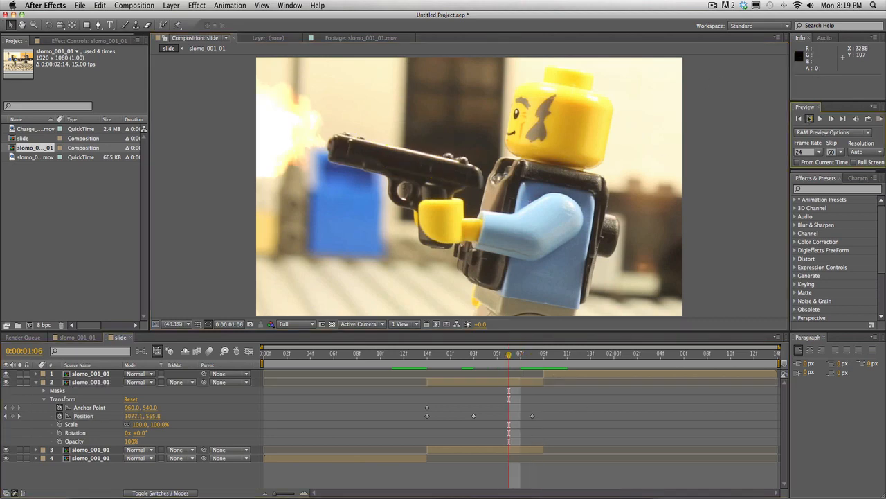
{"action": "left_click", "coordinate": [808, 119]}
{"action": "left_click", "coordinate": [809, 118]}
{"action": "left_click", "coordinate": [809, 119]}
{"action": "left_click", "coordinate": [809, 118]}
{"action": "left_click", "coordinate": [809, 118]}
{"action": "left_click", "coordinate": [809, 118]}
{"action": "left_click", "coordinate": [809, 119]}
{"action": "left_click", "coordinate": [809, 119]}
{"action": "left_click", "coordinate": [809, 118]}
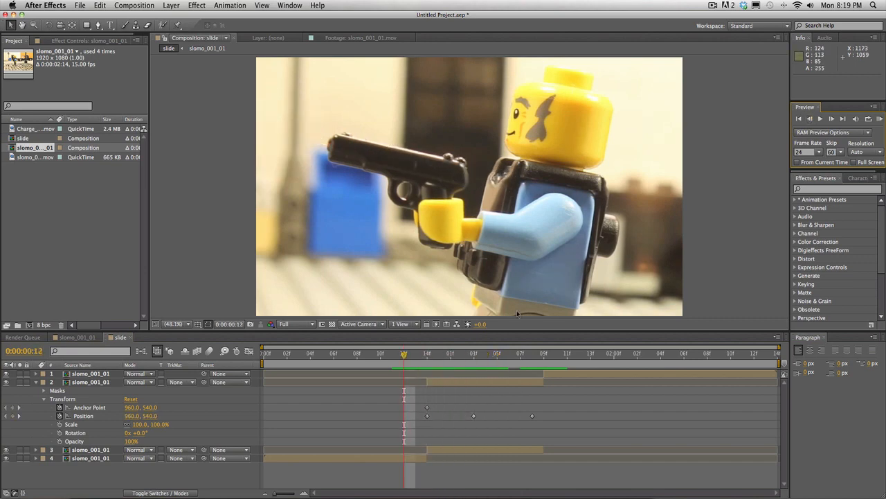
{"action": "key", "text": "space"}
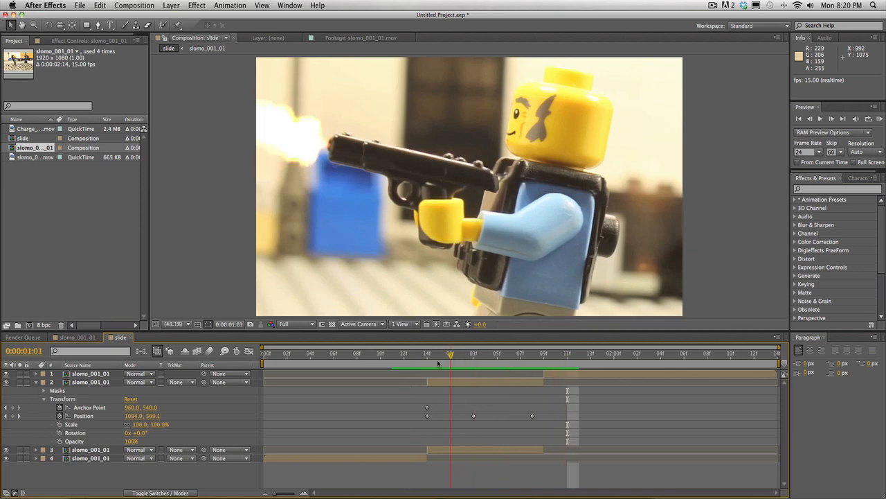
{"action": "left_click", "coordinate": [418, 364]}
{"action": "key", "text": "space"}
{"action": "left_click_drag", "start_coordinate": [468, 356], "coordinate": [427, 363]}
{"action": "key", "text": "space"}
{"action": "key", "text": "space"}
{"action": "key", "text": "space"}
Step: Apply Fast Blur to the masked slide layer with a Blurriness of 6.0
{"action": "left_click", "coordinate": [499, 380]}
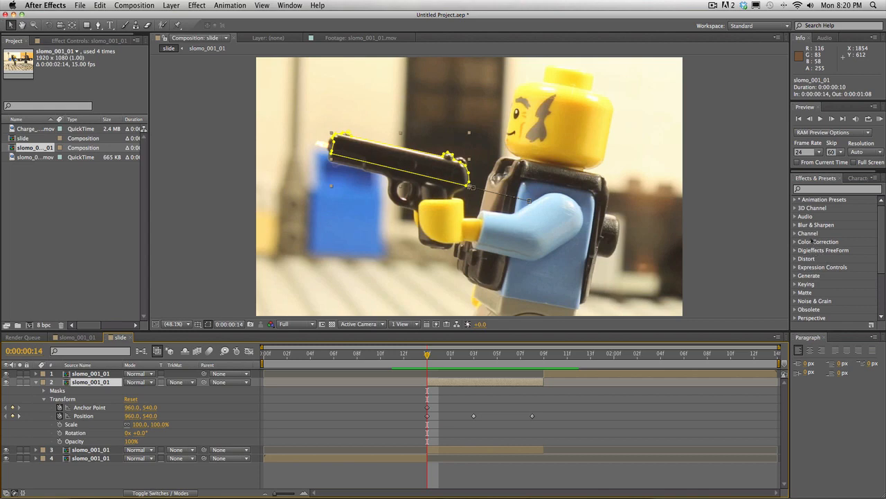
{"action": "left_click", "coordinate": [797, 227]}
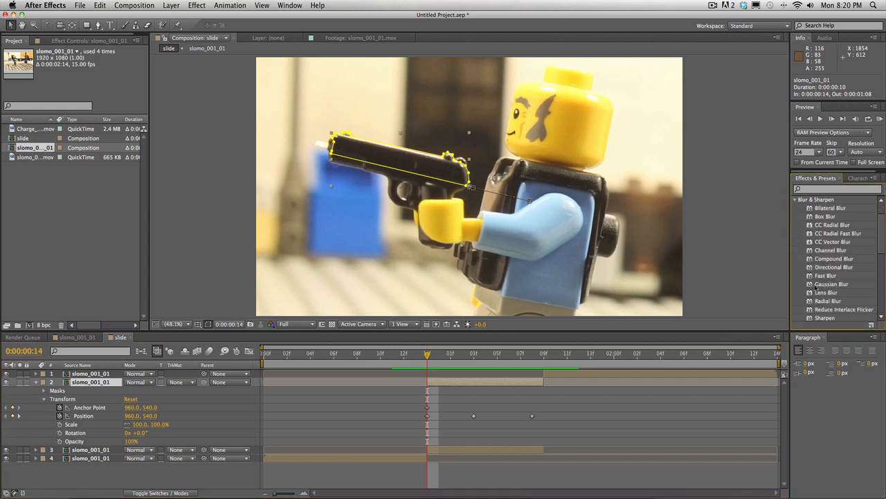
{"action": "left_click_drag", "start_coordinate": [824, 275], "coordinate": [507, 383]}
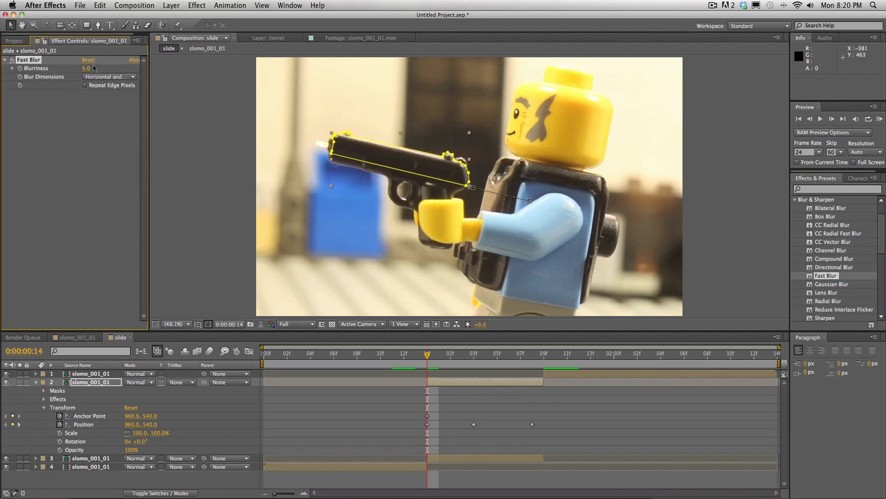
{"action": "left_click", "coordinate": [365, 425]}
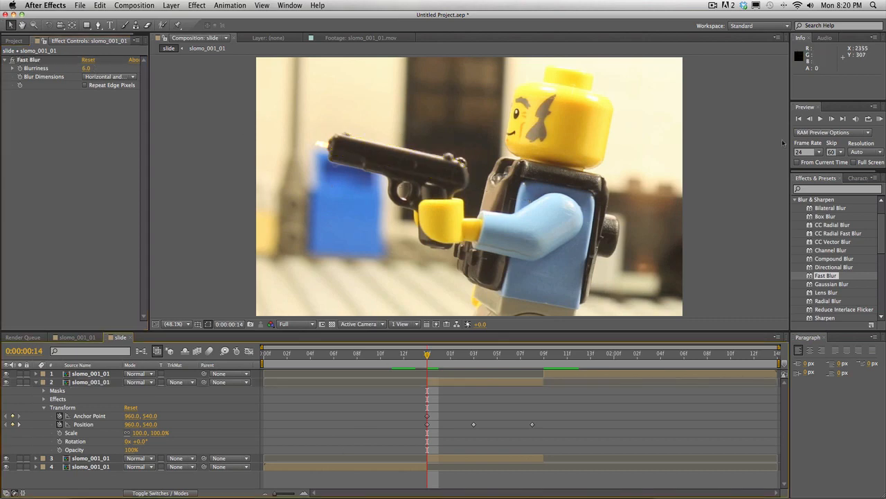
Step: Step through the recoil frames to examine how the blurred slide blends with the pistol
{"action": "left_click", "coordinate": [833, 118]}
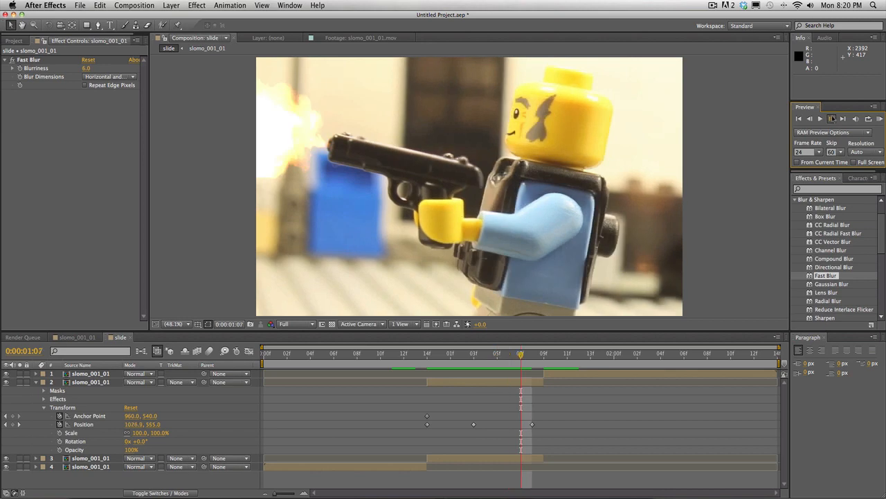
{"action": "left_click", "coordinate": [810, 118]}
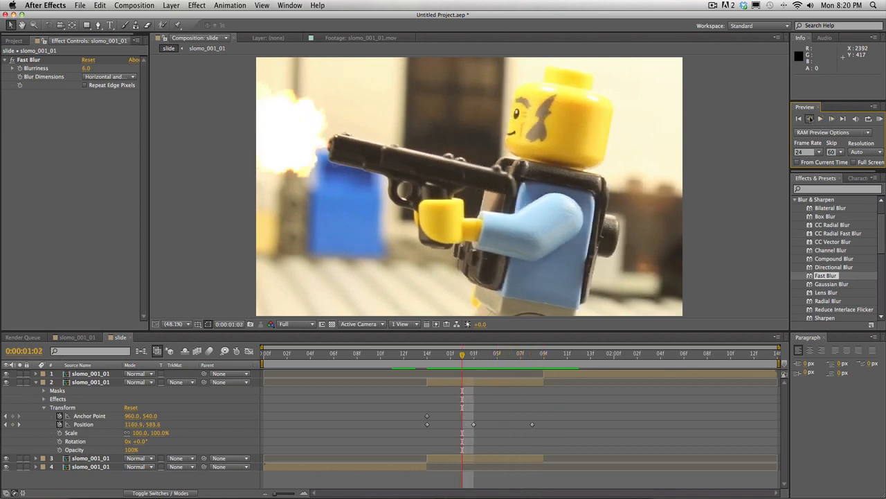
{"action": "left_click", "coordinate": [833, 119]}
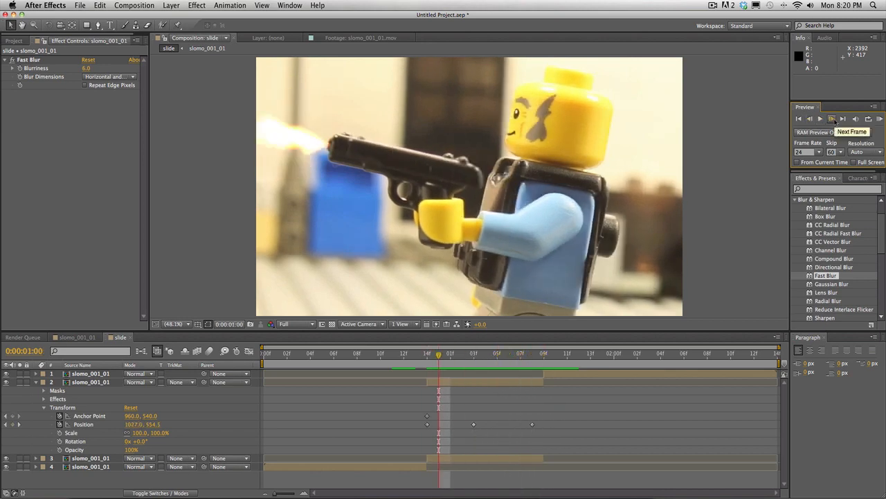
{"action": "left_click", "coordinate": [810, 119]}
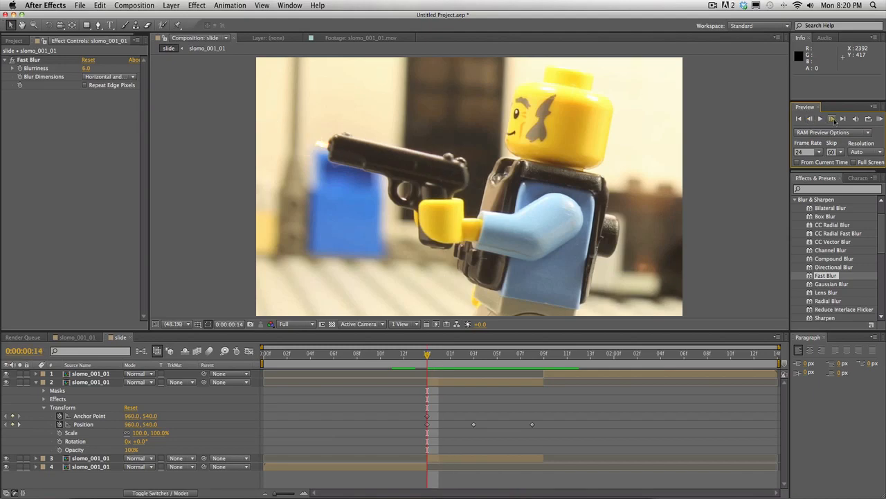
Step: Review the recoil frames, return to 0:00:00:14, and hide the blurred slide layer with its properties collapsed
{"action": "left_click", "coordinate": [833, 120]}
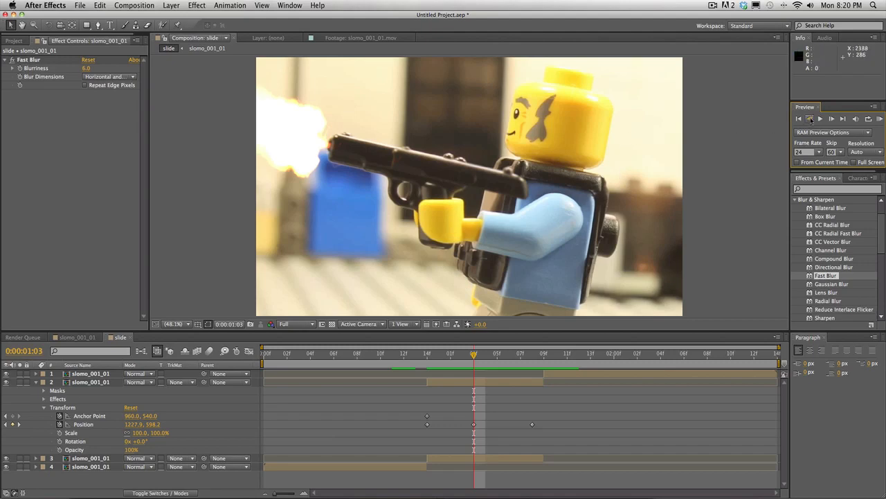
{"action": "left_click", "coordinate": [810, 119]}
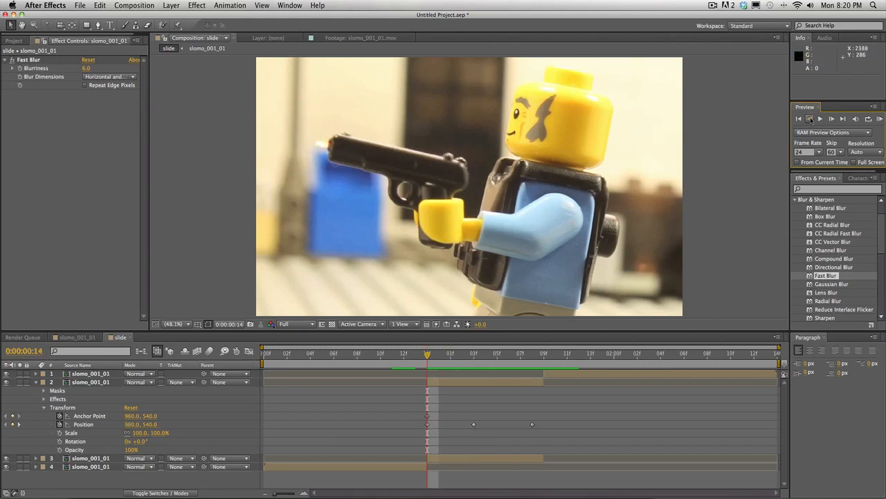
{"action": "left_click", "coordinate": [7, 382]}
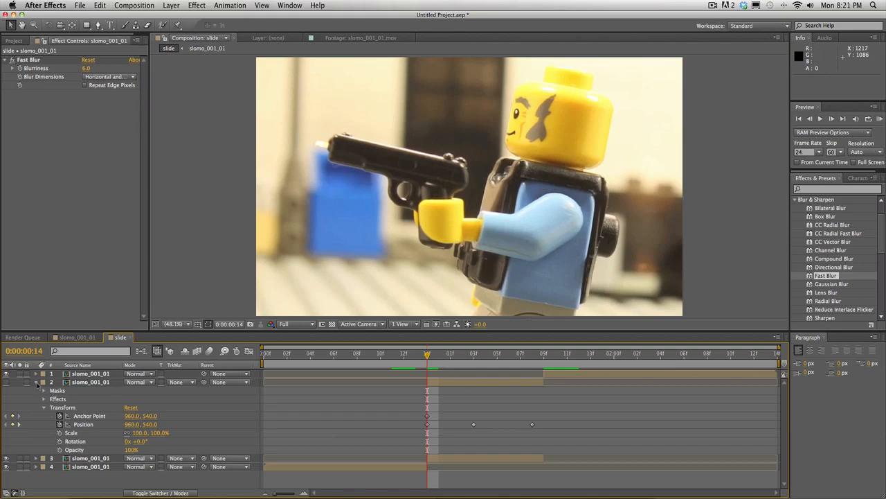
{"action": "left_click", "coordinate": [38, 383]}
Step: Select the unmasked pistol clip on layer 3 and ready the Pen tool for masking around the slide
{"action": "left_click", "coordinate": [438, 392]}
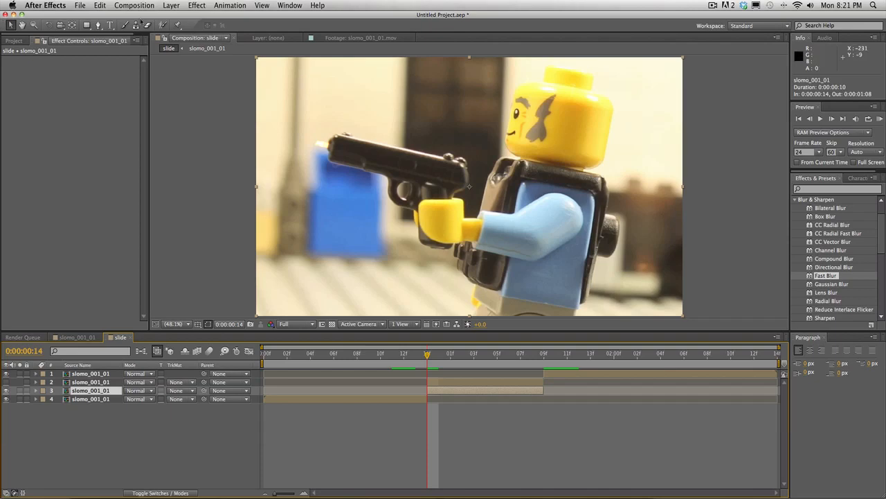
{"action": "left_click", "coordinate": [98, 25]}
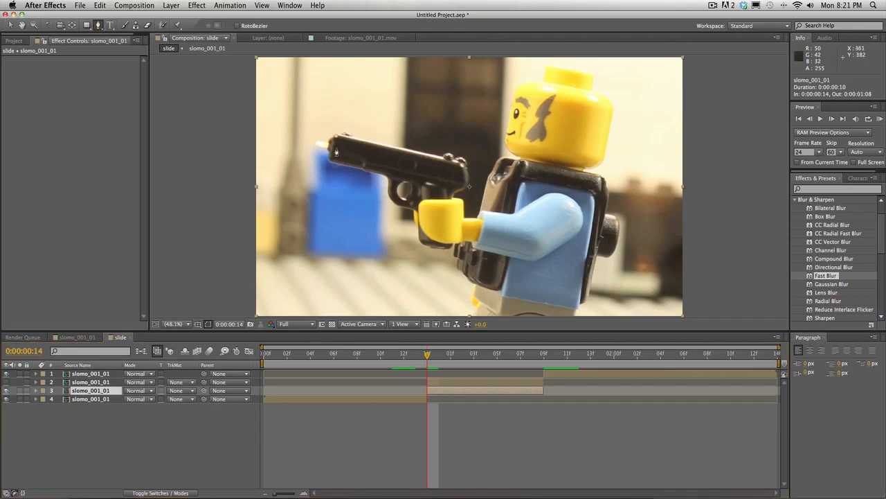
{"action": "scroll", "coordinate": [333, 146], "scroll_direction": "up", "scroll_amount": 3}
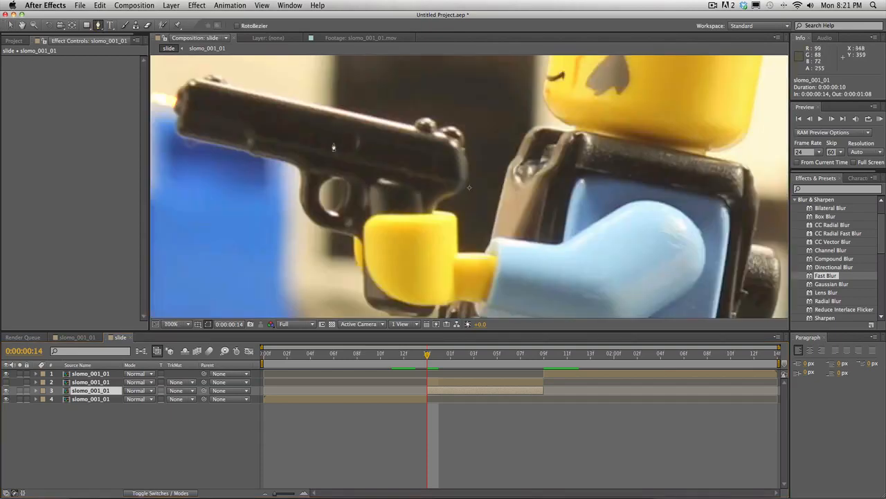
{"action": "key", "text": "h"}
{"action": "left_click_drag", "start_coordinate": [338, 130], "coordinate": [471, 145]}
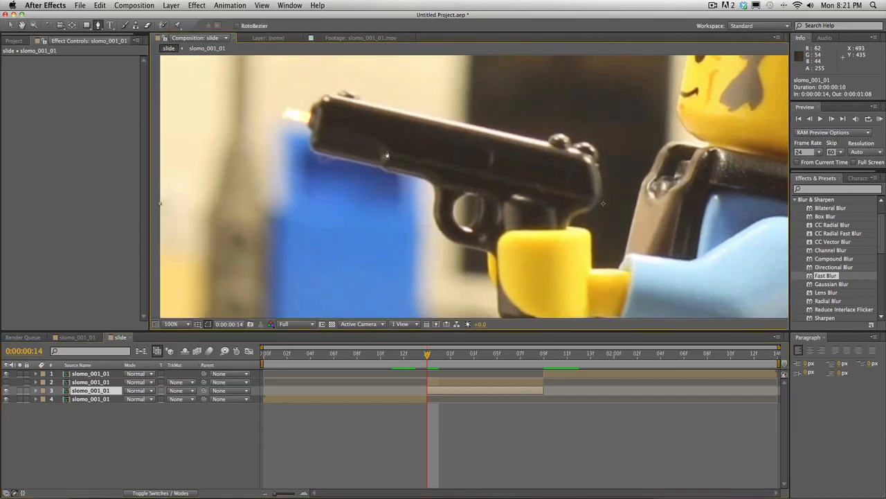
{"action": "scroll", "coordinate": [371, 148], "scroll_direction": "up", "scroll_amount": 1}
{"action": "left_click_drag", "start_coordinate": [392, 136], "coordinate": [505, 214]}
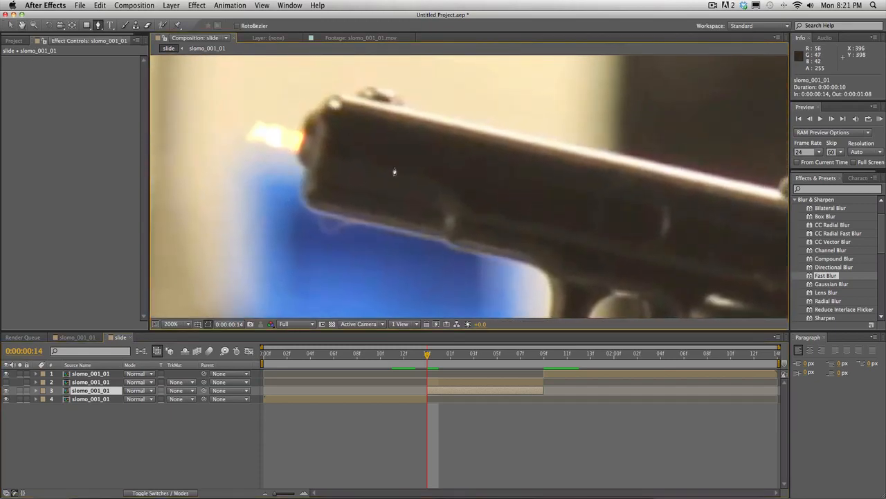
{"action": "left_click_drag", "start_coordinate": [394, 170], "coordinate": [353, 132]}
{"action": "key", "text": "g"}
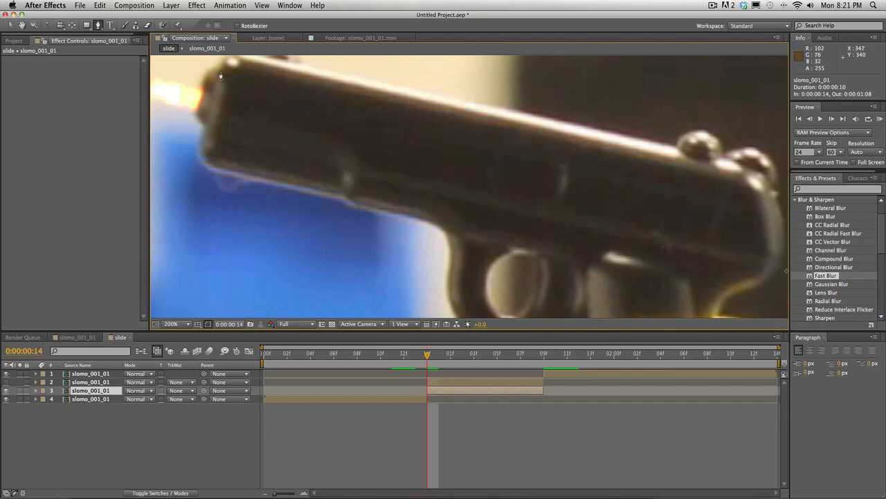
{"action": "key", "text": "h"}
{"action": "left_click_drag", "start_coordinate": [249, 73], "coordinate": [247, 115]}
{"action": "key", "text": "g"}
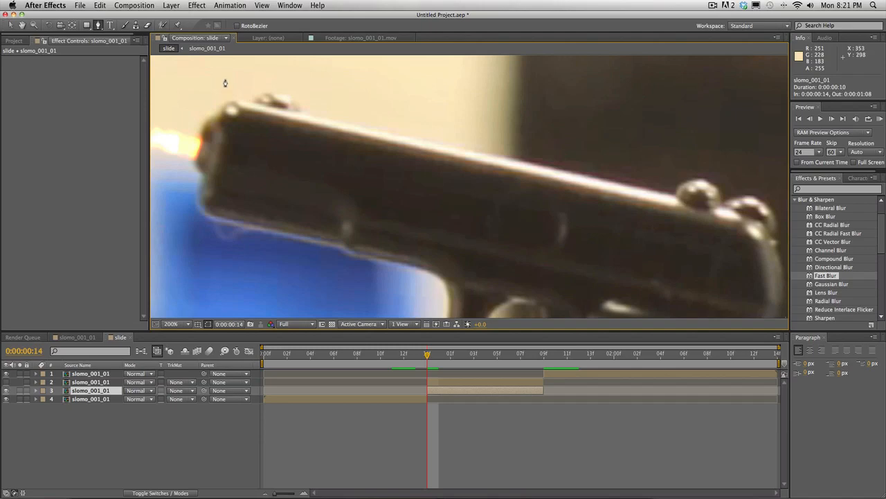
{"action": "key", "text": "space"}
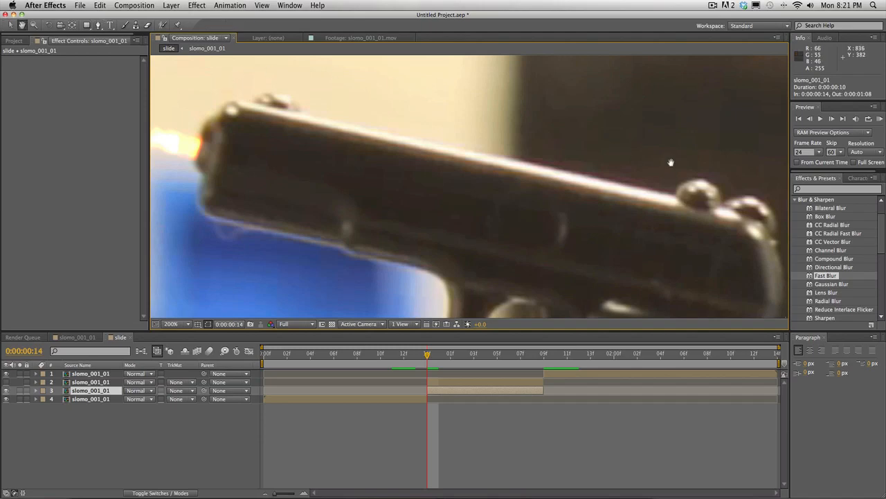
{"action": "left_click_drag", "start_coordinate": [672, 159], "coordinate": [661, 127]}
{"action": "left_click", "coordinate": [660, 119]}
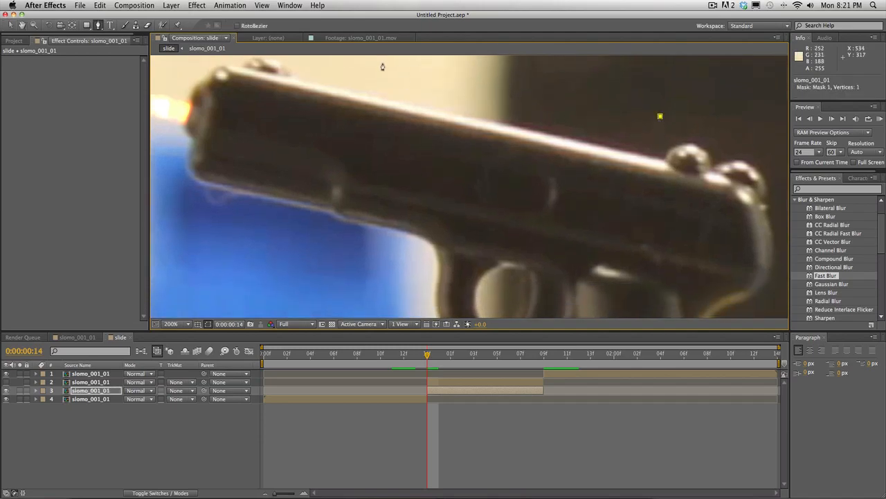
{"action": "key", "text": "space"}
{"action": "left_click_drag", "start_coordinate": [470, 89], "coordinate": [467, 103]}
{"action": "left_click", "coordinate": [114, 5]}
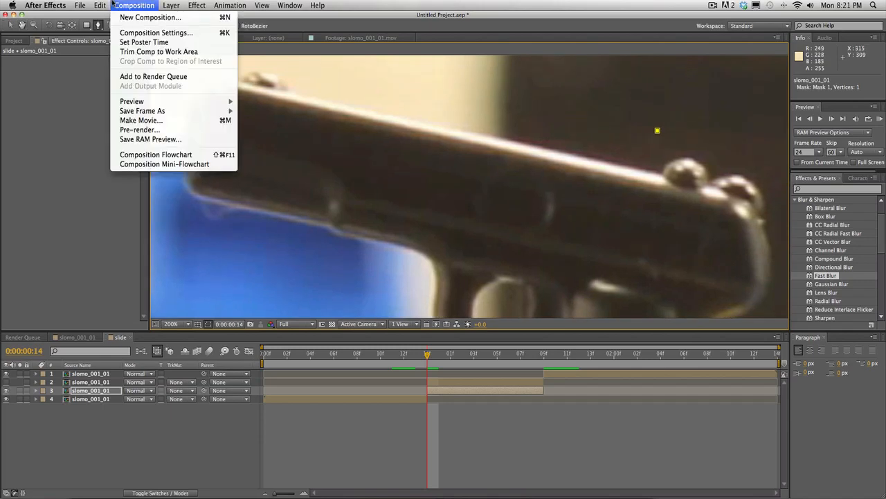
{"action": "mouse_move", "coordinate": [100, 5]}
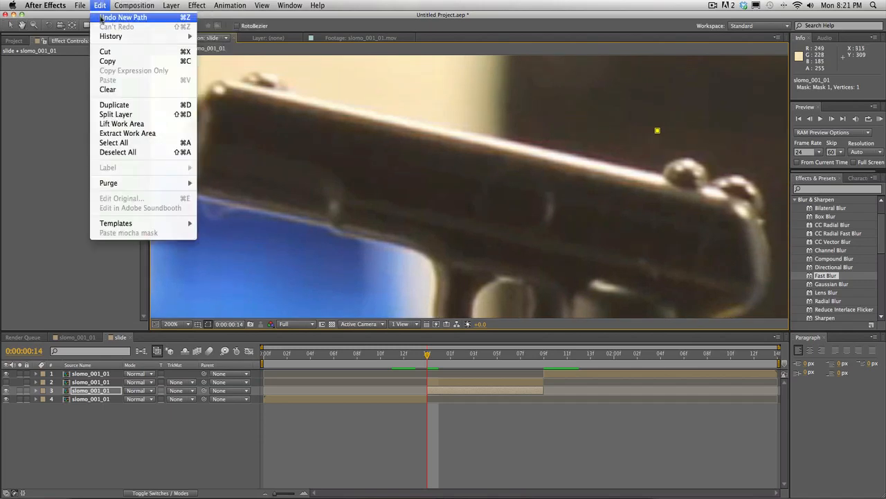
{"action": "left_click", "coordinate": [124, 19]}
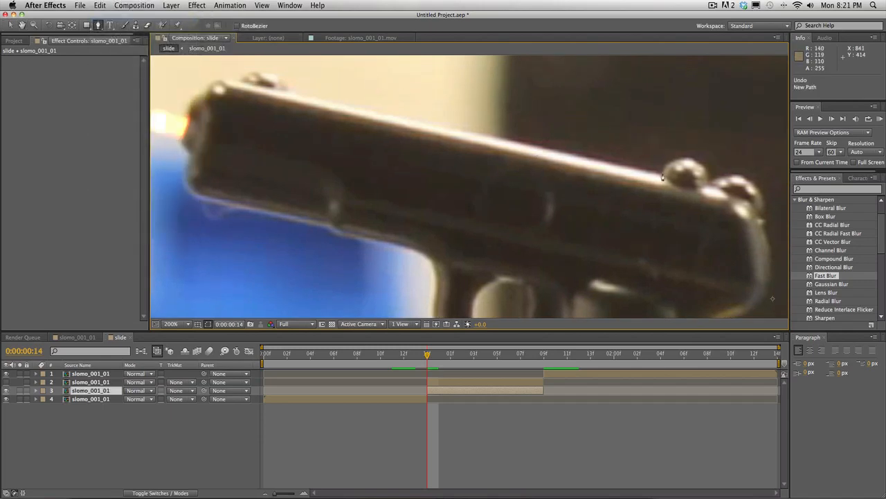
Step: Trace a mask on layer 3 along the slide's upper edge, from mid-slide over the front sight to the muzzle
{"action": "left_click", "coordinate": [539, 144]}
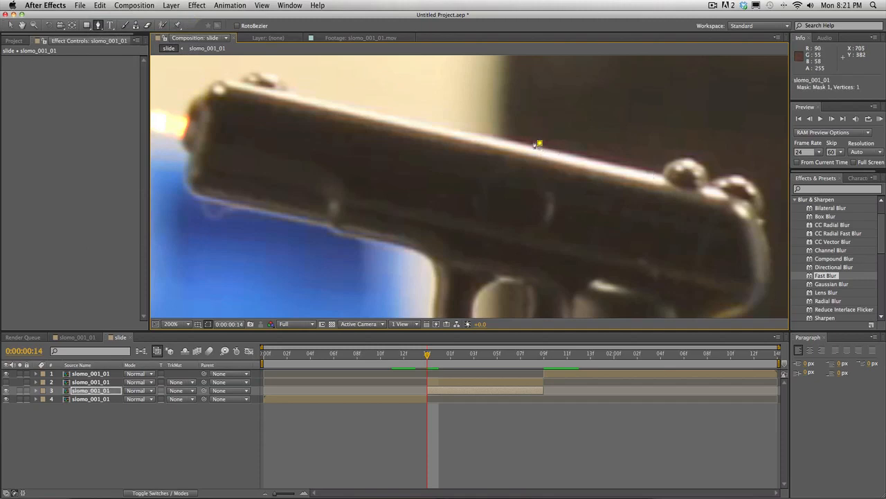
{"action": "left_click", "coordinate": [286, 88]}
{"action": "left_click", "coordinate": [272, 72]}
{"action": "left_click", "coordinate": [254, 69]}
{"action": "left_click", "coordinate": [244, 76]}
{"action": "left_click", "coordinate": [221, 85]}
{"action": "left_click", "coordinate": [219, 79]}
{"action": "left_click", "coordinate": [208, 99]}
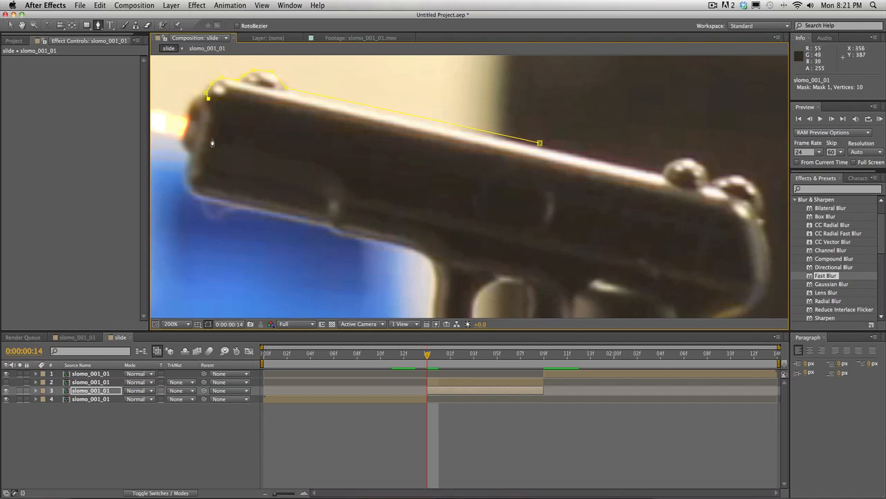
Step: Continue the mask back along the barrel's upper line, down at mid-slide, and forward along its lower line to the muzzle
{"action": "left_click", "coordinate": [210, 108]}
{"action": "left_click", "coordinate": [535, 187]}
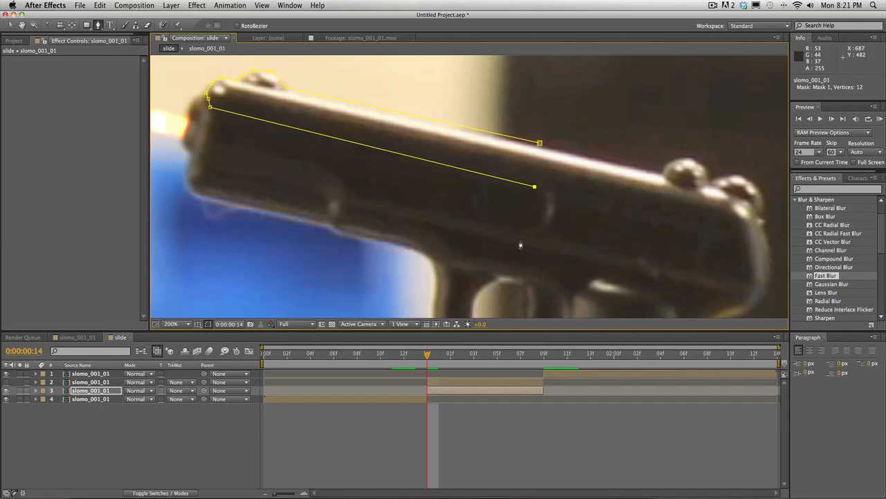
{"action": "left_click", "coordinate": [524, 239]}
{"action": "left_click", "coordinate": [190, 162]}
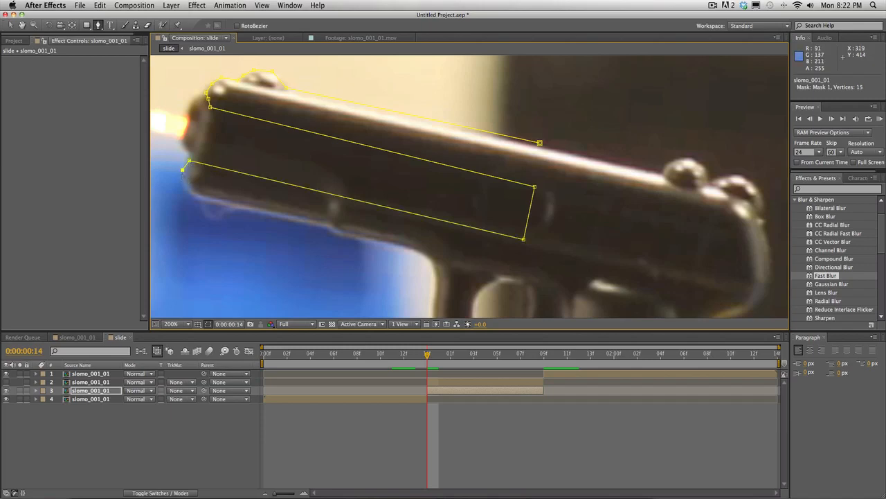
Step: Trace the mask around the pistol's lower front edge to the trigger guard and close it at the starting point mid-slide
{"action": "left_click", "coordinate": [181, 179]}
{"action": "left_click", "coordinate": [191, 194]}
{"action": "left_click", "coordinate": [326, 228]}
{"action": "left_click", "coordinate": [337, 237]}
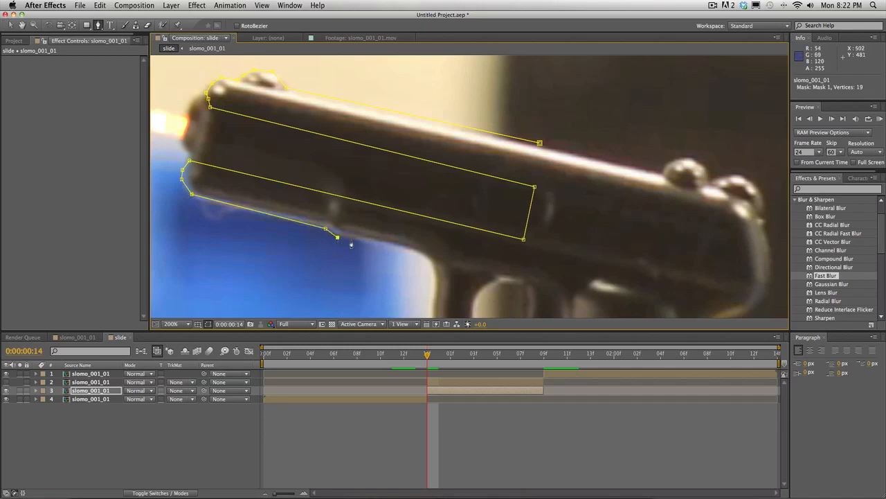
{"action": "left_click", "coordinate": [414, 248]}
{"action": "left_click", "coordinate": [430, 262]}
{"action": "left_click", "coordinate": [506, 270]}
{"action": "left_click", "coordinate": [528, 272]}
{"action": "left_click", "coordinate": [548, 223]}
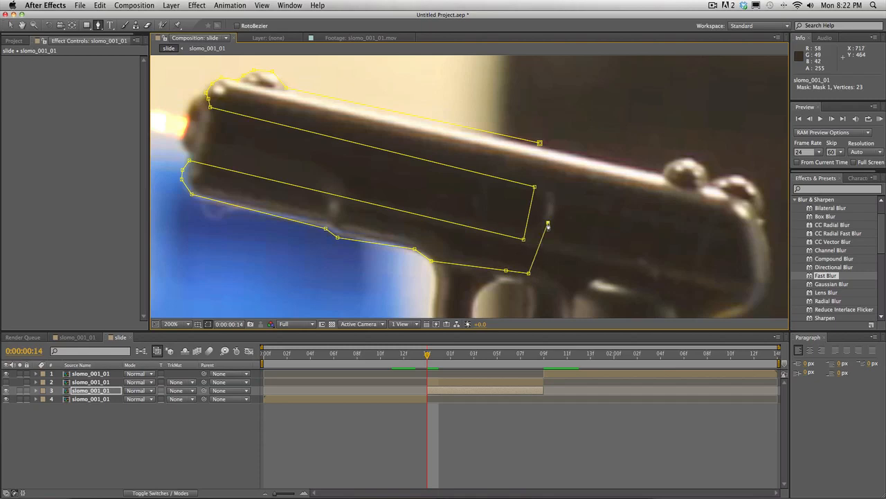
{"action": "left_click", "coordinate": [539, 143]}
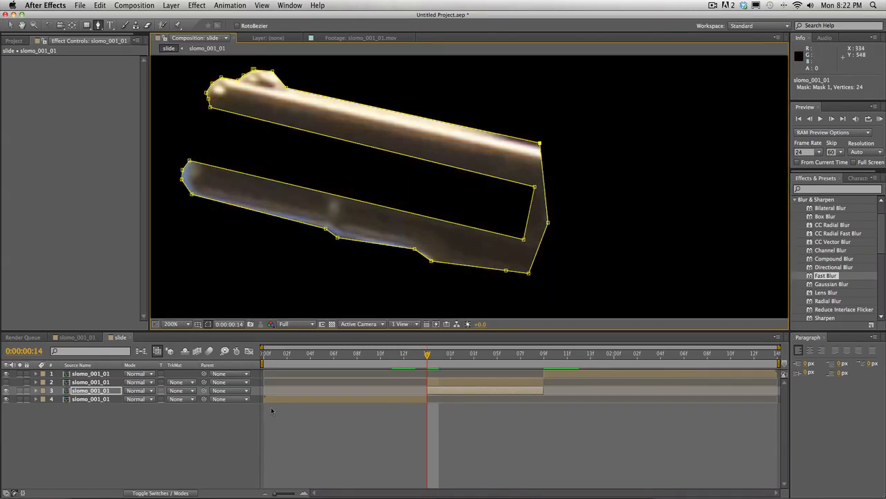
Step: Reveal the mask properties of layer 3 and set Mask 1 to Subtract
{"action": "left_click", "coordinate": [108, 384]}
{"action": "left_click", "coordinate": [108, 389]}
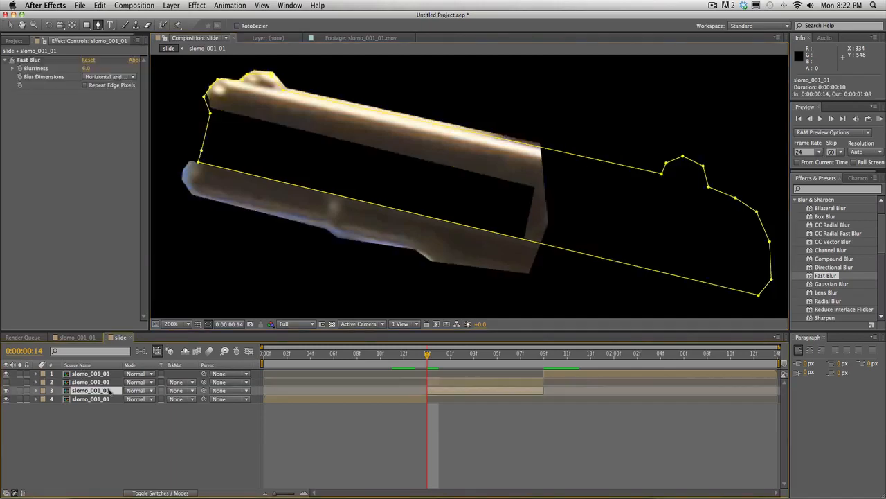
{"action": "key", "text": "m"}
{"action": "key", "text": "m"}
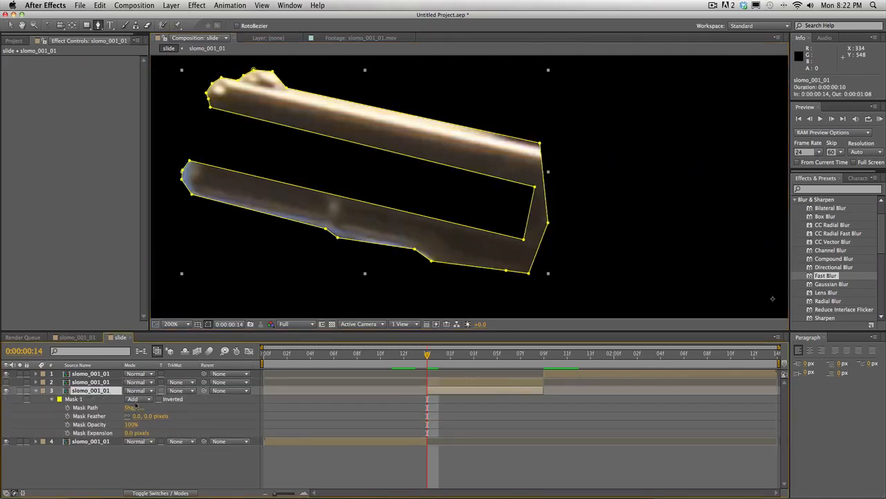
{"action": "left_click", "coordinate": [135, 400]}
{"action": "left_click", "coordinate": [137, 427]}
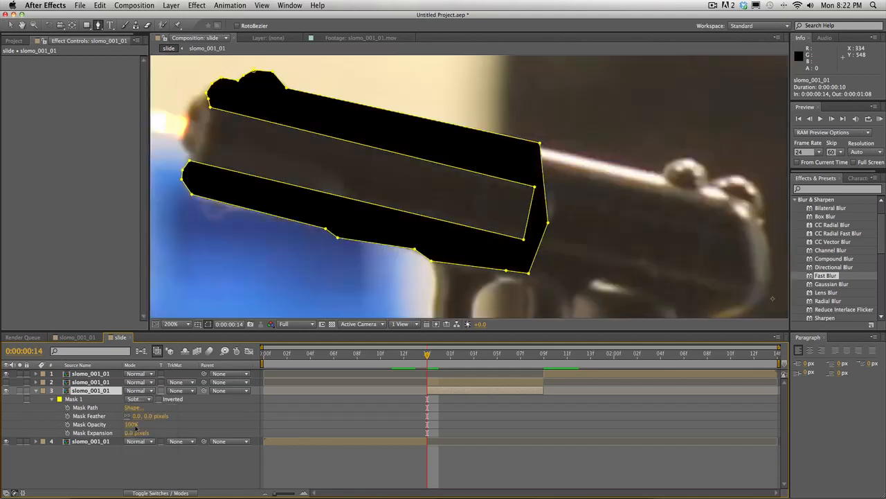
{"action": "left_click", "coordinate": [368, 414]}
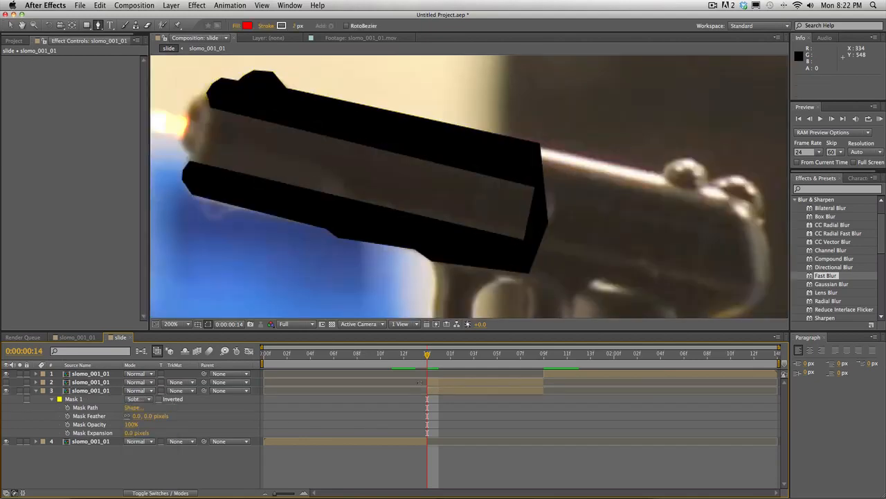
Step: Compare the cut-out around the barrel with the blurred slide layer shown and hidden
{"action": "left_click", "coordinate": [6, 382]}
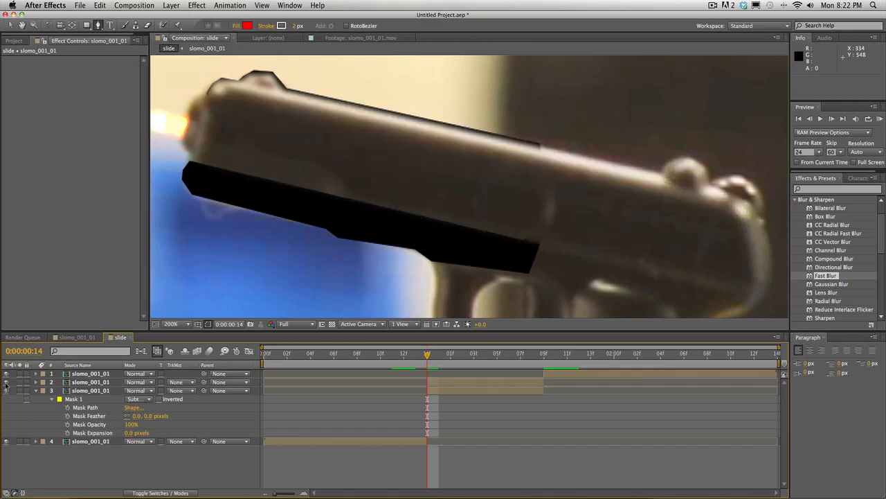
{"action": "left_click", "coordinate": [6, 382]}
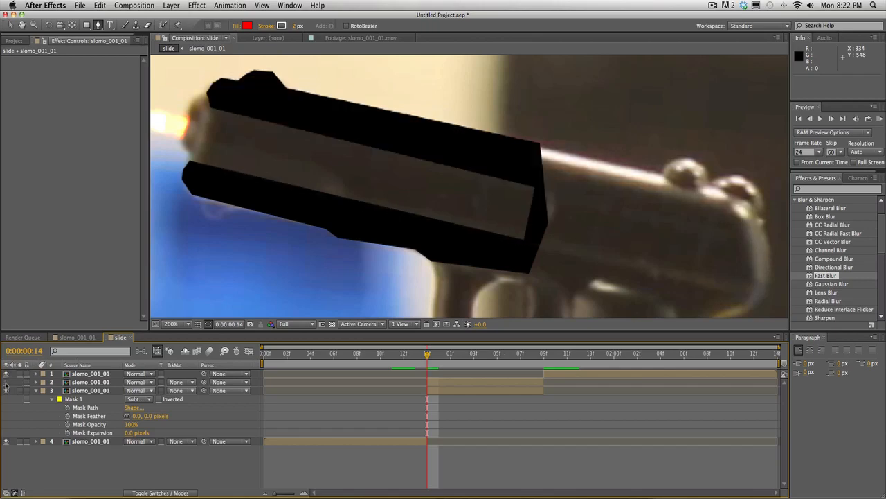
{"action": "left_click", "coordinate": [453, 383]}
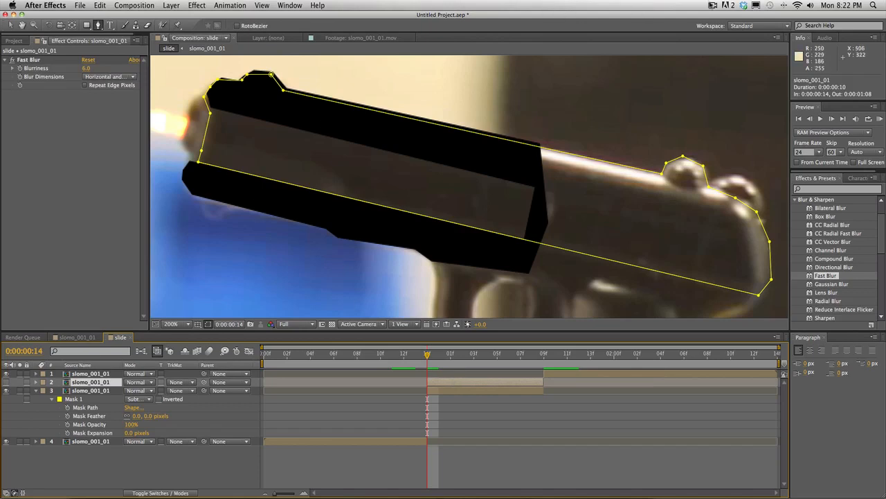
{"action": "left_click", "coordinate": [713, 5]}
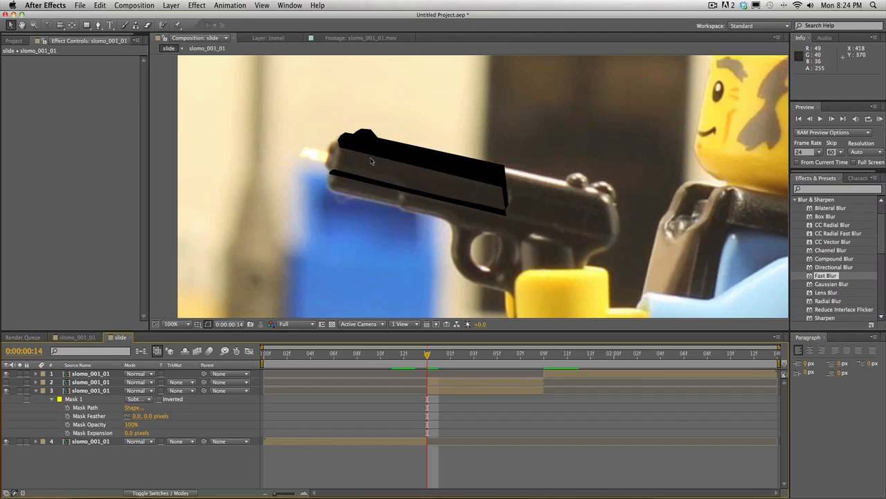
Step: Pull the lower strip's front vertices of layer 3's Mask 1 outward beyond the pistol's front edge
{"action": "left_click", "coordinate": [335, 174]}
{"action": "scroll", "coordinate": [325, 182], "scroll_direction": "up", "scroll_amount": 3}
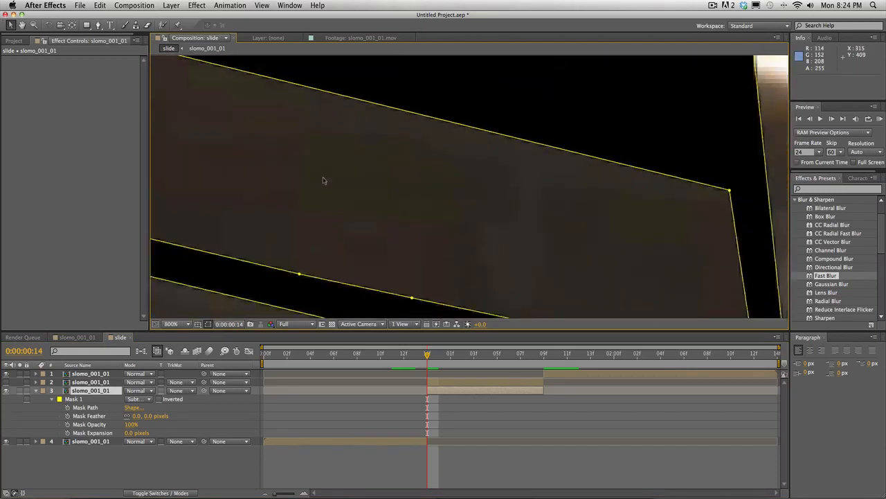
{"action": "scroll", "coordinate": [325, 183], "scroll_direction": "down", "scroll_amount": 1}
{"action": "key", "text": "space"}
{"action": "left_click_drag", "start_coordinate": [305, 159], "coordinate": [675, 302]}
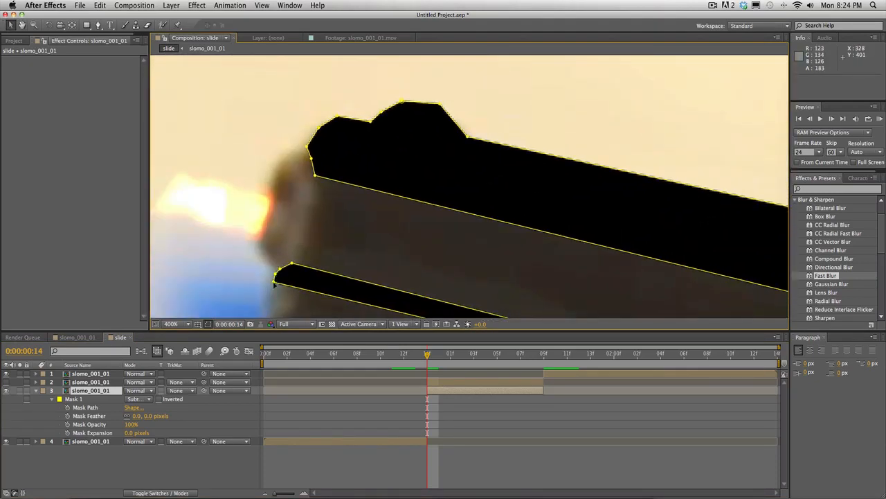
{"action": "mouse_move", "coordinate": [274, 282]}
{"action": "left_mouse_down"}
{"action": "mouse_move", "coordinate": [247, 279]}
{"action": "mouse_move", "coordinate": [279, 272]}
{"action": "mouse_move", "coordinate": [268, 270]}
{"action": "left_mouse_up"}
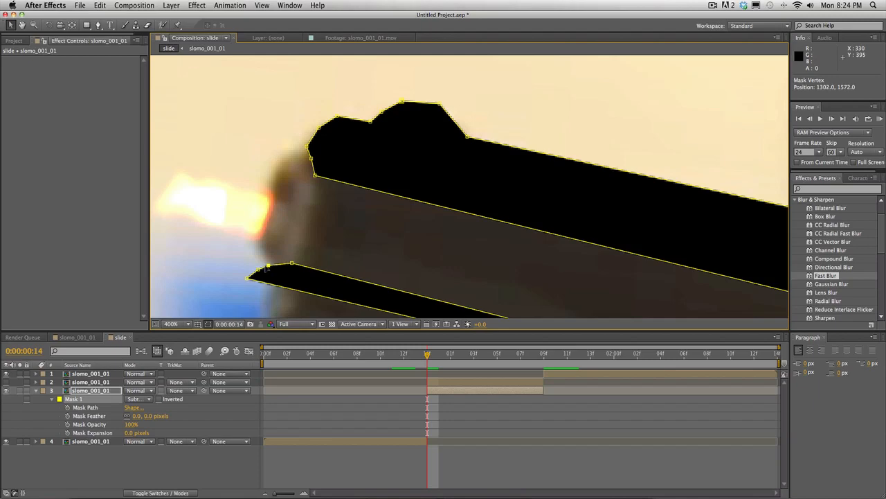
{"action": "left_click", "coordinate": [393, 422]}
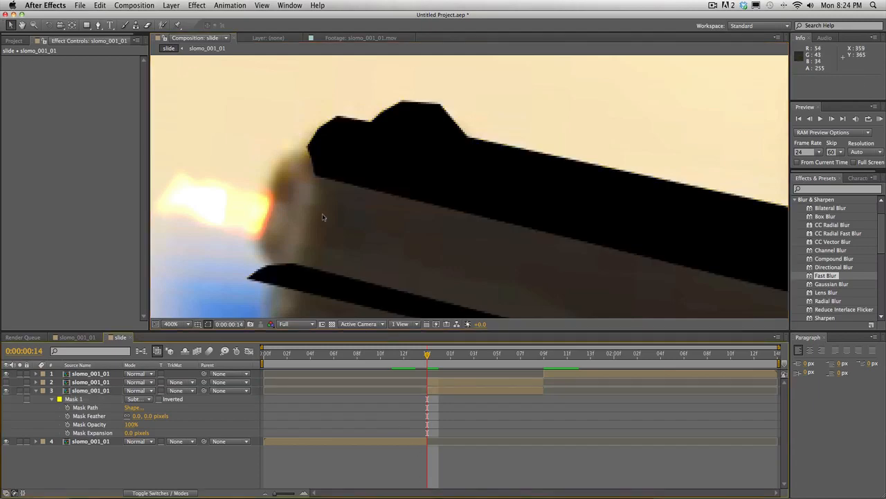
{"action": "scroll", "coordinate": [322, 217], "scroll_direction": "down", "scroll_amount": 4}
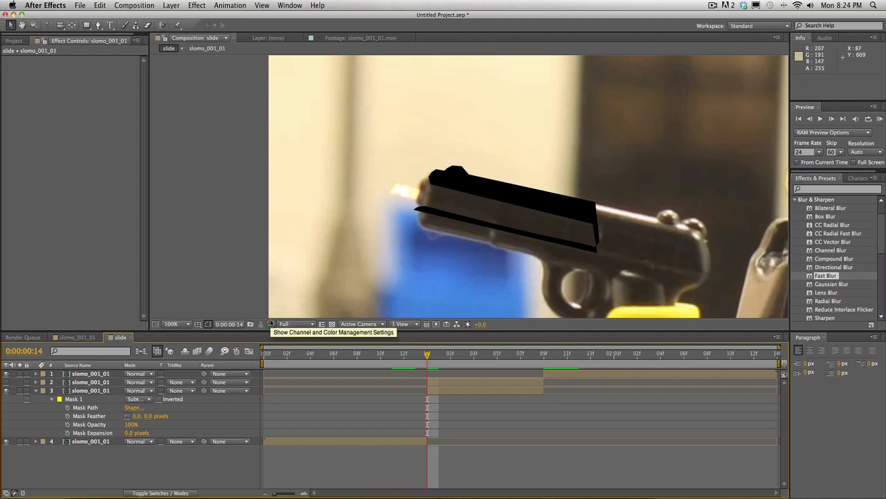
Step: Split the bottom slomo_001_01 layer at 0:00:00:13 and delete the one-frame piece after the split
{"action": "left_click", "coordinate": [415, 354]}
{"action": "left_click_drag", "start_coordinate": [412, 352], "coordinate": [426, 363]}
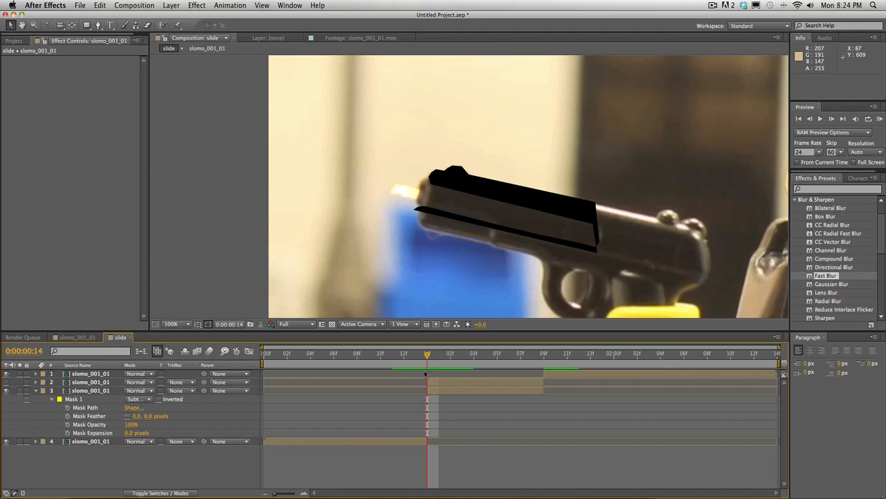
{"action": "key", "text": "Page_Up"}
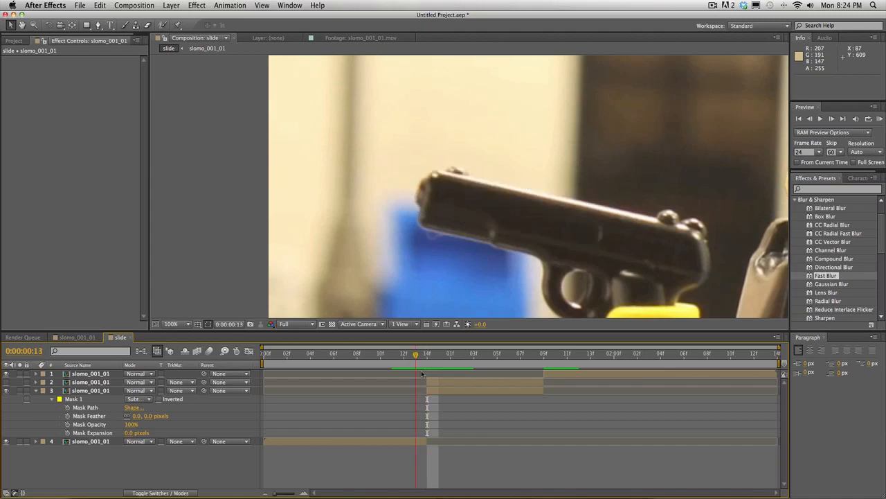
{"action": "mouse_move", "coordinate": [417, 358]}
{"action": "left_mouse_down"}
{"action": "mouse_move", "coordinate": [433, 362]}
{"action": "mouse_move", "coordinate": [421, 367]}
{"action": "left_mouse_up"}
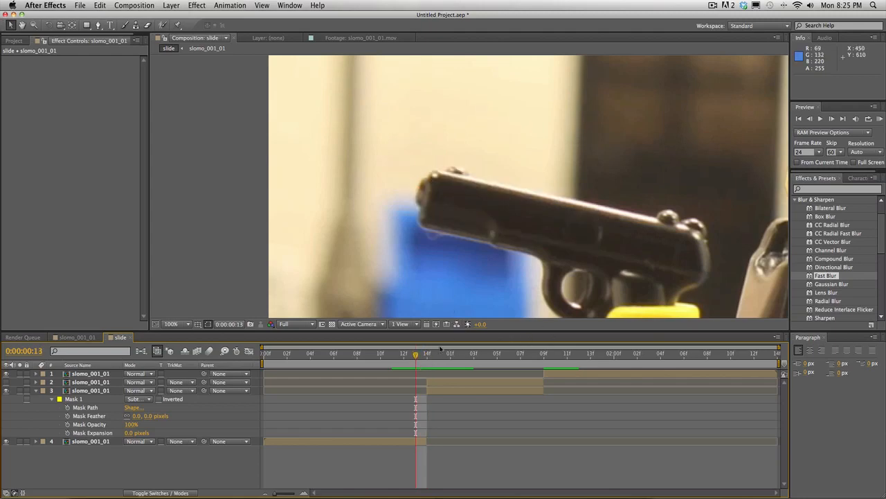
{"action": "mouse_move", "coordinate": [422, 361]}
{"action": "left_mouse_down"}
{"action": "mouse_move", "coordinate": [429, 364]}
{"action": "mouse_move", "coordinate": [420, 362]}
{"action": "left_mouse_up"}
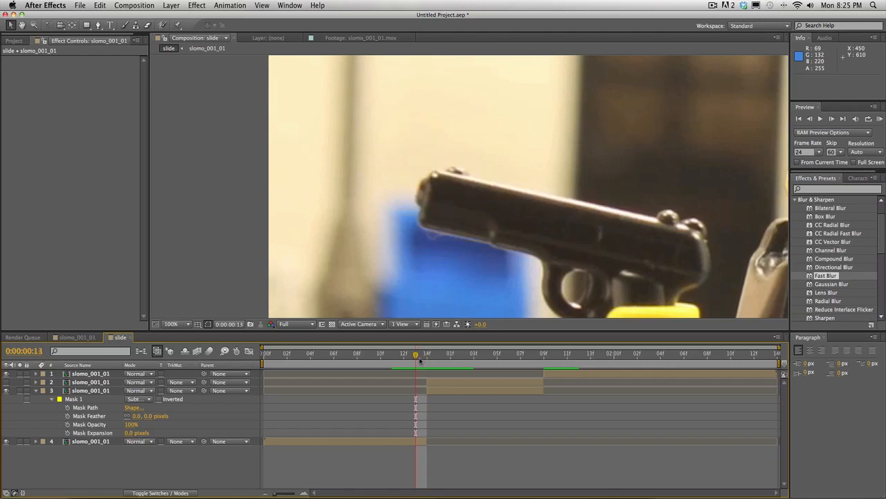
{"action": "left_click", "coordinate": [421, 443]}
{"action": "left_click", "coordinate": [100, 6]}
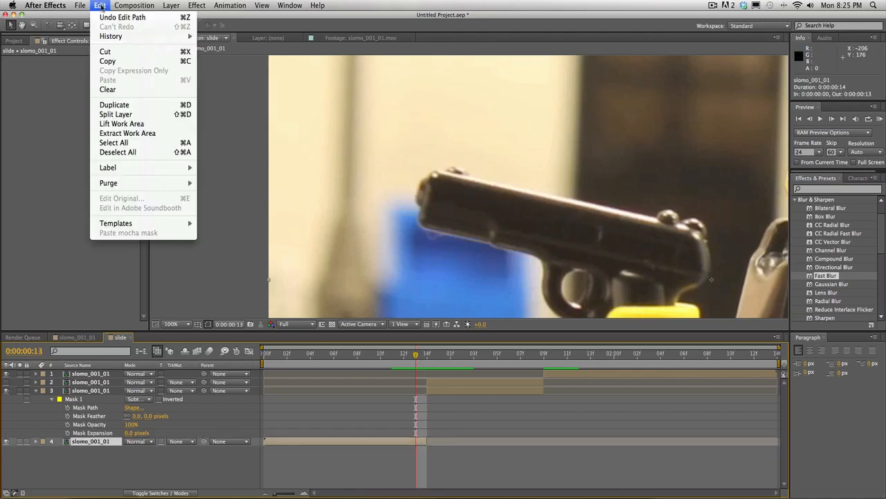
{"action": "left_click", "coordinate": [115, 114]}
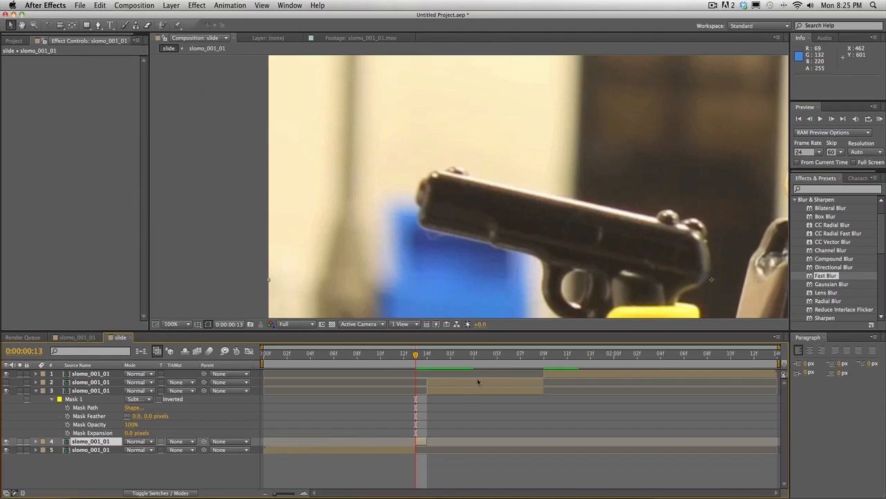
{"action": "key", "text": "Delete"}
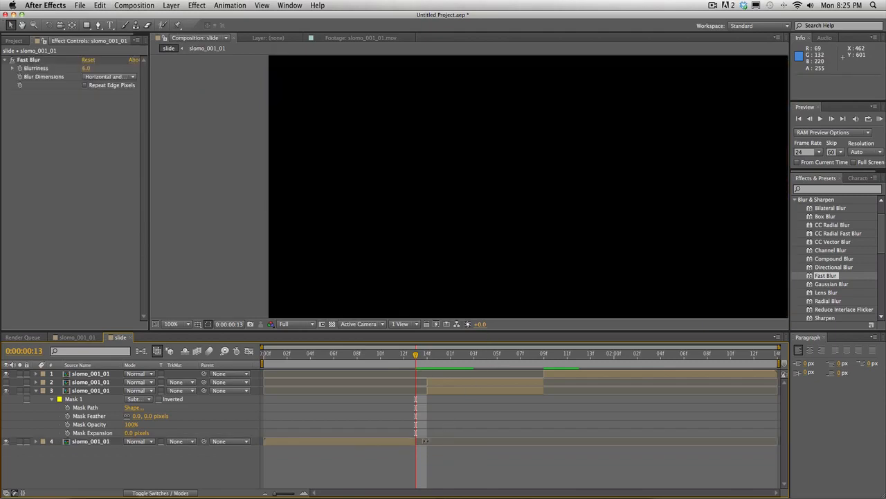
Step: Select layer 3, the masked slomo_001_01 clip, in the slide composition
{"action": "right_click", "coordinate": [421, 390]}
{"action": "left_click", "coordinate": [456, 394]}
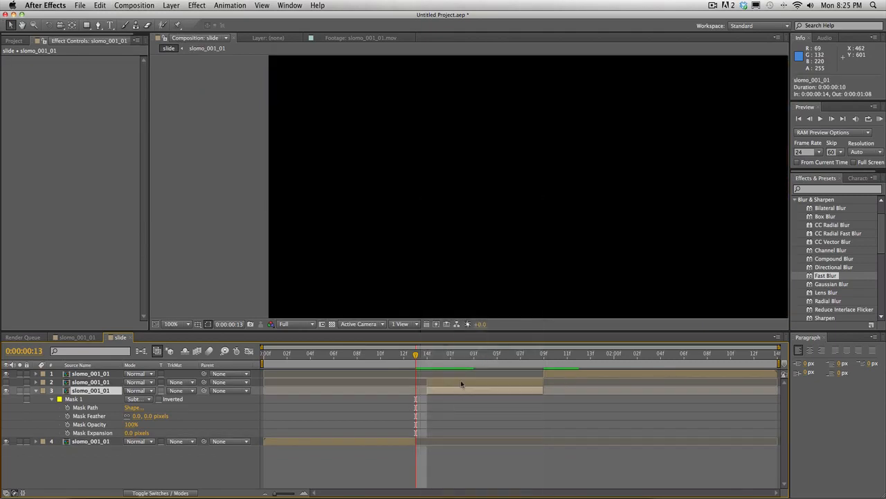
Step: Move the three upper layers together so they start at 0:00:00:13, and turn on the visibility of layer 2
{"action": "left_click", "coordinate": [470, 383], "text": "shift"}
{"action": "left_click", "coordinate": [558, 373], "text": "shift"}
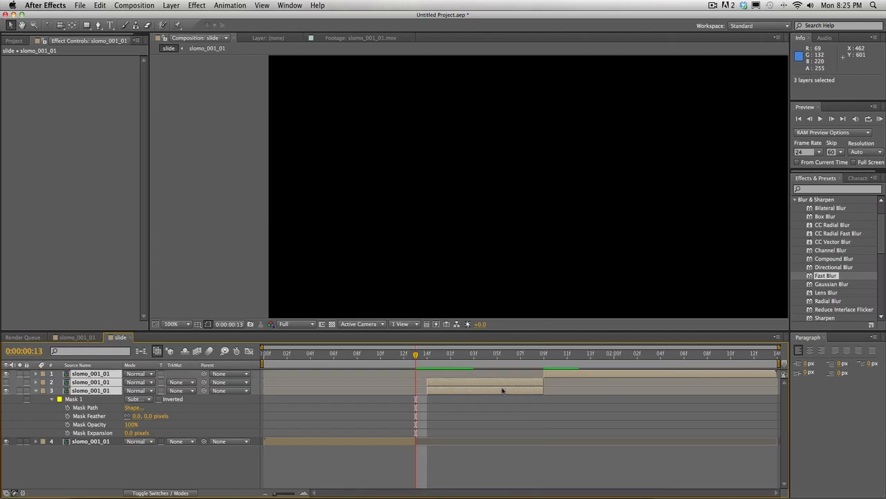
{"action": "key", "text": "bracketleft"}
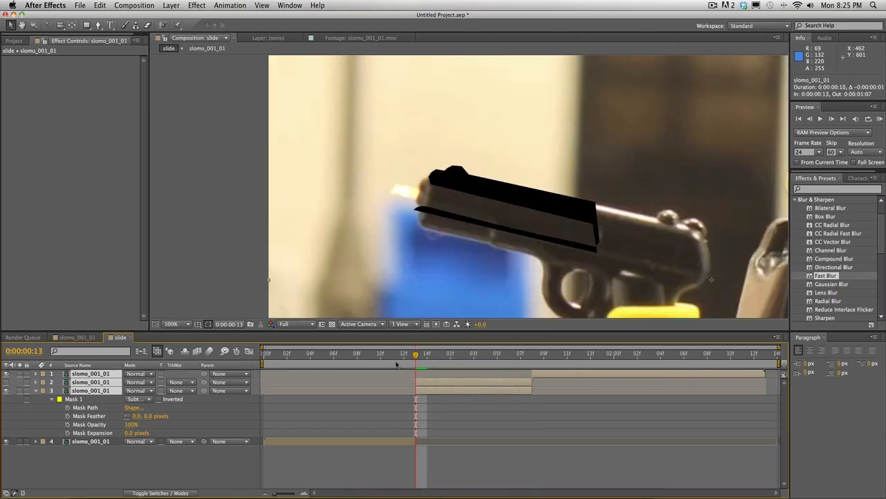
{"action": "left_click", "coordinate": [810, 119]}
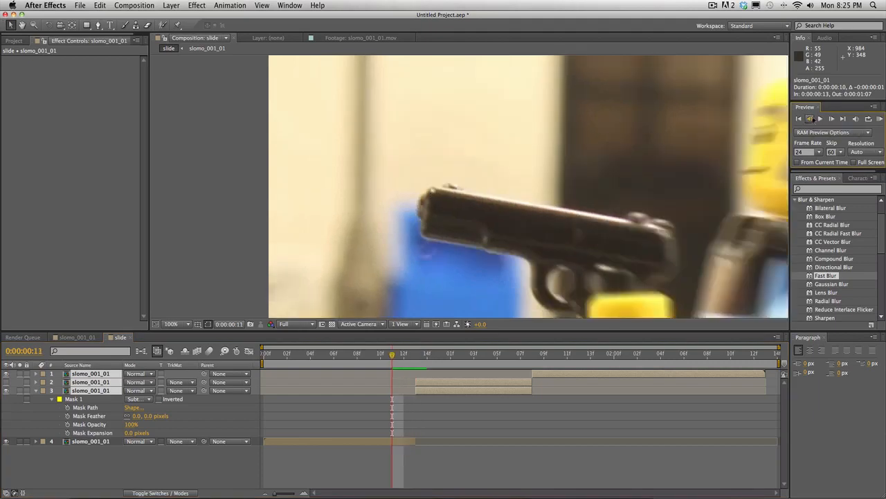
{"action": "left_click", "coordinate": [831, 119]}
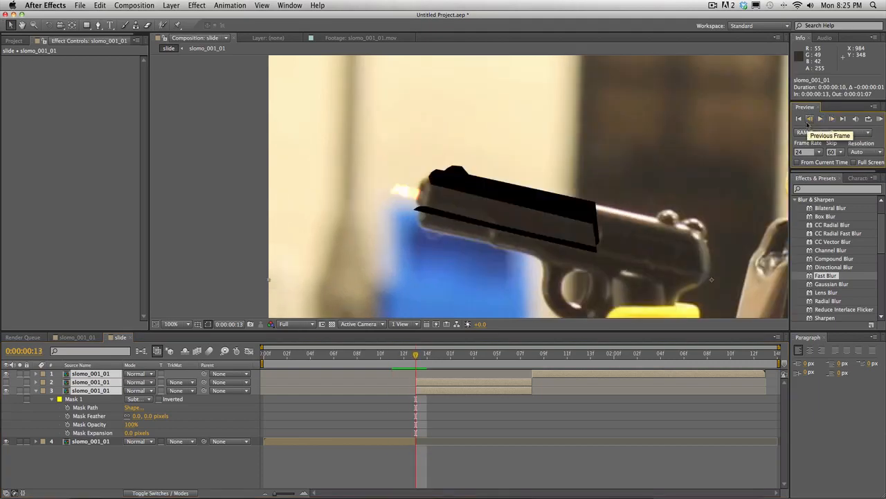
{"action": "left_click", "coordinate": [6, 382]}
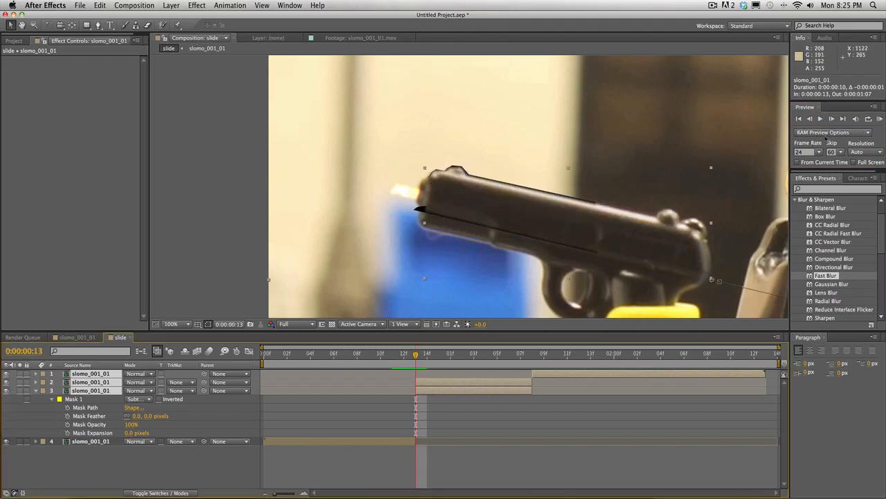
Step: Split layer 4 at 0:00:00:12 and delete the leftover piece after the split
{"action": "left_click", "coordinate": [809, 119]}
{"action": "left_click", "coordinate": [414, 437]}
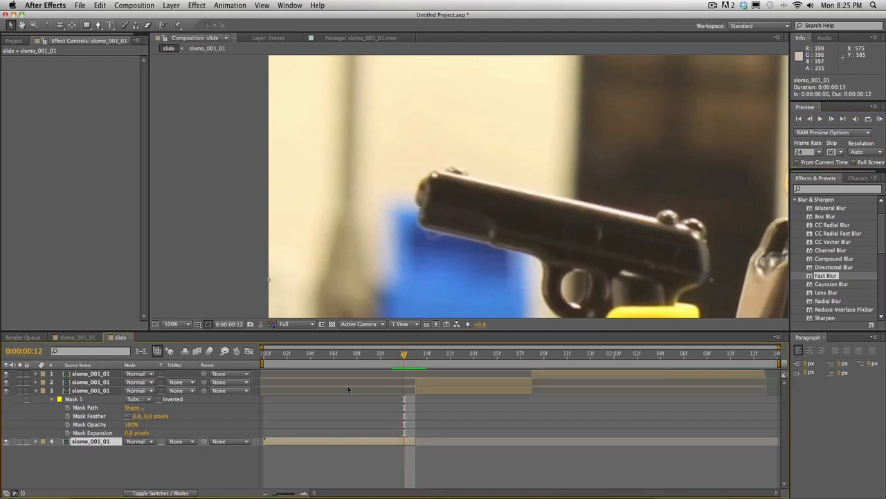
{"action": "left_click", "coordinate": [100, 5]}
{"action": "left_click", "coordinate": [139, 124]}
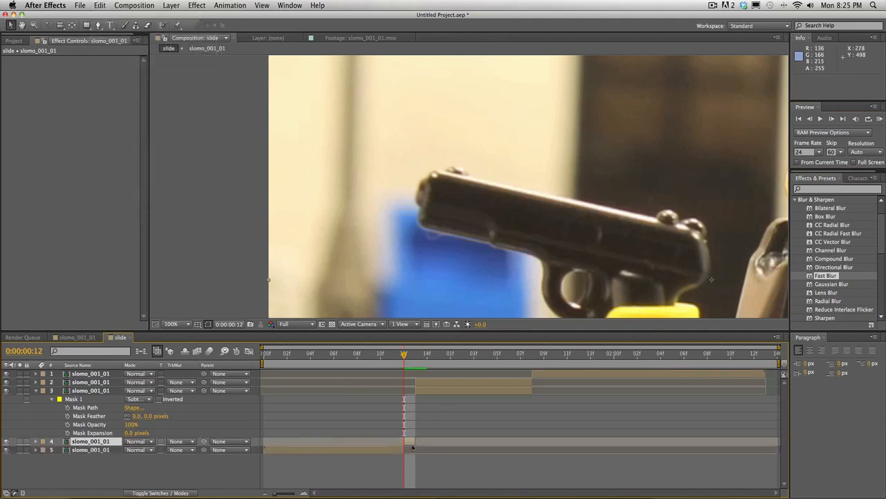
{"action": "key", "text": "Delete"}
Step: Shift the three upper layers one frame earlier so they start at 0:00:00:12
{"action": "left_click", "coordinate": [558, 376]}
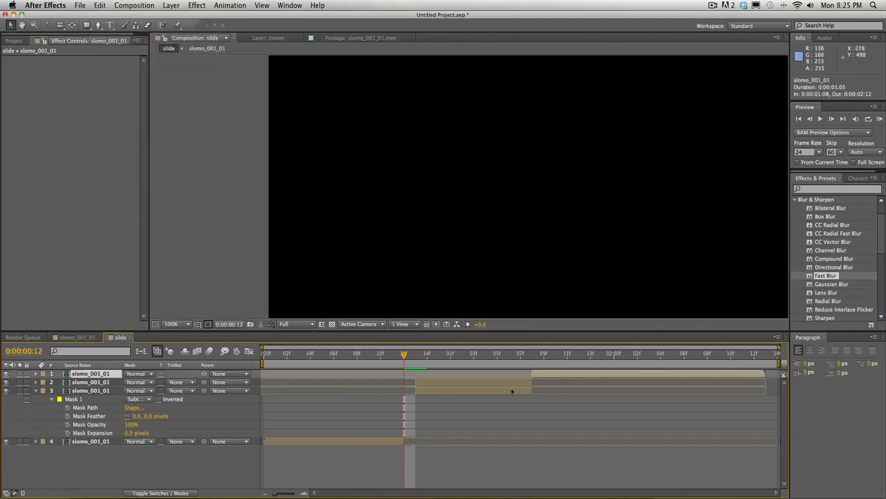
{"action": "left_click", "coordinate": [511, 388], "text": "shift"}
{"action": "left_click_drag", "start_coordinate": [508, 385], "coordinate": [497, 385]}
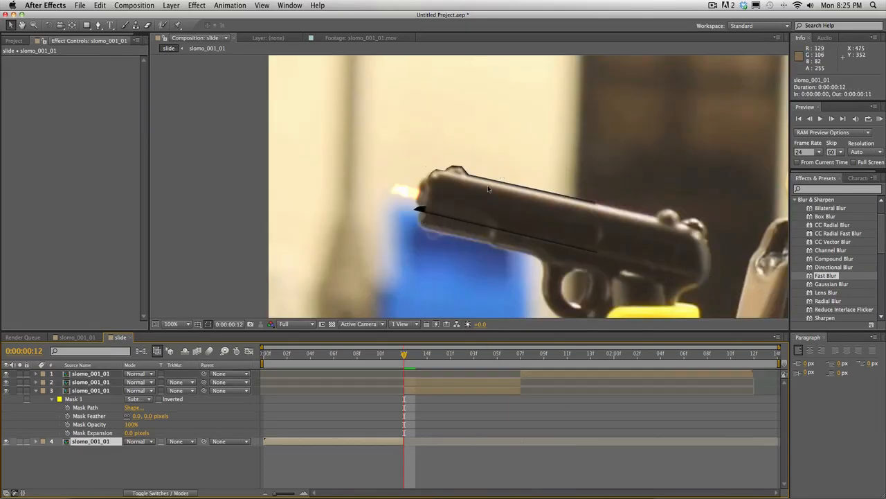
Step: Hide layer 2 to expose the hole cut by the mask on layer 3
{"action": "left_click", "coordinate": [509, 386]}
{"action": "left_click", "coordinate": [514, 431]}
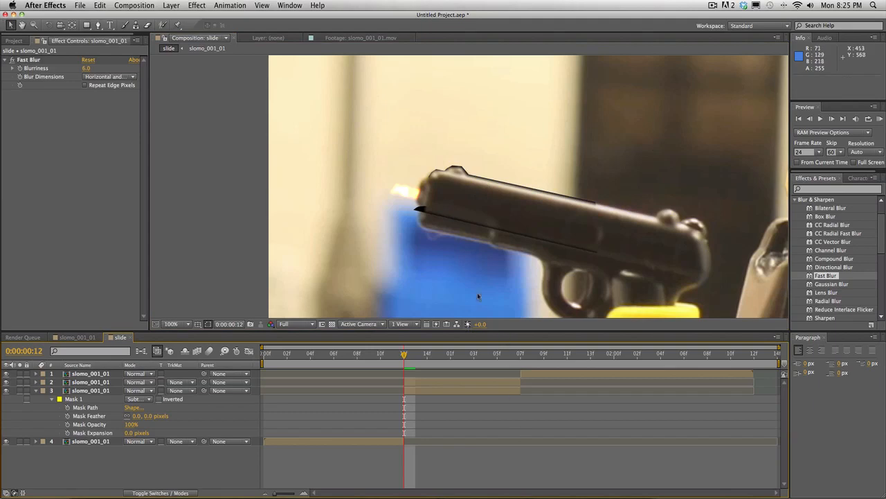
{"action": "left_click", "coordinate": [426, 391]}
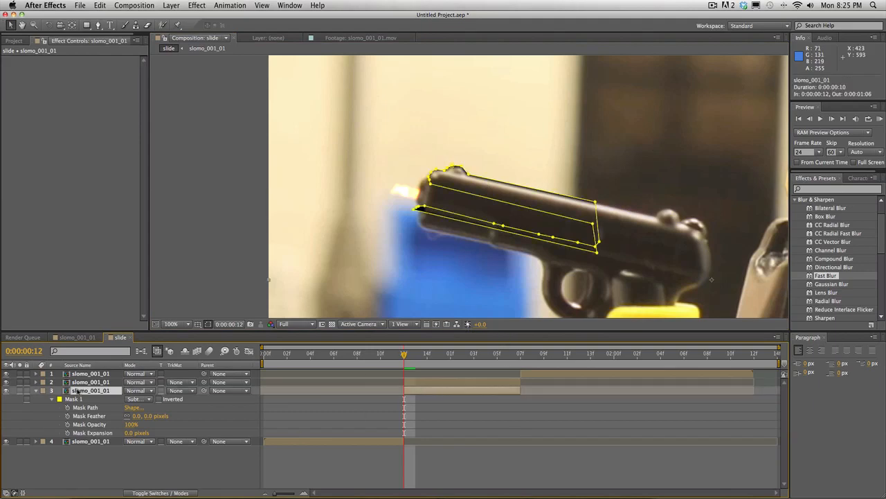
{"action": "left_click", "coordinate": [6, 382]}
{"action": "left_click", "coordinate": [568, 417]}
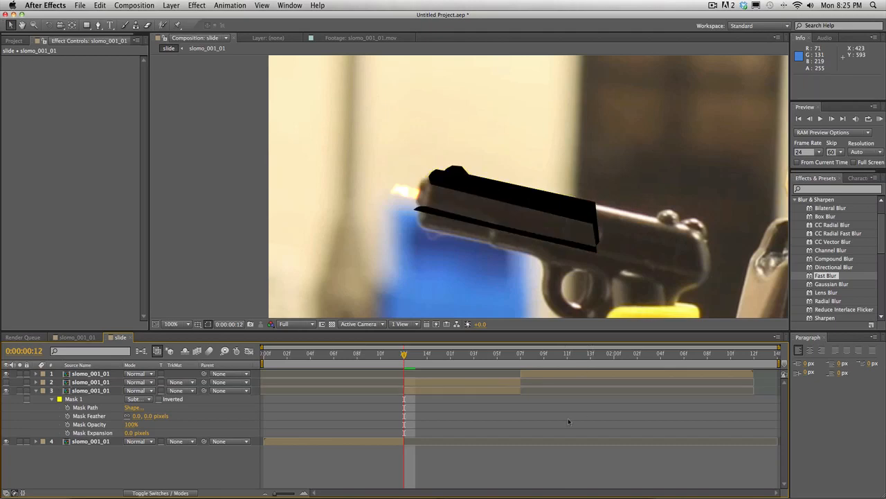
Step: Duplicate the masked layer 3
{"action": "left_click", "coordinate": [469, 385]}
{"action": "left_click", "coordinate": [468, 391]}
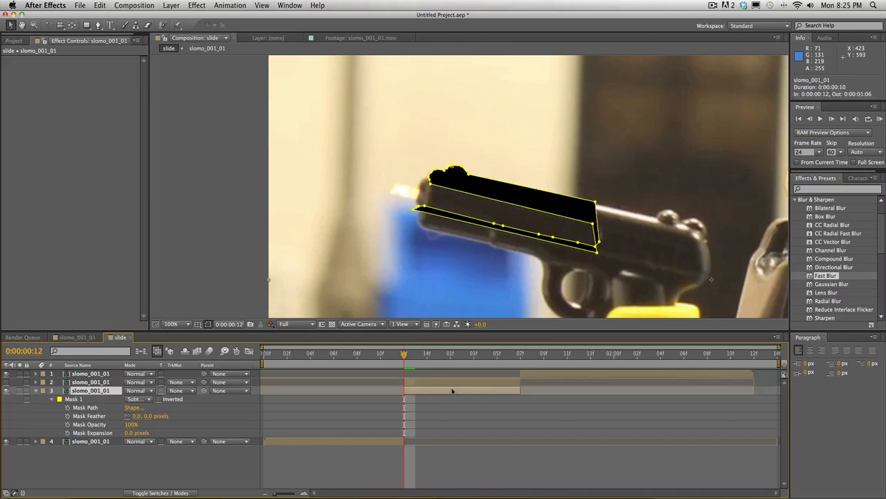
{"action": "left_click", "coordinate": [455, 384]}
{"action": "left_click", "coordinate": [456, 390]}
{"action": "key", "text": "super+d"}
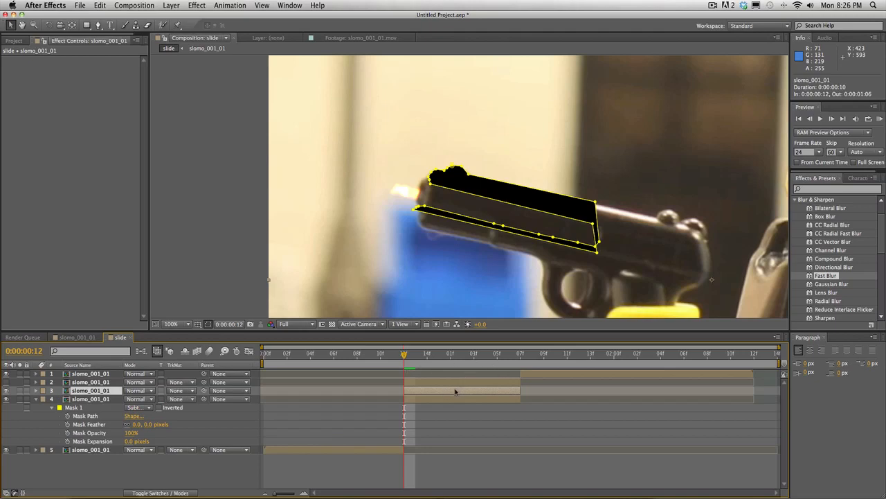
Step: Reveal the mask properties and delete Mask 1 from the upper copy of the duplicated layer
{"action": "key", "text": "super+v"}
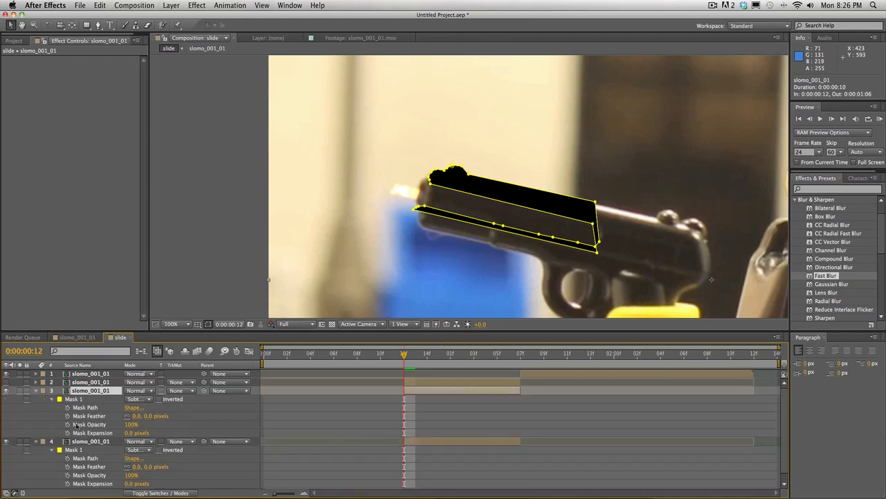
{"action": "scroll", "coordinate": [77, 424], "scroll_direction": "down", "scroll_amount": 1}
{"action": "left_click", "coordinate": [37, 434]}
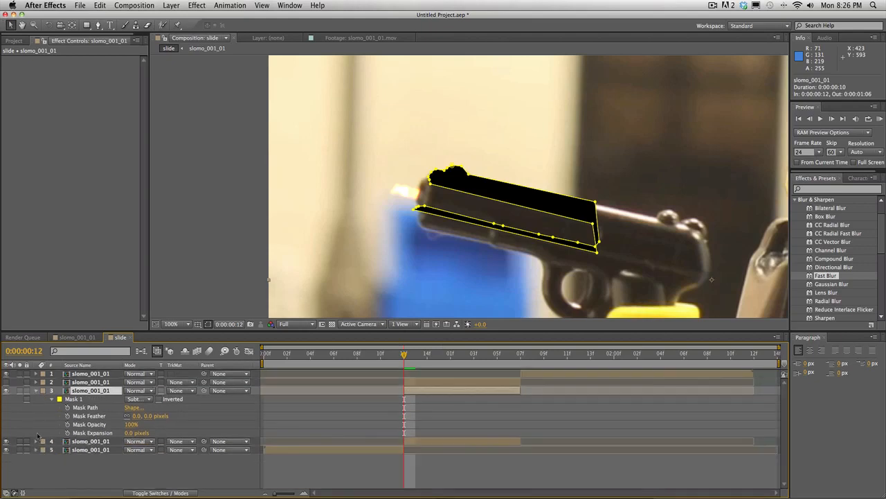
{"action": "left_click", "coordinate": [72, 400]}
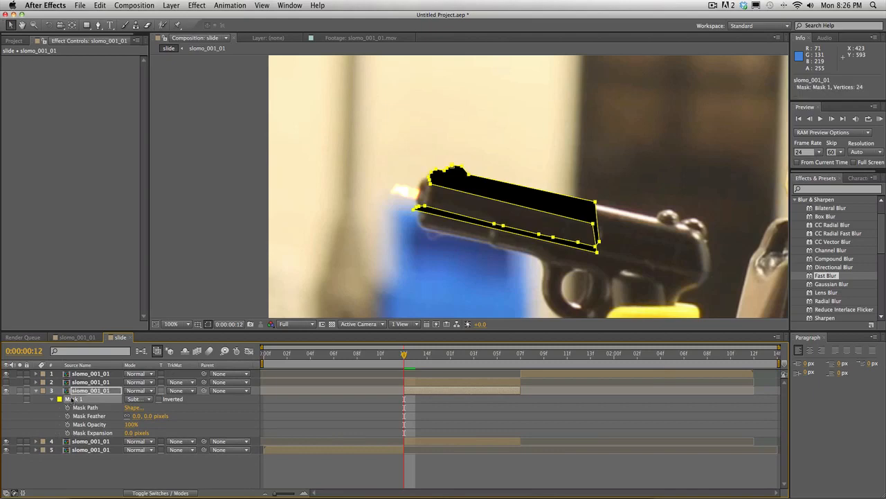
{"action": "key", "text": "Delete"}
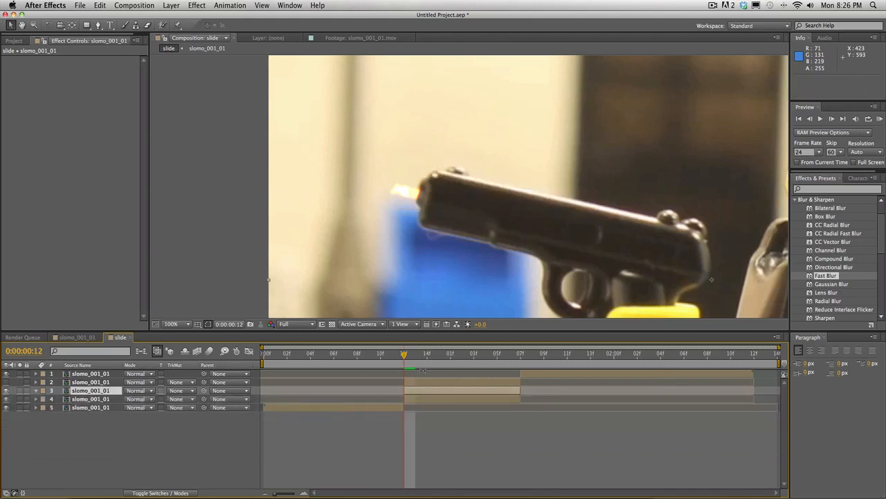
Step: Move the masked layer above its unmasked duplicate in the layer stack and select the unmasked duplicate
{"action": "left_click", "coordinate": [422, 398]}
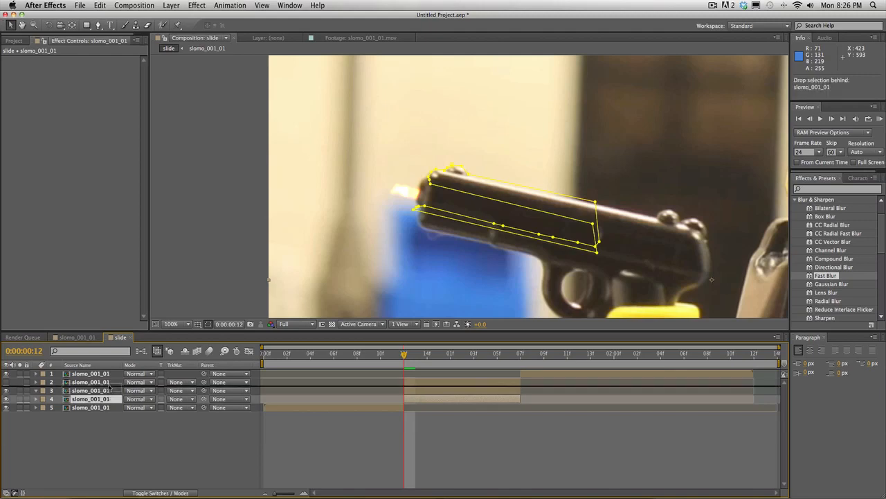
{"action": "left_click", "coordinate": [104, 390]}
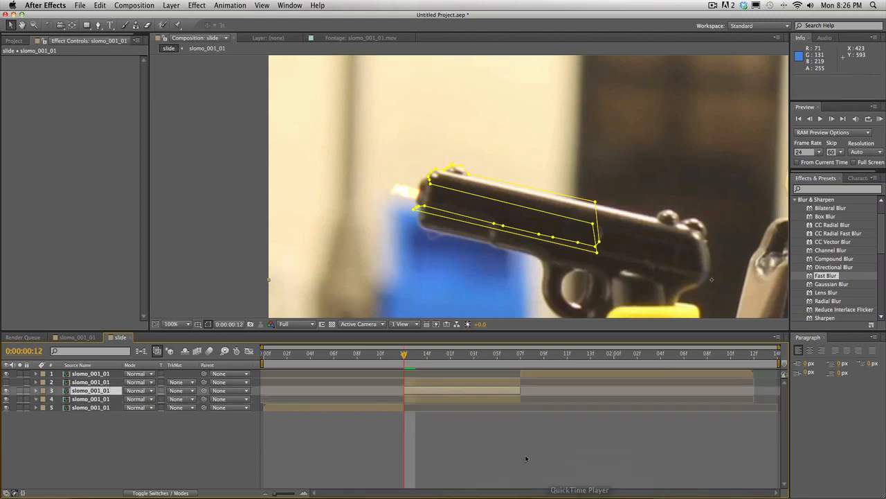
{"action": "left_click", "coordinate": [428, 399]}
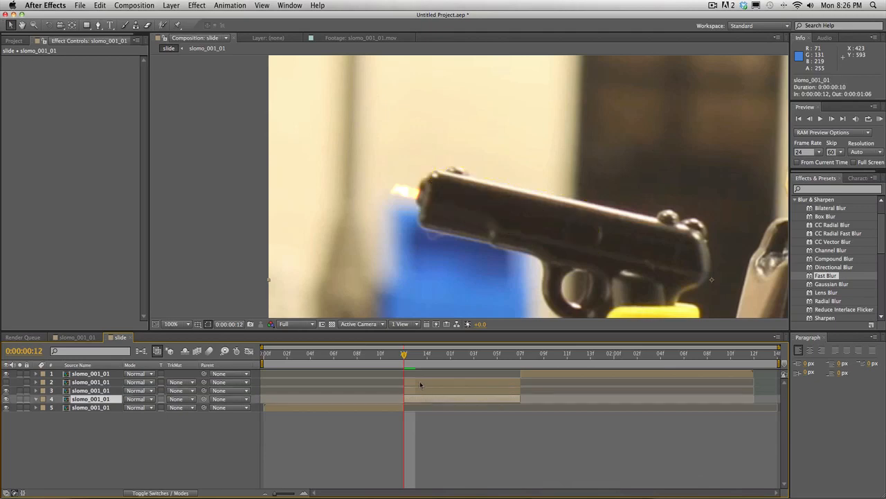
{"action": "left_click", "coordinate": [421, 394]}
Step: Lower the opacity of the unmasked duplicate, layer 4, to 59%
{"action": "left_click", "coordinate": [98, 25]}
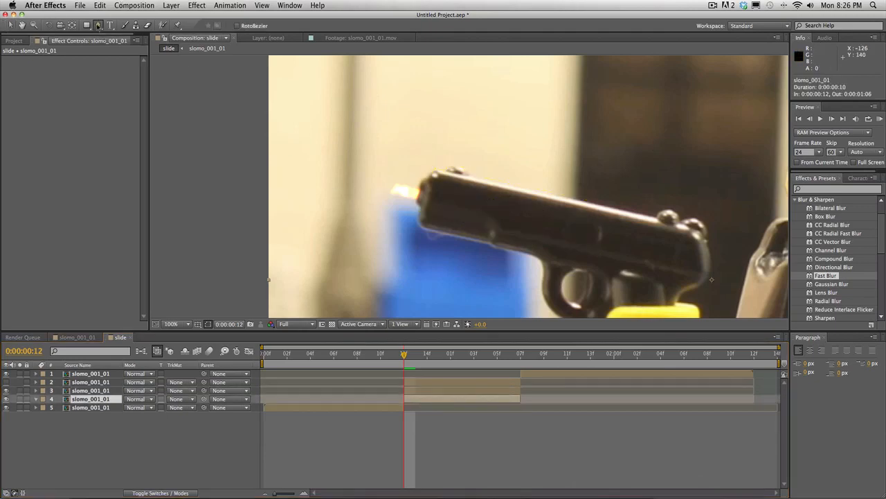
{"action": "mouse_move", "coordinate": [404, 358]}
{"action": "left_mouse_down"}
{"action": "mouse_move", "coordinate": [416, 365]}
{"action": "mouse_move", "coordinate": [396, 364]}
{"action": "mouse_move", "coordinate": [416, 366]}
{"action": "mouse_move", "coordinate": [407, 367]}
{"action": "left_mouse_up"}
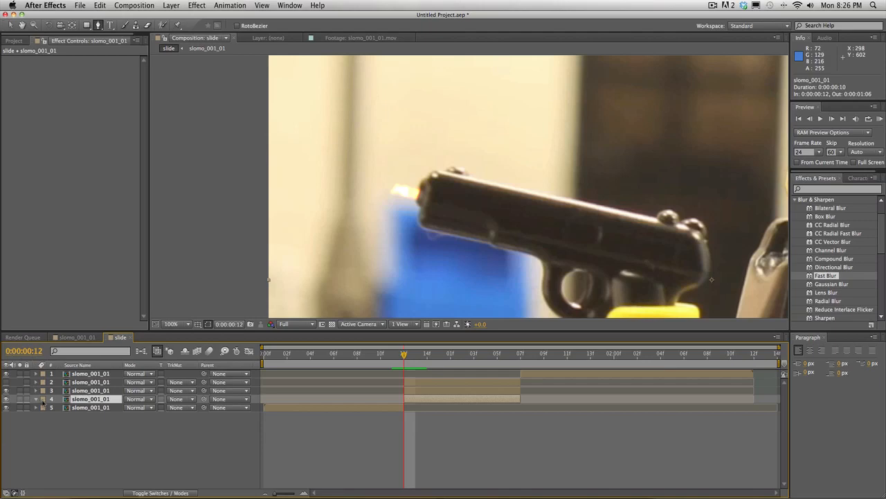
{"action": "left_click", "coordinate": [35, 400]}
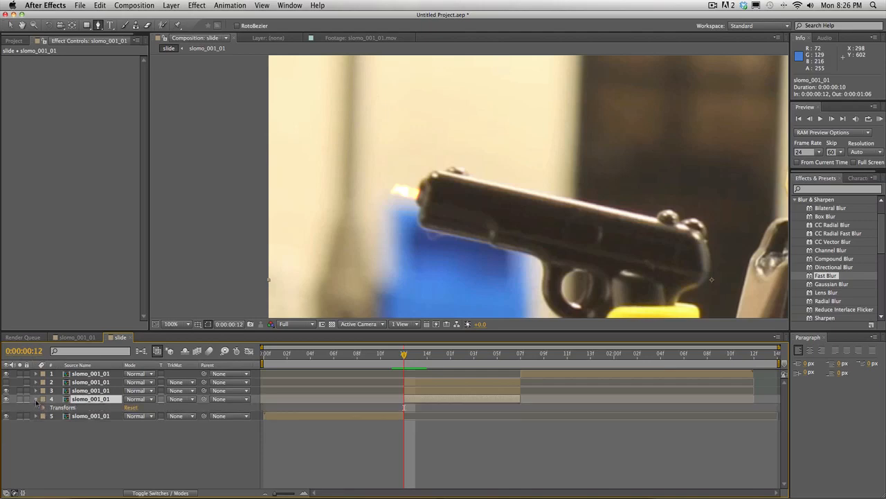
{"action": "left_click", "coordinate": [44, 407]}
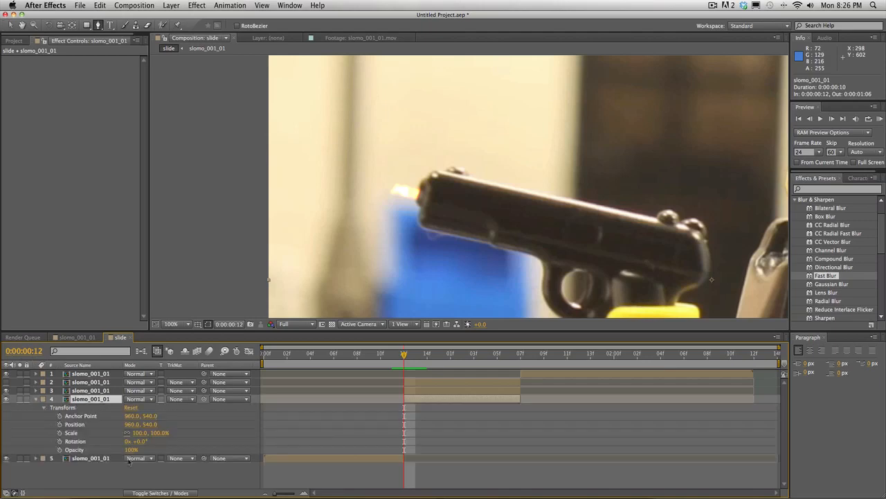
{"action": "left_click", "coordinate": [93, 448]}
{"action": "left_click_drag", "start_coordinate": [91, 443], "coordinate": [110, 448]}
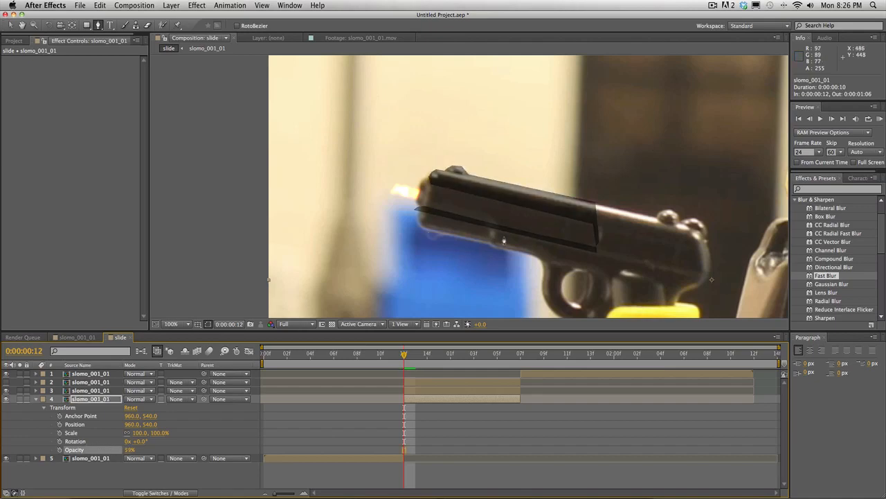
Step: Draw a closed four-point Pen mask on layer 4 around the blue background area below the gun barrel
{"action": "left_click", "coordinate": [445, 392]}
{"action": "left_click", "coordinate": [450, 400]}
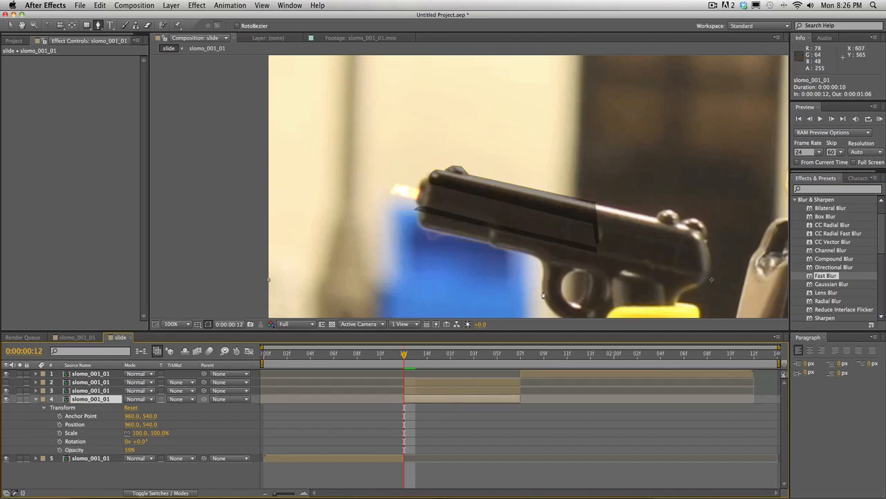
{"action": "left_click", "coordinate": [527, 255]}
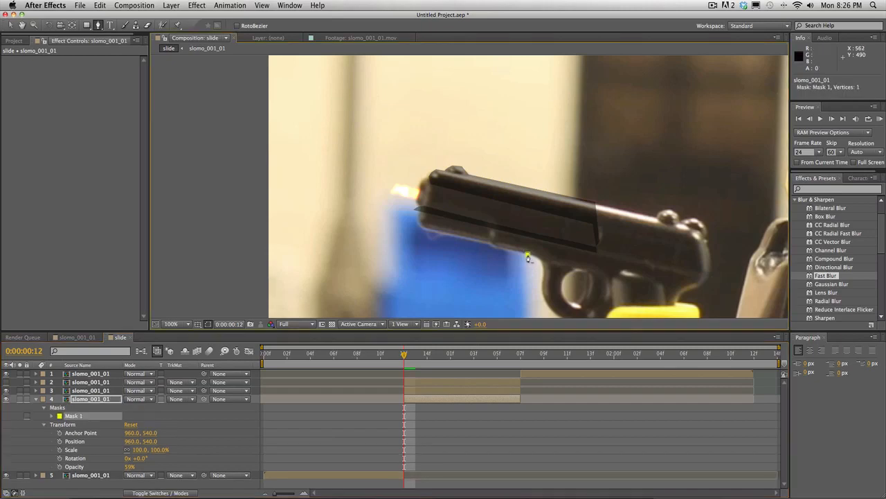
{"action": "left_click", "coordinate": [529, 315]}
{"action": "left_click", "coordinate": [420, 312]}
{"action": "left_click", "coordinate": [418, 235]}
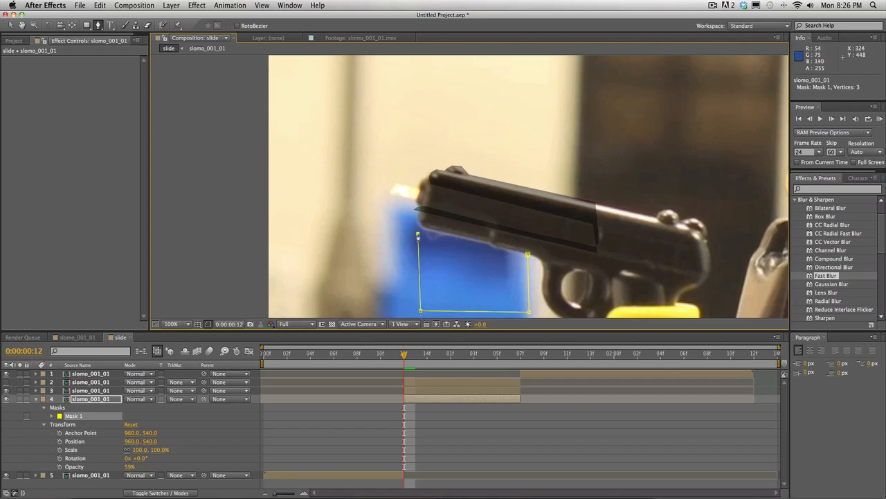
{"action": "left_click", "coordinate": [413, 214]}
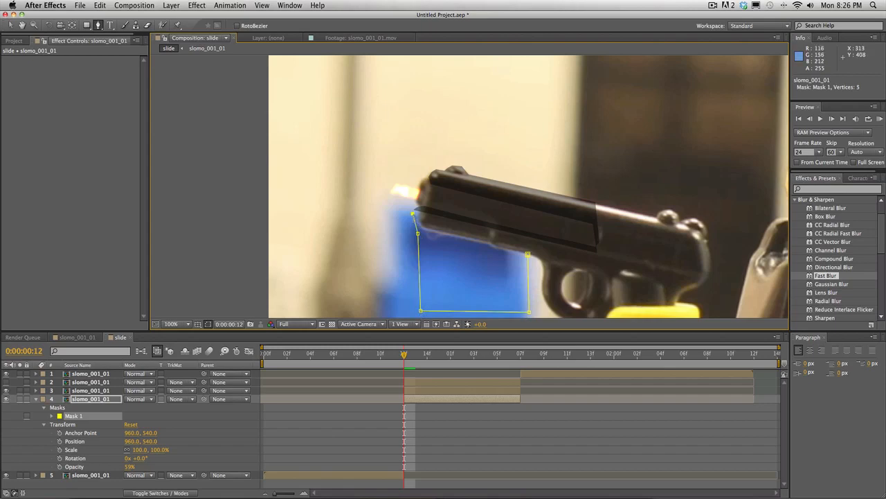
{"action": "left_click", "coordinate": [104, 5]}
{"action": "left_click", "coordinate": [118, 14]}
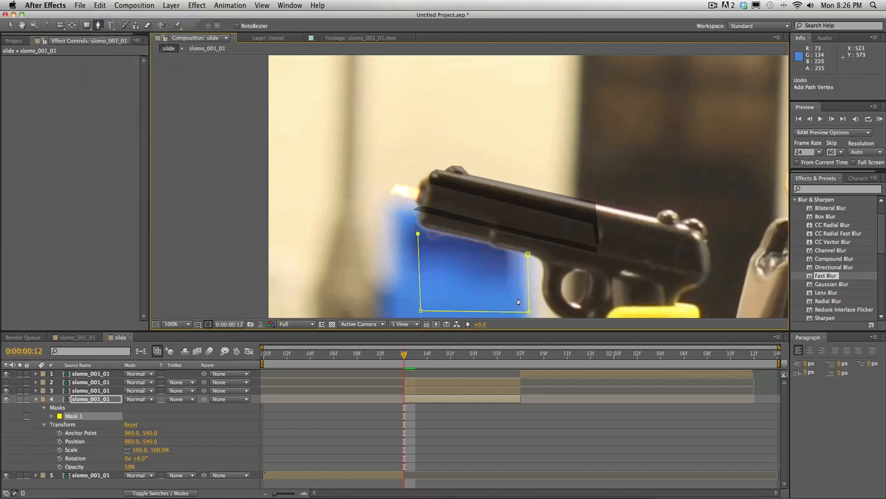
{"action": "left_click", "coordinate": [528, 255]}
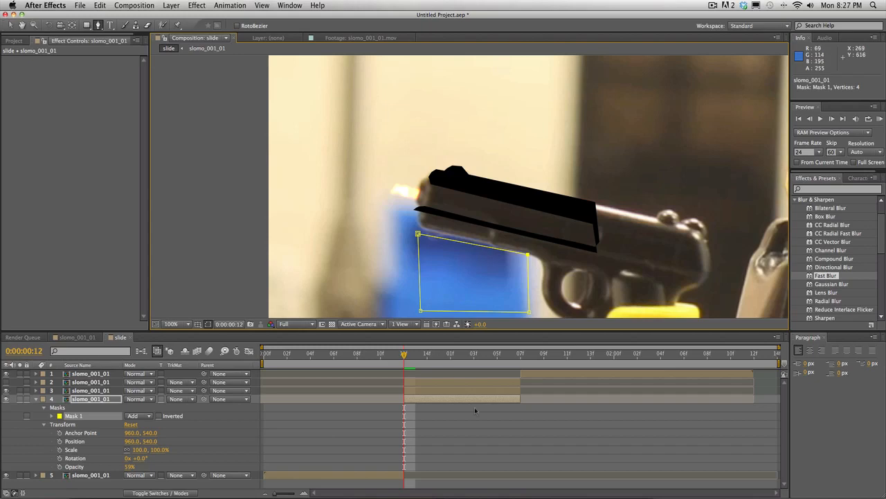
Step: Move the masked blue patch up to position 949, 477 so it fills part of the lower black gap in the gun
{"action": "left_click", "coordinate": [11, 25]}
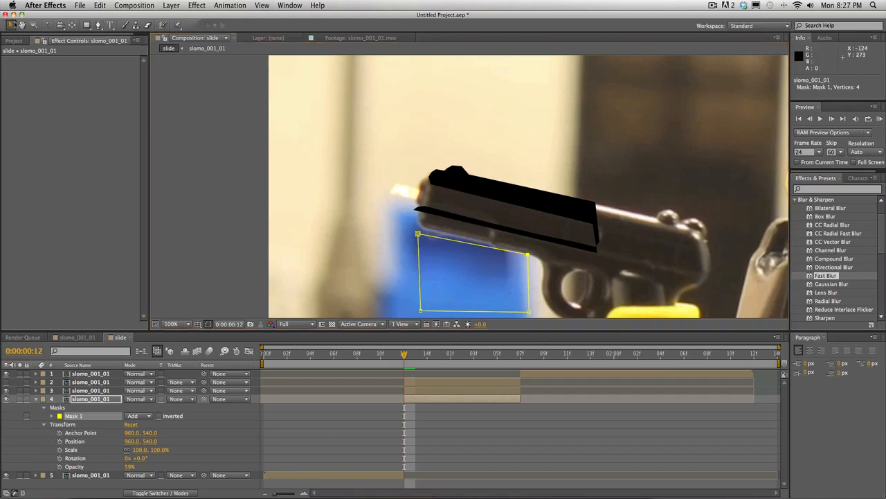
{"action": "left_click", "coordinate": [466, 260]}
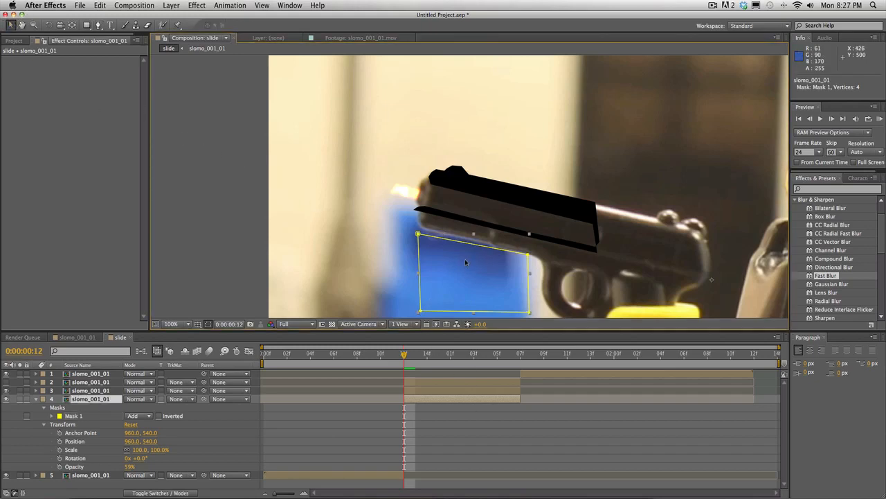
{"action": "left_click_drag", "start_coordinate": [467, 275], "coordinate": [458, 243]}
{"action": "left_click", "coordinate": [489, 439]}
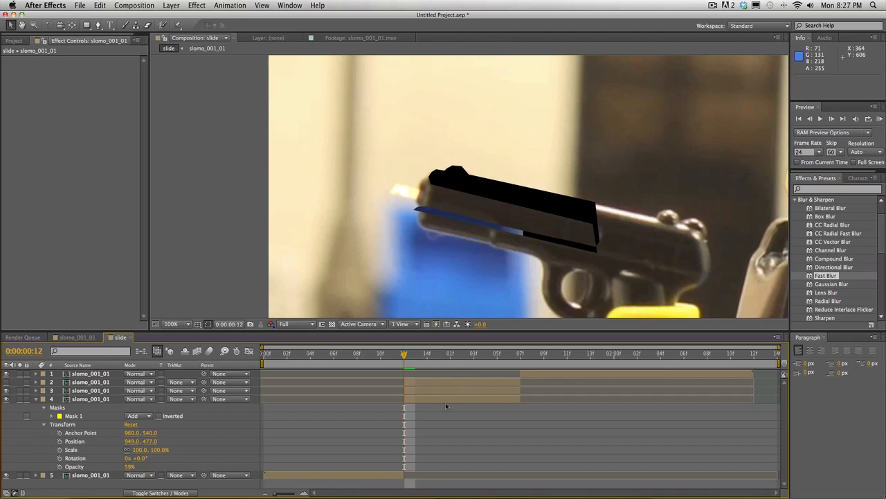
Step: Set the feather of the subtract mask on layer 3 to 43 pixels
{"action": "left_click", "coordinate": [445, 399]}
{"action": "left_click", "coordinate": [446, 390]}
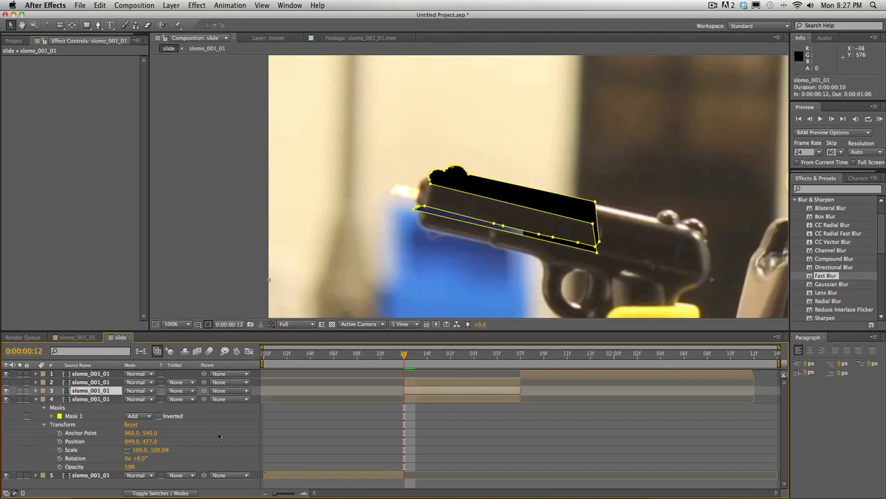
{"action": "left_click", "coordinate": [37, 390]}
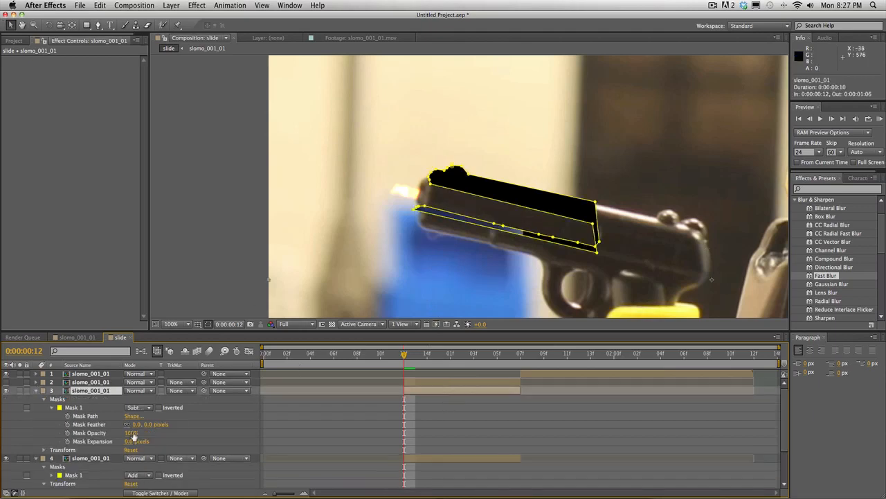
{"action": "left_click_drag", "start_coordinate": [142, 428], "coordinate": [172, 428]}
{"action": "left_click", "coordinate": [335, 439]}
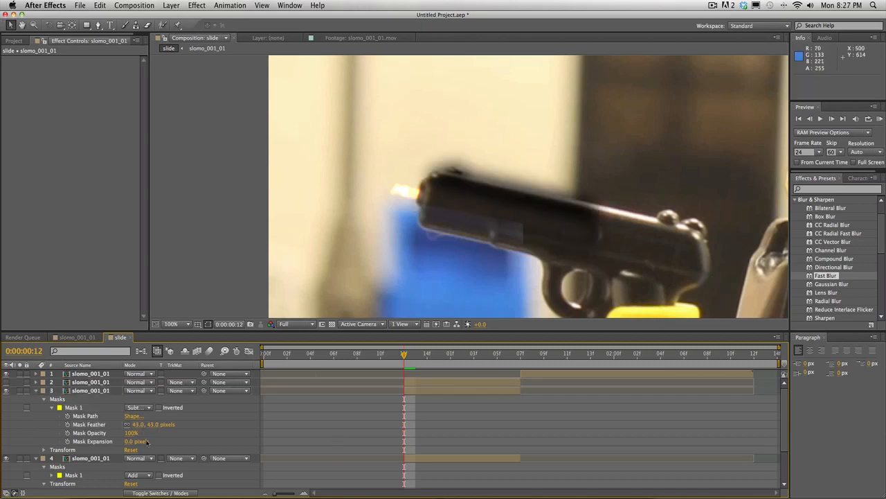
Step: Lower the opacity of the blue patch, layer 4, to 0% and preview the frames around 0:00:00:12
{"action": "scroll", "coordinate": [89, 454], "scroll_direction": "down", "scroll_amount": 3}
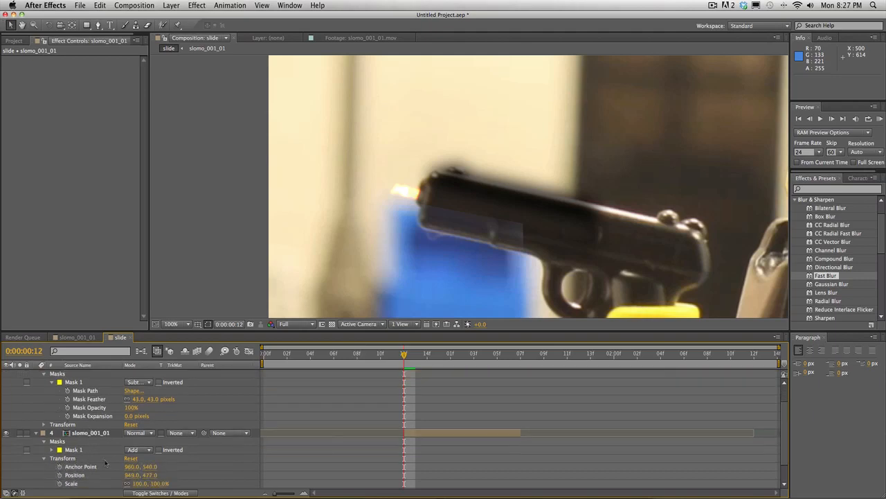
{"action": "scroll", "coordinate": [231, 477], "scroll_direction": "down", "scroll_amount": 1}
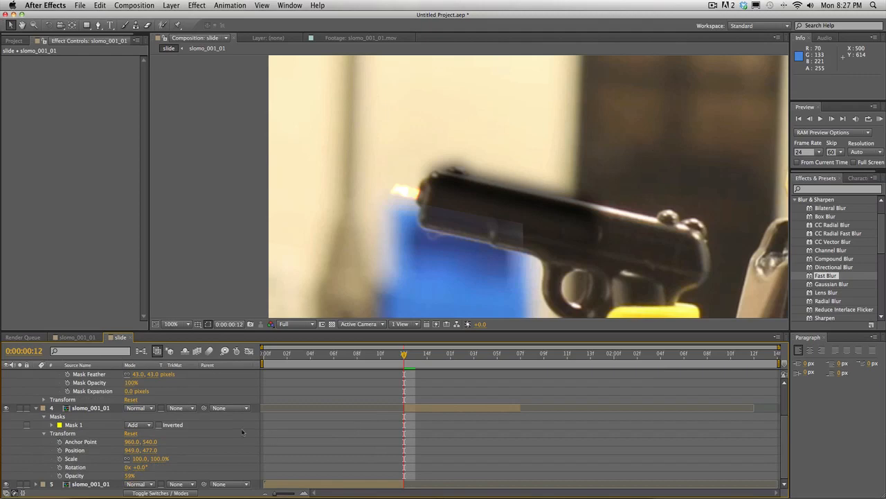
{"action": "left_click_drag", "start_coordinate": [128, 476], "coordinate": [88, 468]}
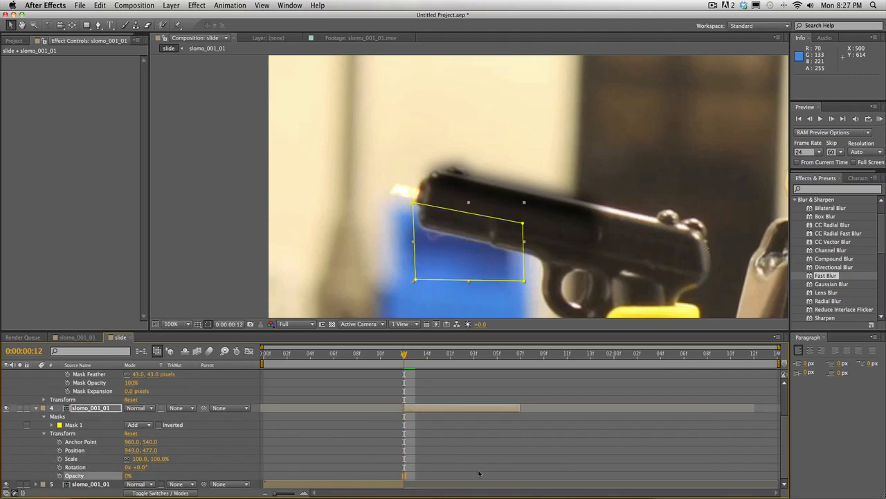
{"action": "left_click", "coordinate": [349, 471]}
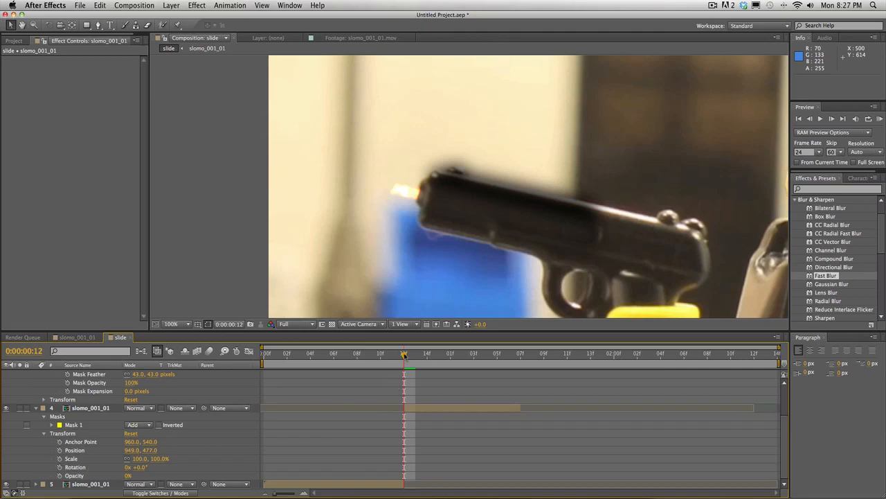
{"action": "left_click_drag", "start_coordinate": [404, 356], "coordinate": [405, 374]}
Step: Reset the feather of layer 3's subtract mask to 0 pixels
{"action": "scroll", "coordinate": [131, 401], "scroll_direction": "up", "scroll_amount": 1}
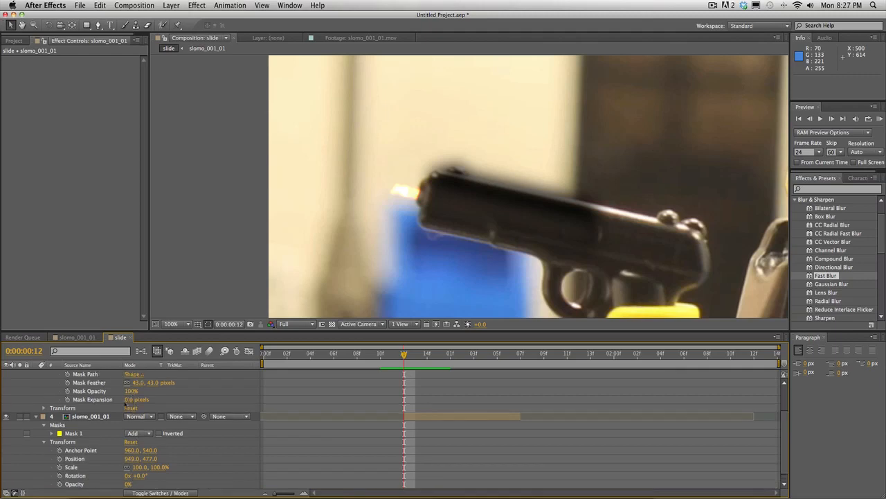
{"action": "scroll", "coordinate": [116, 410], "scroll_direction": "up", "scroll_amount": 2}
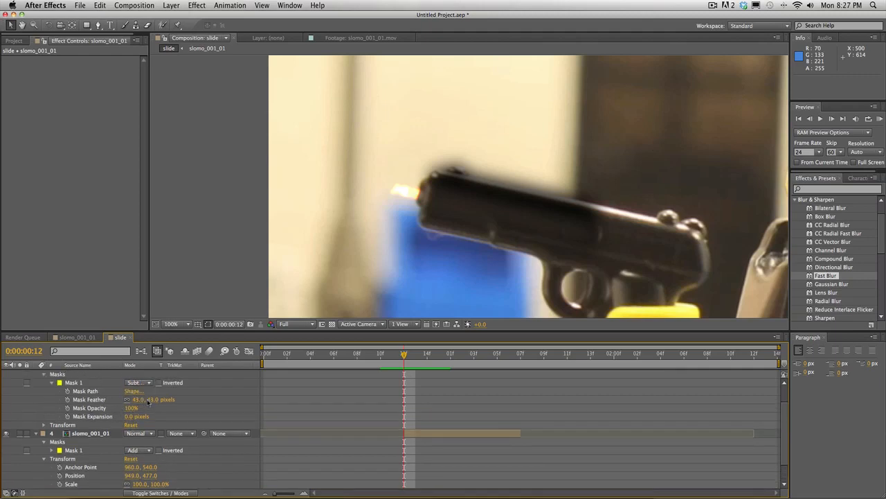
{"action": "left_click_drag", "start_coordinate": [147, 399], "coordinate": [119, 399]}
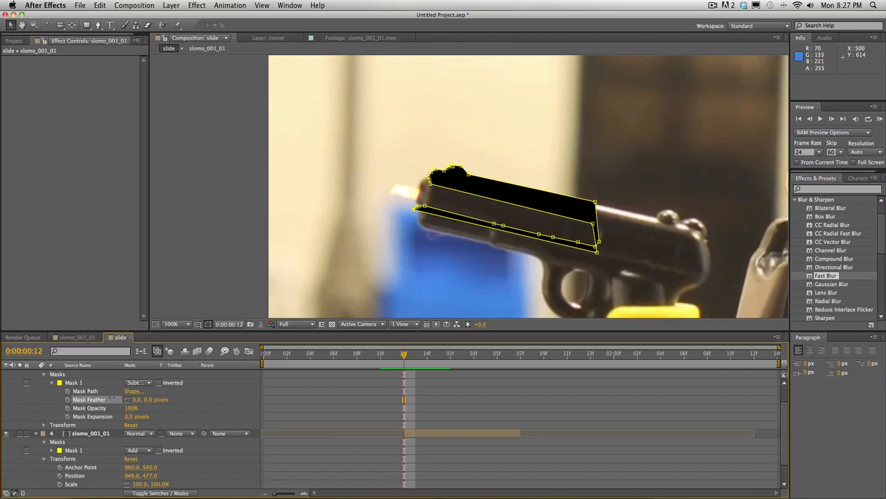
{"action": "left_click", "coordinate": [307, 397]}
Step: Raise the opacity of the blue patch, layer 4, to 100%
{"action": "scroll", "coordinate": [153, 440], "scroll_direction": "down", "scroll_amount": 3}
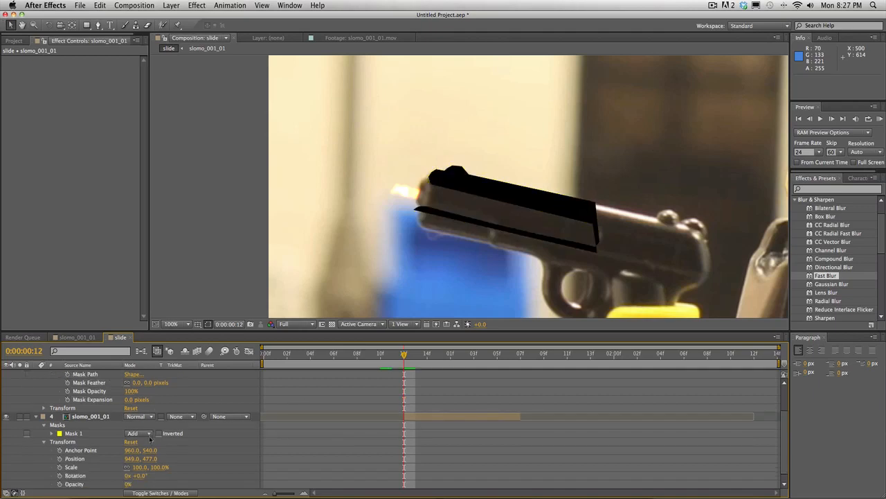
{"action": "left_click_drag", "start_coordinate": [127, 475], "coordinate": [181, 474]}
{"action": "left_click", "coordinate": [308, 426]}
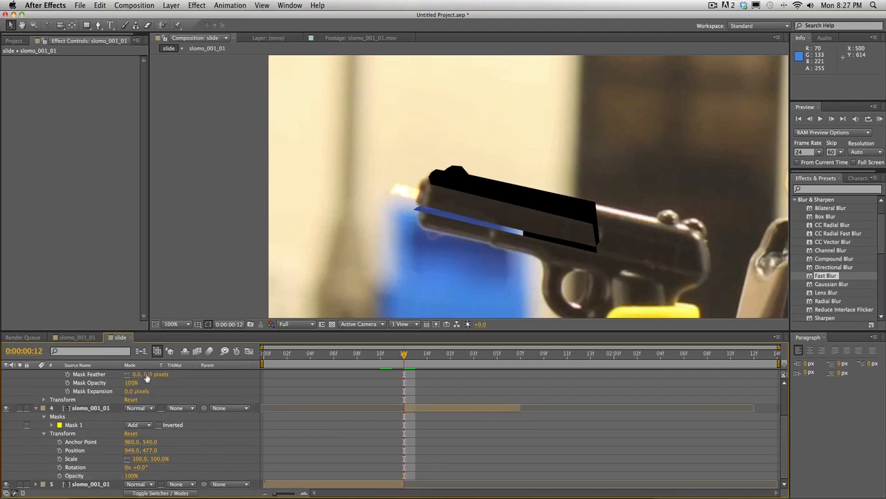
Step: Feather the subtract mask on layer 3 by 16 pixels
{"action": "mouse_move", "coordinate": [146, 377]}
{"action": "left_mouse_down"}
{"action": "mouse_move", "coordinate": [164, 377]}
{"action": "mouse_move", "coordinate": [153, 374]}
{"action": "left_mouse_up"}
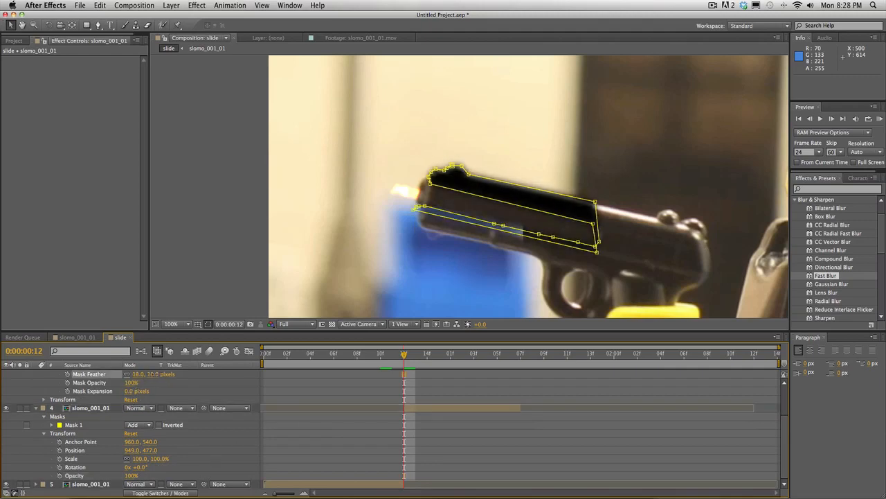
{"action": "left_click", "coordinate": [300, 400]}
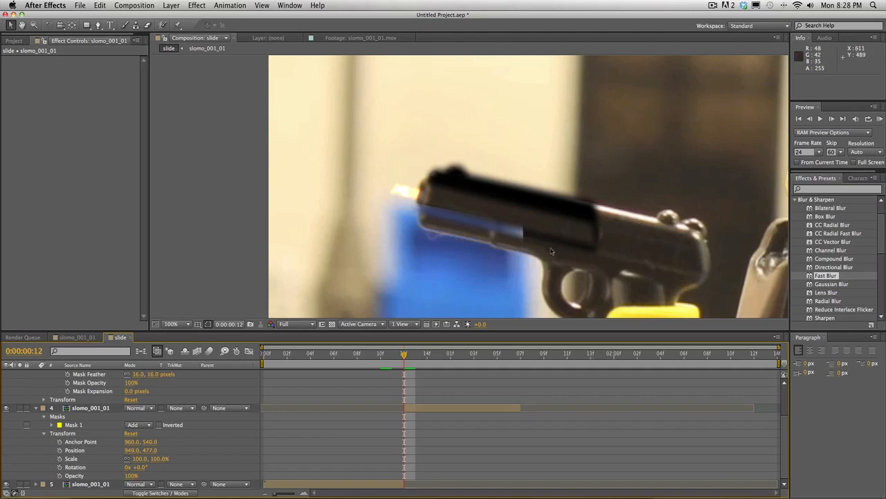
{"action": "left_click", "coordinate": [518, 235]}
{"action": "left_click", "coordinate": [477, 393]}
Step: Turn on the visibility of the slide layer, layer 2, and preview its motion around 0:00:00:12
{"action": "scroll", "coordinate": [17, 422], "scroll_direction": "up", "scroll_amount": 3}
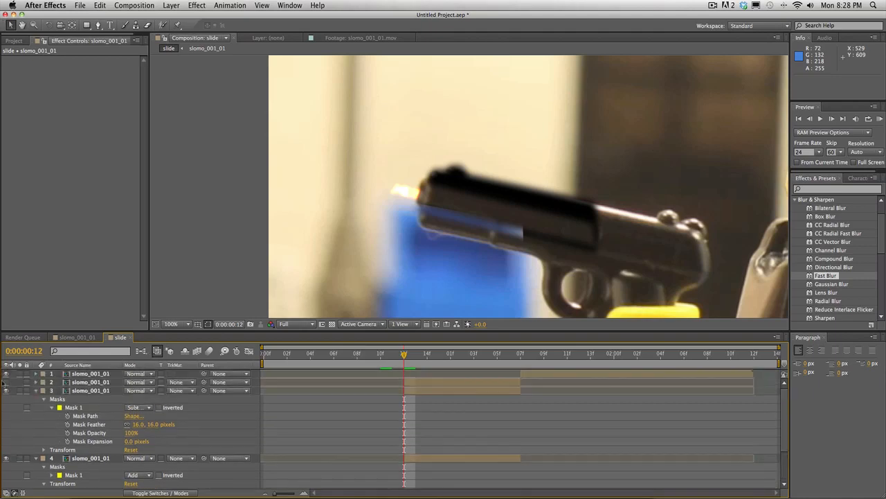
{"action": "left_click", "coordinate": [6, 382]}
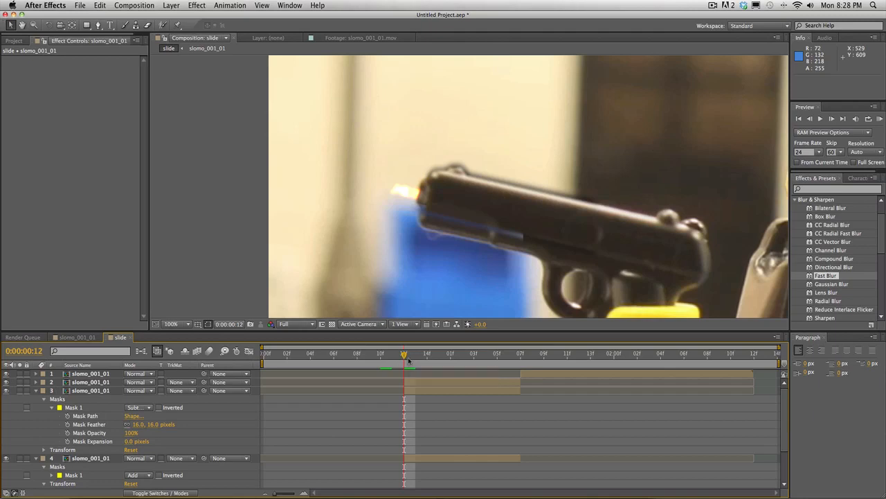
{"action": "mouse_move", "coordinate": [408, 361]}
{"action": "left_mouse_down"}
{"action": "mouse_move", "coordinate": [474, 367]}
{"action": "mouse_move", "coordinate": [353, 352]}
{"action": "mouse_move", "coordinate": [407, 358]}
{"action": "left_mouse_up"}
Step: Shift the two lower corner points of layer 2's mask slightly outward and down so the slide covers the patch beneath it
{"action": "left_click", "coordinate": [513, 209]}
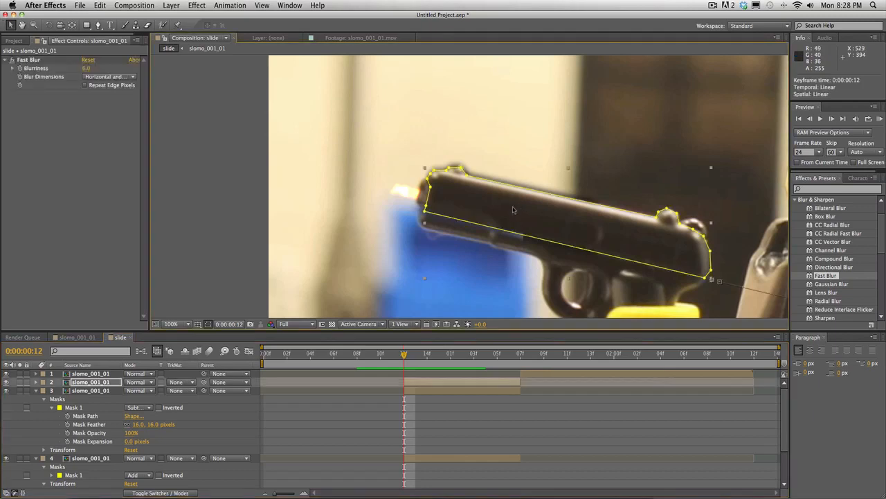
{"action": "left_click", "coordinate": [424, 214]}
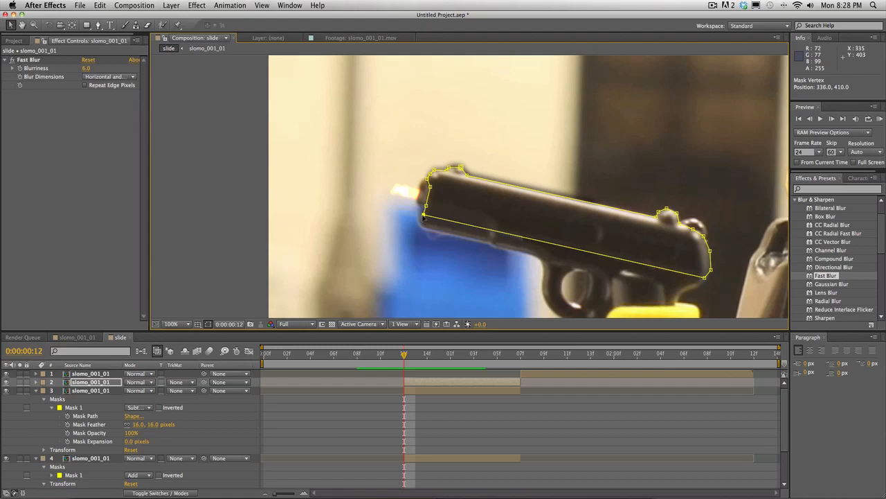
{"action": "left_click_drag", "start_coordinate": [424, 215], "coordinate": [420, 215]}
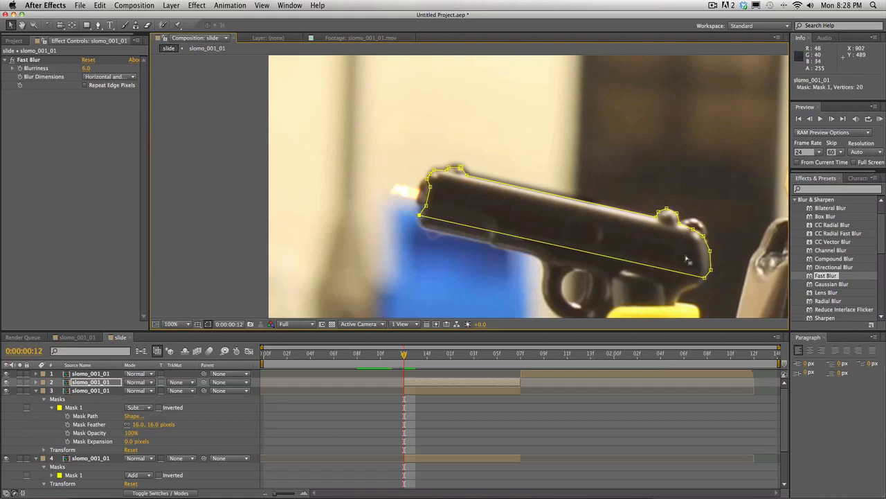
{"action": "left_click_drag", "start_coordinate": [706, 279], "coordinate": [706, 282]}
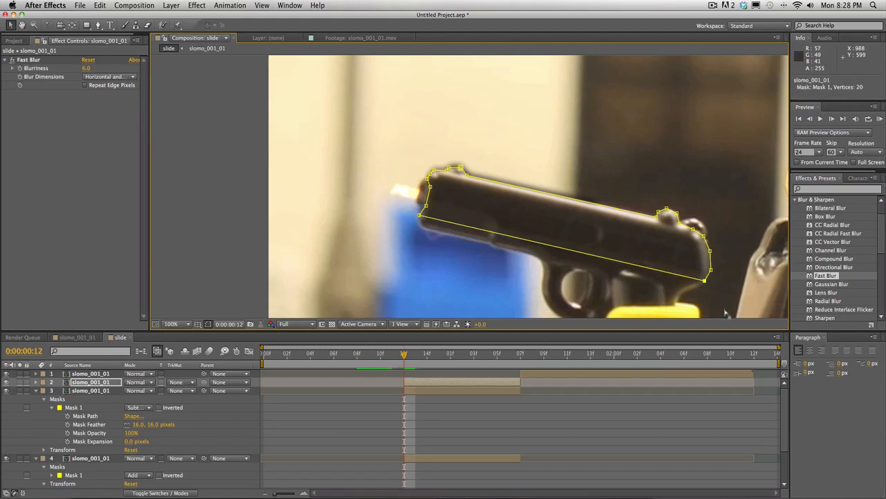
{"action": "left_click", "coordinate": [703, 450]}
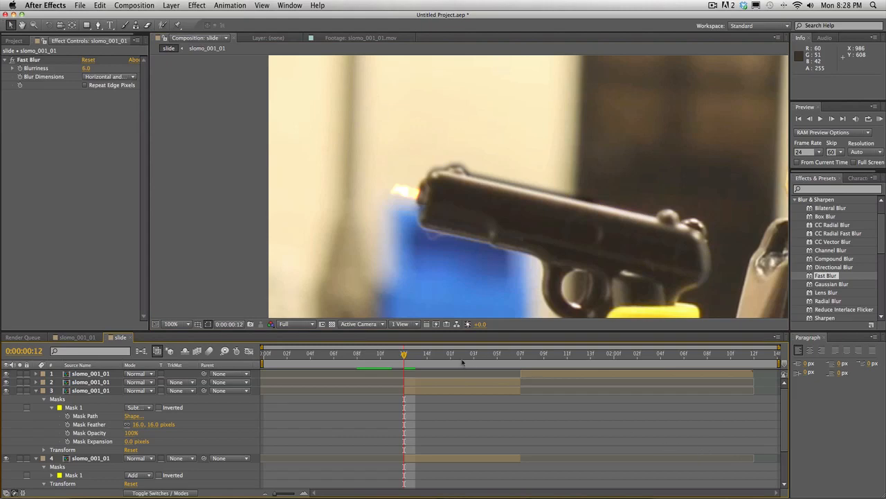
Step: Go to 0:00:01:01 and duplicate the blue patch, layer 4
{"action": "mouse_move", "coordinate": [462, 362]}
{"action": "left_mouse_down"}
{"action": "mouse_move", "coordinate": [499, 359]}
{"action": "mouse_move", "coordinate": [451, 358]}
{"action": "mouse_move", "coordinate": [467, 359]}
{"action": "mouse_move", "coordinate": [430, 371]}
{"action": "mouse_move", "coordinate": [453, 372]}
{"action": "left_mouse_up"}
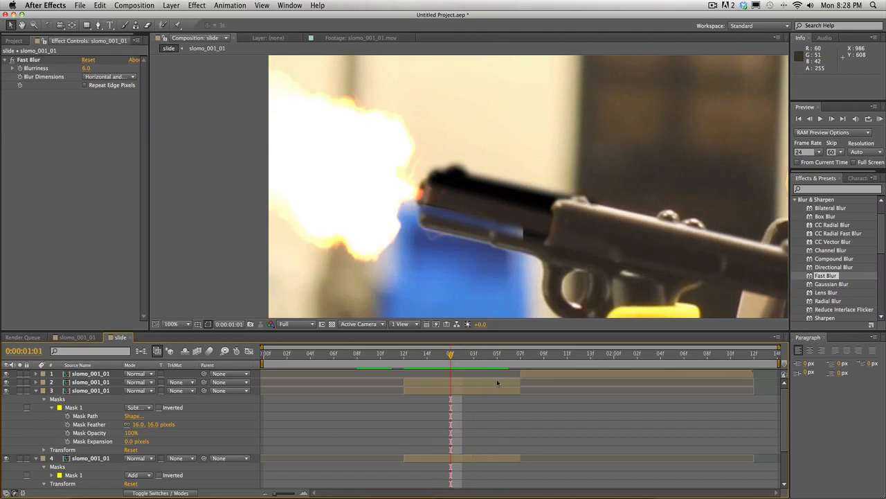
{"action": "left_click", "coordinate": [474, 384]}
{"action": "left_click", "coordinate": [476, 392]}
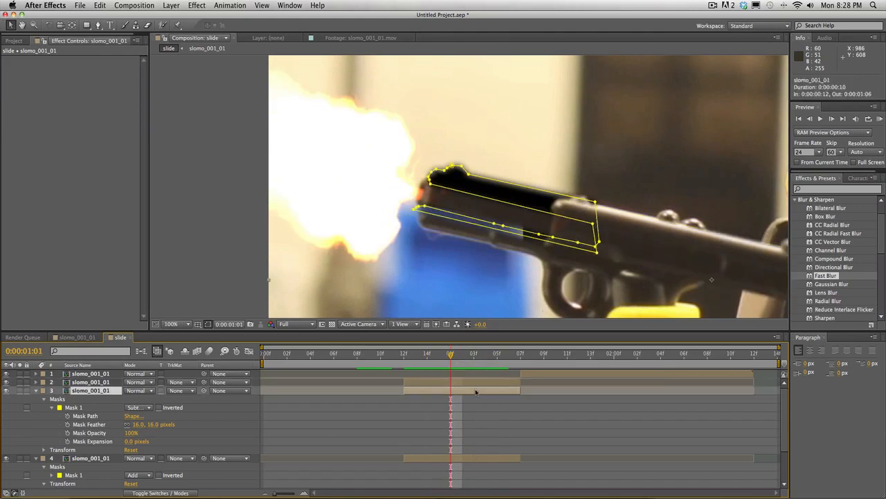
{"action": "left_click", "coordinate": [479, 460]}
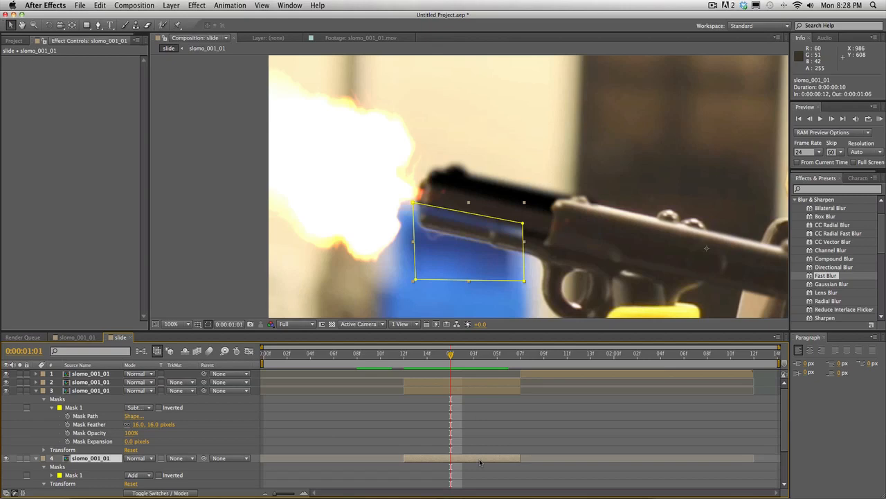
{"action": "left_click", "coordinate": [488, 443]}
{"action": "left_click", "coordinate": [475, 460]}
{"action": "key", "text": "super+d"}
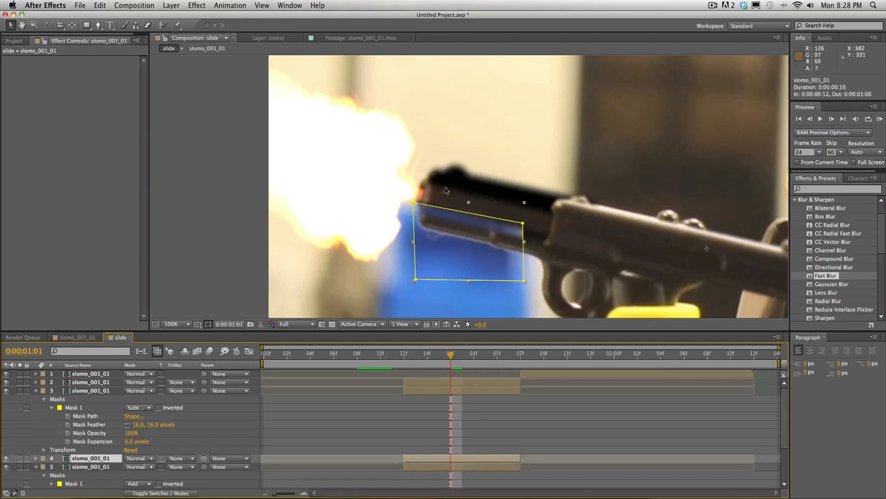
Step: Delete the mask from the lower copy of the blue patch, layer 5
{"action": "left_click", "coordinate": [460, 465]}
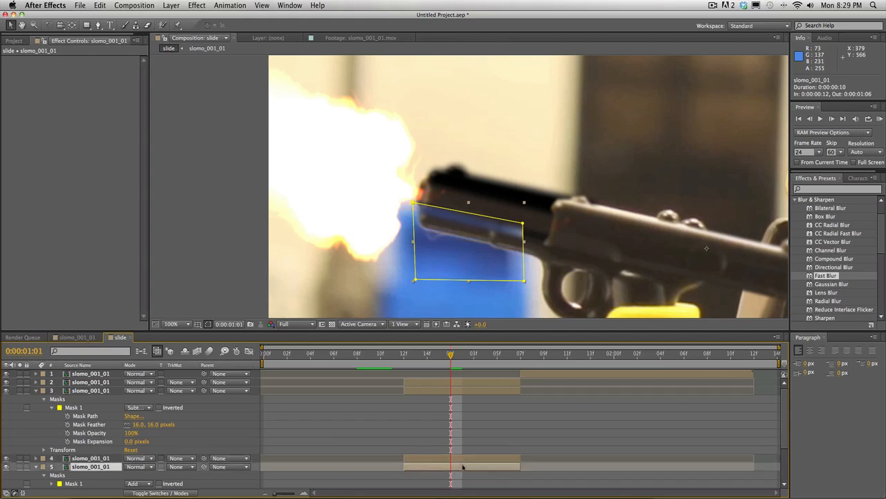
{"action": "left_click", "coordinate": [463, 457]}
{"action": "left_click", "coordinate": [463, 468]}
{"action": "scroll", "coordinate": [96, 459], "scroll_direction": "down", "scroll_amount": 2}
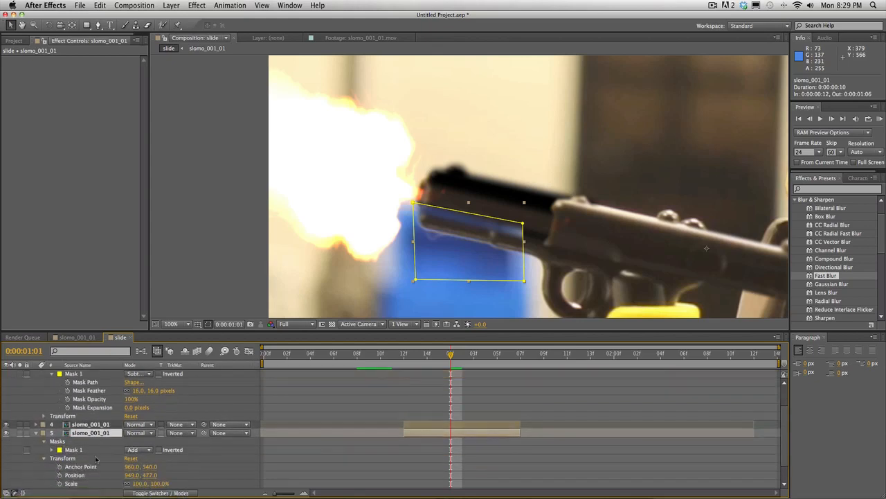
{"action": "left_click", "coordinate": [92, 453]}
{"action": "key", "text": "Delete"}
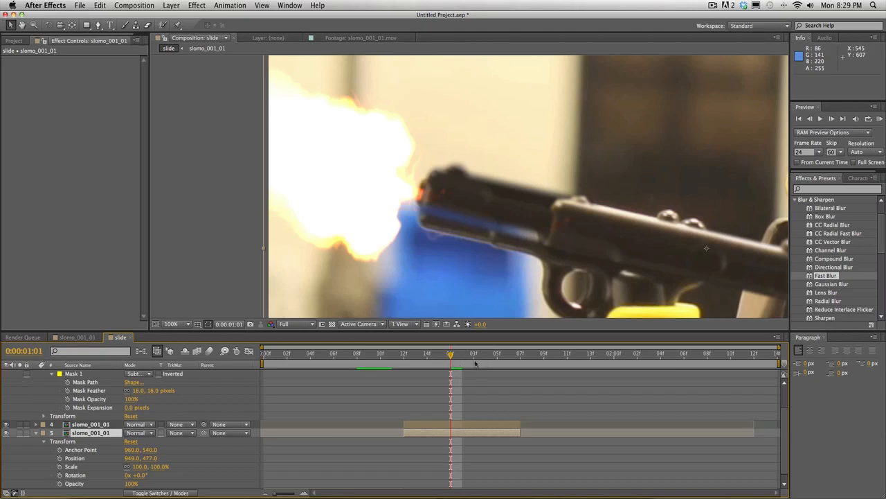
Step: Lower the opacity of the unmasked copy, layer 5, to 45%
{"action": "scroll", "coordinate": [125, 439], "scroll_direction": "down", "scroll_amount": 1}
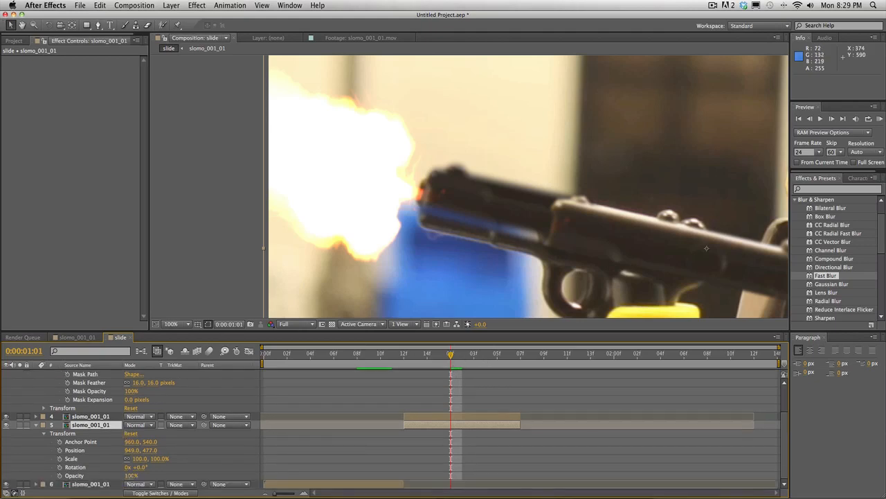
{"action": "left_click_drag", "start_coordinate": [130, 475], "coordinate": [202, 468]}
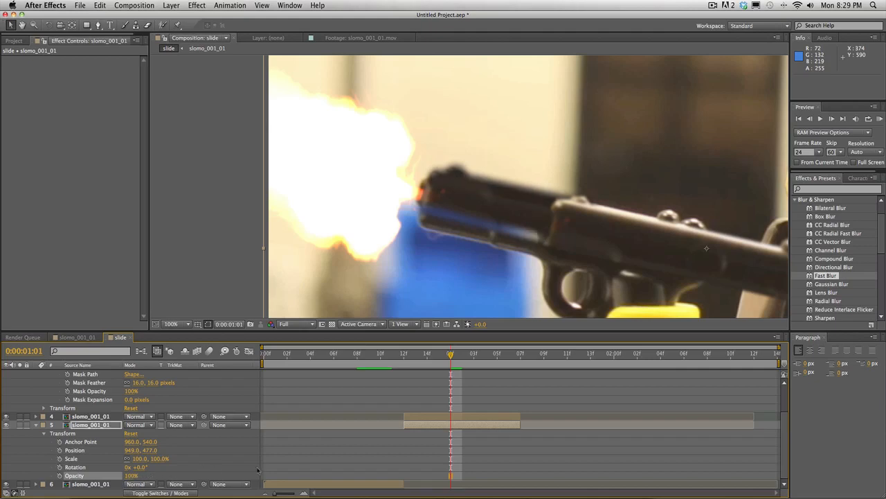
{"action": "left_click", "coordinate": [556, 255]}
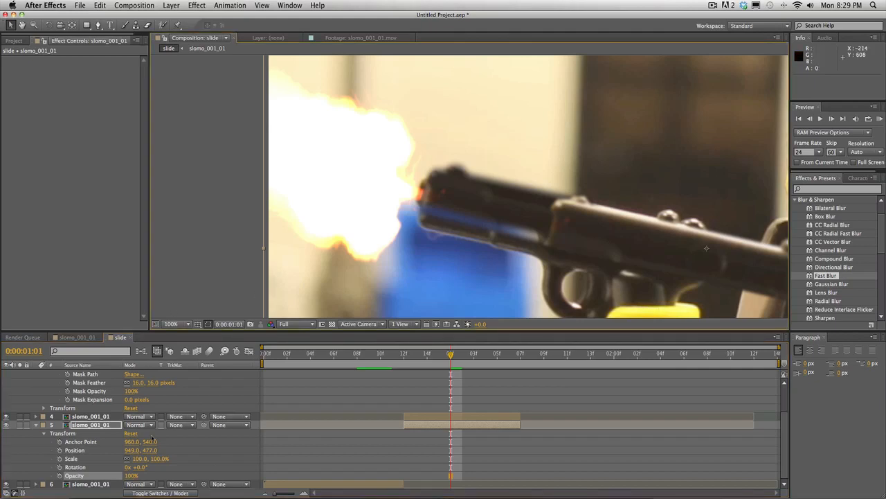
{"action": "left_click", "coordinate": [128, 476]}
{"action": "left_click_drag", "start_coordinate": [129, 475], "coordinate": [93, 466]}
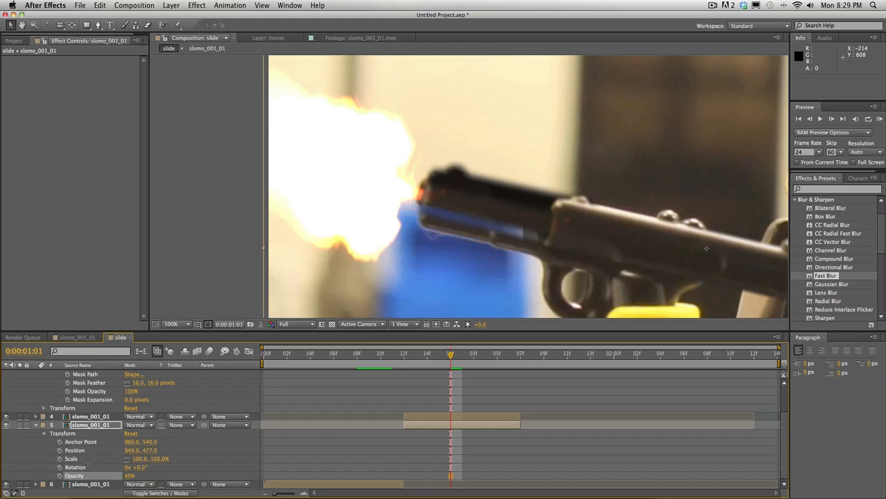
Step: Solo the unmasked copy, layer 5, and move it to position 1076, 548
{"action": "left_click_drag", "start_coordinate": [470, 280], "coordinate": [474, 243]}
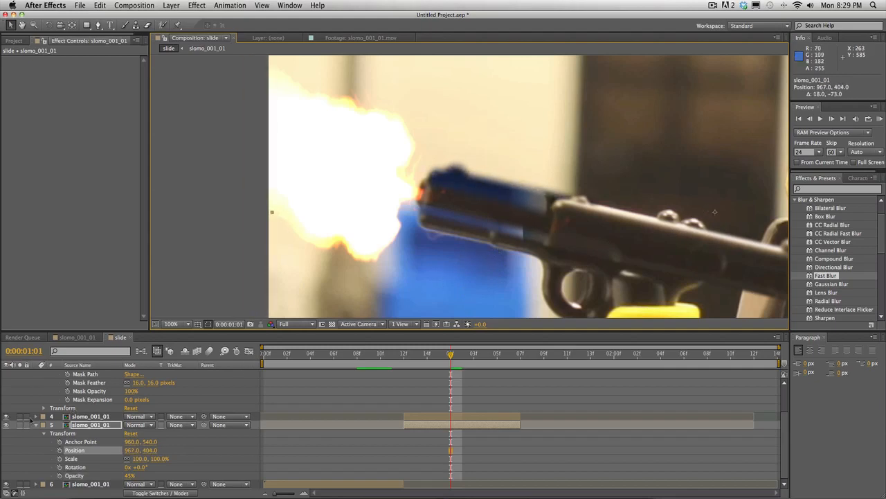
{"action": "left_click", "coordinate": [19, 424]}
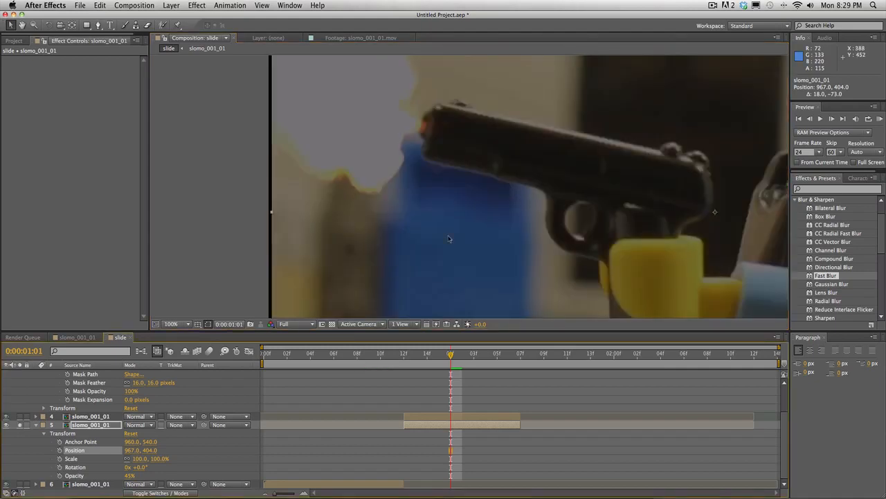
{"action": "left_click_drag", "start_coordinate": [450, 239], "coordinate": [505, 319]}
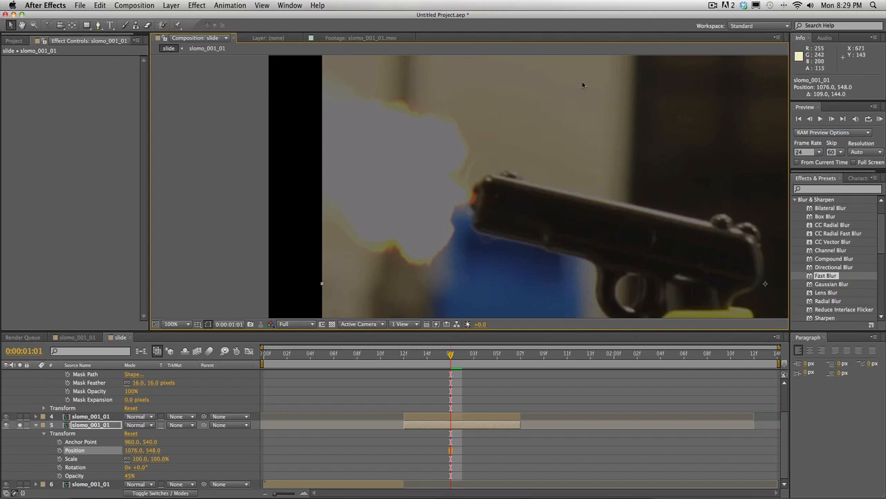
Step: Draw a closed nine-point mask on layer 5 around the clear wall area above the pistol with the Pen tool
{"action": "key", "text": "g"}
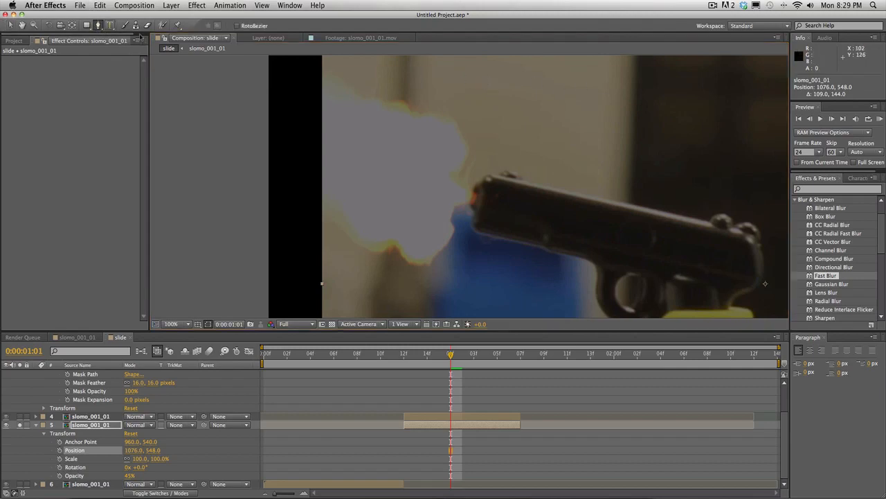
{"action": "left_click", "coordinate": [485, 79]}
{"action": "left_click", "coordinate": [589, 72]}
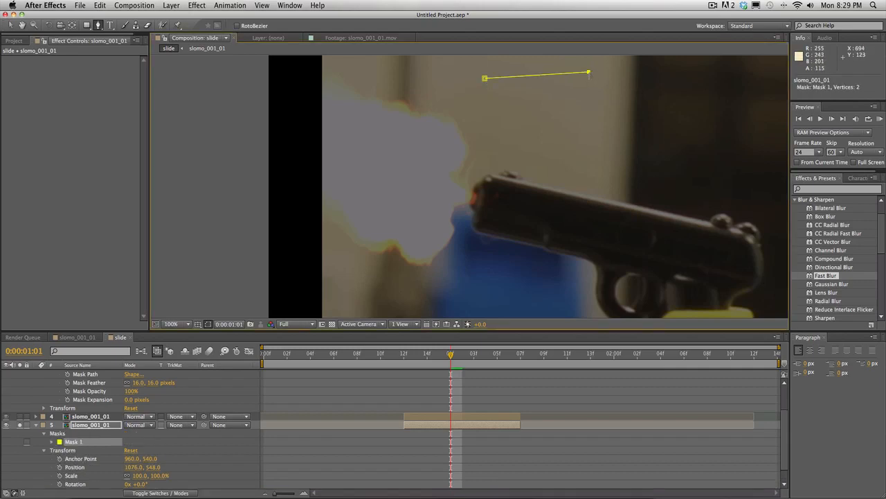
{"action": "left_click", "coordinate": [586, 168]}
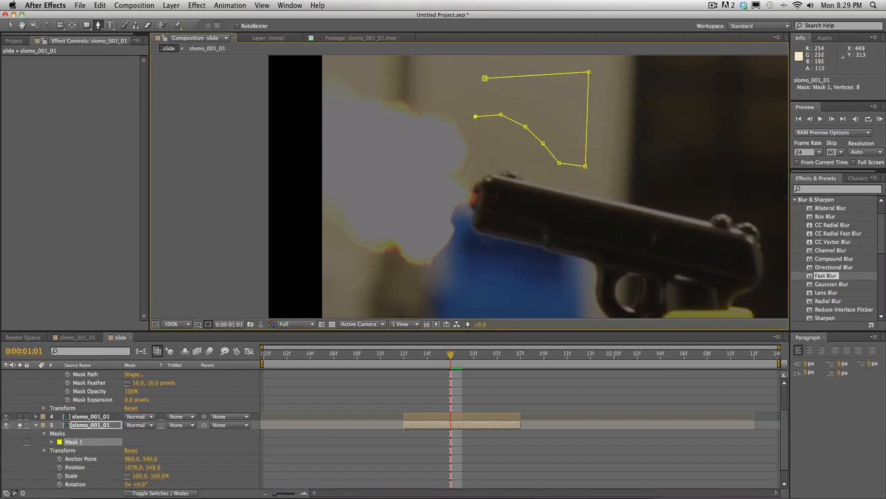
{"action": "left_click", "coordinate": [474, 82]}
{"action": "left_click", "coordinate": [485, 78]}
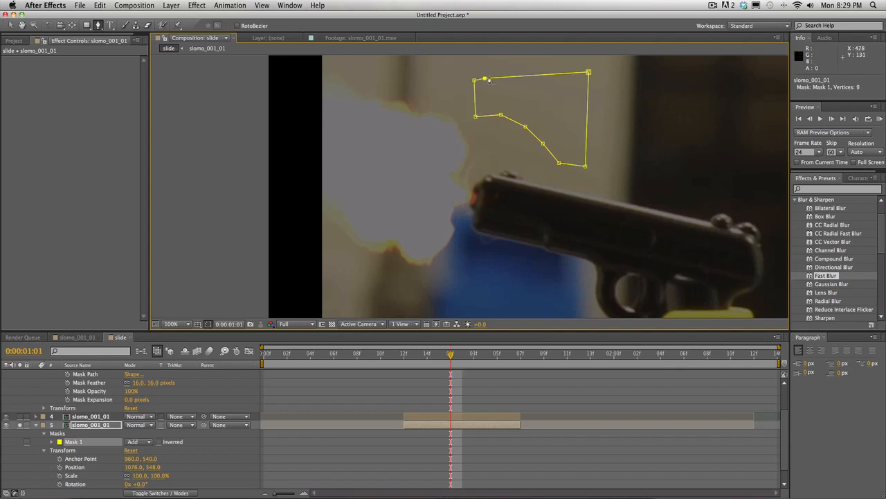
Step: Unsolo layer 5 and move the masked wall patch to position 987, 713 over the black hole at the pistol's front
{"action": "left_click", "coordinate": [20, 425]}
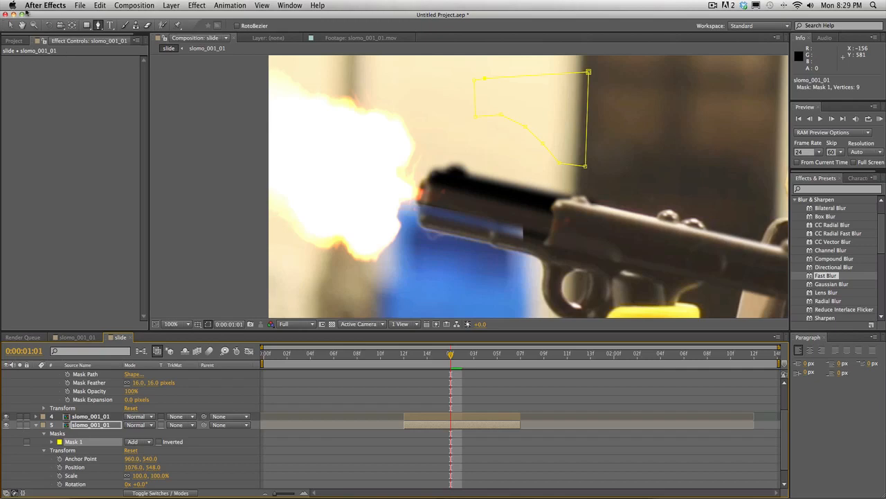
{"action": "left_click", "coordinate": [11, 25]}
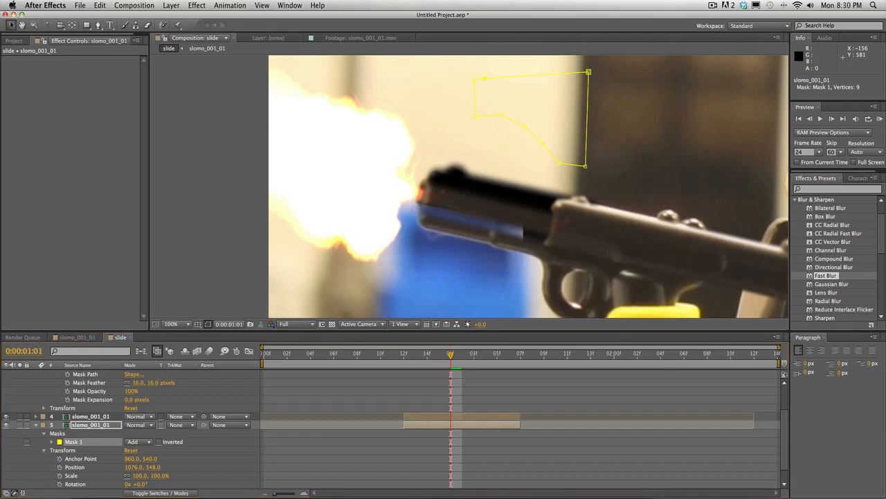
{"action": "left_click", "coordinate": [552, 124]}
{"action": "left_click_drag", "start_coordinate": [546, 101], "coordinate": [521, 220]}
{"action": "left_click", "coordinate": [484, 209]}
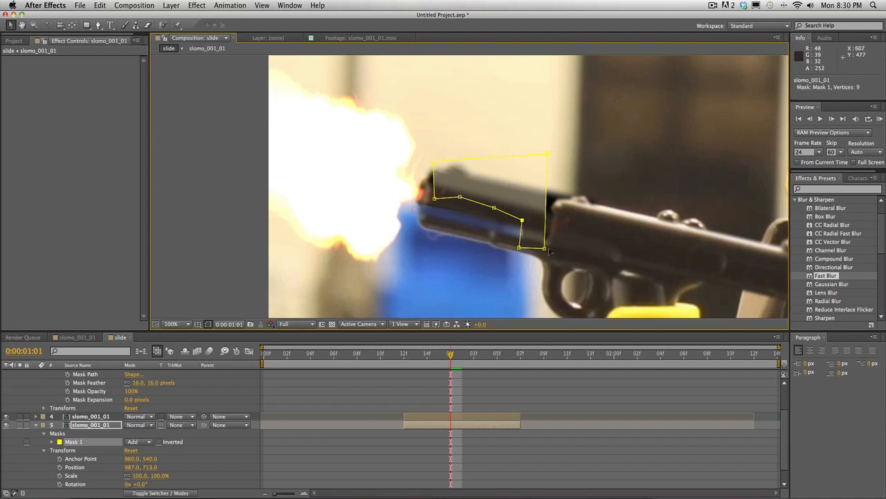
Step: Reshape layer 5's mask by extending its two rear corners over the slide and pulling its lower front corner to the muzzle
{"action": "left_click_drag", "start_coordinate": [545, 248], "coordinate": [550, 253]}
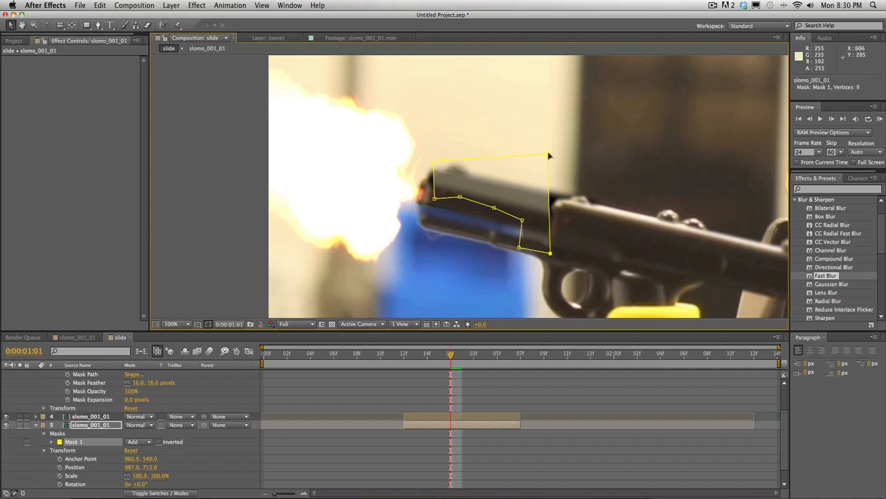
{"action": "left_click_drag", "start_coordinate": [548, 156], "coordinate": [585, 166]}
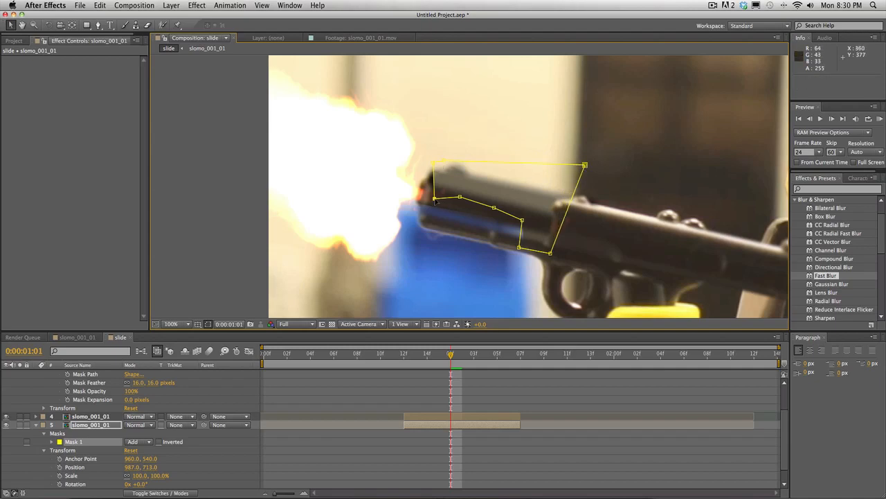
{"action": "left_click_drag", "start_coordinate": [435, 199], "coordinate": [420, 184]}
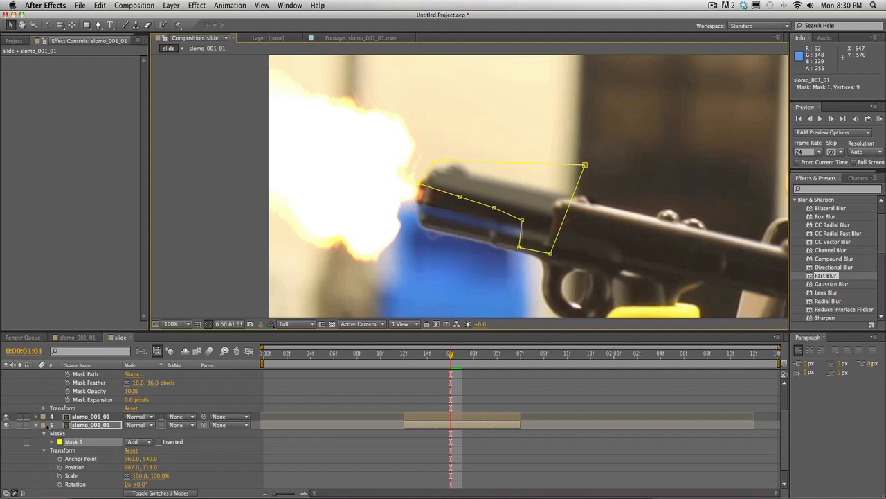
Step: Raise the opacity of the wall patch, layer 5, to 100%
{"action": "scroll", "coordinate": [94, 440], "scroll_direction": "down", "scroll_amount": 2}
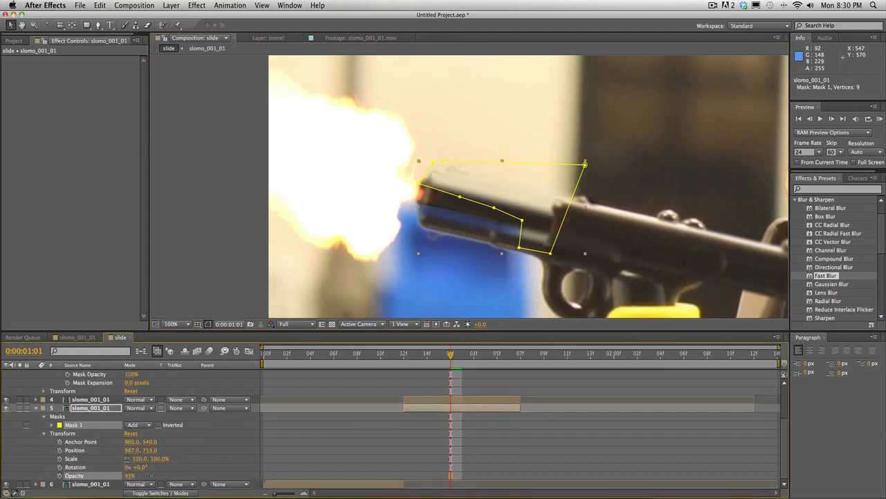
{"action": "left_click_drag", "start_coordinate": [131, 476], "coordinate": [222, 478]}
{"action": "left_click", "coordinate": [374, 442]}
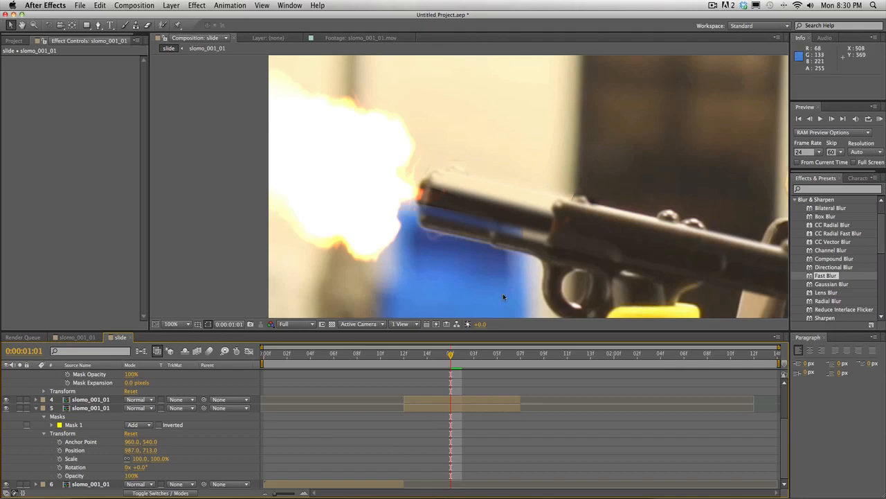
Step: Check the mask outline on layer 3 and play the composite from 0:00:00:06
{"action": "left_click", "coordinate": [461, 175]}
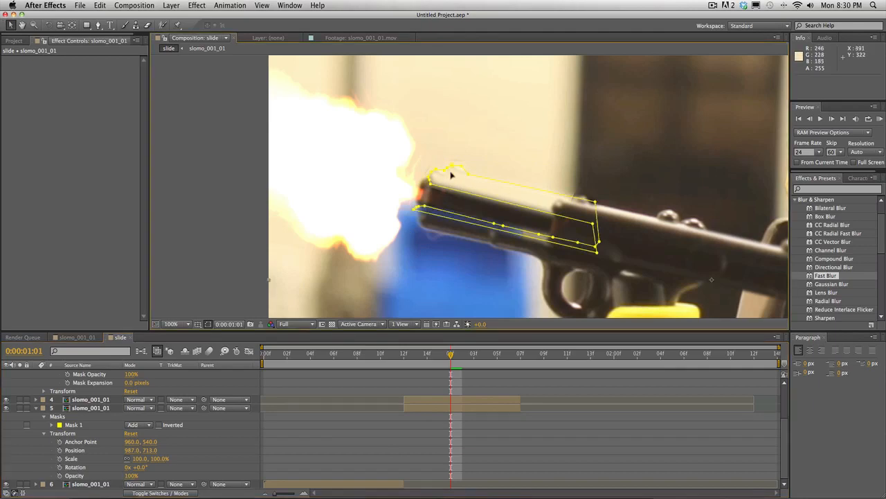
{"action": "left_click", "coordinate": [446, 171]}
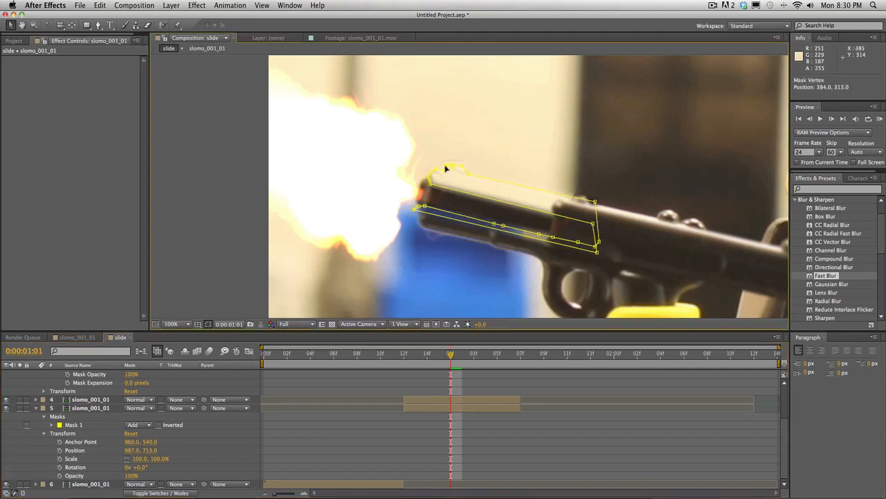
{"action": "left_click", "coordinate": [612, 430]}
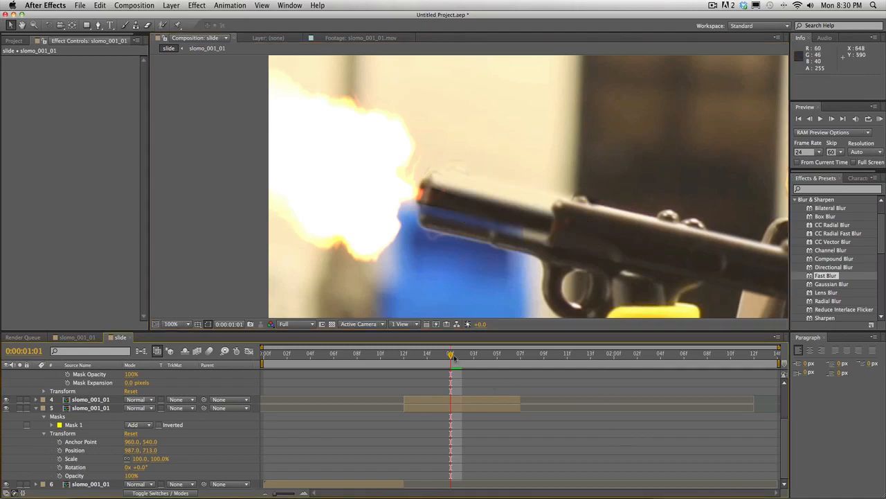
{"action": "left_click_drag", "start_coordinate": [451, 356], "coordinate": [335, 376]}
{"action": "key", "text": "space"}
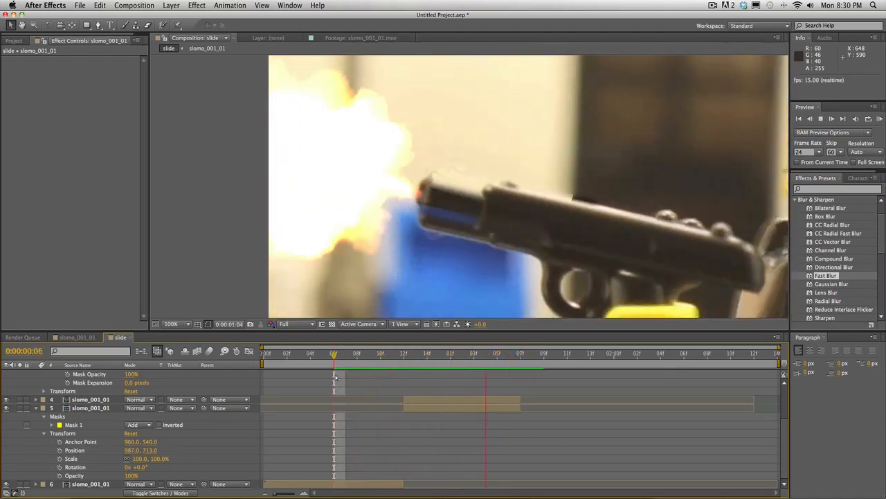
Step: Go to 0:00:00:13 and set the mask feather of layer 3 to 4 pixels
{"action": "left_click_drag", "start_coordinate": [457, 358], "coordinate": [417, 374]}
{"action": "left_click", "coordinate": [426, 401]}
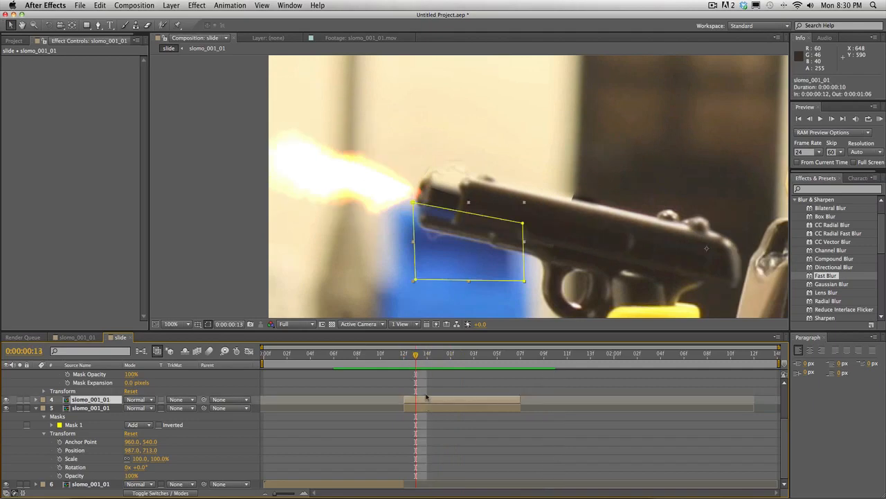
{"action": "left_click", "coordinate": [426, 393]}
{"action": "left_click", "coordinate": [426, 402]}
{"action": "scroll", "coordinate": [420, 476], "scroll_direction": "up", "scroll_amount": 4}
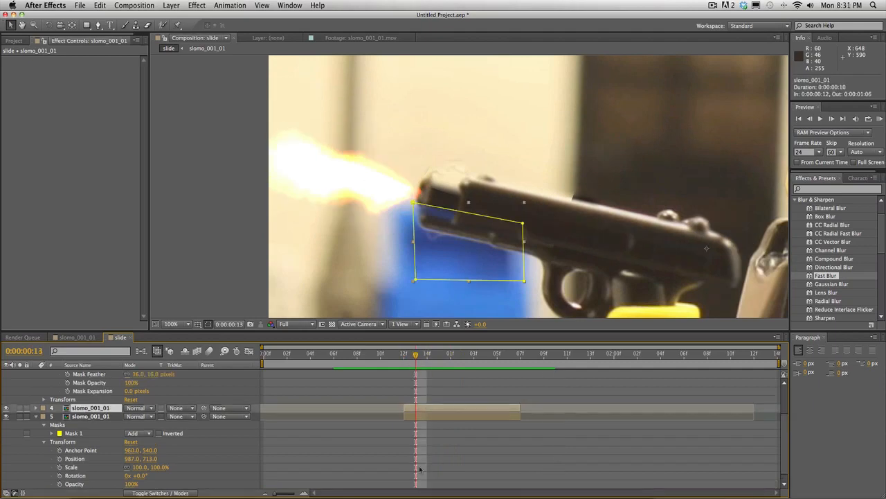
{"action": "left_click", "coordinate": [434, 383]}
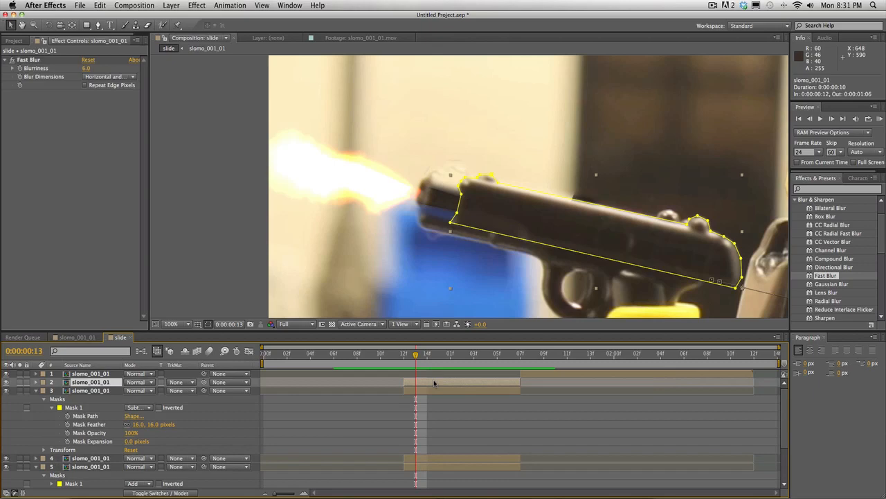
{"action": "left_click", "coordinate": [435, 392]}
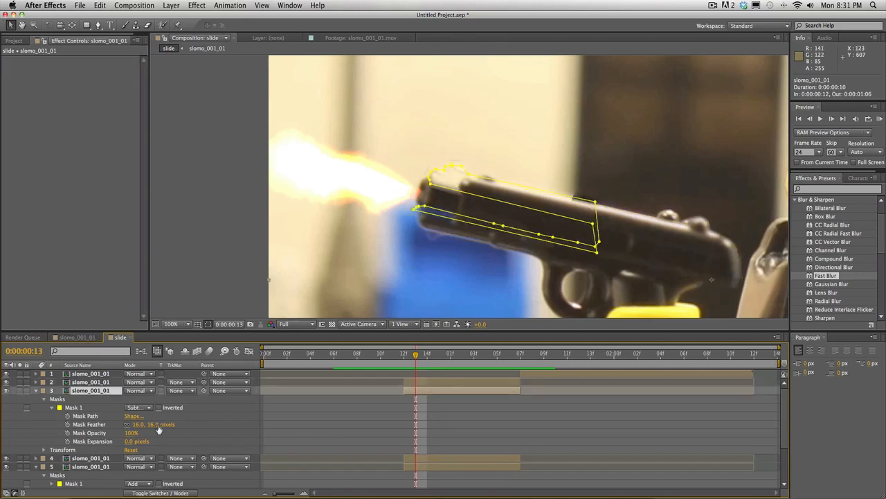
{"action": "left_click_drag", "start_coordinate": [156, 425], "coordinate": [147, 425]}
{"action": "left_click", "coordinate": [295, 441]}
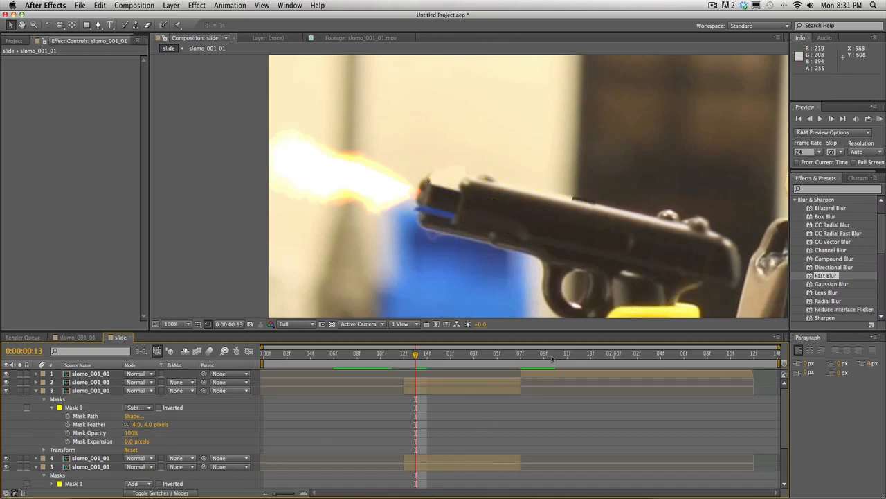
Step: Check the edge of layer 3's mask and preview the slide movement from 0:00:00:12
{"action": "left_click", "coordinate": [440, 181]}
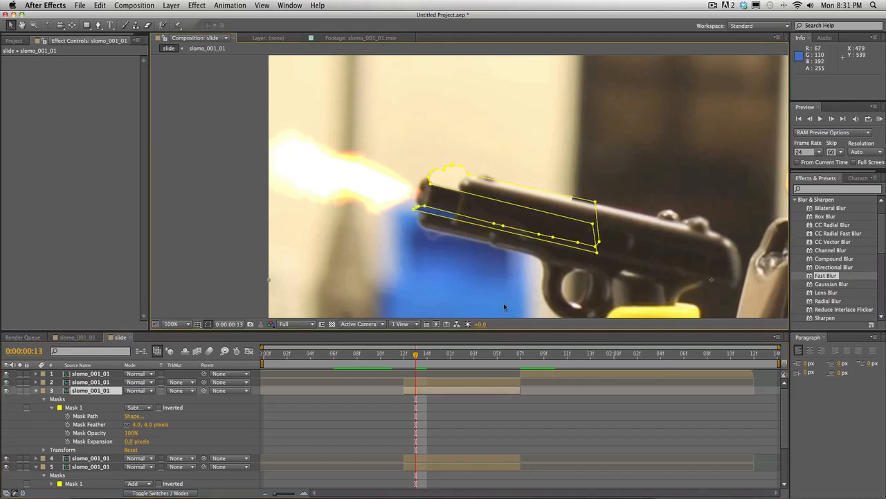
{"action": "left_click", "coordinate": [627, 399]}
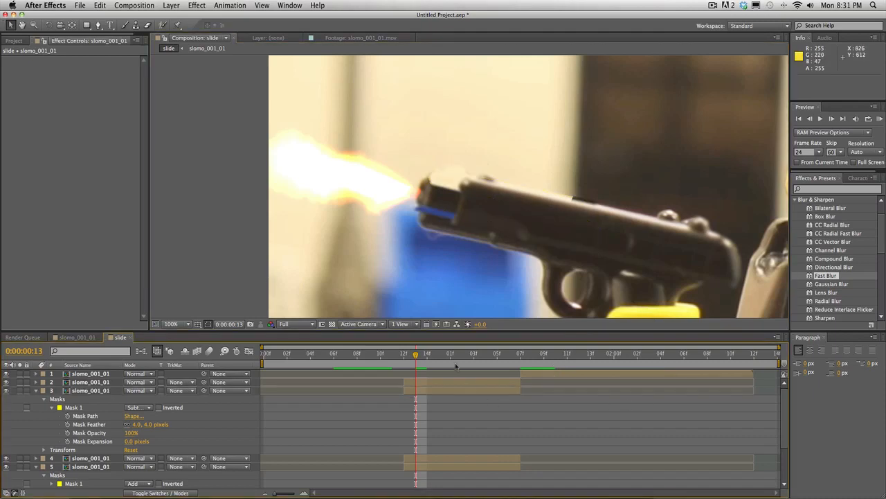
{"action": "left_click", "coordinate": [449, 356]}
{"action": "left_click_drag", "start_coordinate": [446, 359], "coordinate": [404, 377]}
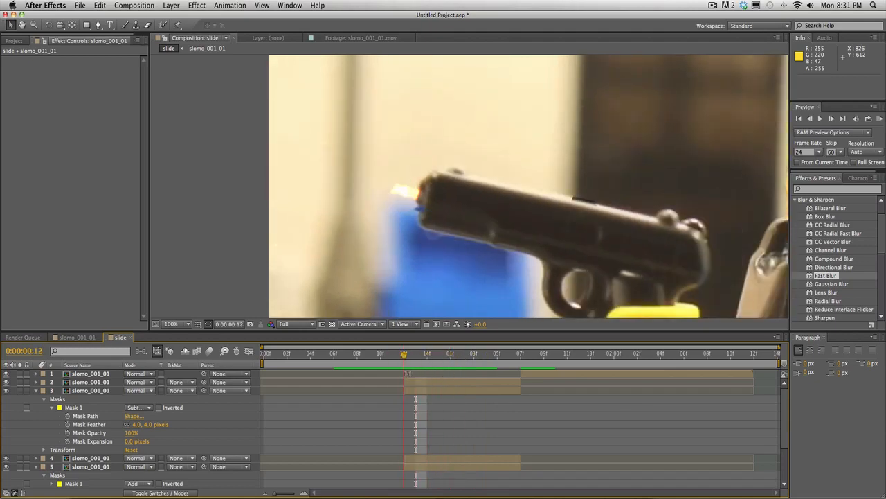
{"action": "scroll", "coordinate": [419, 410], "scroll_direction": "down", "scroll_amount": 4}
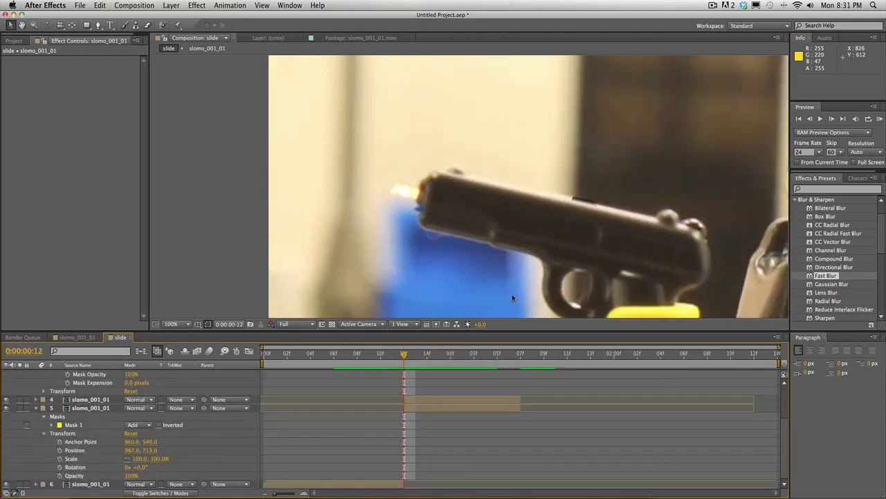
{"action": "left_click", "coordinate": [712, 5]}
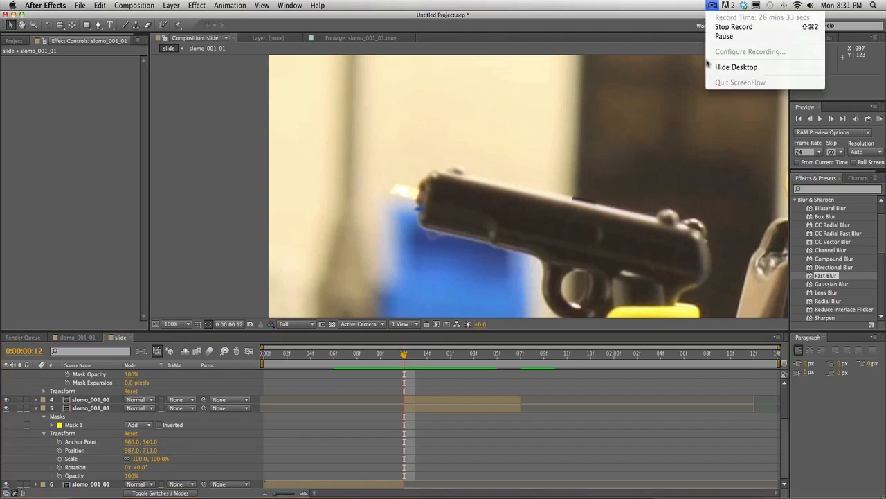
{"action": "left_click", "coordinate": [685, 431]}
{"action": "key", "text": "space"}
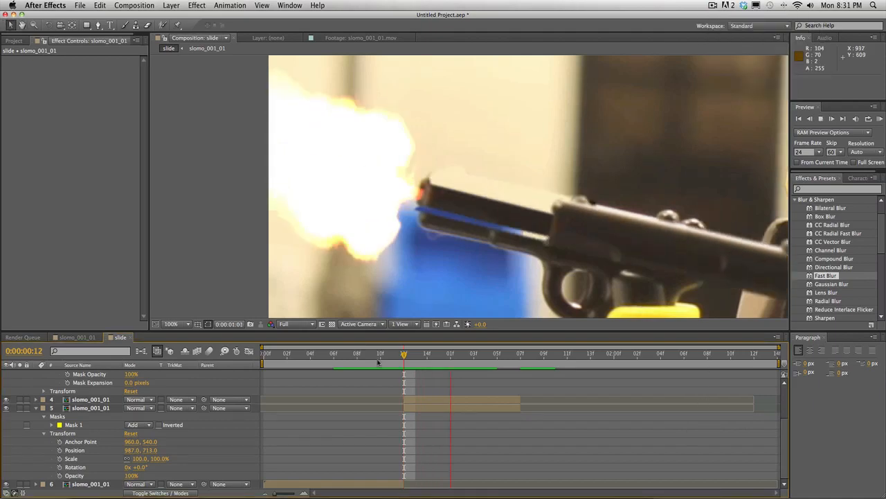
{"action": "key", "text": "space"}
{"action": "key", "text": "space"}
{"action": "left_click_drag", "start_coordinate": [532, 354], "coordinate": [409, 389]}
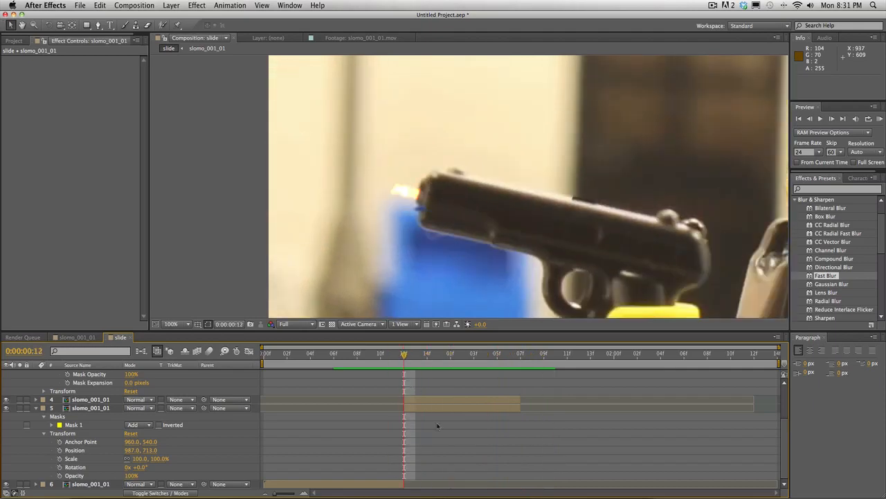
Step: Collapse the expanded properties of layers 5 and 3 in the timeline
{"action": "scroll", "coordinate": [437, 425], "scroll_direction": "up", "scroll_amount": 1}
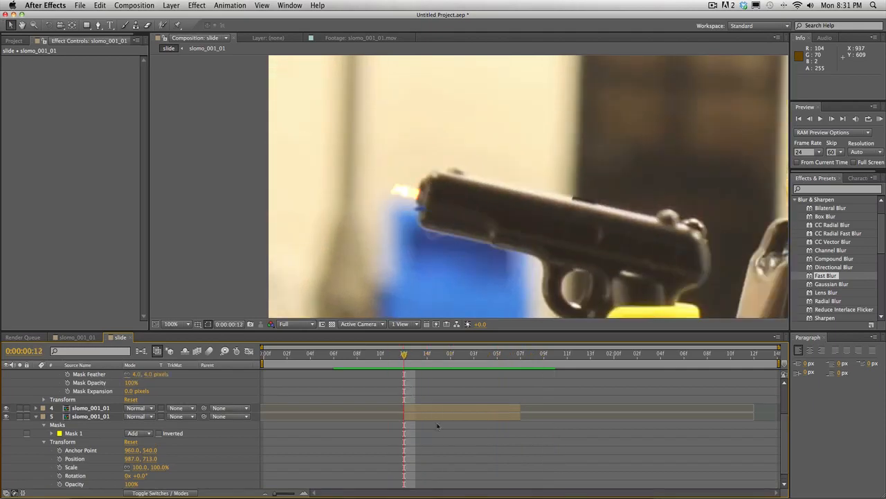
{"action": "left_click", "coordinate": [36, 417]}
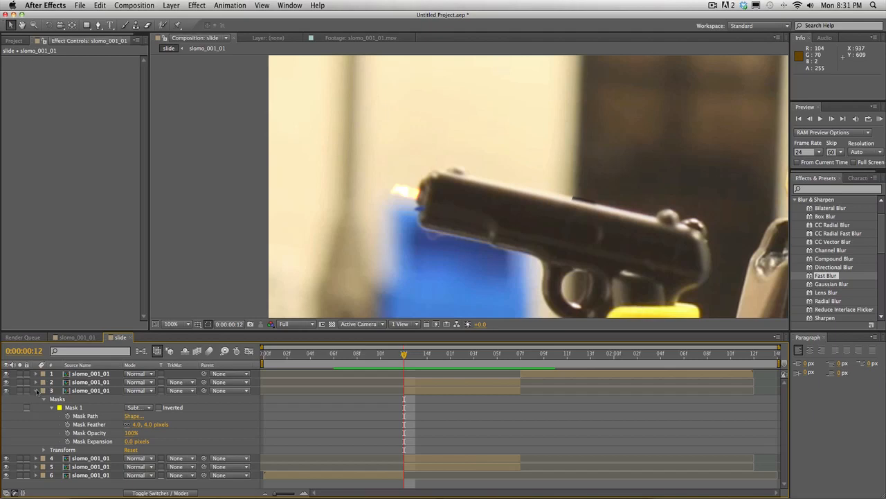
{"action": "left_click", "coordinate": [36, 391]}
Step: Inspect the masks of layers 5, 4 and 2 in turn and play back the slide movement
{"action": "left_click", "coordinate": [421, 409]}
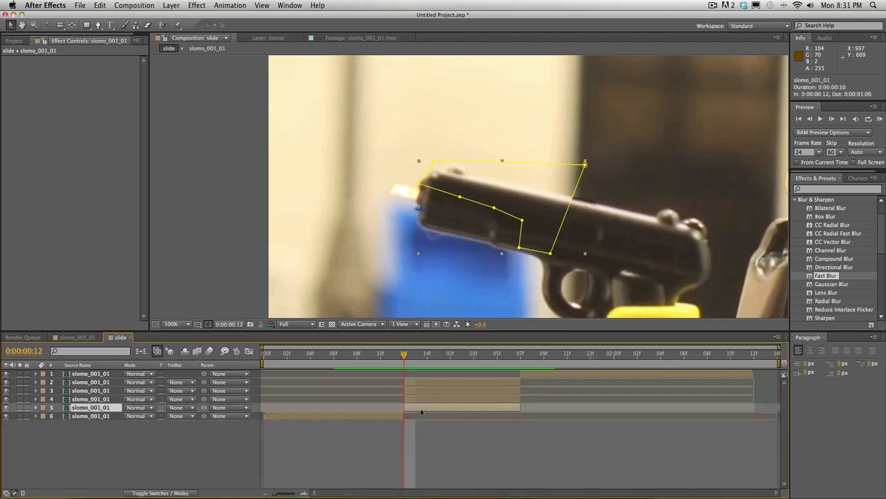
{"action": "left_click", "coordinate": [419, 399]}
{"action": "left_click", "coordinate": [419, 385]}
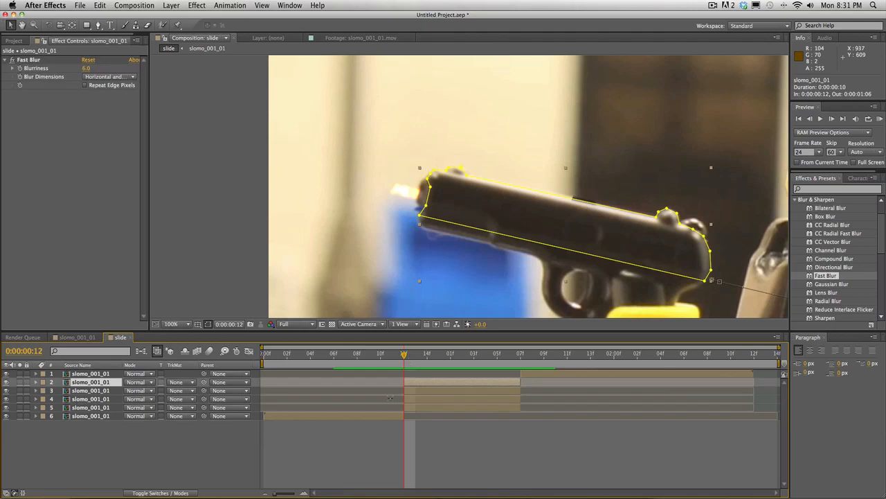
{"action": "key", "text": "space"}
Step: Go to 0:00:01:03 and duplicate the wall patch, layer 5
{"action": "left_click_drag", "start_coordinate": [520, 357], "coordinate": [473, 375]}
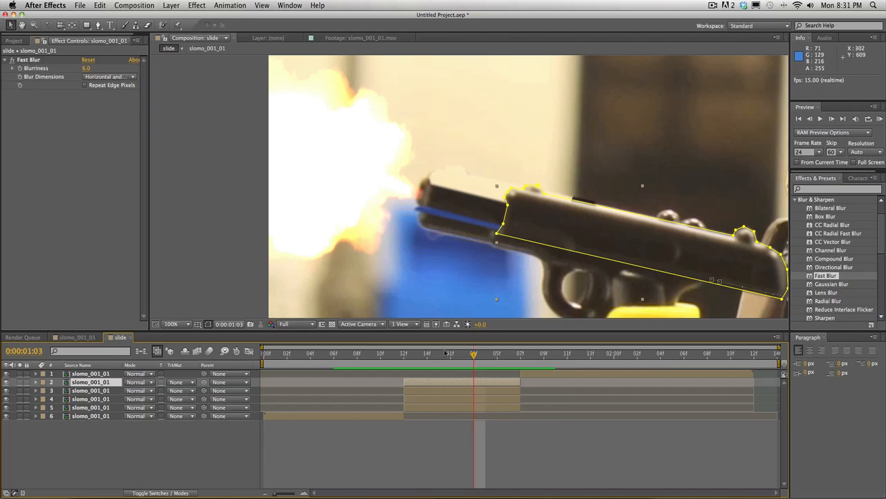
{"action": "left_click", "coordinate": [446, 393]}
{"action": "left_click", "coordinate": [447, 406]}
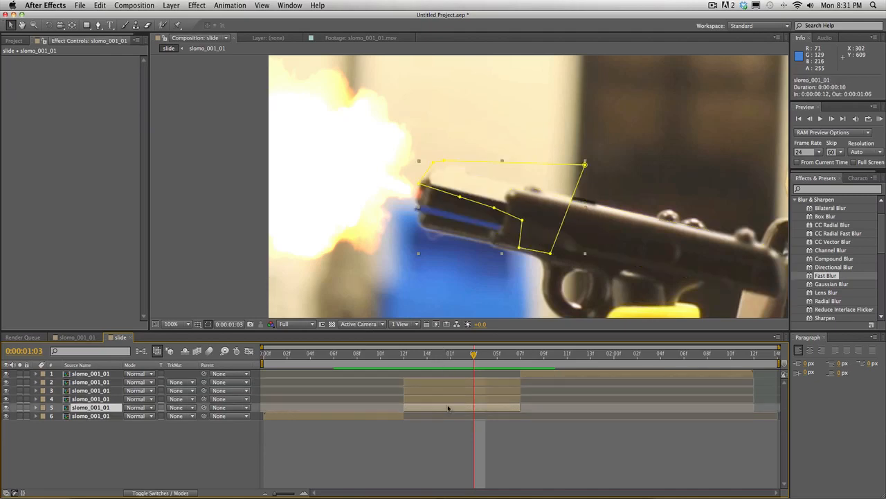
{"action": "key", "text": "super+d"}
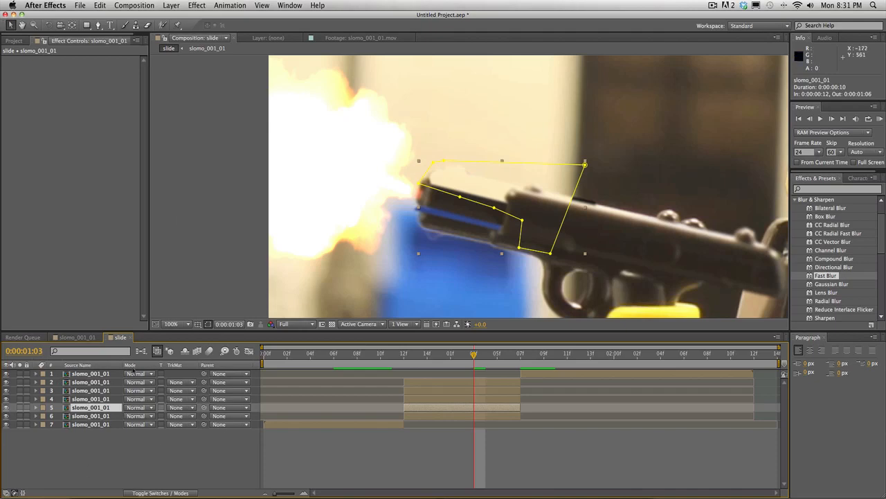
Step: Delete Mask 1 from the duplicated wall patch, layer 5
{"action": "key", "text": "comma"}
{"action": "key", "text": "comma"}
{"action": "key", "text": "m"}
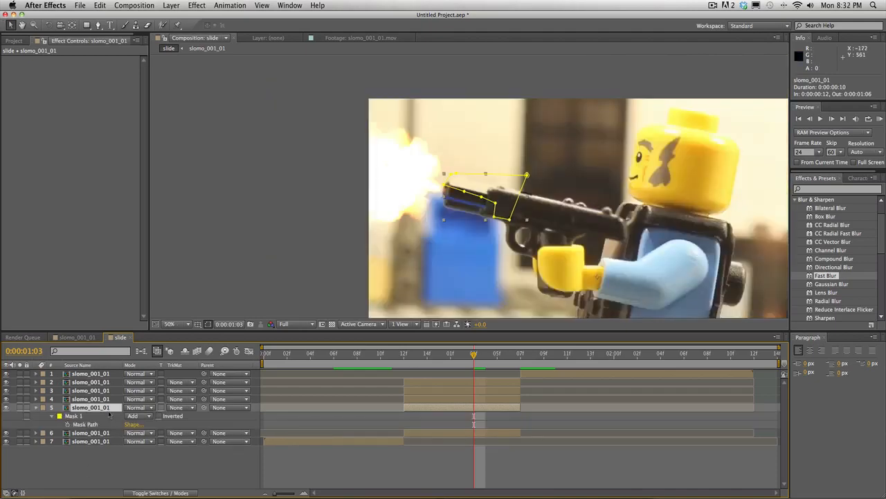
{"action": "key", "text": "m"}
{"action": "key", "text": "m"}
{"action": "left_click", "coordinate": [84, 416]}
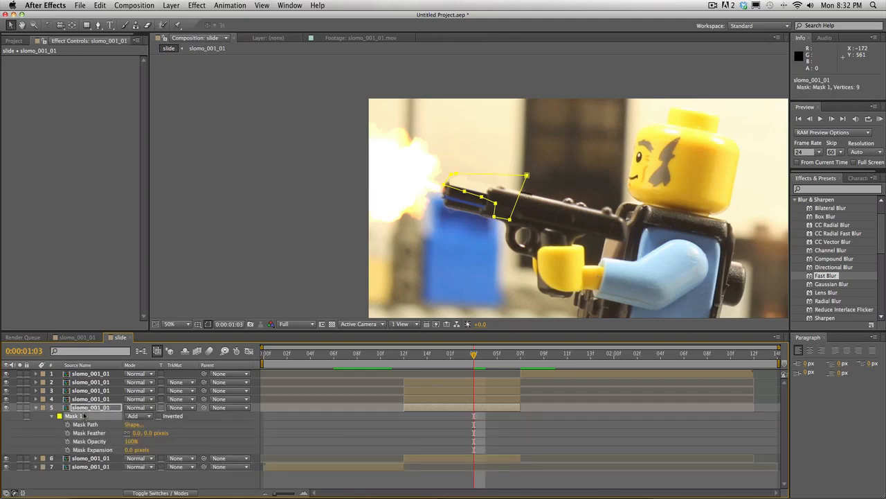
{"action": "key", "text": "Delete"}
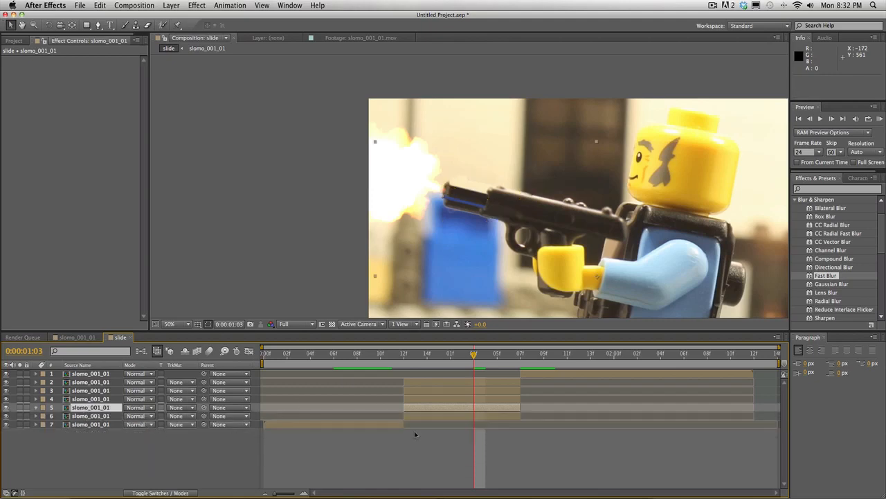
{"action": "left_click", "coordinate": [99, 6]}
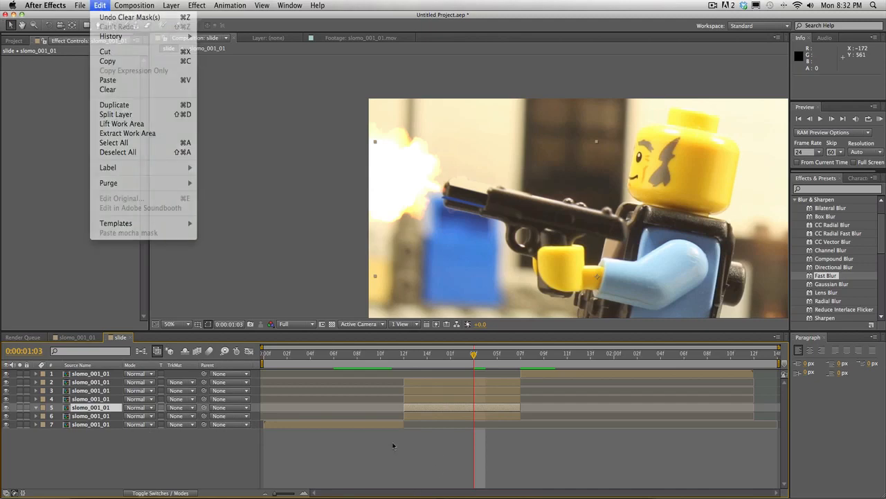
{"action": "key", "text": "Escape"}
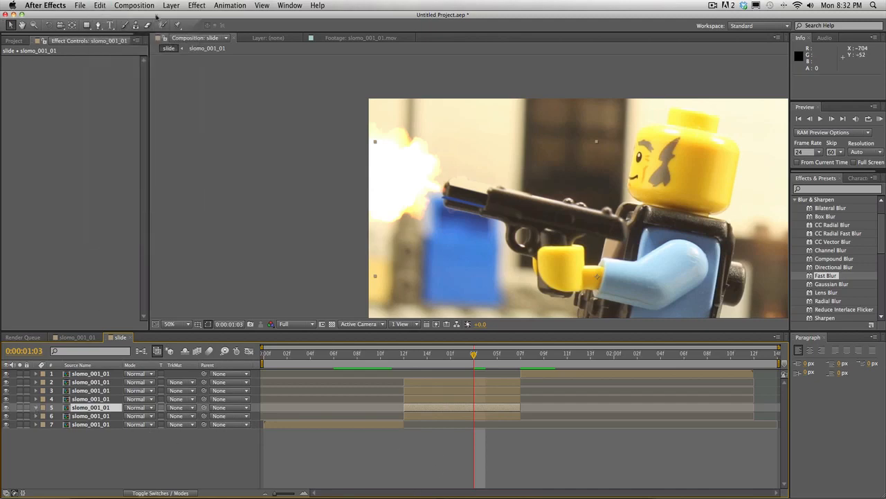
{"action": "left_click", "coordinate": [98, 25]}
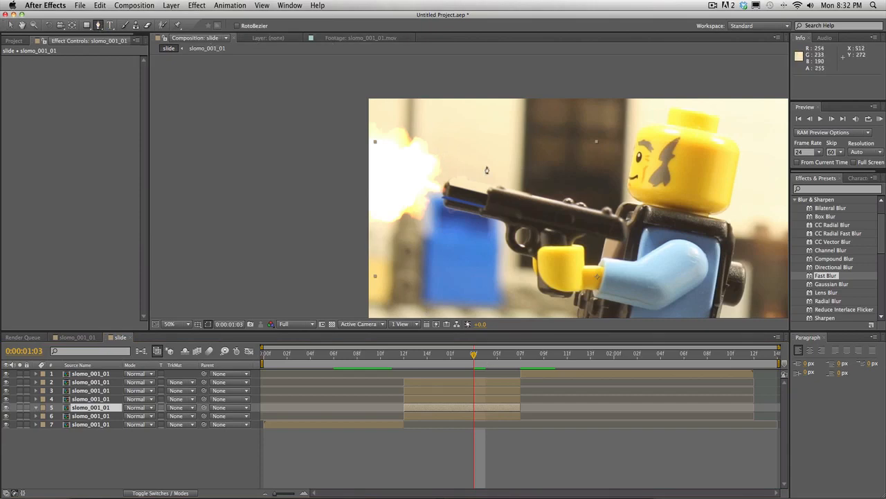
{"action": "mouse_move", "coordinate": [472, 352]}
{"action": "left_mouse_down"}
{"action": "mouse_move", "coordinate": [448, 358]}
{"action": "mouse_move", "coordinate": [473, 354]}
{"action": "left_mouse_up"}
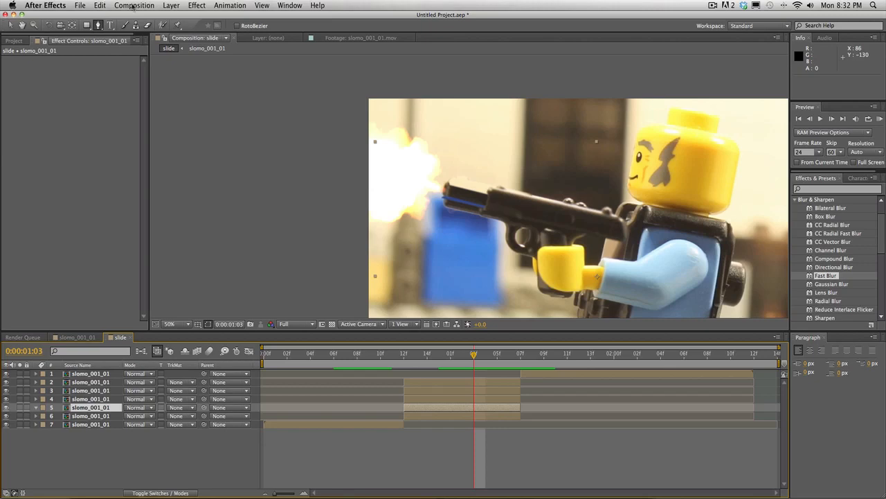
Step: Move the unmasked layer 5 right by 200 and down by 196 pixels, to position 1187, 909
{"action": "scroll", "coordinate": [466, 181], "scroll_direction": "down", "scroll_amount": 2}
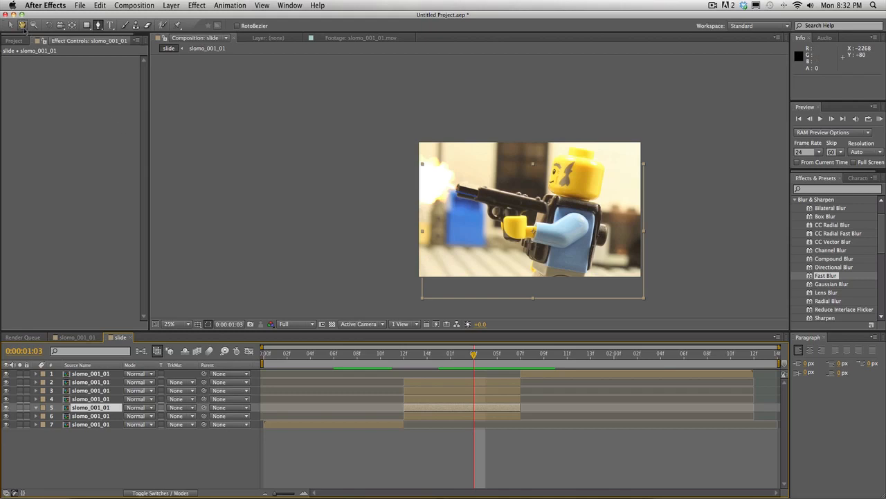
{"action": "left_click", "coordinate": [10, 25]}
{"action": "left_click_drag", "start_coordinate": [457, 248], "coordinate": [481, 264]}
{"action": "scroll", "coordinate": [500, 189], "scroll_direction": "up", "scroll_amount": 2}
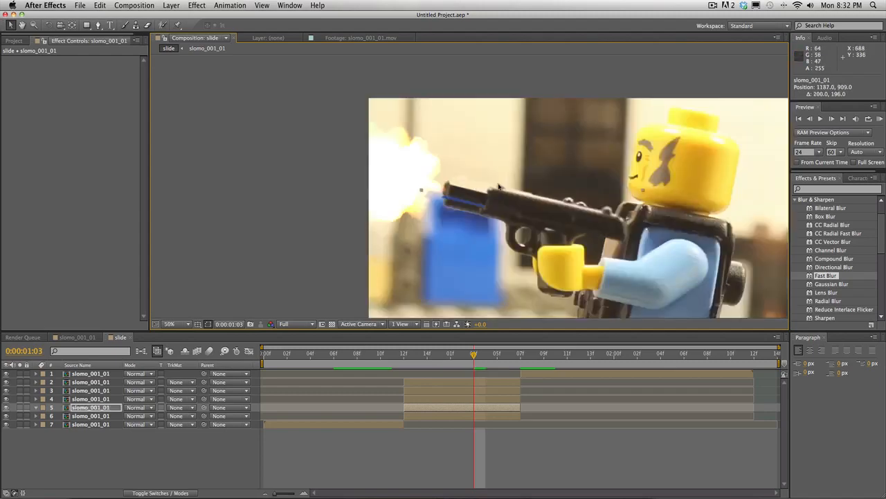
Step: Play back and scrub through the slide movement to check the shot with layer 5 in its new position
{"action": "scroll", "coordinate": [500, 189], "scroll_direction": "down", "scroll_amount": 1}
{"action": "key", "text": "space"}
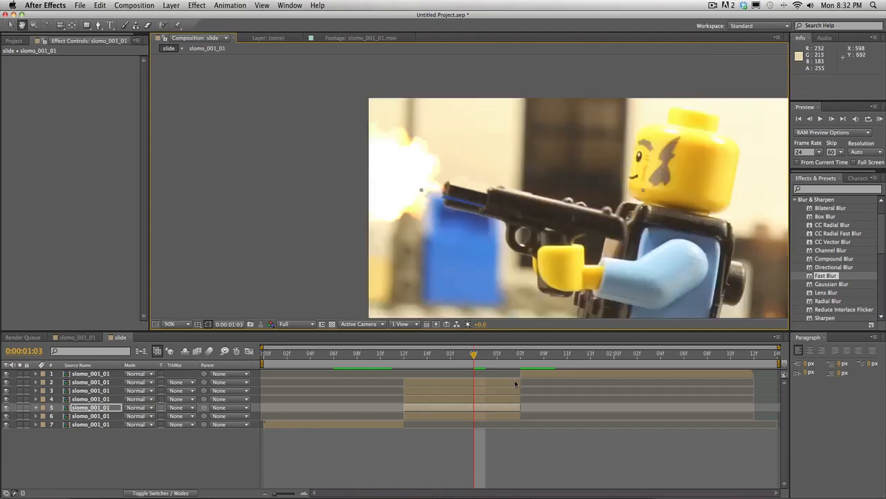
{"action": "key", "text": "space"}
{"action": "key", "text": "space"}
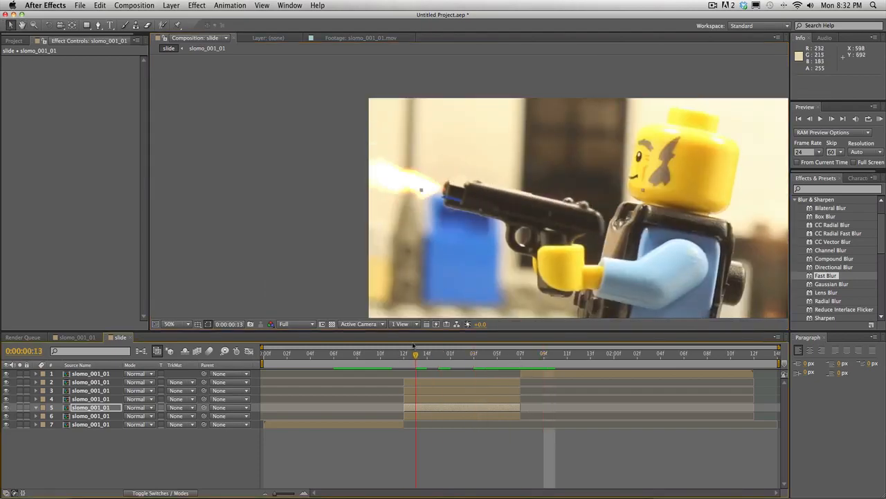
{"action": "left_click", "coordinate": [504, 359]}
{"action": "left_click_drag", "start_coordinate": [504, 358], "coordinate": [384, 359]}
{"action": "key", "text": "space"}
{"action": "key", "text": "space"}
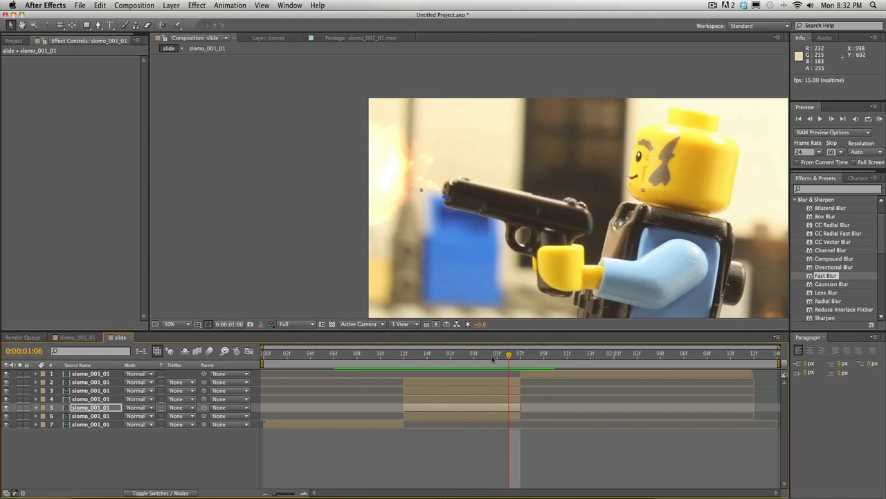
Step: Examine layer 3's mask points near the muzzle at 0:00:01:01 and play the shot from there
{"action": "left_click_drag", "start_coordinate": [494, 358], "coordinate": [451, 355]}
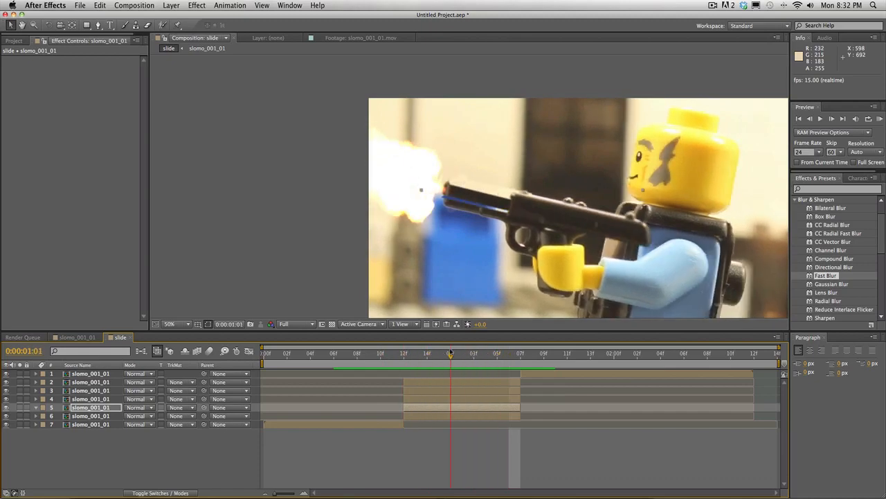
{"action": "left_click", "coordinate": [476, 185]}
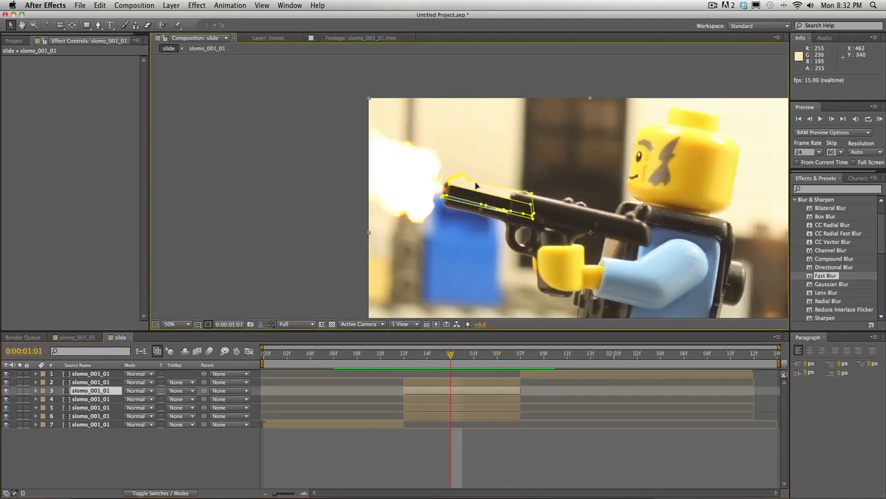
{"action": "left_click", "coordinate": [453, 179]}
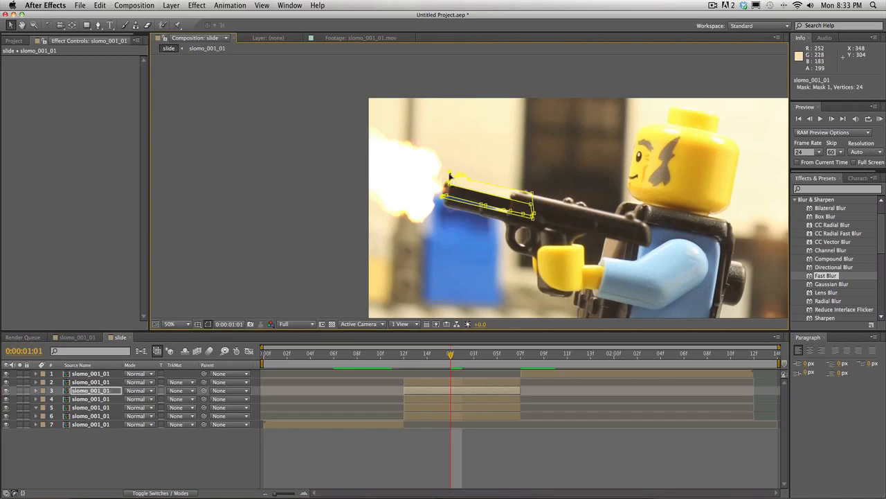
{"action": "left_click", "coordinate": [450, 177]}
{"action": "left_click", "coordinate": [571, 457]}
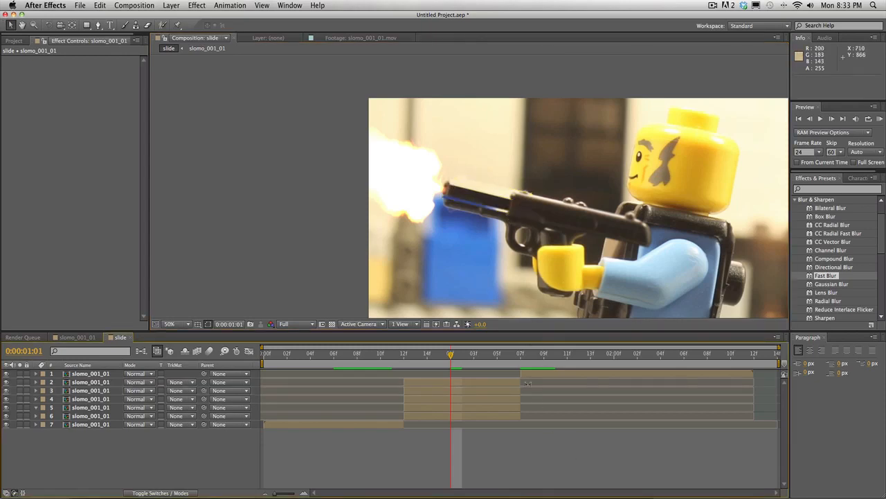
{"action": "key", "text": "space"}
{"action": "key", "text": "space"}
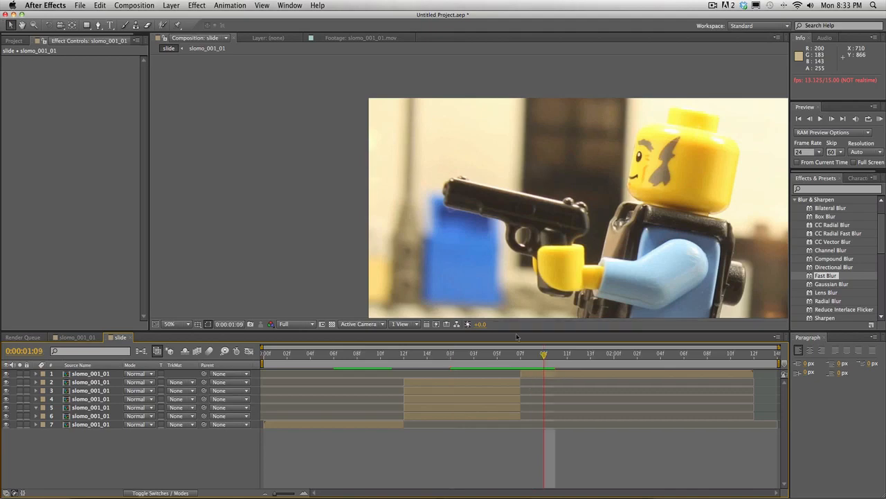
Step: Return to 0:00:01:01 and select layers 2 to 6 in turn to identify what each mask covers
{"action": "left_click_drag", "start_coordinate": [503, 350], "coordinate": [450, 353]}
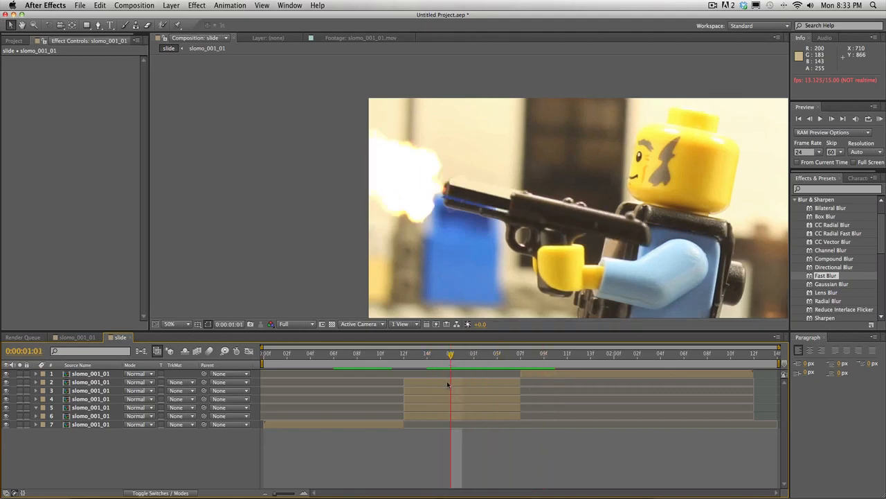
{"action": "left_click", "coordinate": [448, 384]}
{"action": "left_click", "coordinate": [442, 393]}
{"action": "left_click", "coordinate": [441, 405]}
{"action": "left_click", "coordinate": [440, 399]}
{"action": "left_click", "coordinate": [440, 409]}
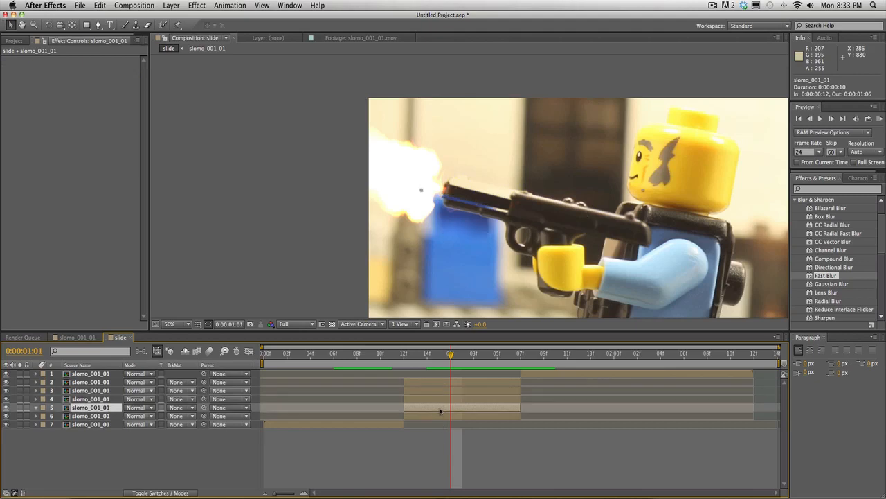
{"action": "left_click", "coordinate": [441, 399]}
{"action": "left_click", "coordinate": [441, 416]}
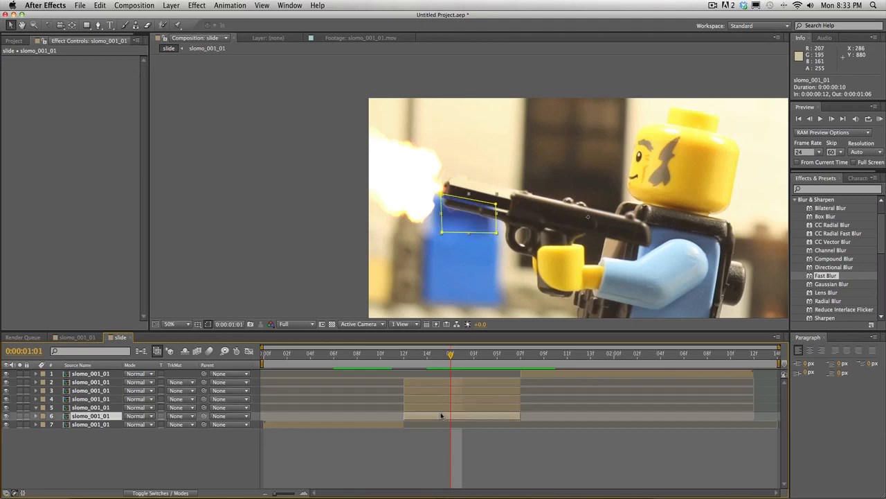
{"action": "left_click", "coordinate": [445, 383]}
{"action": "left_click", "coordinate": [444, 389]}
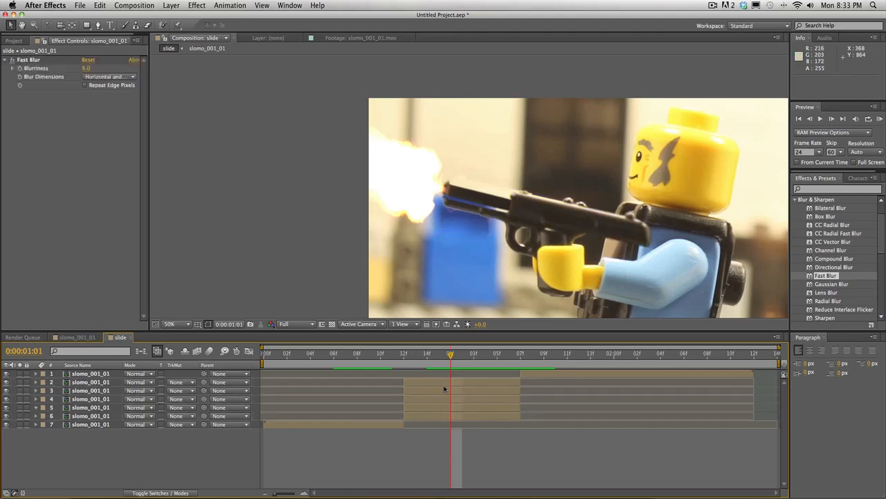
Step: Try a Gaussian Blur on layer 3 at different strengths and set its blurriness back to 0
{"action": "left_click", "coordinate": [446, 393]}
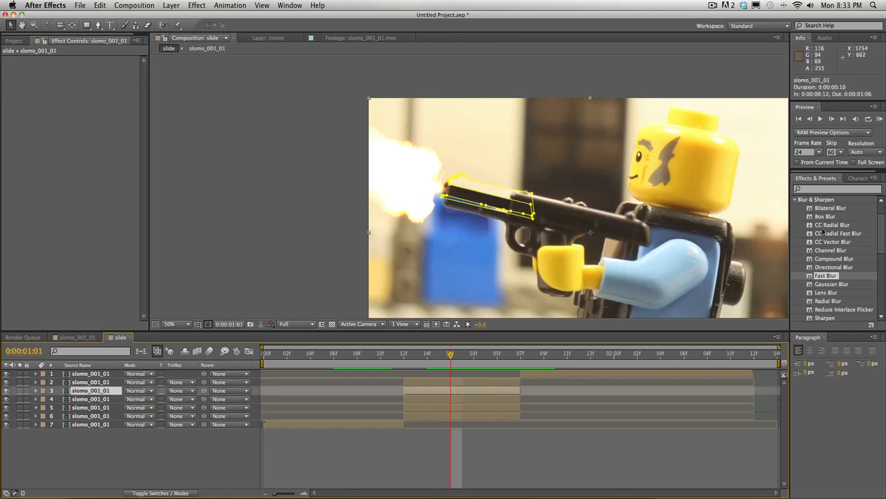
{"action": "left_click_drag", "start_coordinate": [831, 284], "coordinate": [501, 389]}
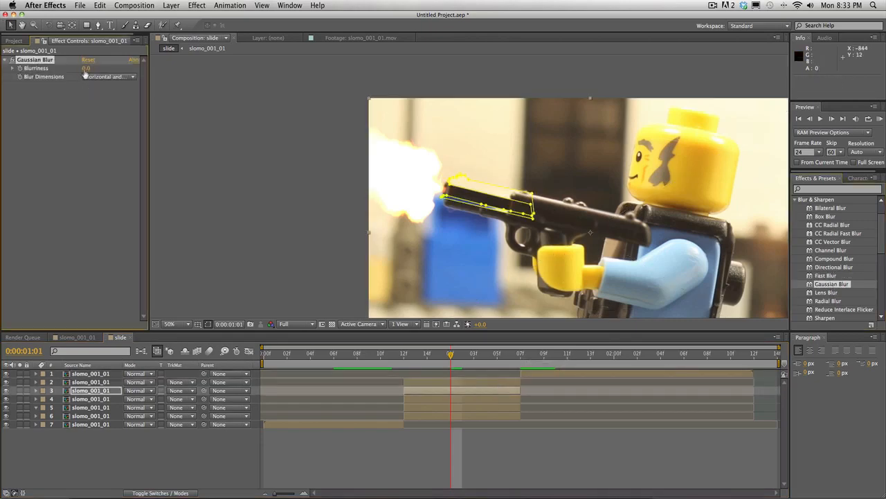
{"action": "left_click_drag", "start_coordinate": [117, 65], "coordinate": [179, 69]}
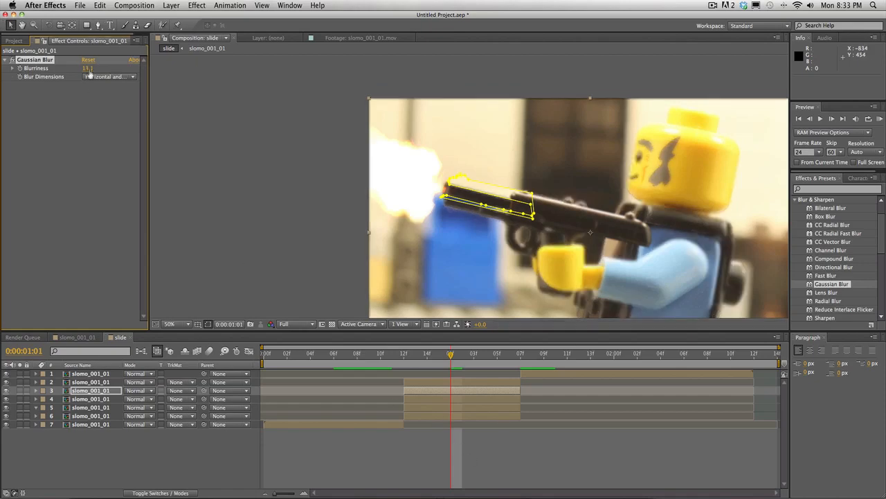
{"action": "left_click_drag", "start_coordinate": [65, 68], "coordinate": [19, 68]}
{"action": "left_click_drag", "start_coordinate": [70, 67], "coordinate": [46, 67]}
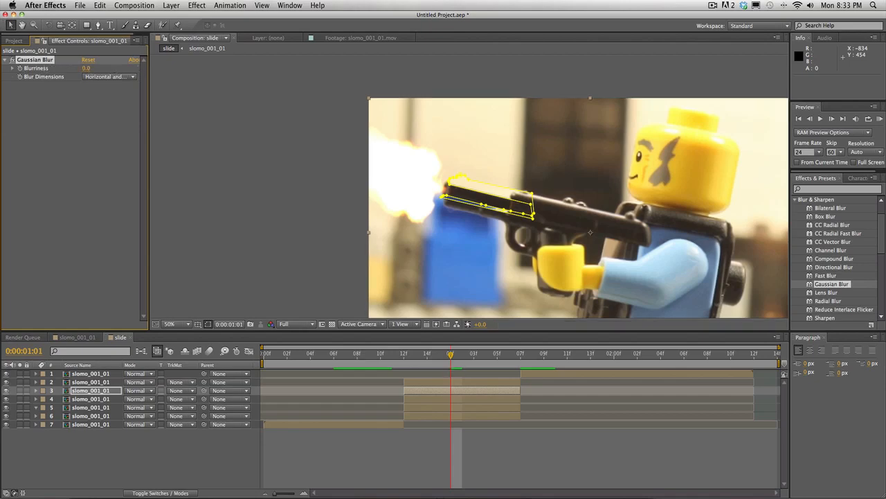
Step: Apply a Gaussian Blur with a blurriness of 8.5 to the masked wall patch, layer 6, and play back the shot
{"action": "left_click", "coordinate": [438, 399]}
{"action": "left_click", "coordinate": [445, 382]}
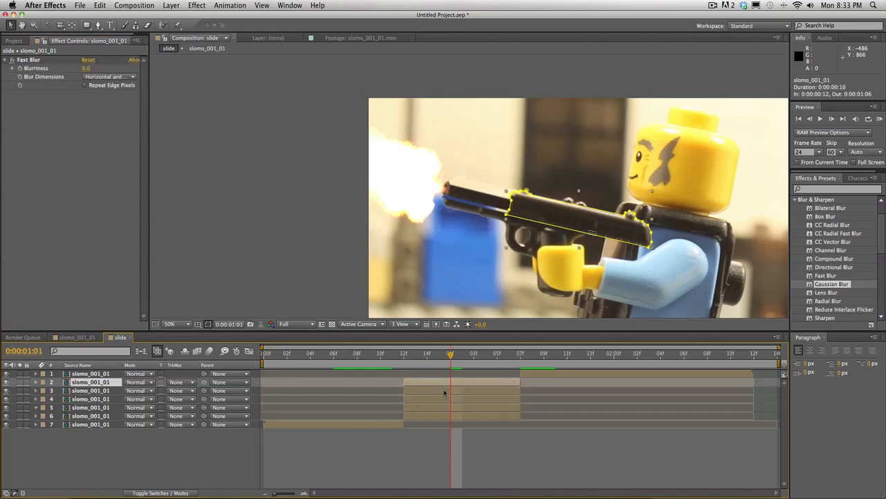
{"action": "left_click", "coordinate": [444, 407]}
{"action": "left_click", "coordinate": [446, 416]}
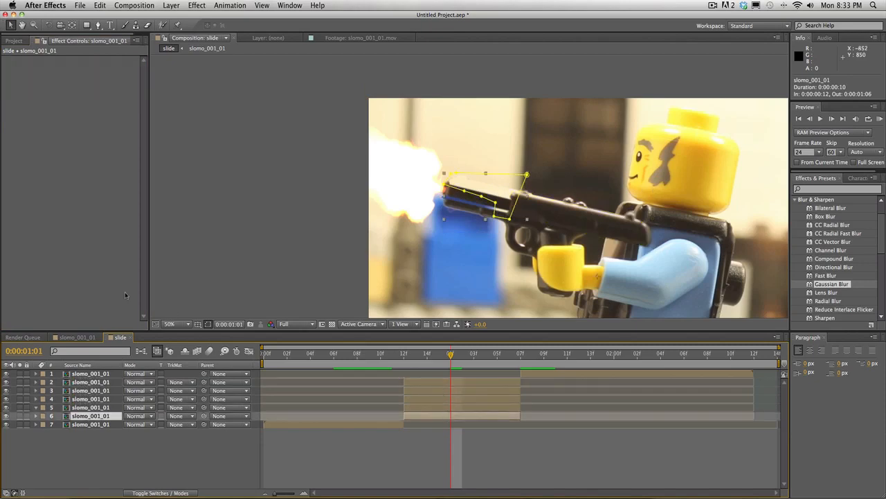
{"action": "left_click_drag", "start_coordinate": [831, 284], "coordinate": [495, 417]}
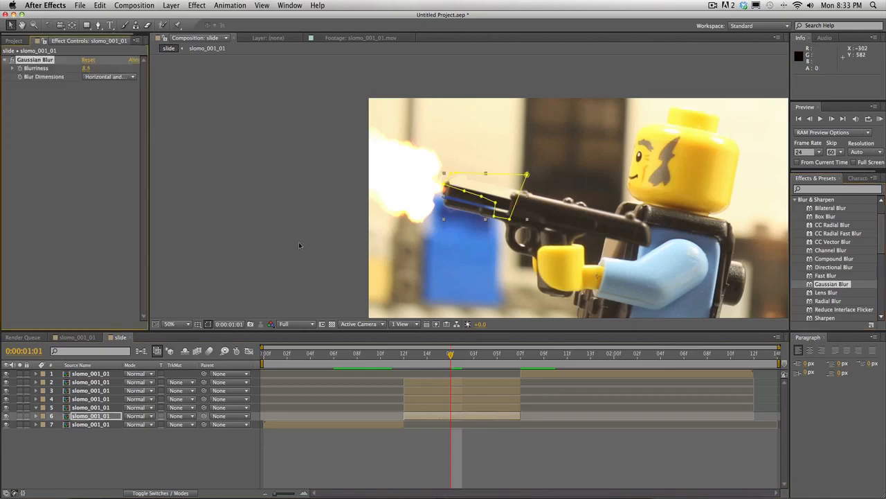
{"action": "left_click", "coordinate": [370, 469]}
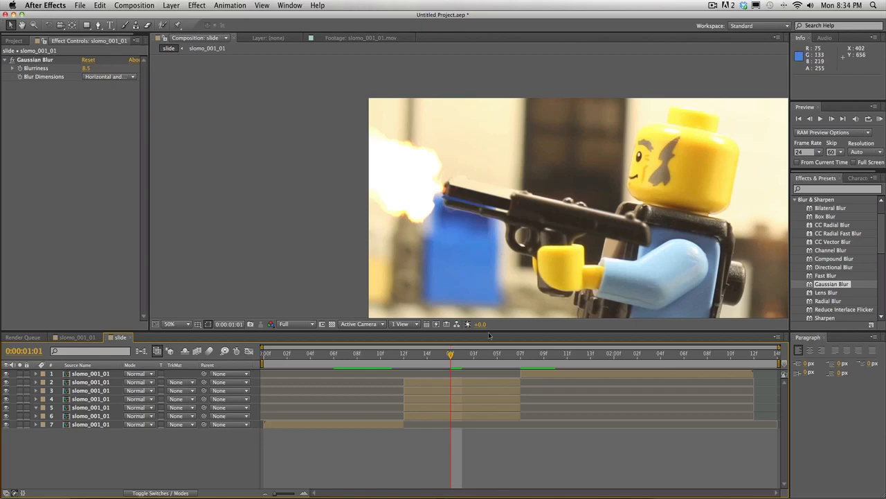
{"action": "key", "text": "space"}
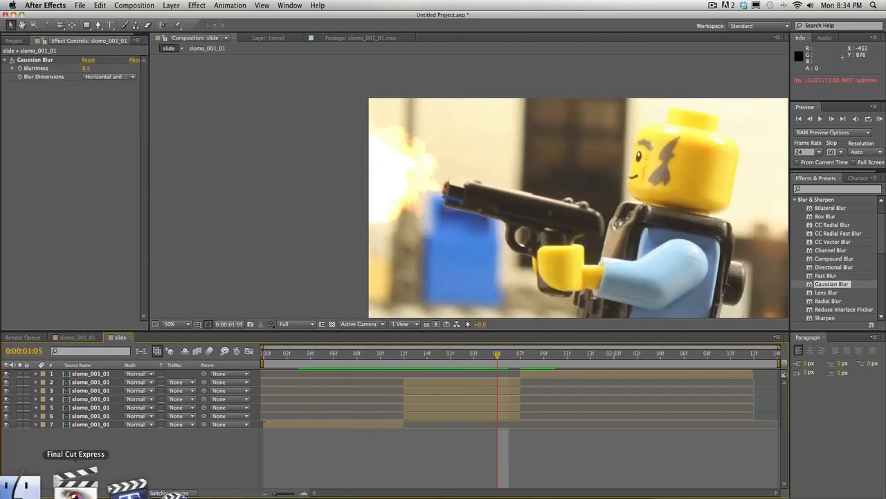
Step: Switch to Finder, search this Mac for "powder" and open Powder_Hits_05.mov
{"action": "left_click", "coordinate": [28, 479]}
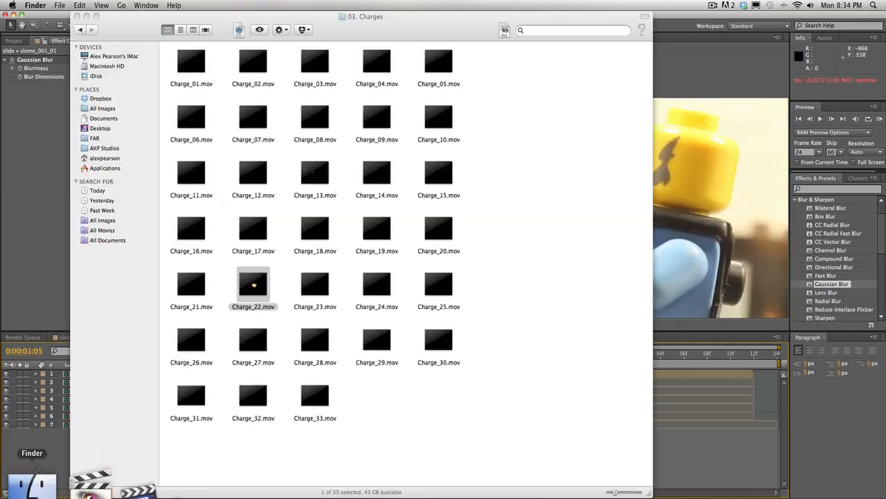
{"action": "left_click", "coordinate": [542, 31]}
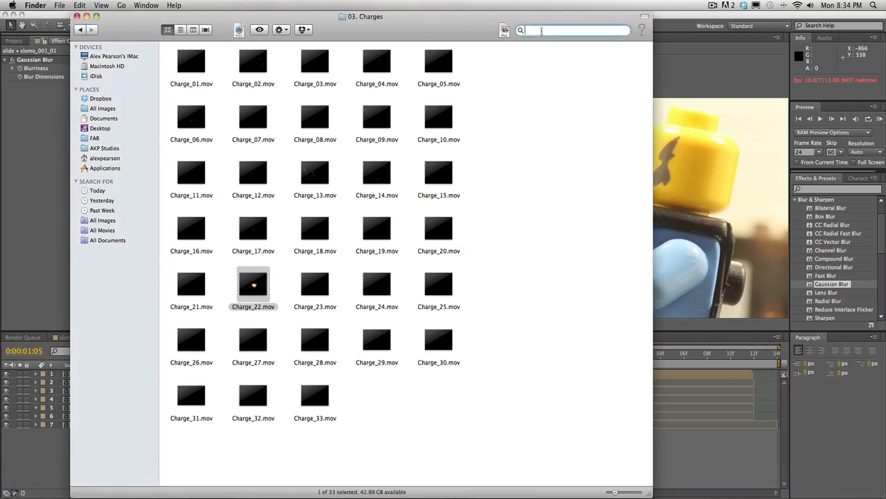
{"action": "type", "text": "powd"}
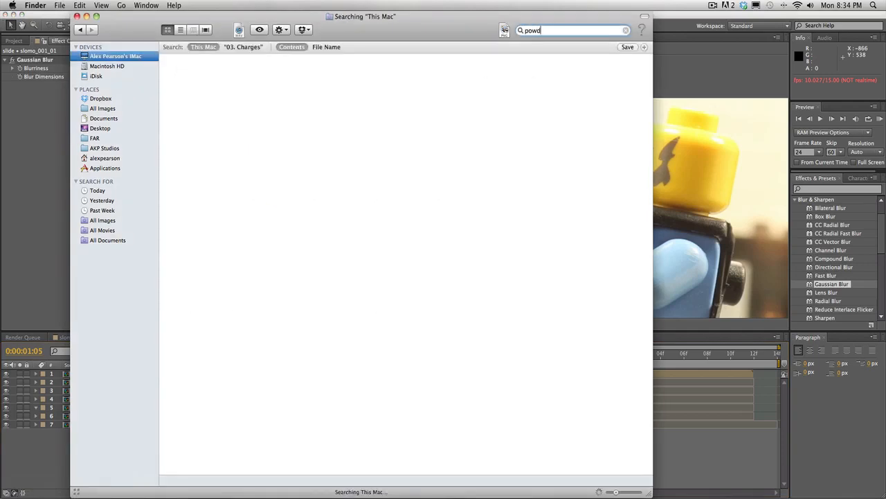
{"action": "type", "text": "er"}
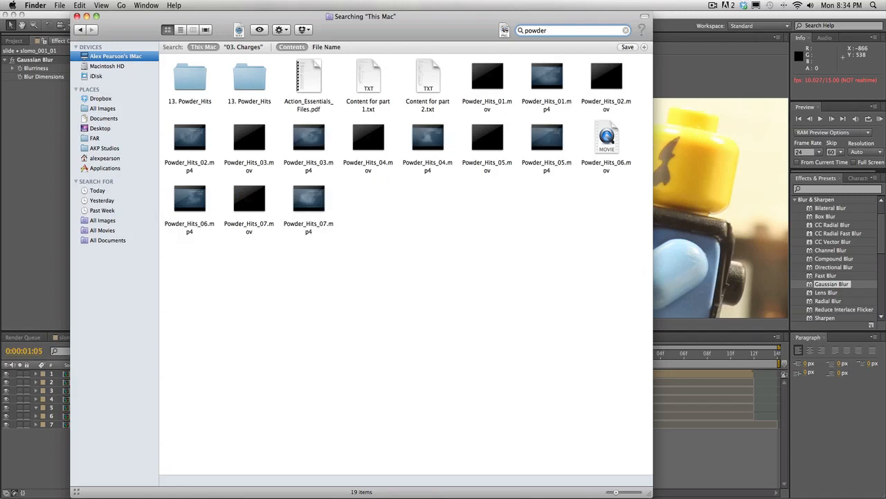
{"action": "double_click", "coordinate": [475, 142]}
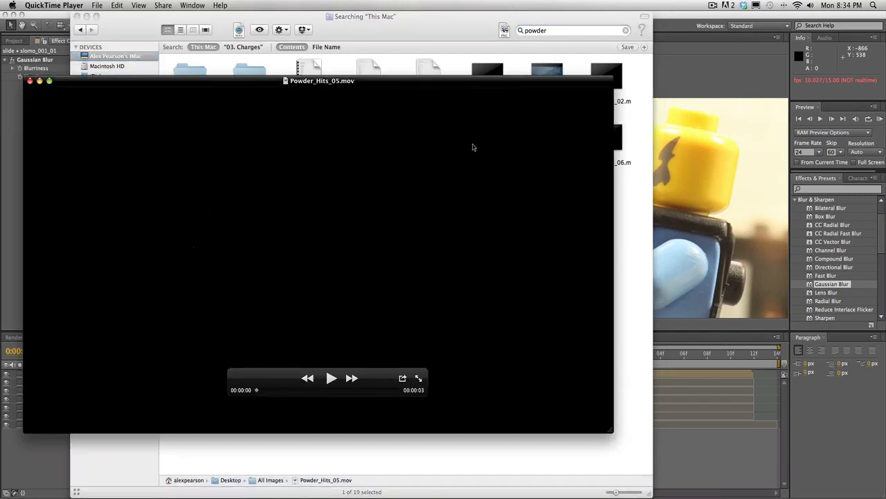
Step: Play Powder_Hits_05.mov, close it, then open Powder_Hits_06.mov for comparison and close it
{"action": "key", "text": "space"}
{"action": "left_click", "coordinate": [30, 81]}
{"action": "double_click", "coordinate": [606, 137]}
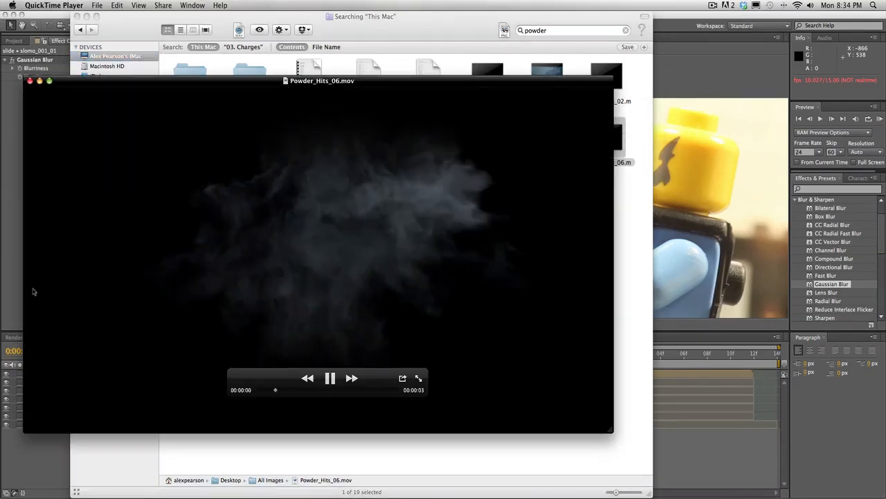
{"action": "left_click", "coordinate": [30, 81]}
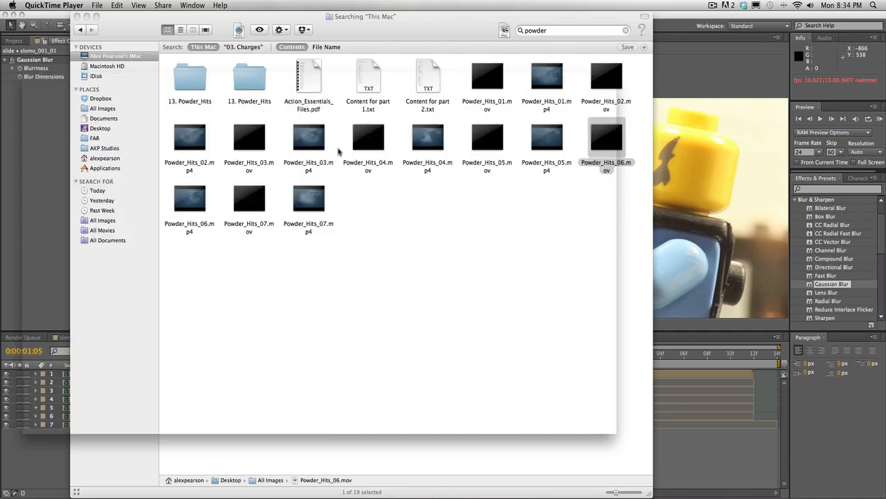
Step: Import Powder_Hits_06.mov into the After Effects project and add it as the top layer of the slide composition, starting at 0:00:00:13
{"action": "left_click_drag", "start_coordinate": [606, 137], "coordinate": [50, 104]}
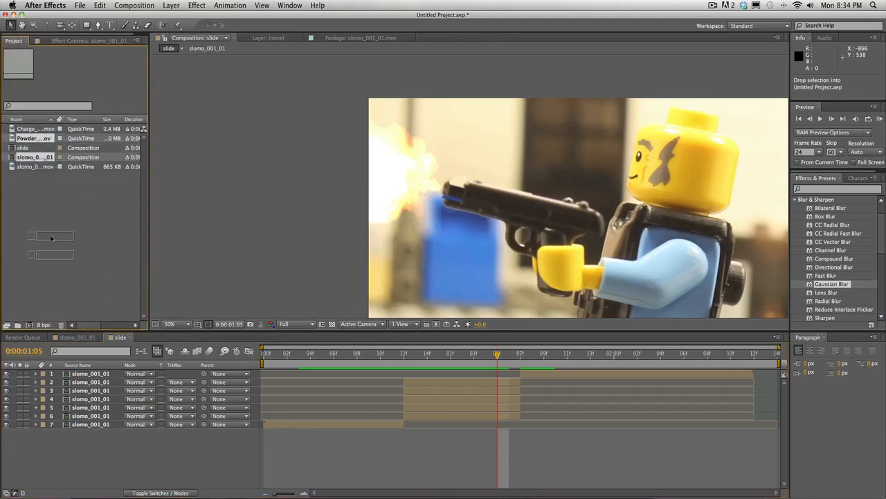
{"action": "left_click", "coordinate": [36, 139]}
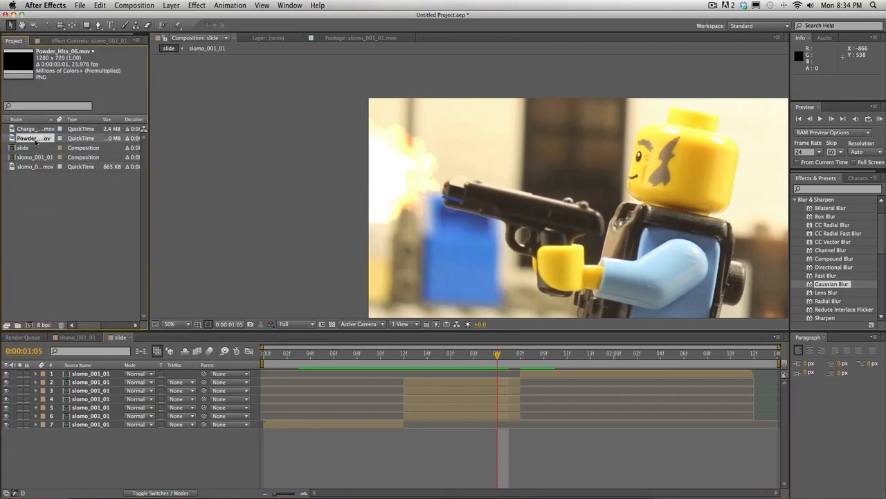
{"action": "left_click_drag", "start_coordinate": [36, 141], "coordinate": [426, 376]}
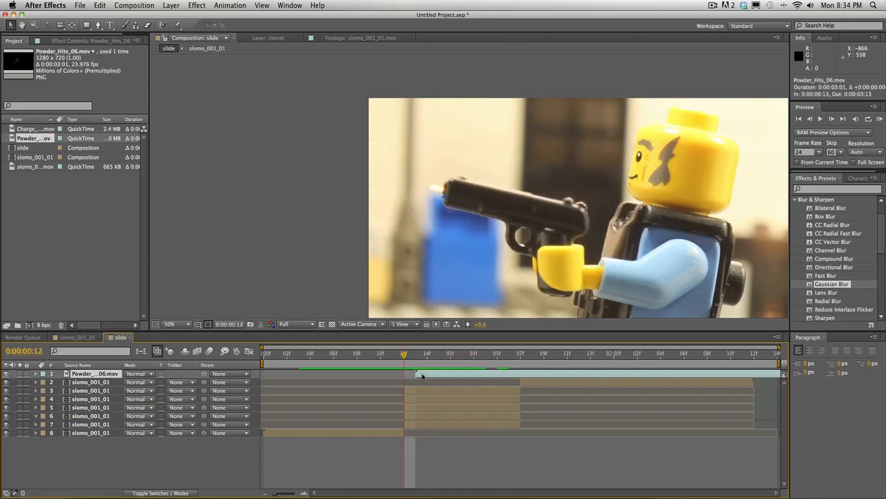
Step: At 0:00:00:13, move the powder layer to the pistol's muzzle, about position 332, 366, and set its blending mode to Add
{"action": "left_click", "coordinate": [423, 356]}
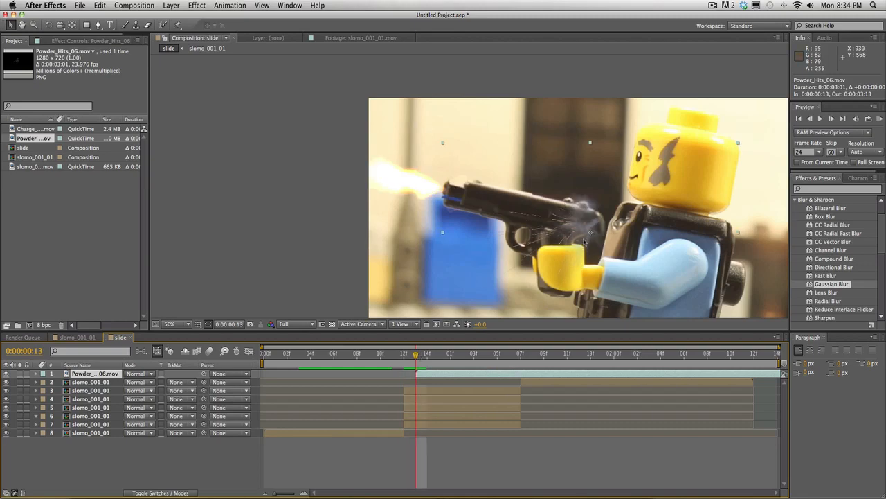
{"action": "left_click_drag", "start_coordinate": [585, 244], "coordinate": [439, 199]}
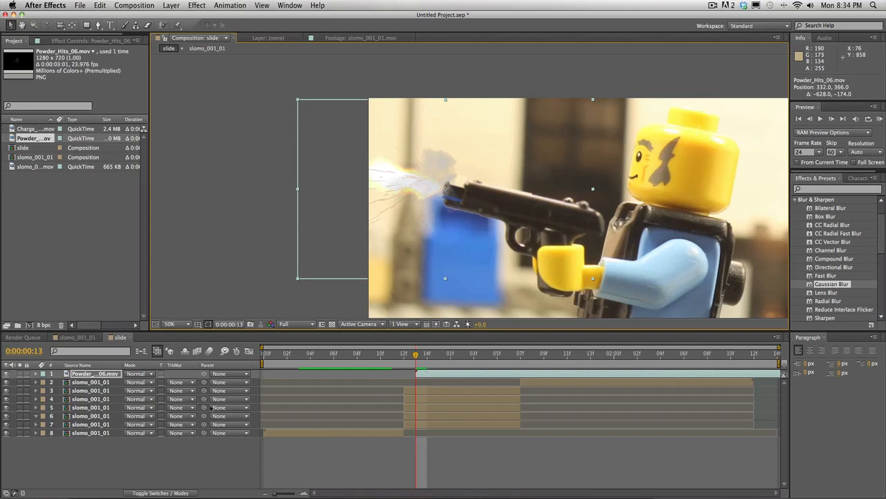
{"action": "left_click", "coordinate": [151, 374]}
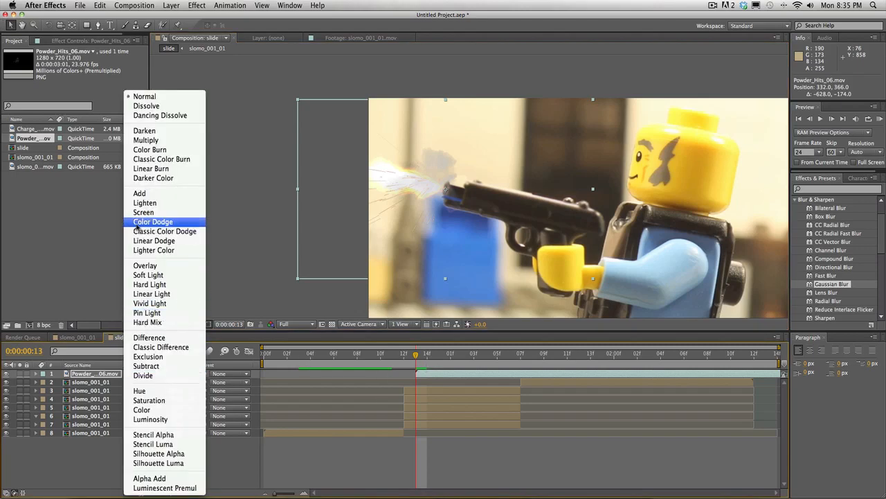
{"action": "left_click", "coordinate": [177, 194]}
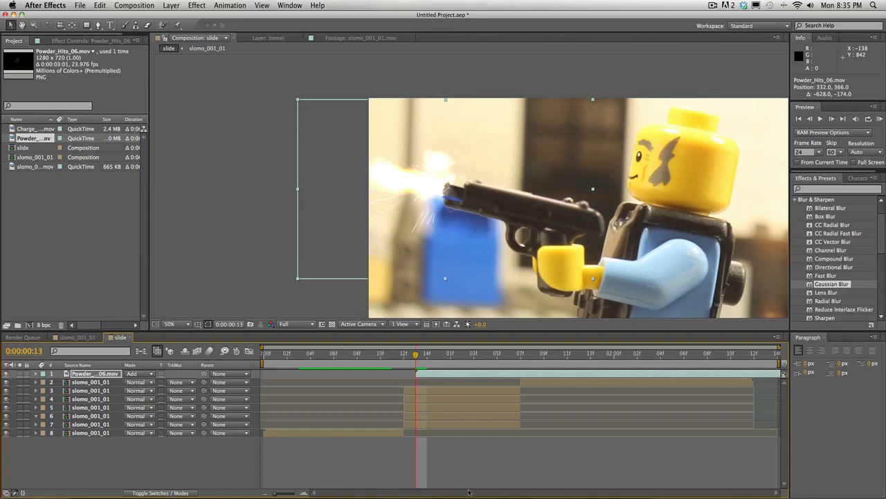
Step: Step through the frames from 0:00:00:13 to 0:00:01:13 to examine how the powder develops, ending on 0:00:01:12
{"action": "left_click", "coordinate": [832, 119]}
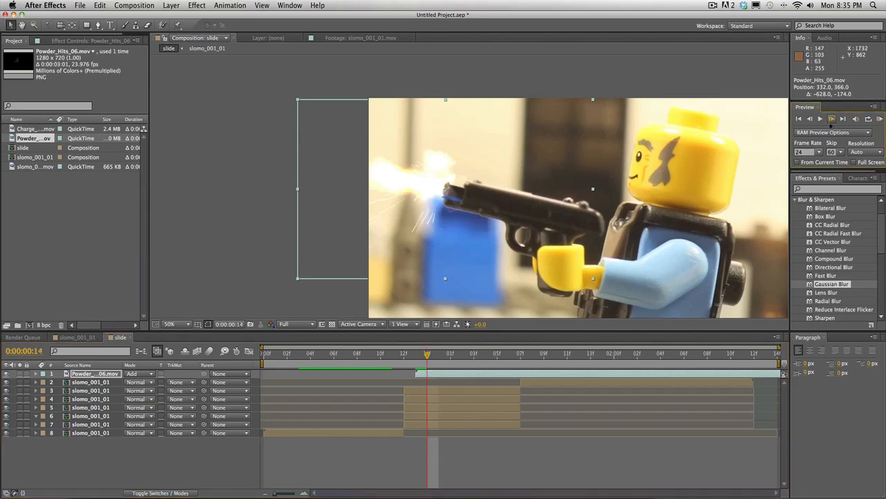
{"action": "left_click", "coordinate": [831, 122]}
{"action": "left_click", "coordinate": [830, 122]}
{"action": "left_click", "coordinate": [830, 122]}
{"action": "left_click", "coordinate": [831, 122]}
{"action": "left_click", "coordinate": [831, 122]}
{"action": "left_click", "coordinate": [830, 122]}
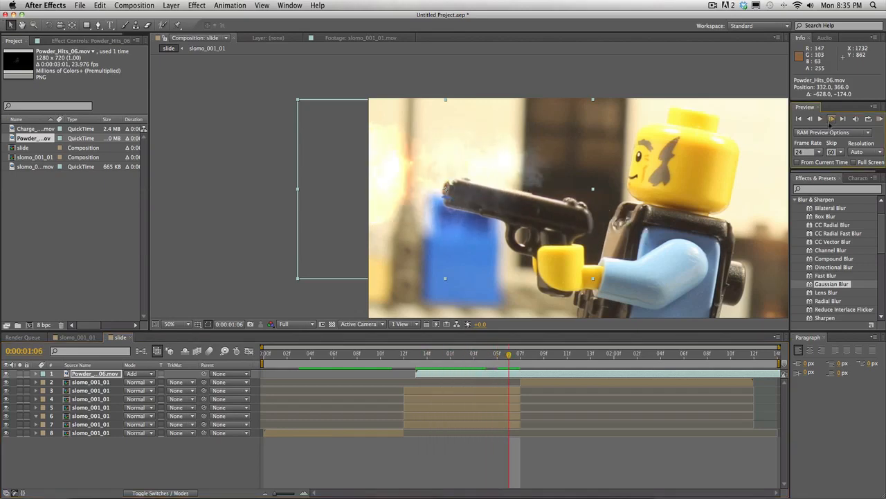
{"action": "left_click", "coordinate": [830, 122]}
{"action": "left_click", "coordinate": [831, 122]}
{"action": "left_click", "coordinate": [831, 123]}
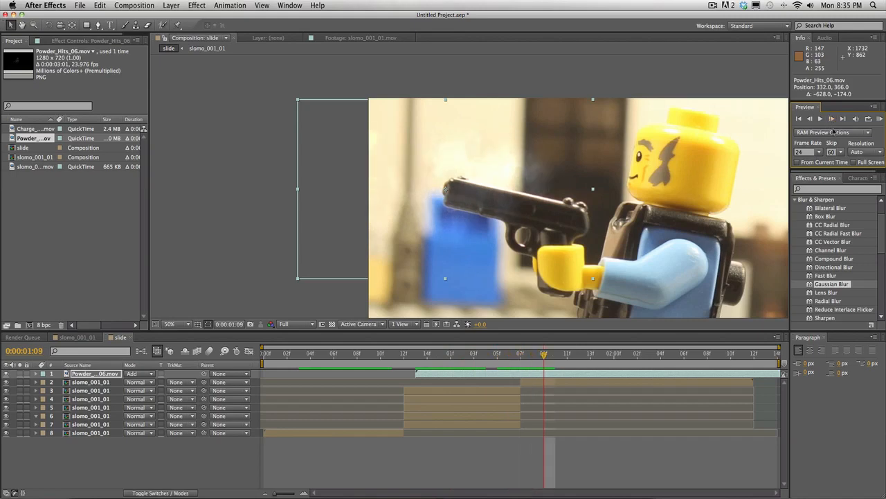
{"action": "left_click", "coordinate": [832, 120]}
{"action": "left_click", "coordinate": [832, 120]}
{"action": "left_click", "coordinate": [832, 120]}
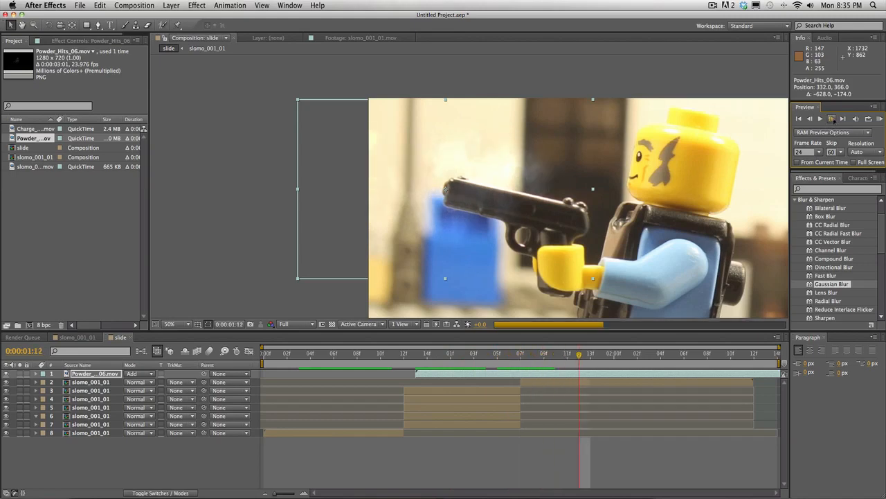
{"action": "left_click", "coordinate": [831, 120]}
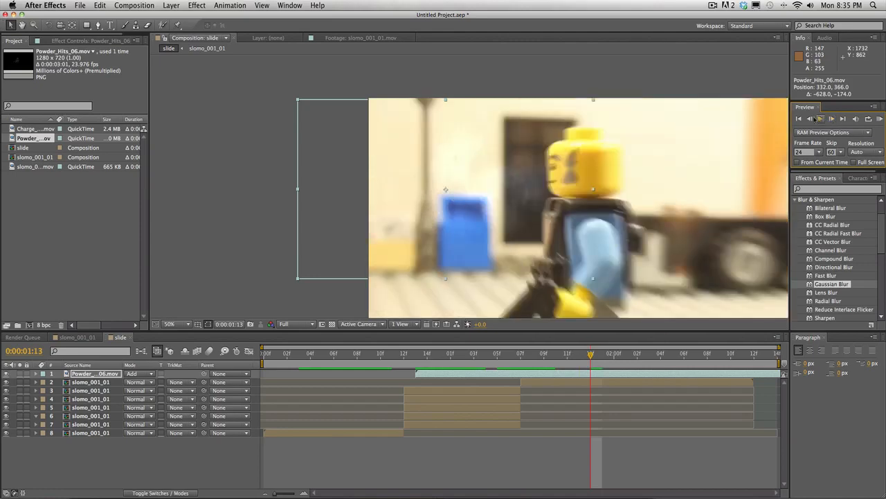
{"action": "left_click", "coordinate": [810, 119]}
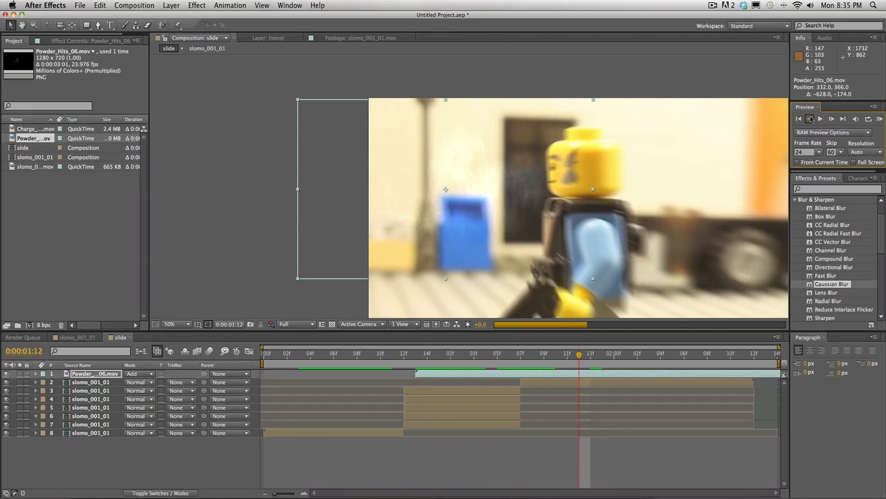
Step: Fit the whole composition in the viewer and play back the shot from 0:00:00:00
{"action": "left_click", "coordinate": [175, 325]}
{"action": "left_click", "coordinate": [182, 345]}
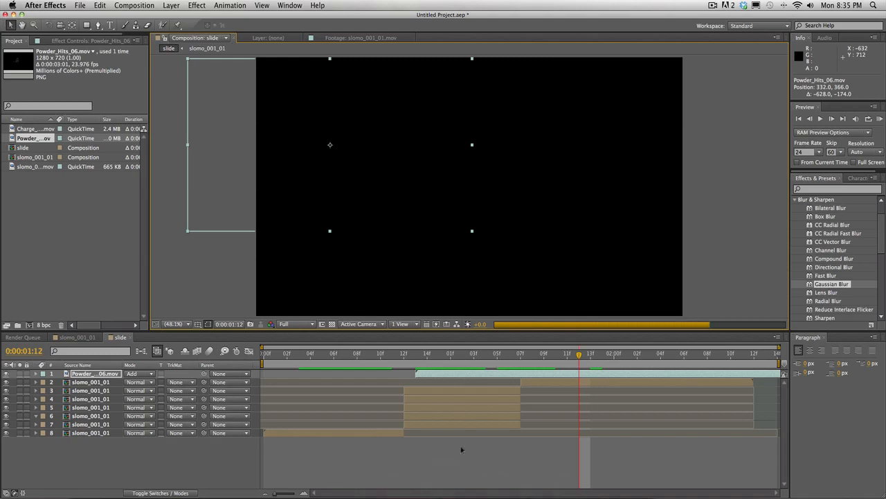
{"action": "left_click", "coordinate": [713, 5]}
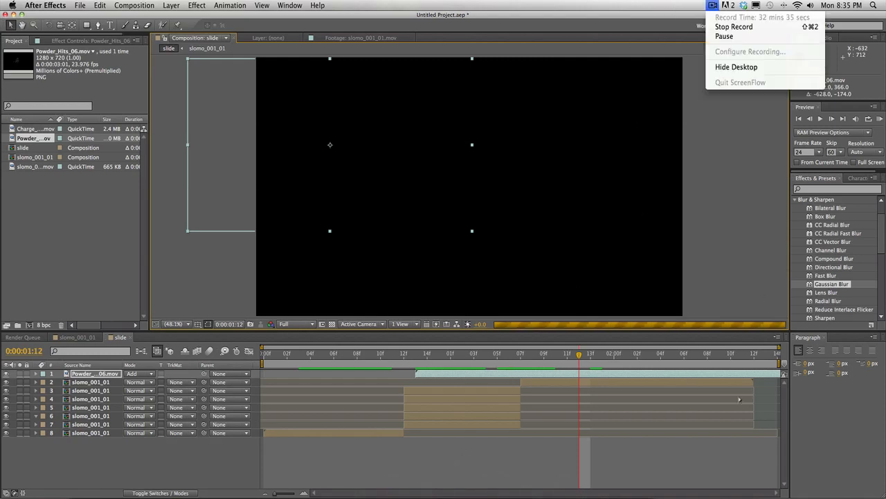
{"action": "left_click", "coordinate": [703, 449]}
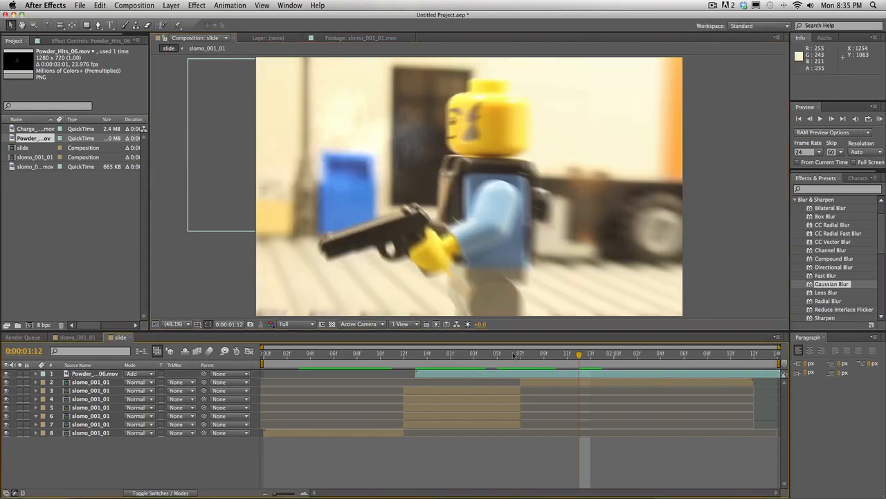
{"action": "left_click_drag", "start_coordinate": [500, 355], "coordinate": [247, 399]}
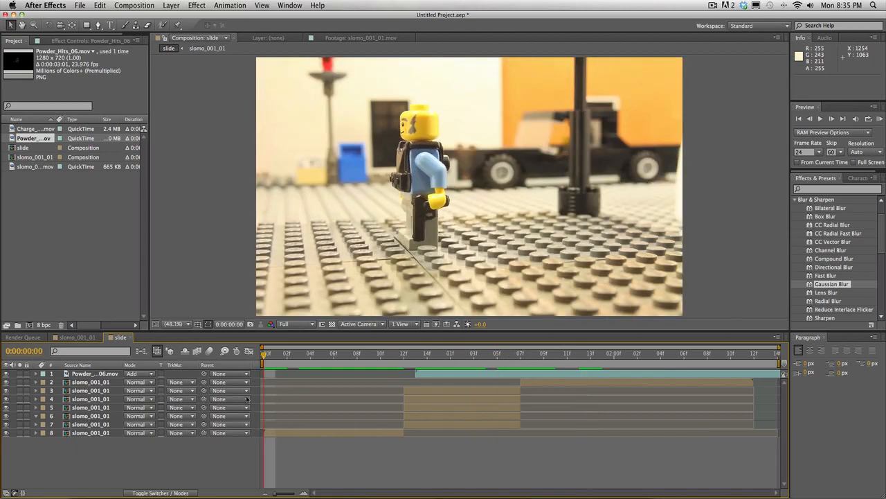
{"action": "key", "text": "space"}
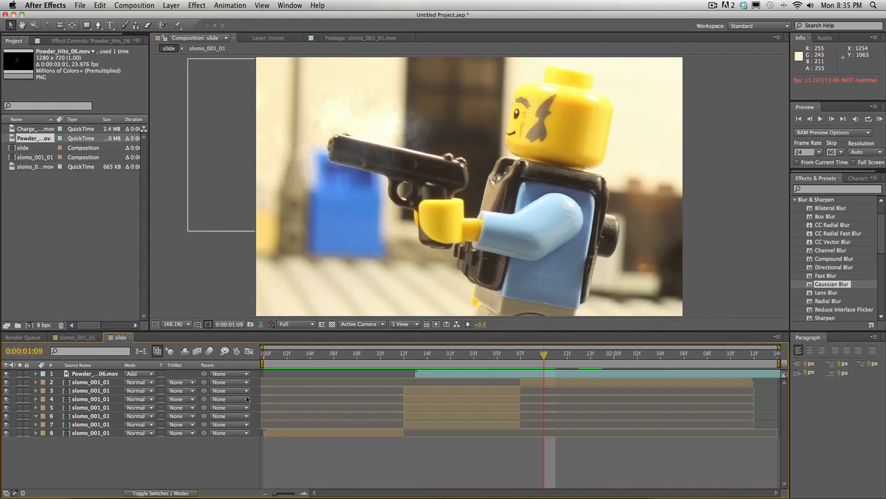
Step: Return to 0:00:00:13 and enable time remapping on the powder layer
{"action": "left_click_drag", "start_coordinate": [542, 353], "coordinate": [428, 369]}
{"action": "left_click", "coordinate": [430, 373]}
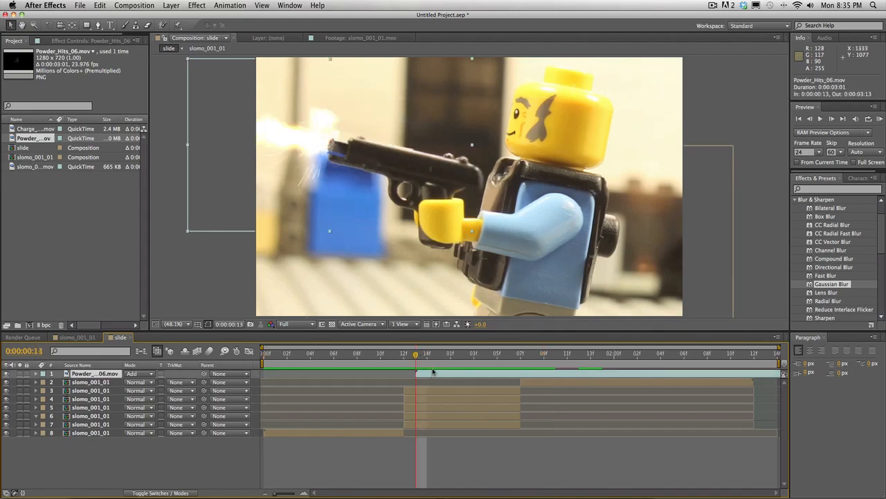
{"action": "right_click", "coordinate": [433, 375]}
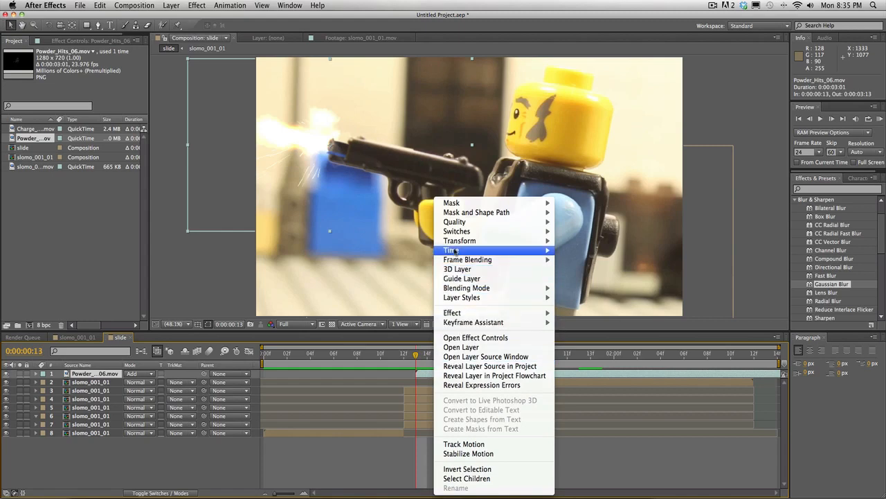
{"action": "mouse_move", "coordinate": [455, 244]}
{"action": "left_click", "coordinate": [610, 250]}
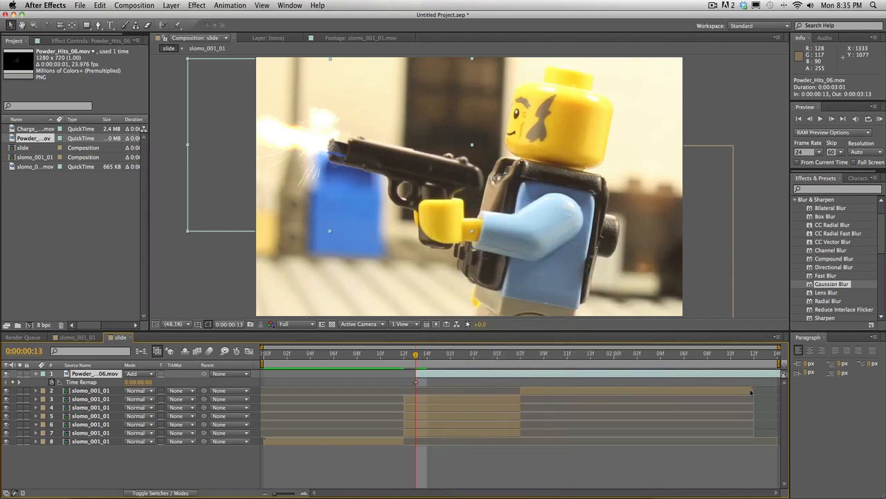
Step: Split the powder layer at 0:00:01:09 and delete its second part
{"action": "left_click", "coordinate": [543, 354]}
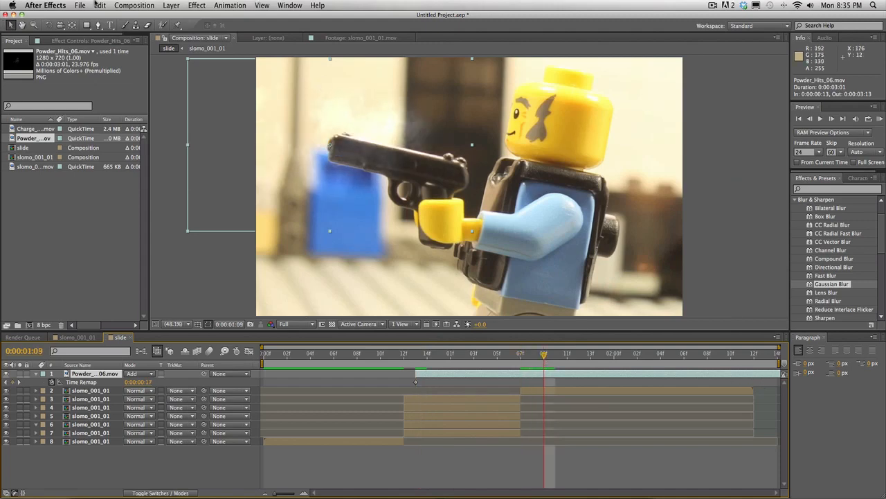
{"action": "left_click", "coordinate": [99, 5]}
{"action": "left_click", "coordinate": [115, 115]}
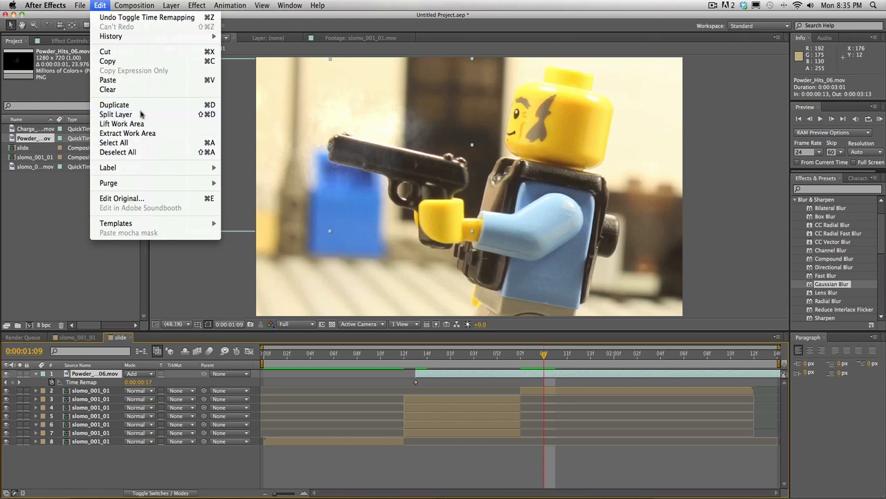
{"action": "left_click", "coordinate": [556, 375]}
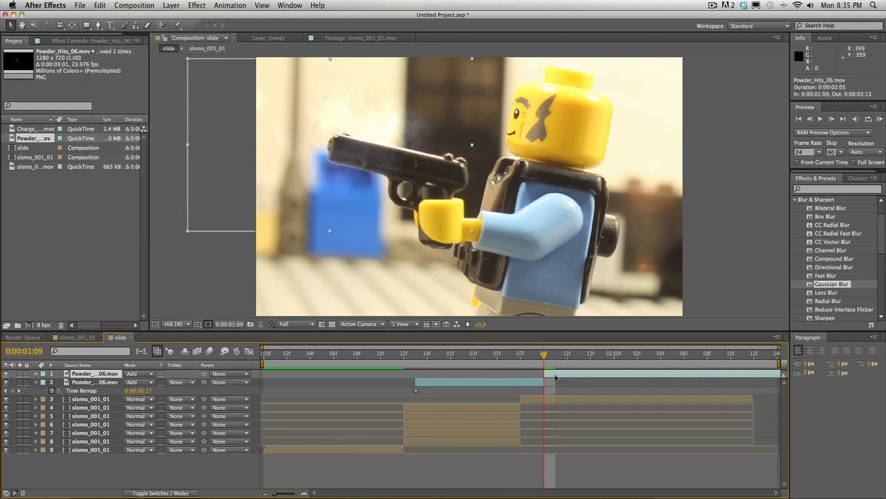
{"action": "key", "text": "Delete"}
Step: Extend the end of the powder layer, sliding the layer earlier as needed, until its duration is 0:00:04:00
{"action": "left_click_drag", "start_coordinate": [544, 362], "coordinate": [708, 395]}
{"action": "left_click", "coordinate": [537, 375]}
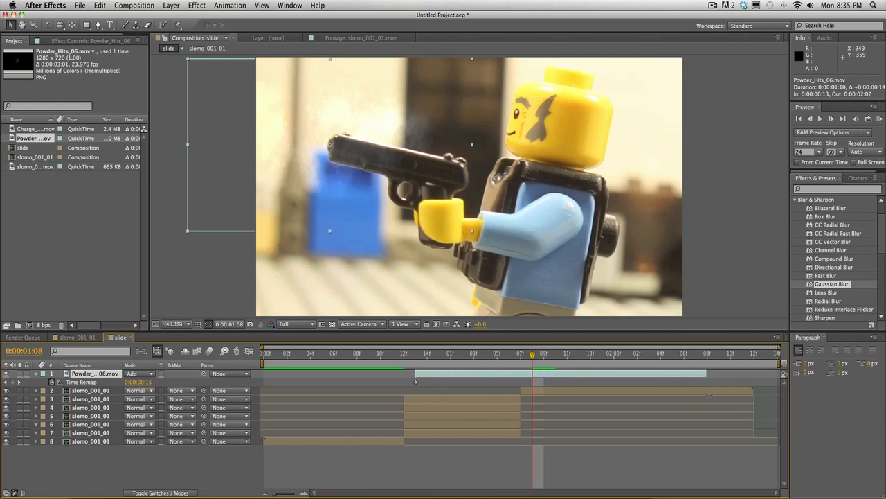
{"action": "left_click_drag", "start_coordinate": [547, 359], "coordinate": [485, 361]}
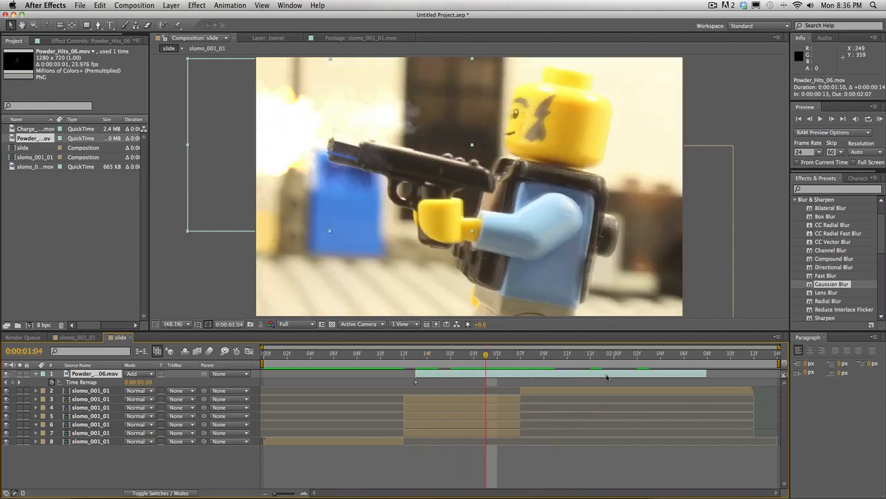
{"action": "left_click_drag", "start_coordinate": [690, 374], "coordinate": [478, 379]}
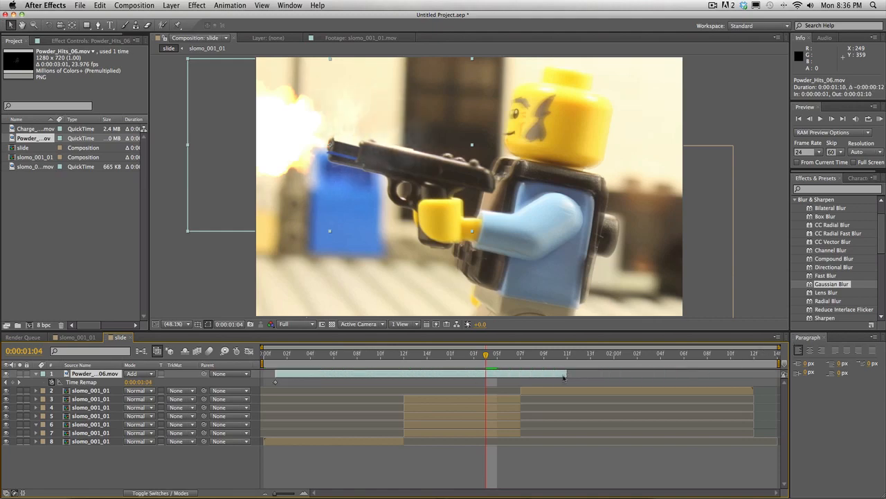
{"action": "left_click_drag", "start_coordinate": [565, 378], "coordinate": [818, 454]}
{"action": "left_click_drag", "start_coordinate": [783, 375], "coordinate": [761, 416]}
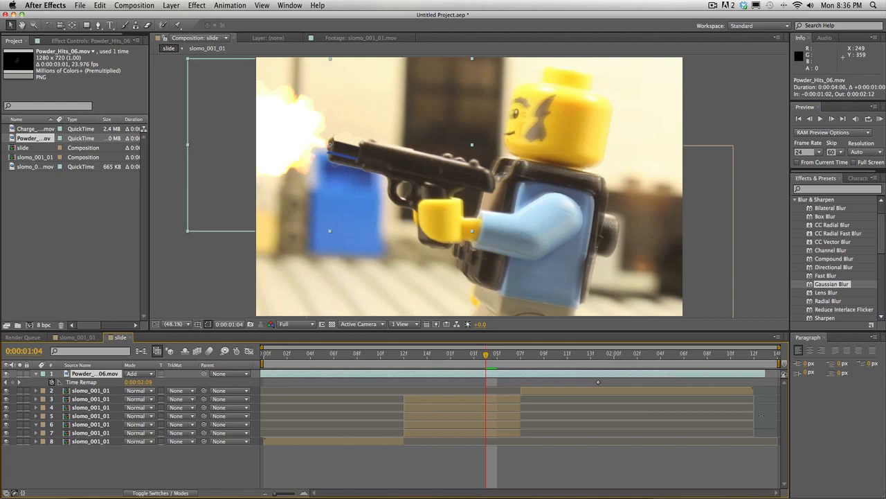
Step: Move the powder layer's last Time Remap keyframe later and set the layer to start at 0:00:00:13 again
{"action": "left_click_drag", "start_coordinate": [600, 383], "coordinate": [830, 390]}
{"action": "left_click_drag", "start_coordinate": [394, 360], "coordinate": [454, 363]}
{"action": "mouse_move", "coordinate": [410, 362]}
{"action": "left_mouse_down"}
{"action": "mouse_move", "coordinate": [382, 362]}
{"action": "mouse_move", "coordinate": [442, 367]}
{"action": "mouse_move", "coordinate": [419, 378]}
{"action": "mouse_move", "coordinate": [437, 379]}
{"action": "mouse_move", "coordinate": [415, 359]}
{"action": "left_mouse_up"}
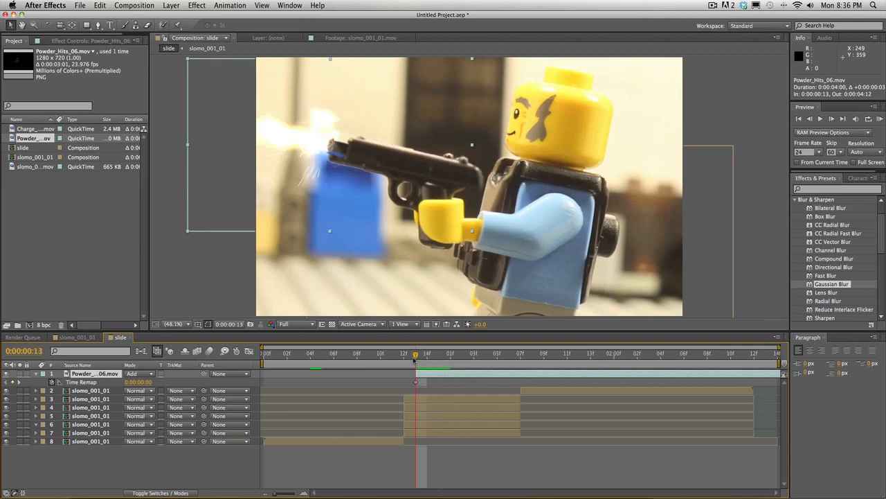
Step: Play back the slowed powder effect twice from 0:00:00:13
{"action": "key", "text": "space"}
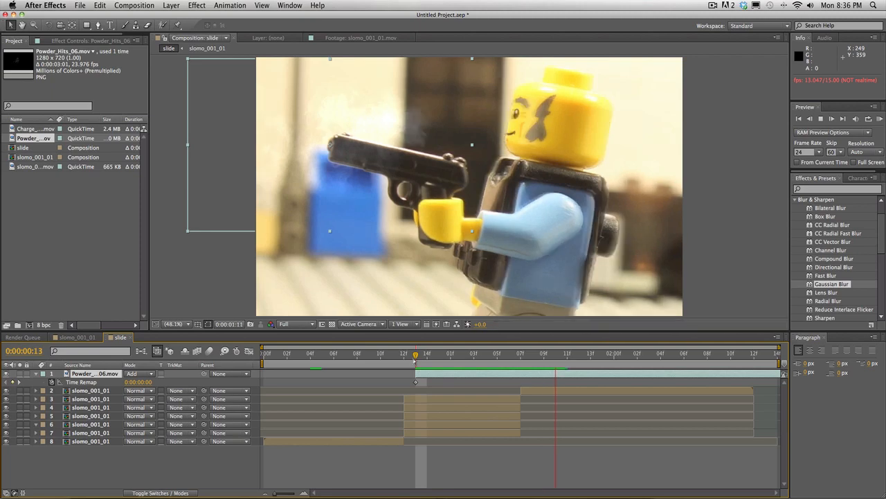
{"action": "key", "text": "space"}
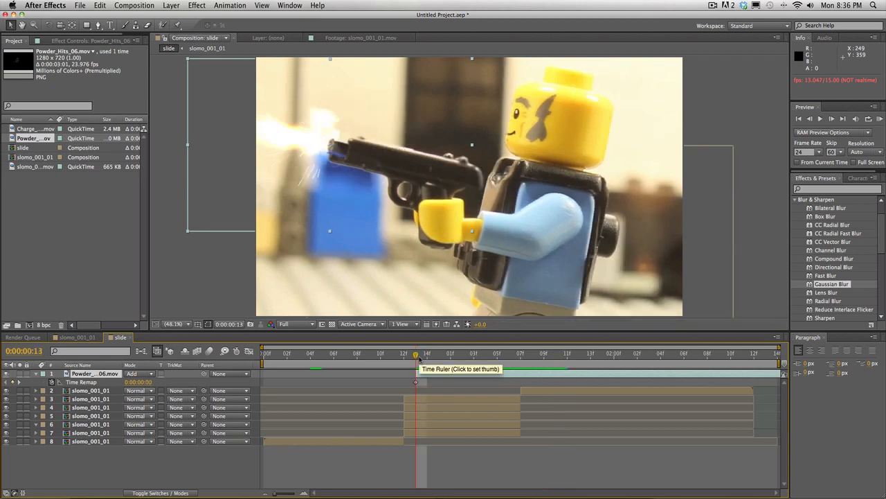
{"action": "key", "text": "space"}
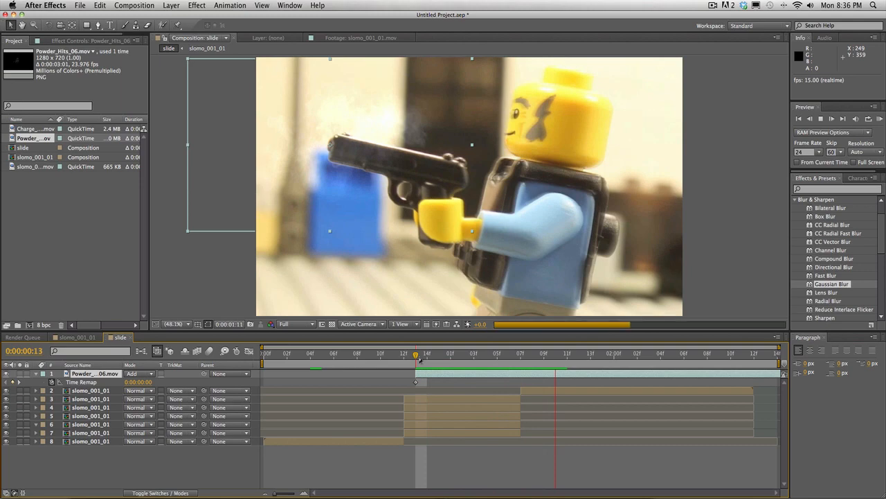
{"action": "key", "text": "space"}
Step: Slow the powder footage further by moving its last Time Remap keyframe later, and return the layer's start to 0:00:00:13
{"action": "left_click_drag", "start_coordinate": [506, 374], "coordinate": [0, 383]}
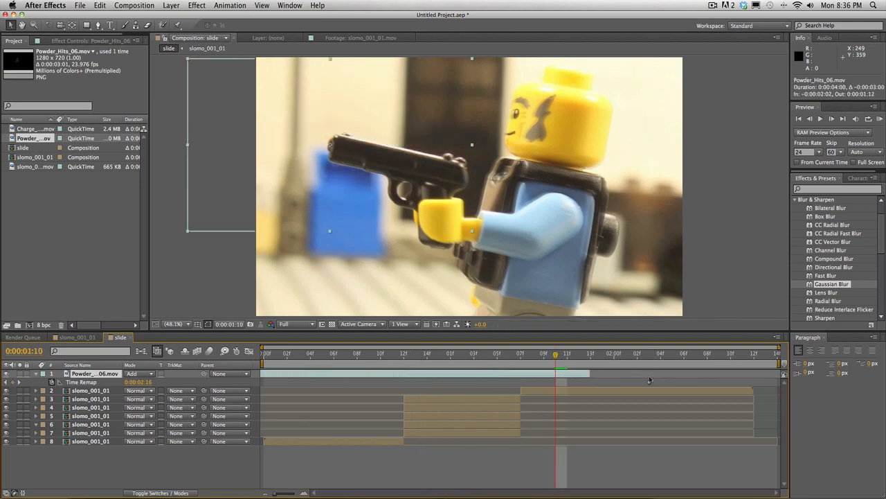
{"action": "left_click_drag", "start_coordinate": [649, 383], "coordinate": [684, 382]}
{"action": "left_click_drag", "start_coordinate": [777, 392], "coordinate": [849, 397]}
{"action": "left_click_drag", "start_coordinate": [488, 375], "coordinate": [845, 411]}
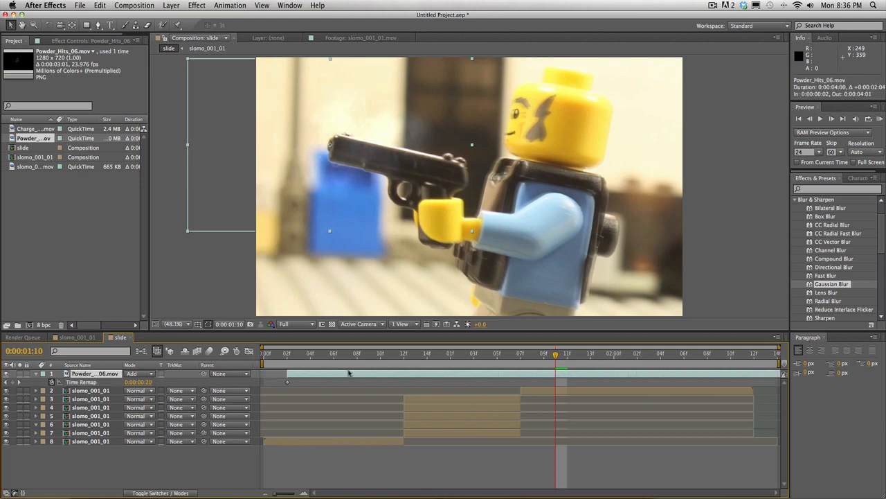
{"action": "left_click_drag", "start_coordinate": [339, 373], "coordinate": [468, 400]}
Step: Preview the powder effect, split the powder layer at 0:00:01:10 and delete its second part
{"action": "left_click_drag", "start_coordinate": [414, 354], "coordinate": [500, 376]}
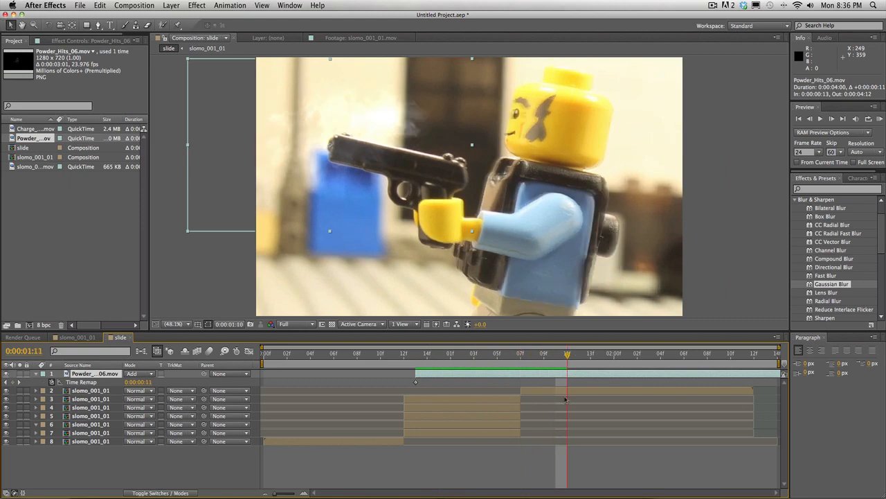
{"action": "left_click", "coordinate": [381, 363]}
{"action": "key", "text": "space"}
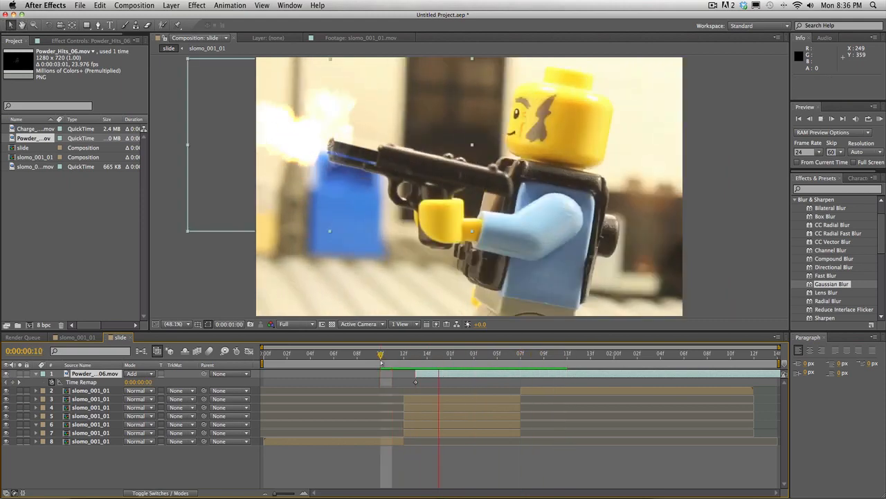
{"action": "key", "text": "space"}
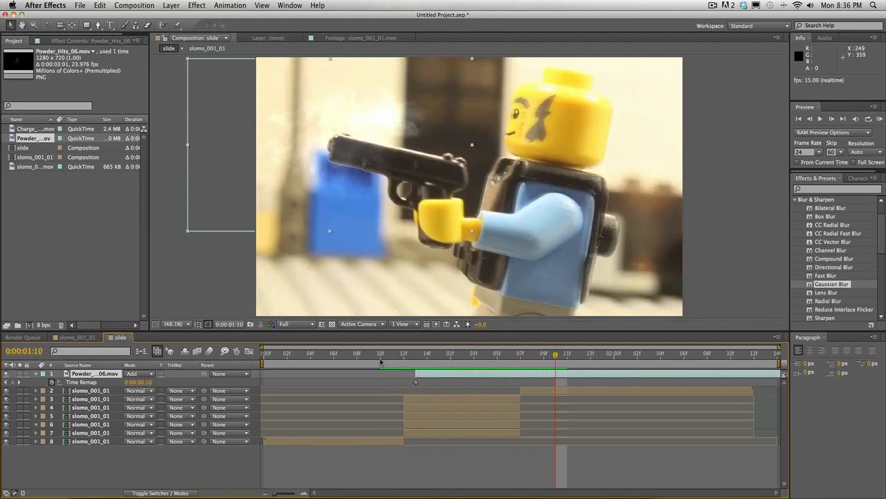
{"action": "left_click", "coordinate": [104, 5]}
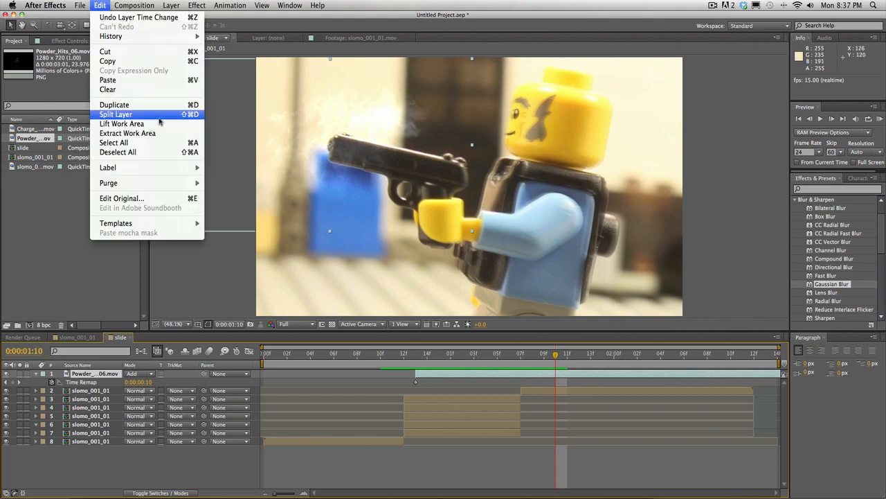
{"action": "left_click", "coordinate": [159, 117]}
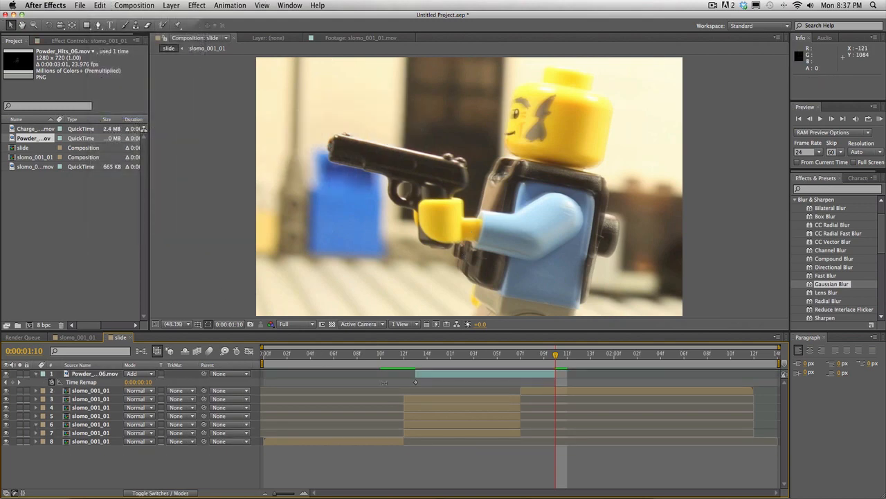
Step: Play back the slide composition from the beginning and inspect the muzzle flash around 0:00:00:12 to 0:00:00:13
{"action": "left_click", "coordinate": [445, 363]}
{"action": "left_click_drag", "start_coordinate": [440, 363], "coordinate": [202, 379]}
{"action": "key", "text": "space"}
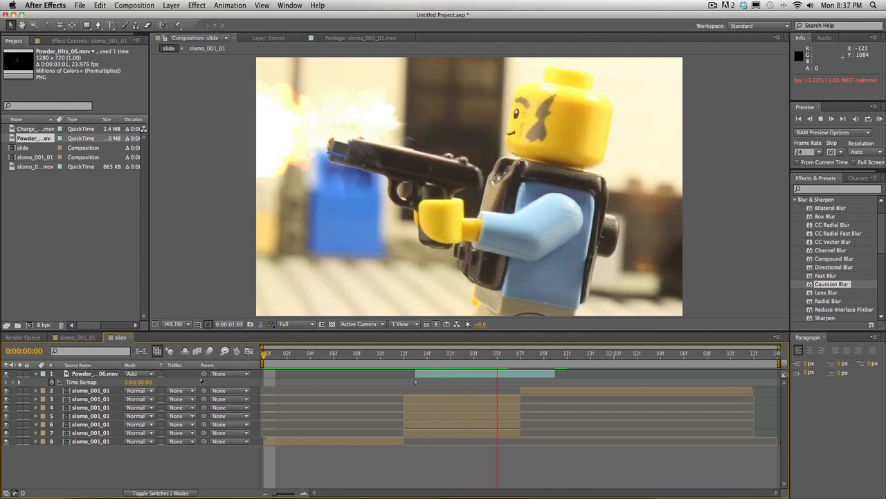
{"action": "key", "text": "space"}
{"action": "left_click", "coordinate": [405, 353]}
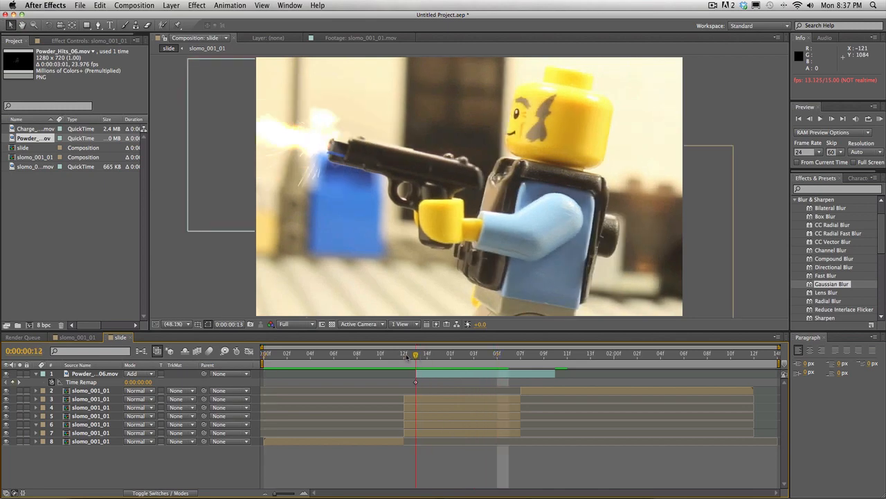
{"action": "left_click_drag", "start_coordinate": [405, 353], "coordinate": [417, 382]}
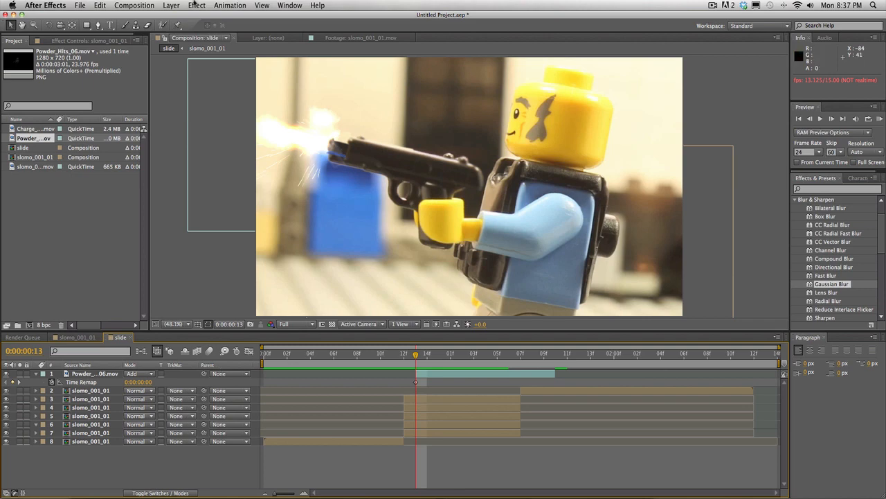
Step: Create a new 1920 x 1080 solid layer with the gray color 7B7B7B
{"action": "left_click", "coordinate": [196, 6]}
{"action": "mouse_move", "coordinate": [171, 5]}
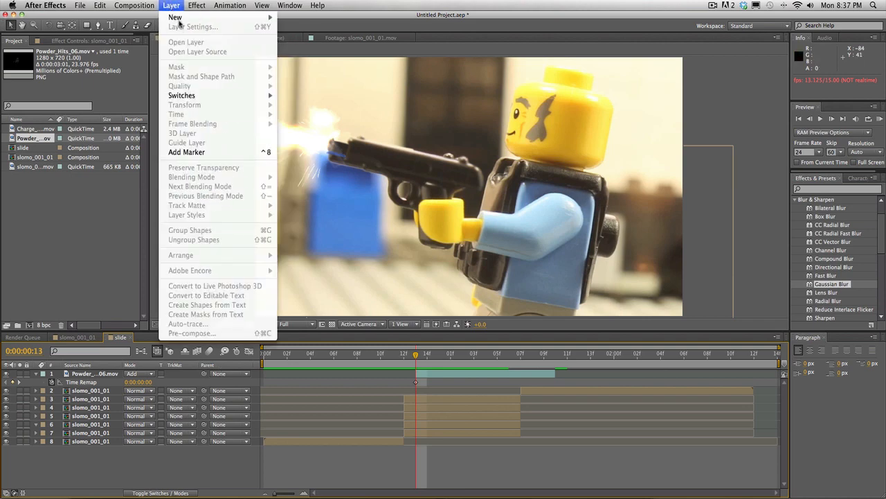
{"action": "left_click", "coordinate": [325, 28]}
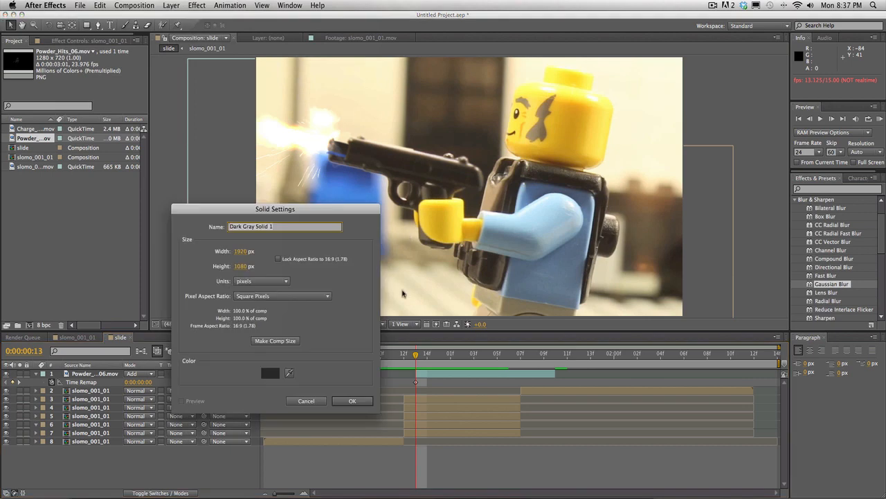
{"action": "left_click", "coordinate": [276, 377]}
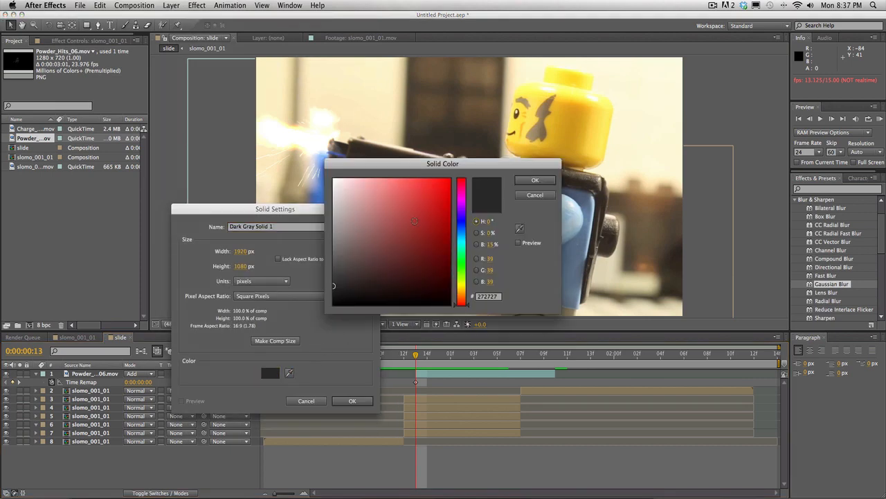
{"action": "mouse_move", "coordinate": [324, 247]}
{"action": "left_mouse_down"}
{"action": "mouse_move", "coordinate": [323, 231]}
{"action": "mouse_move", "coordinate": [324, 255]}
{"action": "mouse_move", "coordinate": [315, 243]}
{"action": "left_mouse_up"}
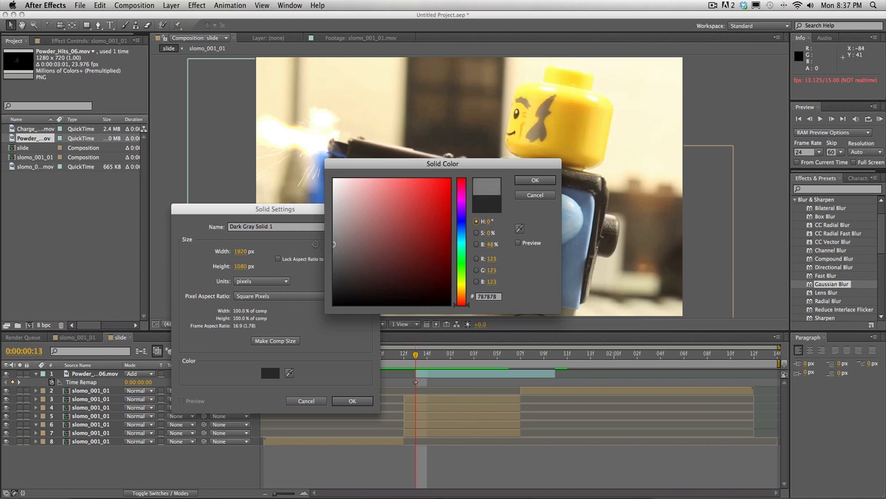
{"action": "left_click", "coordinate": [526, 186]}
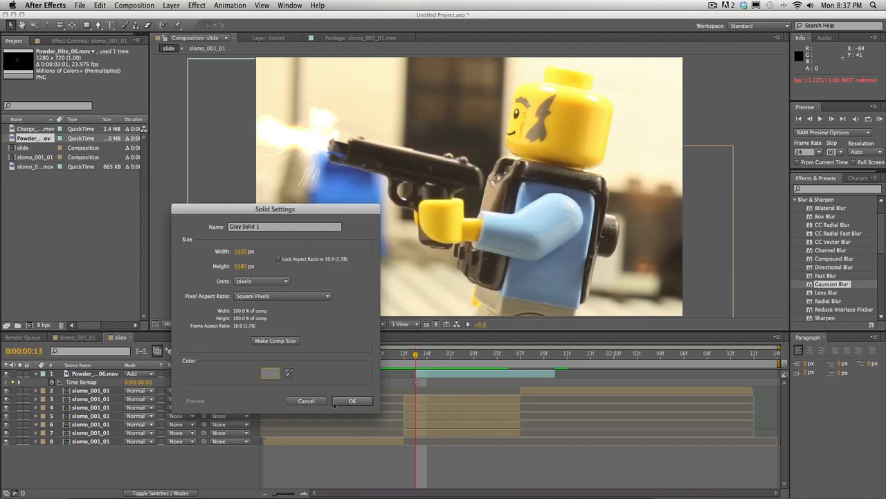
{"action": "left_click", "coordinate": [352, 400]}
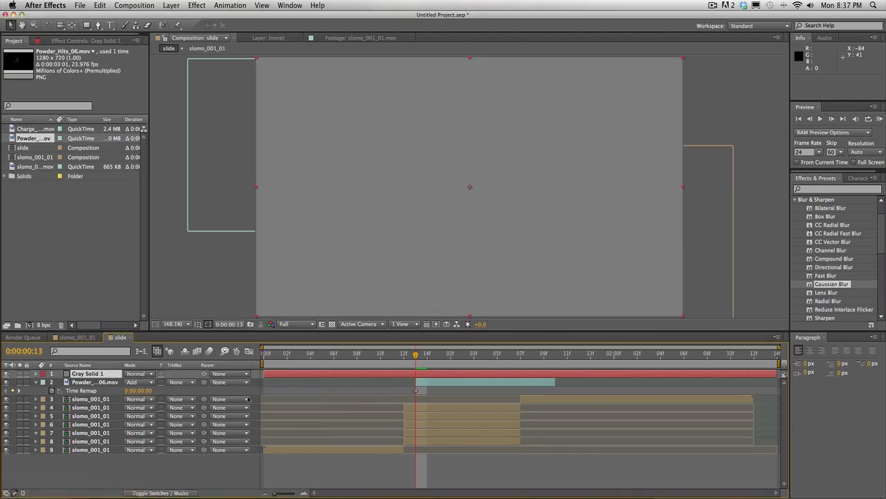
Step: Trim the gray solid to run from 0:00:00:12 to 0:00:01:06 and lower its opacity to 48%
{"action": "left_click_drag", "start_coordinate": [265, 373], "coordinate": [406, 374]}
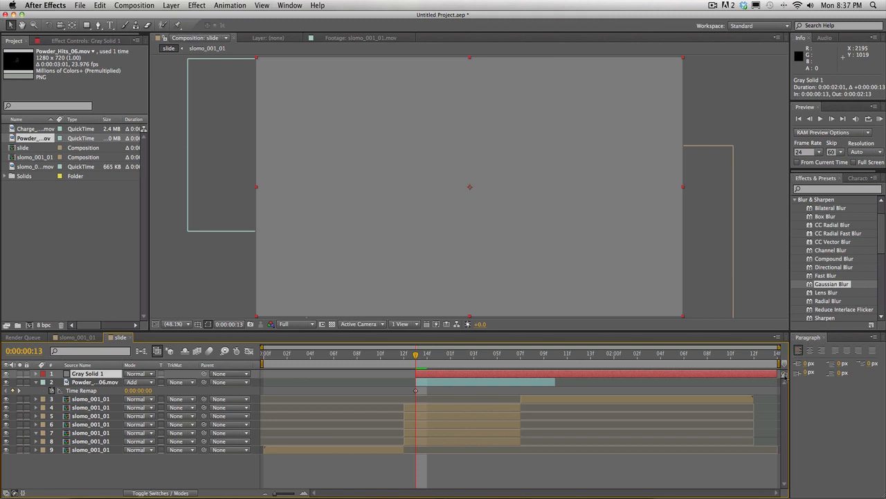
{"action": "left_click_drag", "start_coordinate": [777, 374], "coordinate": [404, 355]}
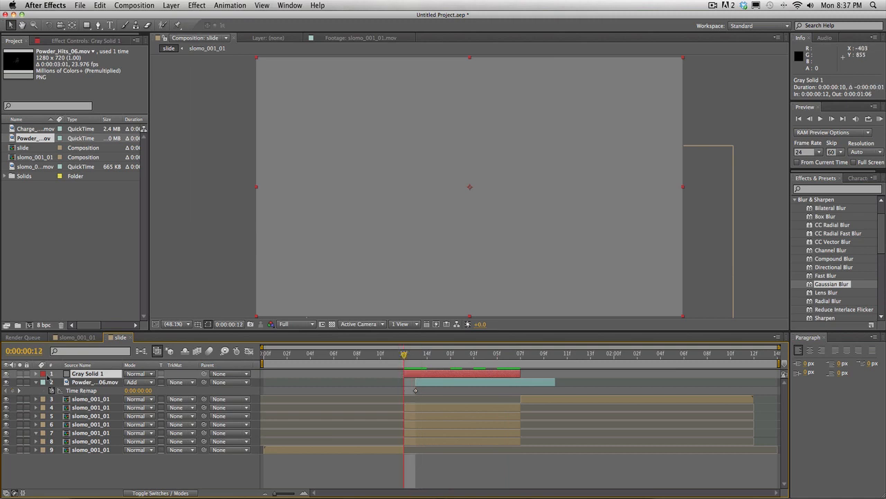
{"action": "left_click", "coordinate": [36, 382]}
{"action": "left_click", "coordinate": [36, 373]}
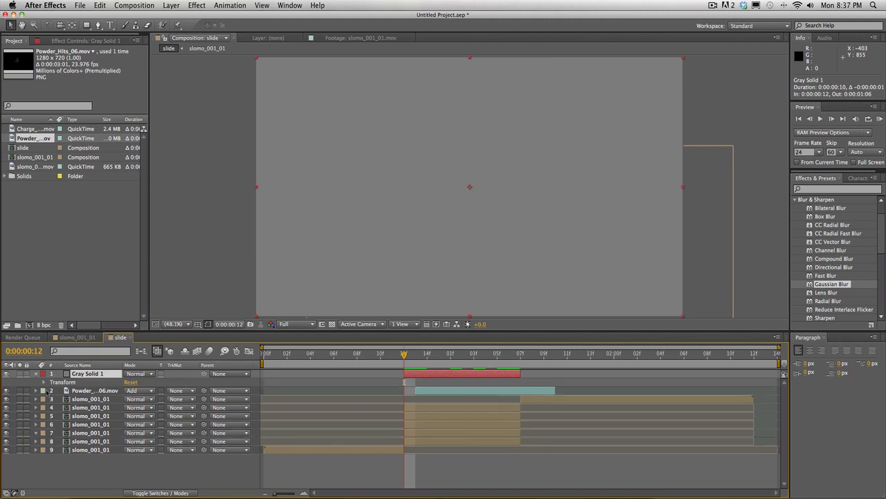
{"action": "left_click", "coordinate": [43, 382]}
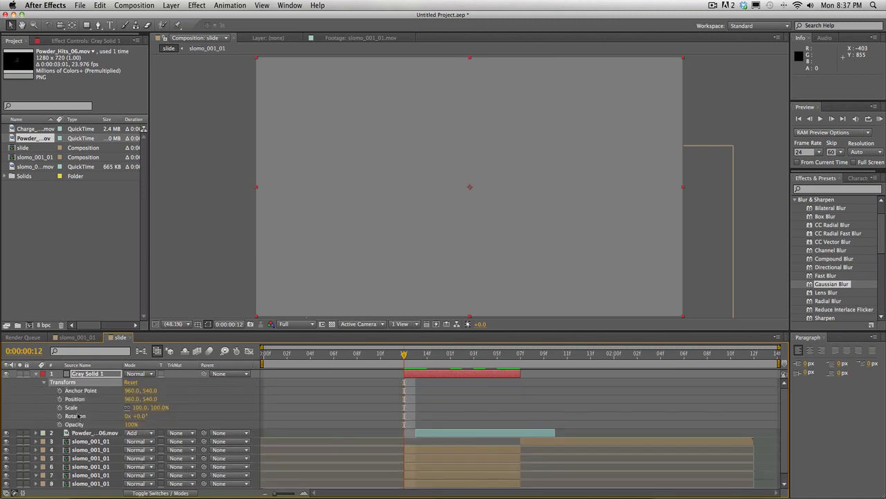
{"action": "left_click_drag", "start_coordinate": [131, 424], "coordinate": [108, 424]}
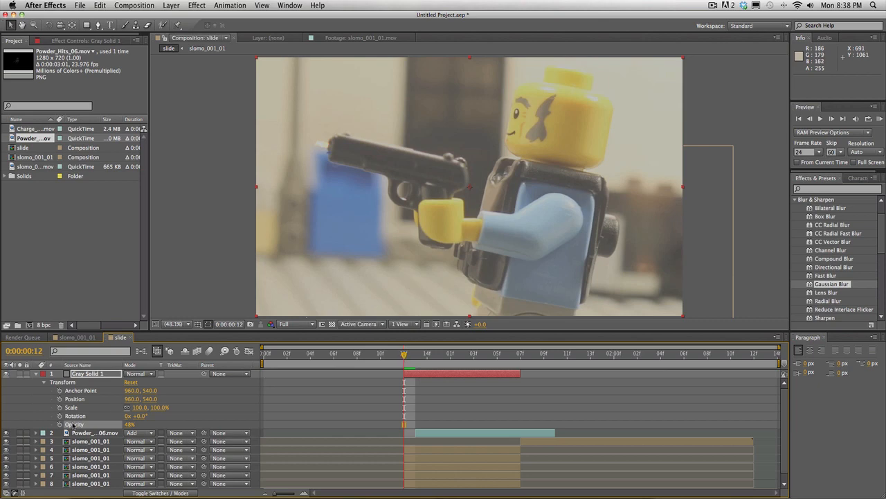
Step: Hide layer 4 and draw a closed four-point Pen mask on the gray solid around the dark strip of the pistol's slide
{"action": "left_click", "coordinate": [6, 441]}
{"action": "left_click", "coordinate": [7, 450]}
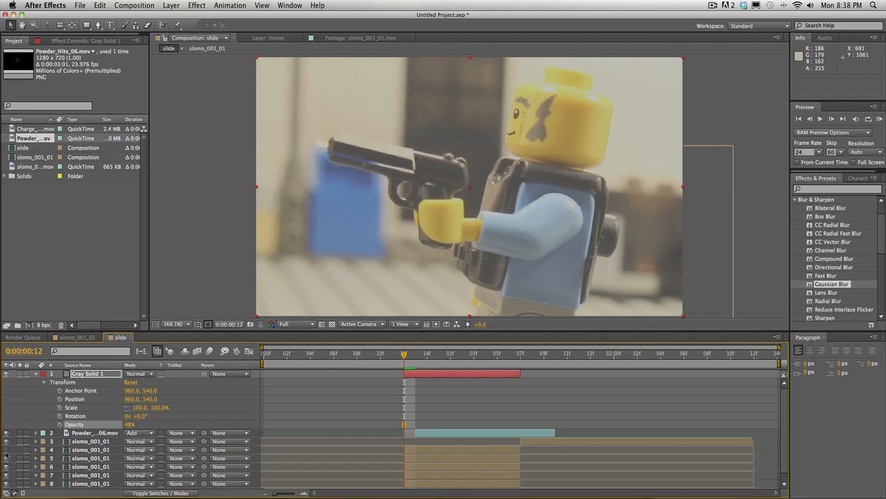
{"action": "left_click", "coordinate": [484, 378]}
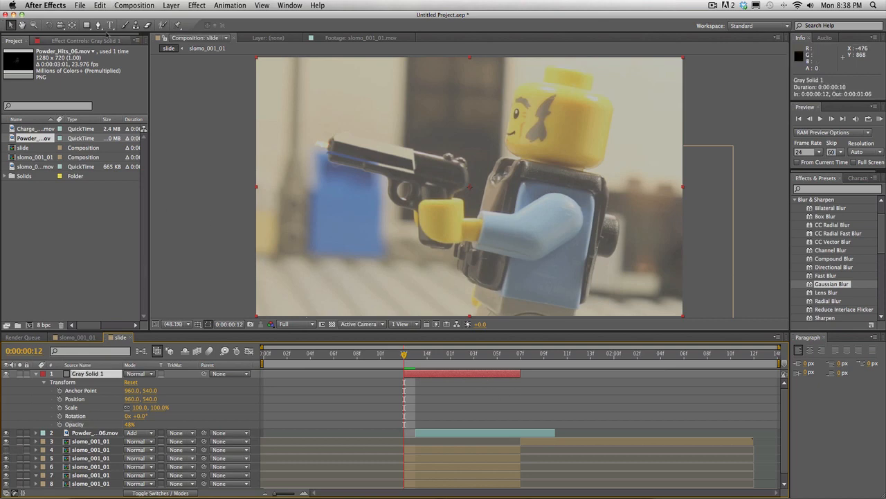
{"action": "left_click", "coordinate": [98, 25]}
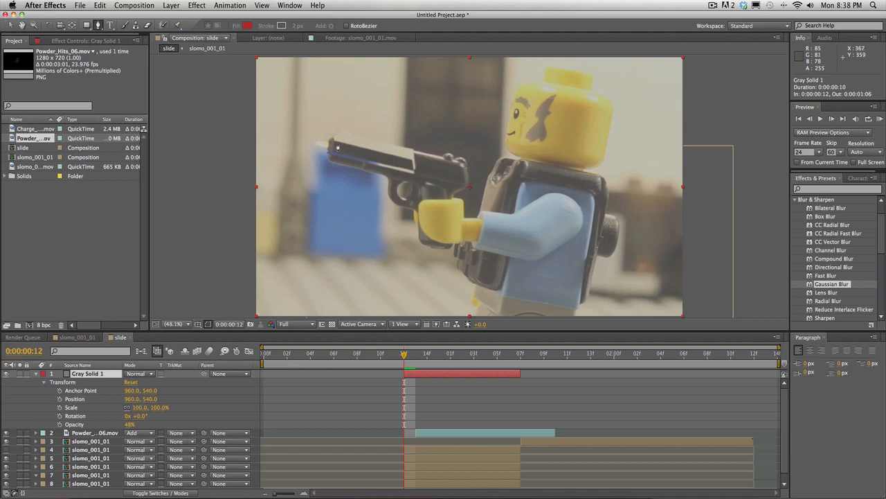
{"action": "scroll", "coordinate": [335, 147], "scroll_direction": "up", "scroll_amount": 3}
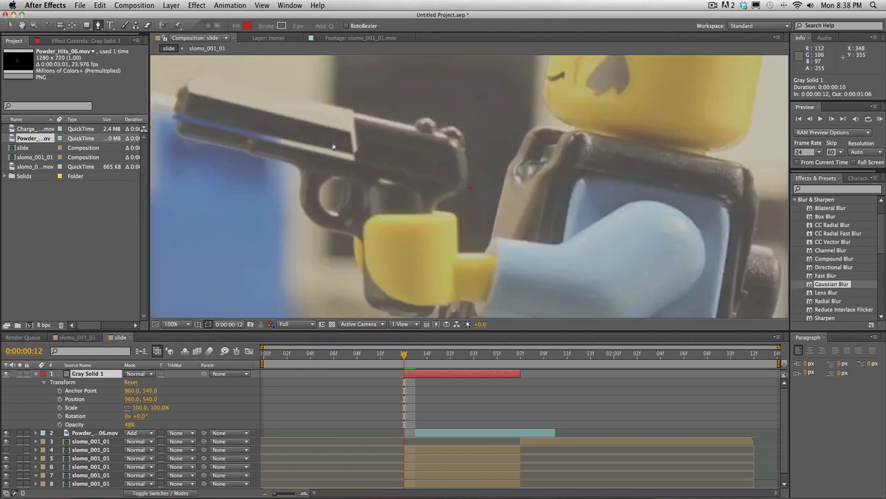
{"action": "scroll", "coordinate": [334, 146], "scroll_direction": "up", "scroll_amount": 1}
{"action": "left_click_drag", "start_coordinate": [334, 147], "coordinate": [662, 254]}
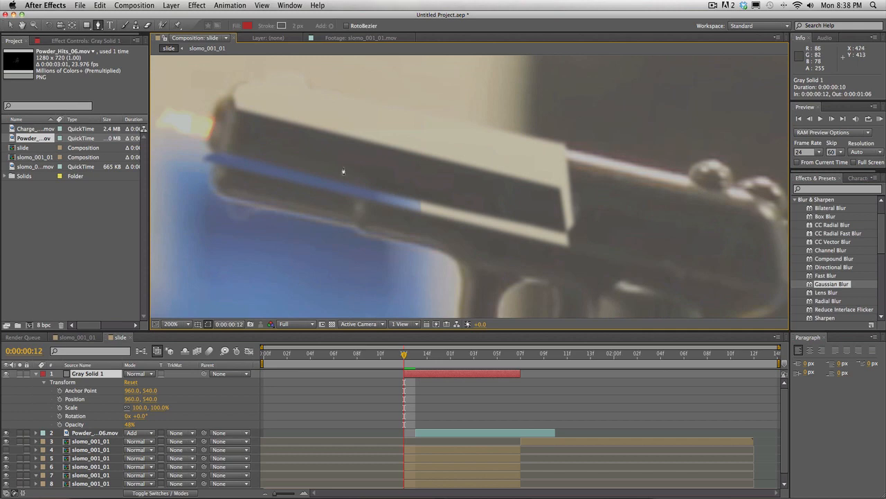
{"action": "left_click", "coordinate": [236, 109]}
{"action": "left_click", "coordinate": [227, 149]}
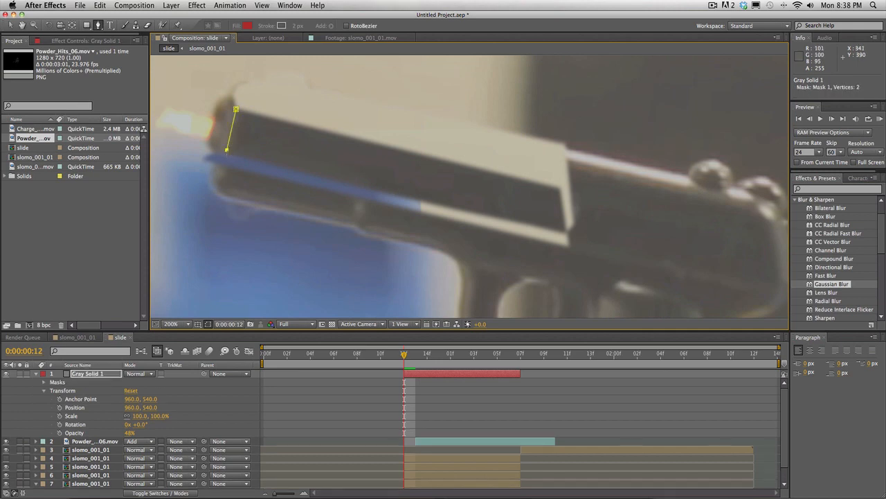
{"action": "left_click", "coordinate": [566, 233]}
{"action": "left_click", "coordinate": [558, 185]}
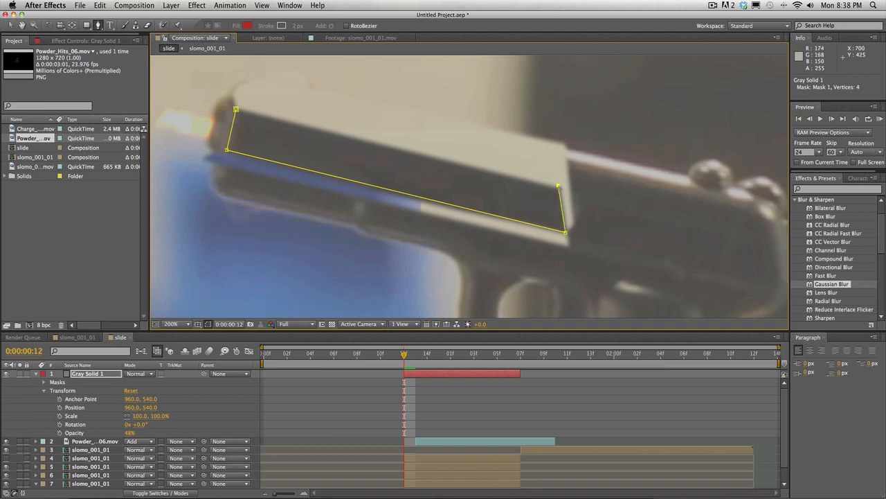
{"action": "left_click", "coordinate": [238, 110]}
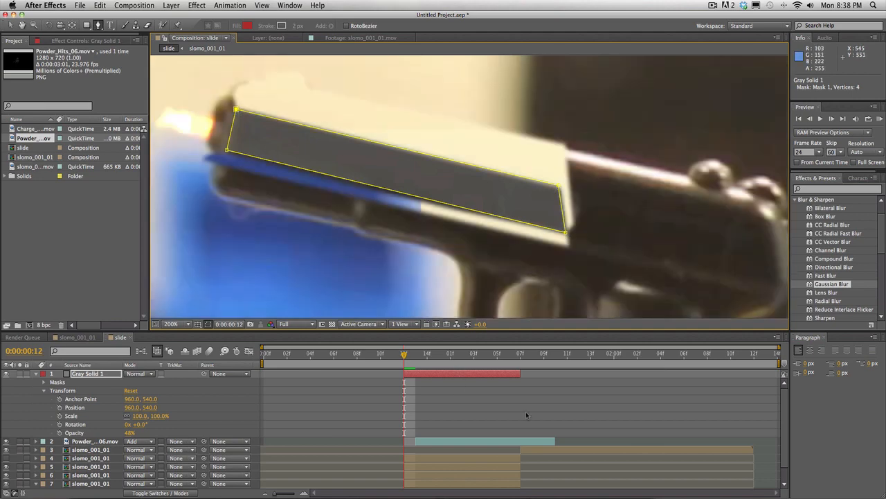
Step: Raise the two upper corner points of the gray solid's mask slightly
{"action": "left_click", "coordinate": [10, 25]}
{"action": "left_click_drag", "start_coordinate": [235, 110], "coordinate": [234, 100]}
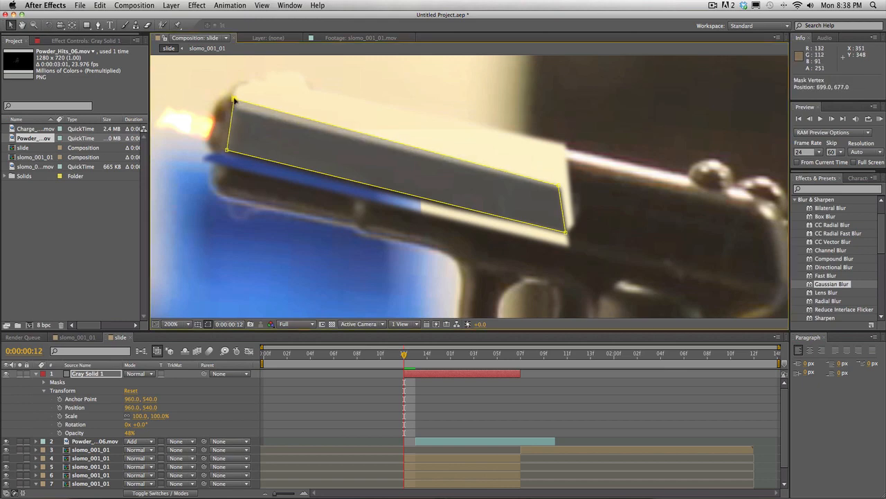
{"action": "left_click", "coordinate": [561, 183]}
{"action": "left_click_drag", "start_coordinate": [561, 182], "coordinate": [562, 179]}
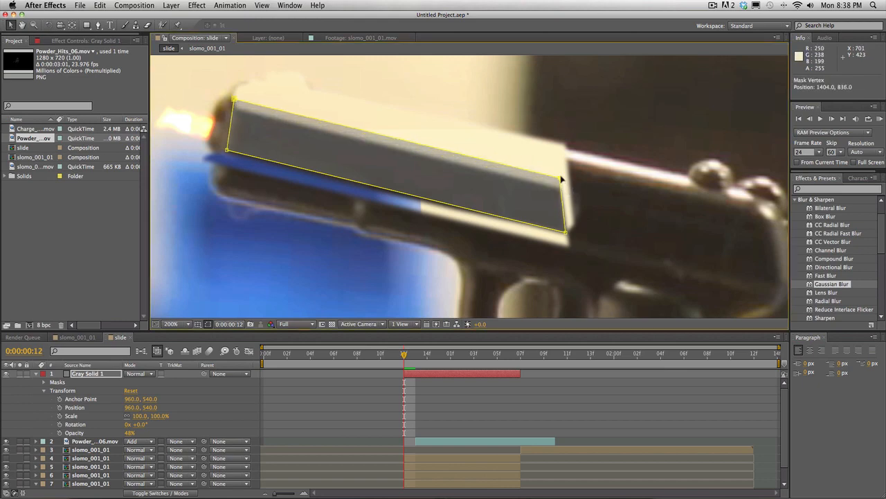
{"action": "left_click", "coordinate": [553, 419]}
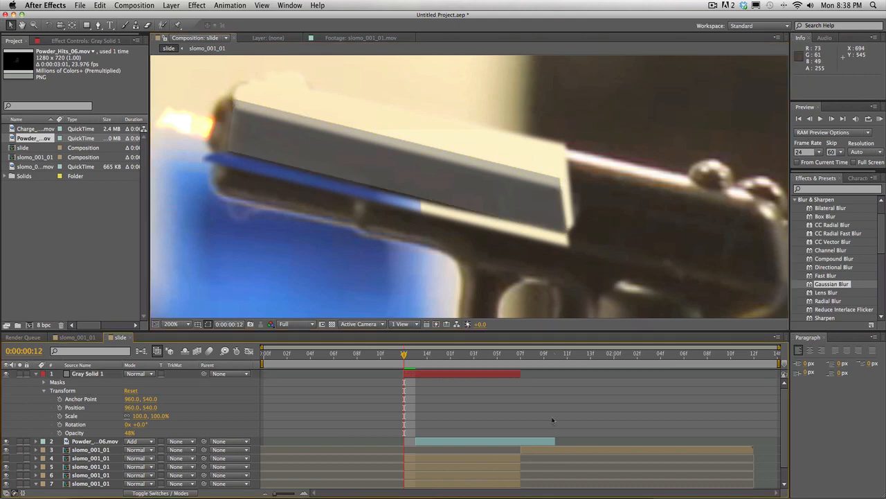
Step: Set the gray solid's opacity back to 100%
{"action": "left_click", "coordinate": [498, 375]}
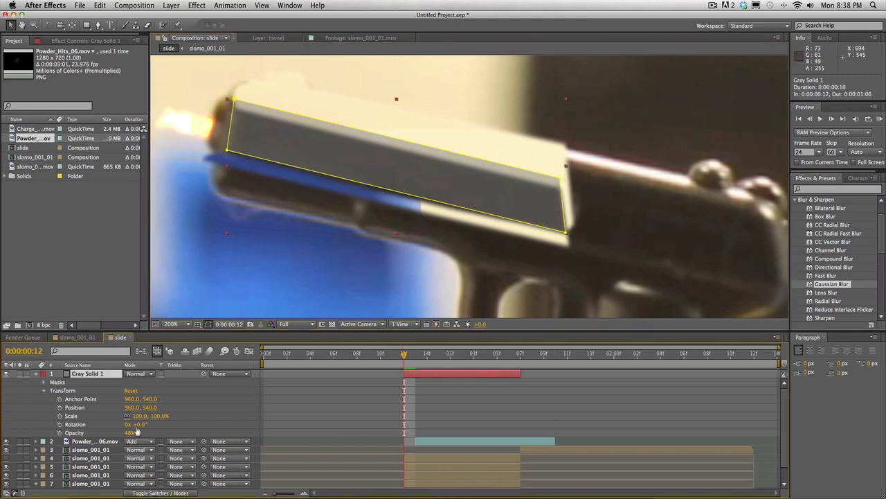
{"action": "left_click_drag", "start_coordinate": [129, 432], "coordinate": [341, 431]}
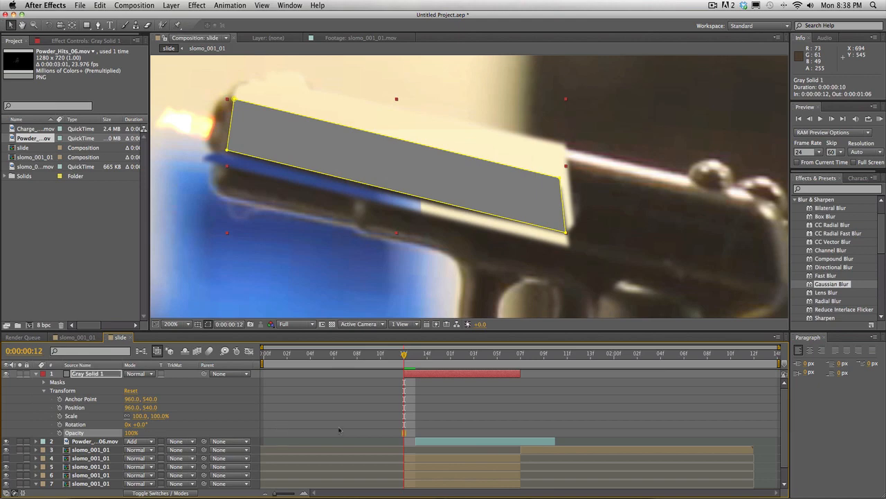
{"action": "left_click", "coordinate": [375, 418]}
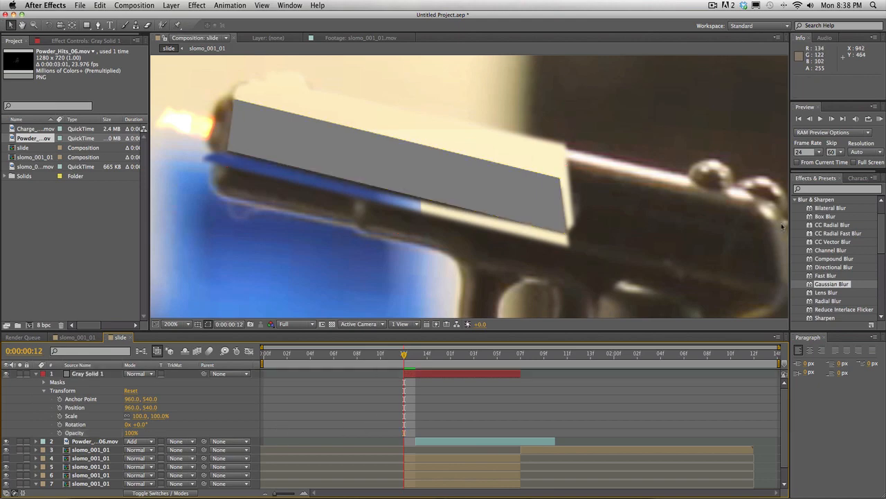
Step: Apply the Ramp effect to the gray solid, placing its start on the mask's upper edge and its end on the lower edge
{"action": "left_click", "coordinate": [835, 188]}
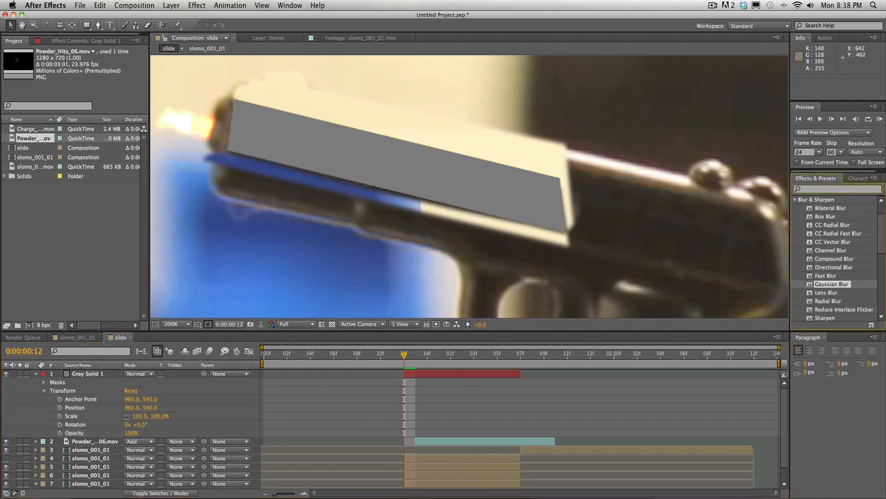
{"action": "type", "text": "ramp"}
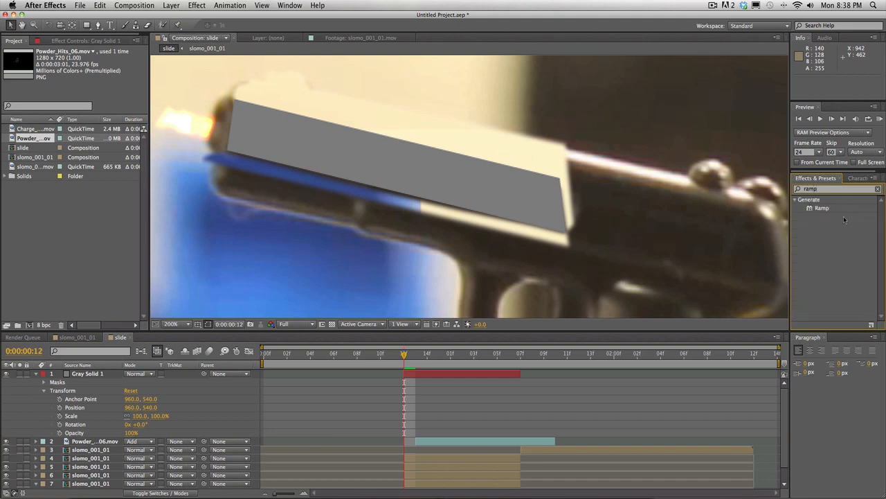
{"action": "mouse_move", "coordinate": [836, 210]}
{"action": "left_mouse_down"}
{"action": "mouse_move", "coordinate": [702, 241]}
{"action": "mouse_move", "coordinate": [485, 403]}
{"action": "mouse_move", "coordinate": [478, 372]}
{"action": "left_mouse_up"}
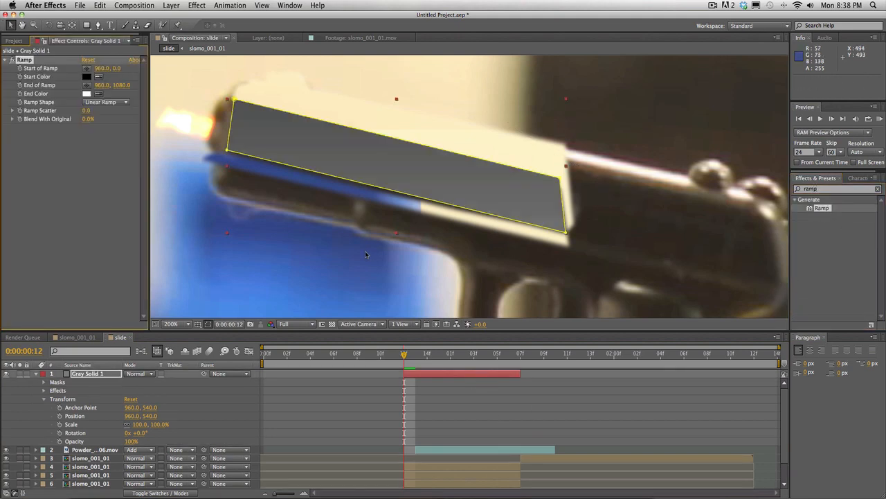
{"action": "left_click", "coordinate": [88, 69]}
{"action": "left_click", "coordinate": [380, 142]}
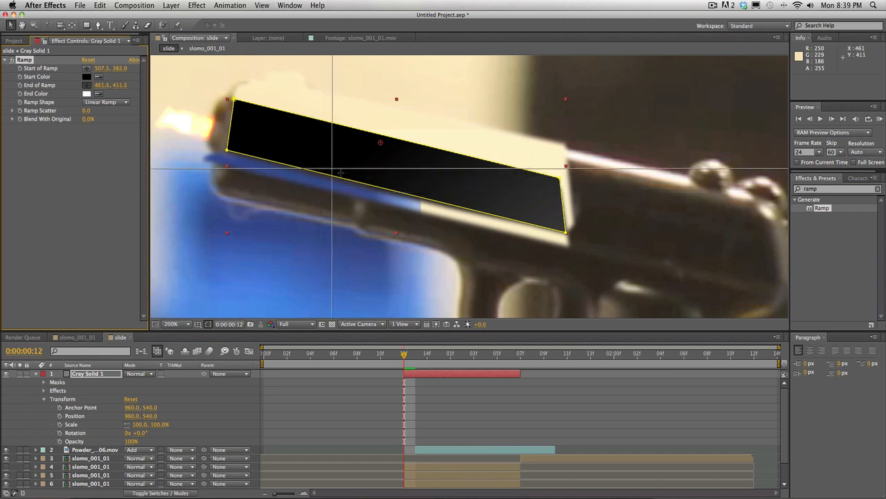
{"action": "left_click", "coordinate": [374, 183]}
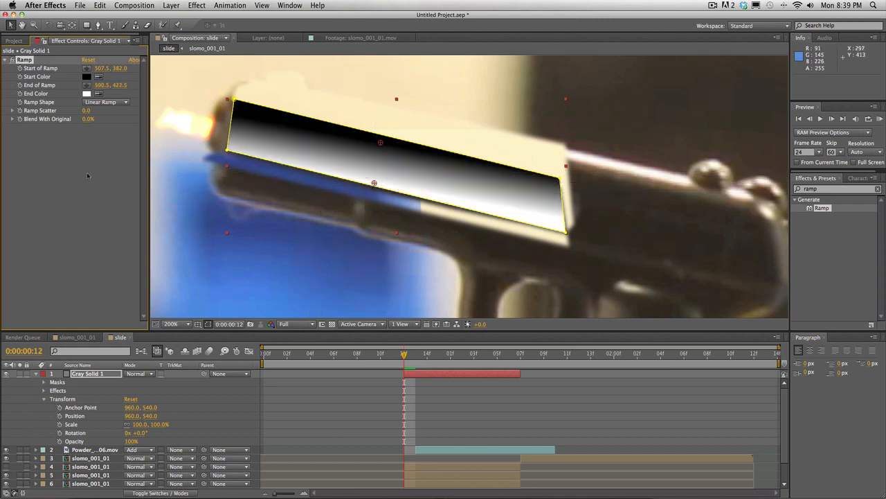
{"action": "mouse_move", "coordinate": [102, 85]}
{"action": "left_mouse_down"}
{"action": "mouse_move", "coordinate": [85, 88]}
{"action": "mouse_move", "coordinate": [107, 90]}
{"action": "left_mouse_up"}
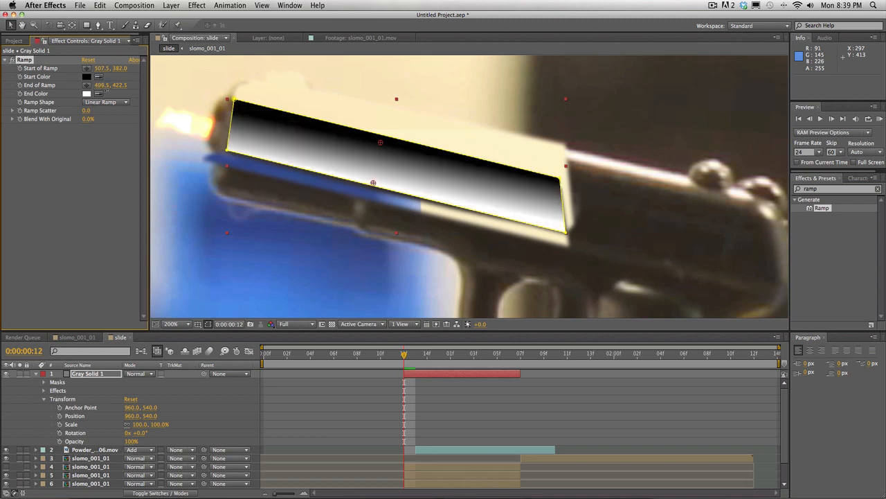
Step: Set the ramp's start color to 4D4D4D and move its start to 497.5, 427.0 and its end to 509.0, 375.0
{"action": "left_click", "coordinate": [86, 76]}
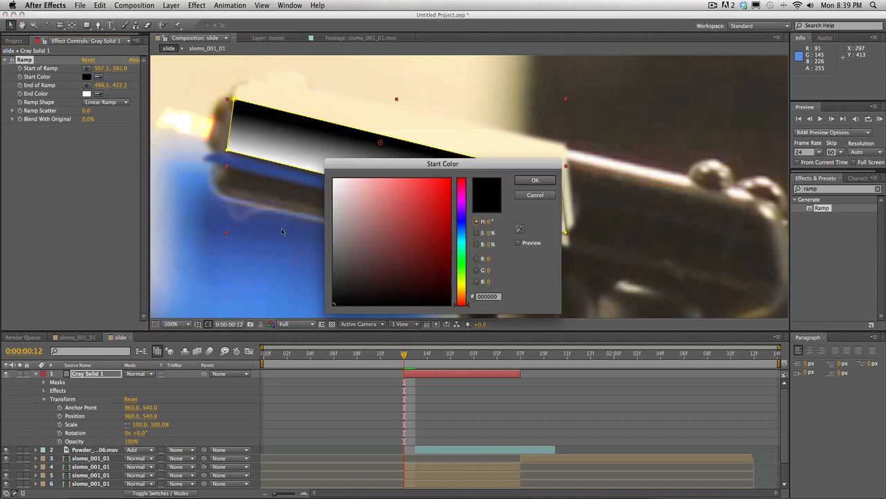
{"action": "left_click_drag", "start_coordinate": [341, 253], "coordinate": [325, 266]}
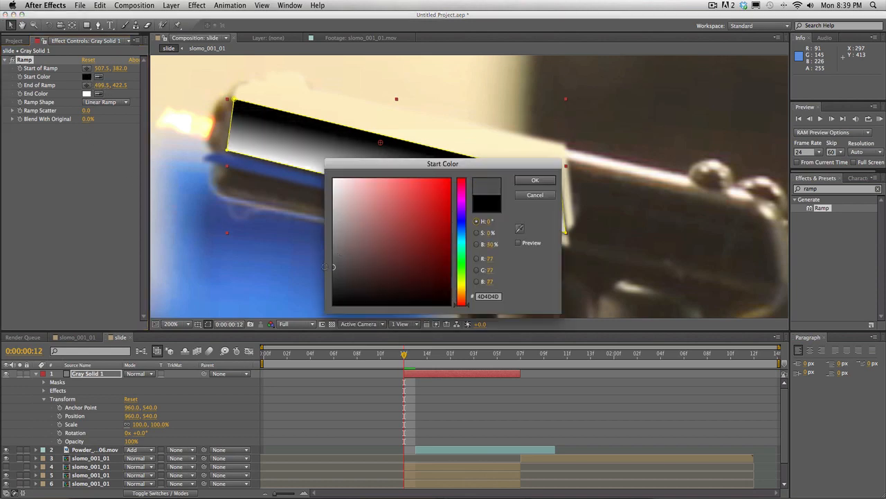
{"action": "left_click", "coordinate": [535, 180]}
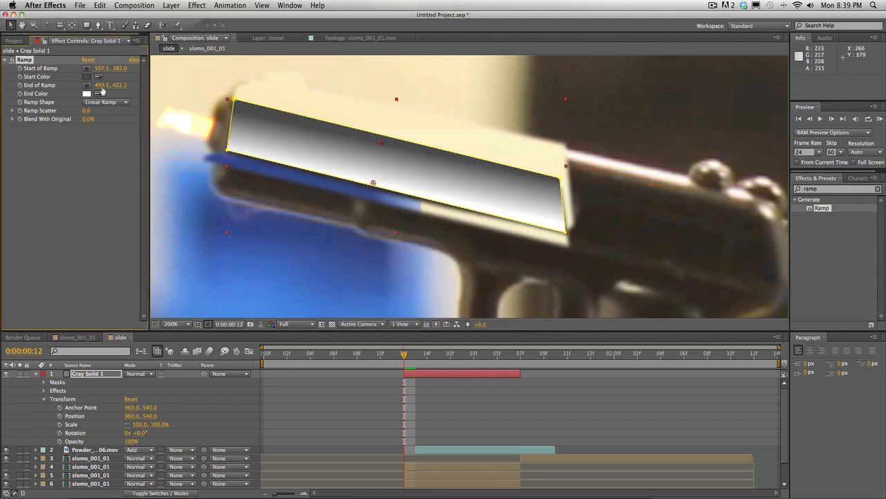
{"action": "mouse_move", "coordinate": [102, 88]}
{"action": "left_mouse_down"}
{"action": "mouse_move", "coordinate": [113, 90]}
{"action": "mouse_move", "coordinate": [104, 92]}
{"action": "left_mouse_up"}
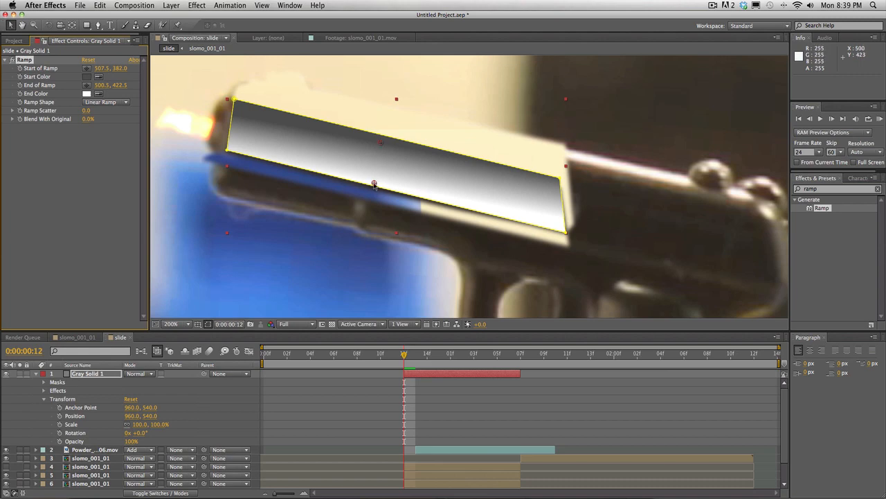
{"action": "mouse_move", "coordinate": [374, 184]}
{"action": "left_mouse_down"}
{"action": "mouse_move", "coordinate": [367, 257]}
{"action": "mouse_move", "coordinate": [356, 241]}
{"action": "mouse_move", "coordinate": [370, 160]}
{"action": "mouse_move", "coordinate": [388, 139]}
{"action": "mouse_move", "coordinate": [376, 134]}
{"action": "mouse_move", "coordinate": [373, 188]}
{"action": "left_mouse_up"}
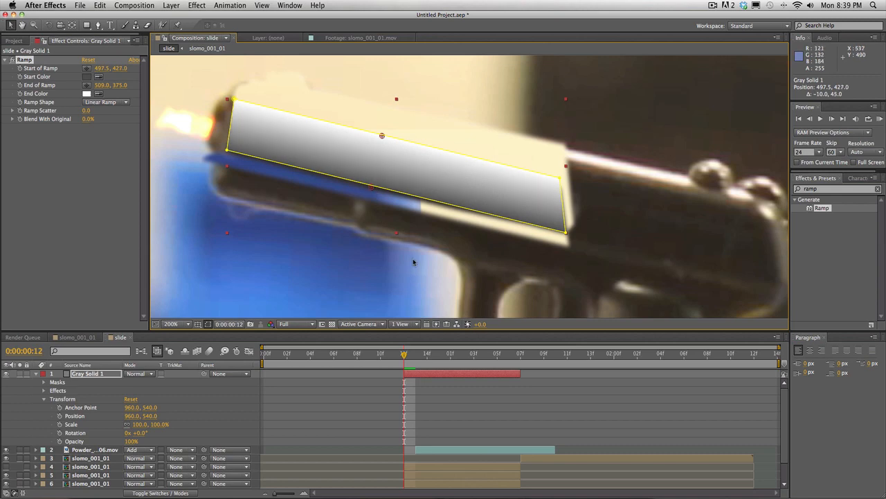
Step: Apply a Gaussian Blur to the gray solid with a blurriness of 13.5
{"action": "key", "text": "comma"}
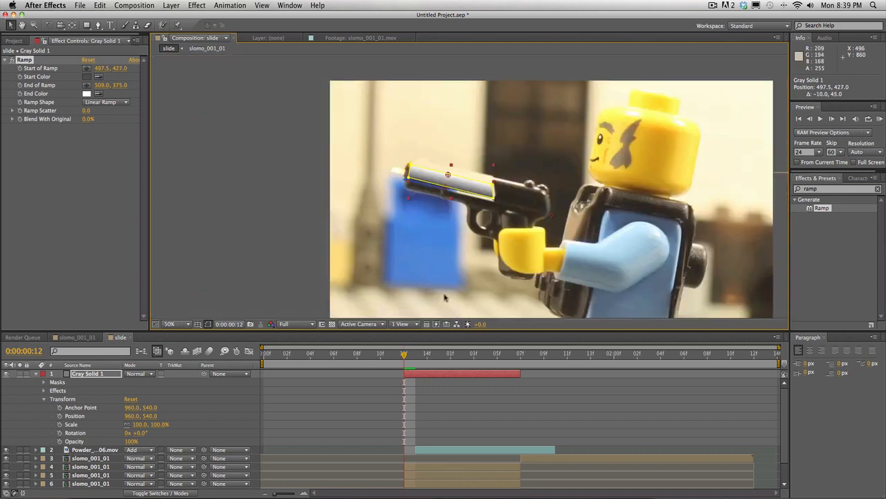
{"action": "key", "text": "period"}
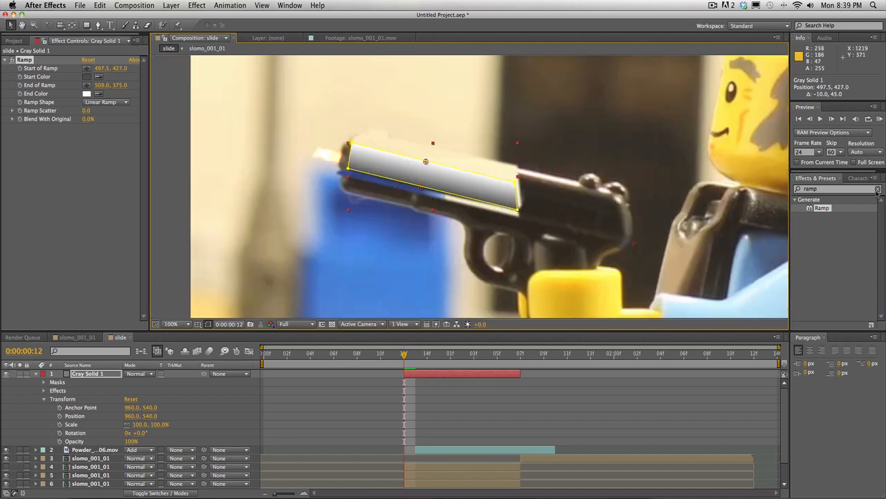
{"action": "left_click", "coordinate": [878, 189]}
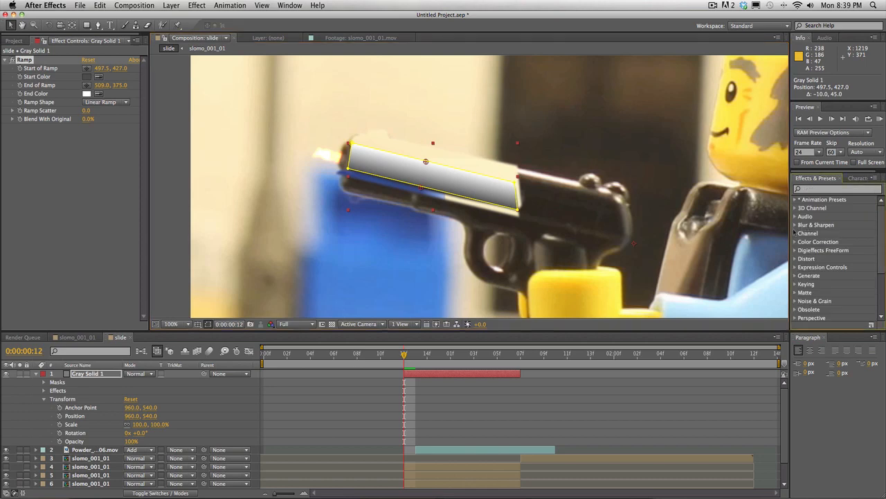
{"action": "left_click", "coordinate": [795, 225]}
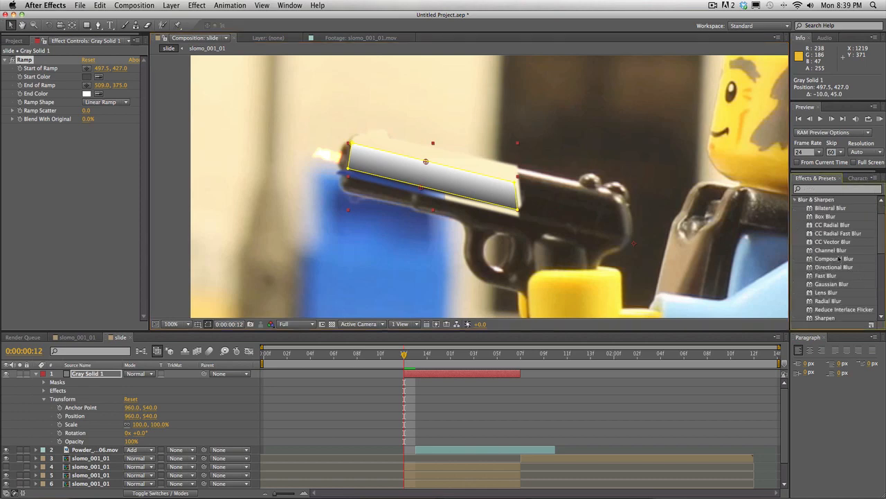
{"action": "scroll", "coordinate": [839, 258], "scroll_direction": "down", "scroll_amount": 2}
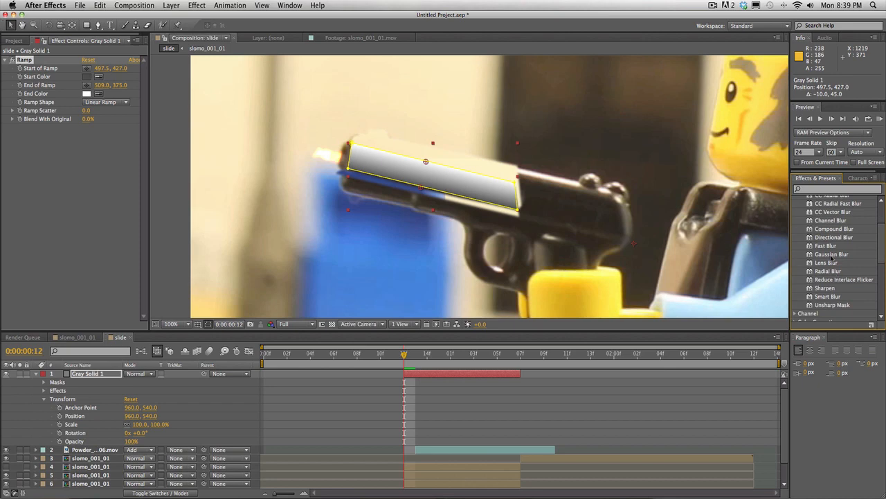
{"action": "left_click_drag", "start_coordinate": [832, 258], "coordinate": [471, 377]}
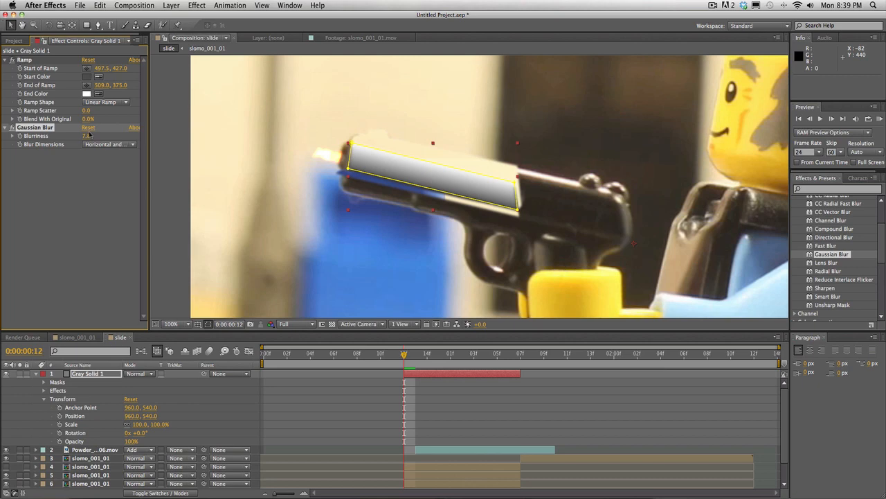
{"action": "left_click_drag", "start_coordinate": [89, 135], "coordinate": [105, 135]}
{"action": "left_click", "coordinate": [366, 385]}
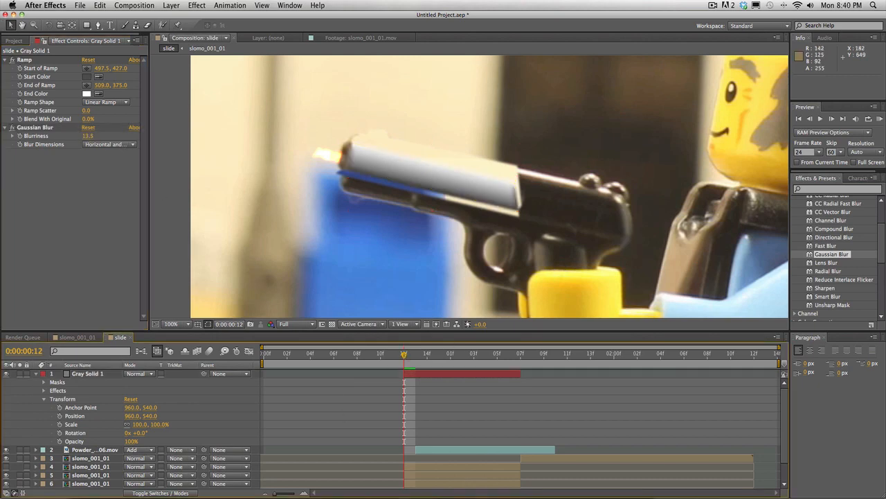
Step: Make the hidden slomo_001_01 layer 4 visible again and collapse the gray solid's properties
{"action": "scroll", "coordinate": [13, 386], "scroll_direction": "down", "scroll_amount": 2}
{"action": "left_click", "coordinate": [6, 449]}
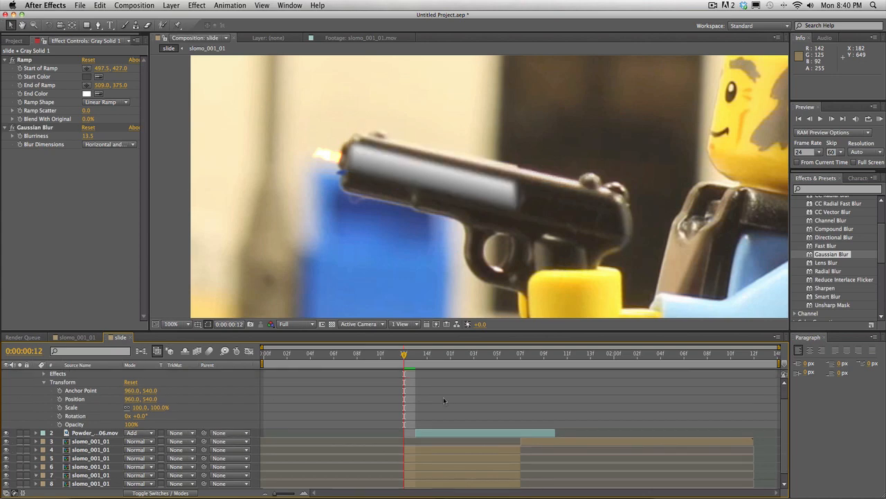
{"action": "scroll", "coordinate": [419, 394], "scroll_direction": "up", "scroll_amount": 2}
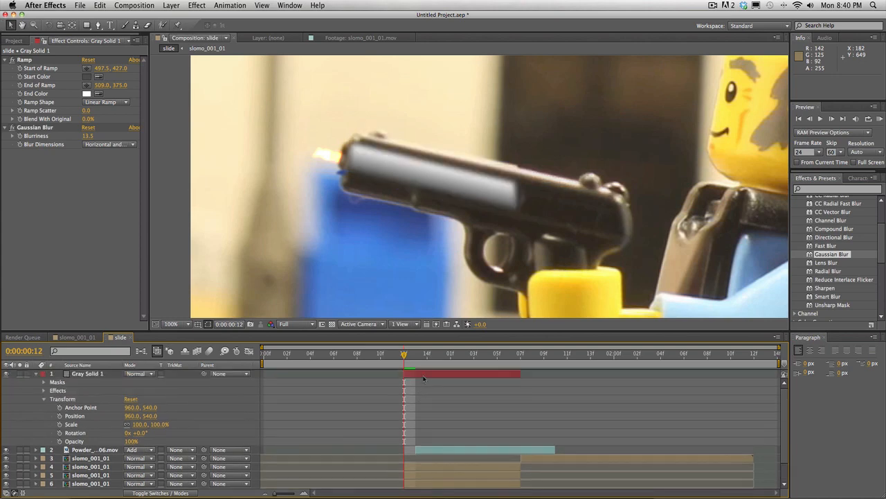
{"action": "left_click", "coordinate": [424, 374]}
{"action": "scroll", "coordinate": [135, 435], "scroll_direction": "down", "scroll_amount": 3}
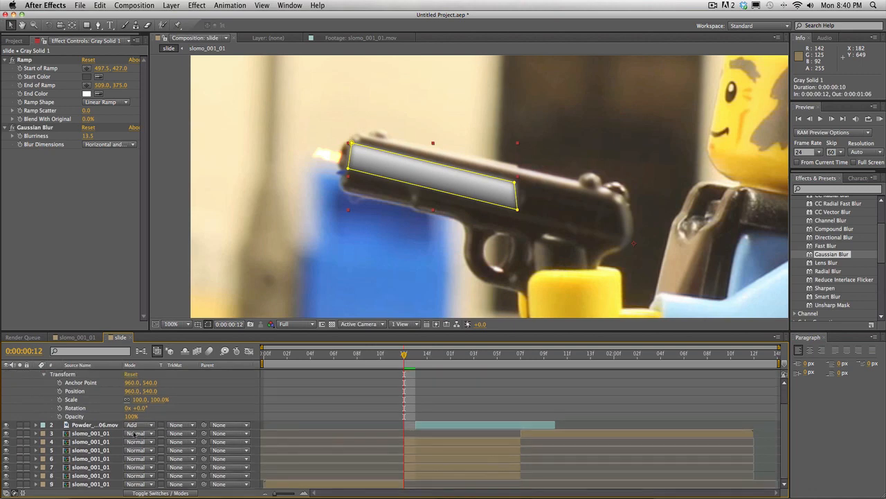
{"action": "scroll", "coordinate": [23, 379], "scroll_direction": "up", "scroll_amount": 3}
{"action": "left_click", "coordinate": [36, 374]}
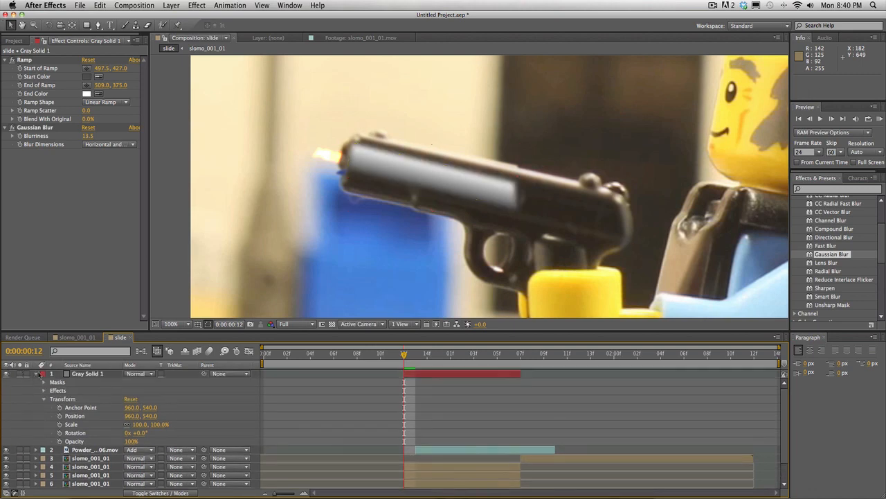
{"action": "left_click", "coordinate": [37, 374]}
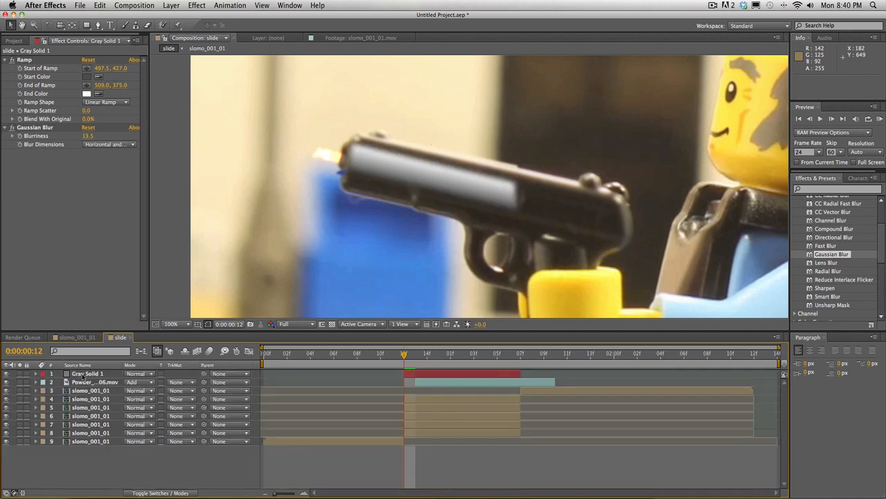
Step: Move the gray solid down the layer stack to position 4, between the slomo_001_01 layers, and check it at 0:00:00:13
{"action": "left_click_drag", "start_coordinate": [82, 377], "coordinate": [86, 418]}
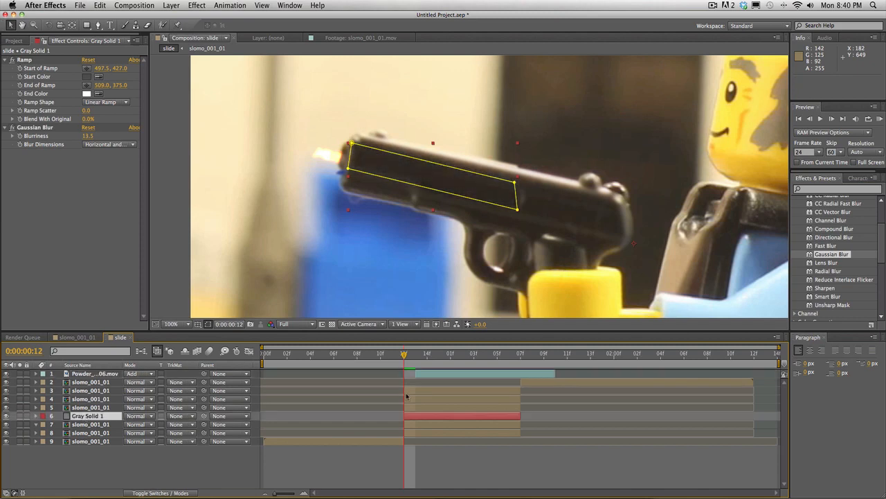
{"action": "mouse_move", "coordinate": [404, 358]}
{"action": "left_mouse_down"}
{"action": "mouse_move", "coordinate": [428, 360]}
{"action": "mouse_move", "coordinate": [408, 375]}
{"action": "left_mouse_up"}
{"action": "left_click_drag", "start_coordinate": [99, 416], "coordinate": [99, 407]}
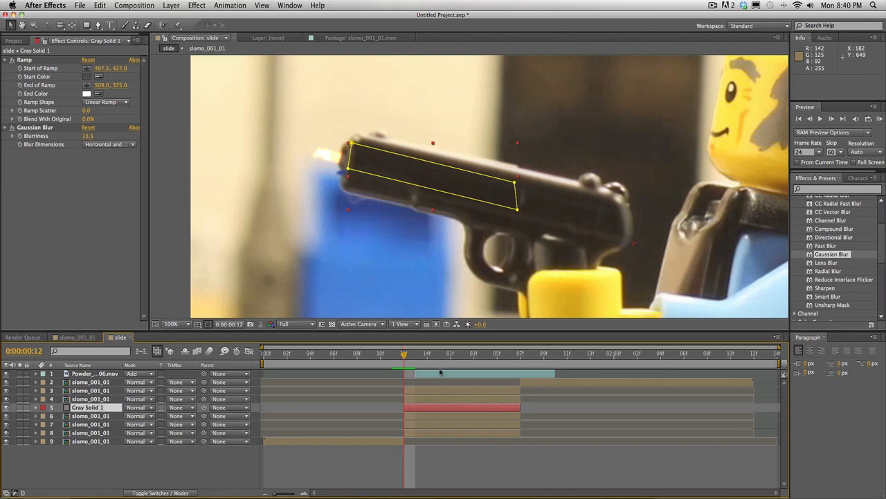
{"action": "mouse_move", "coordinate": [405, 356]}
{"action": "left_mouse_down"}
{"action": "mouse_move", "coordinate": [415, 358]}
{"action": "mouse_move", "coordinate": [403, 360]}
{"action": "left_mouse_up"}
{"action": "left_click_drag", "start_coordinate": [75, 412], "coordinate": [82, 399]}
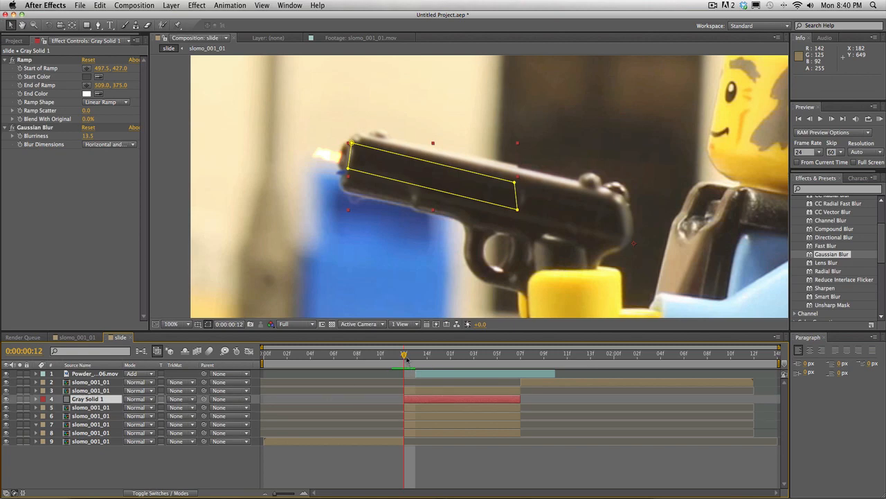
{"action": "mouse_move", "coordinate": [407, 359]}
{"action": "left_mouse_down"}
{"action": "mouse_move", "coordinate": [466, 364]}
{"action": "mouse_move", "coordinate": [410, 358]}
{"action": "left_mouse_up"}
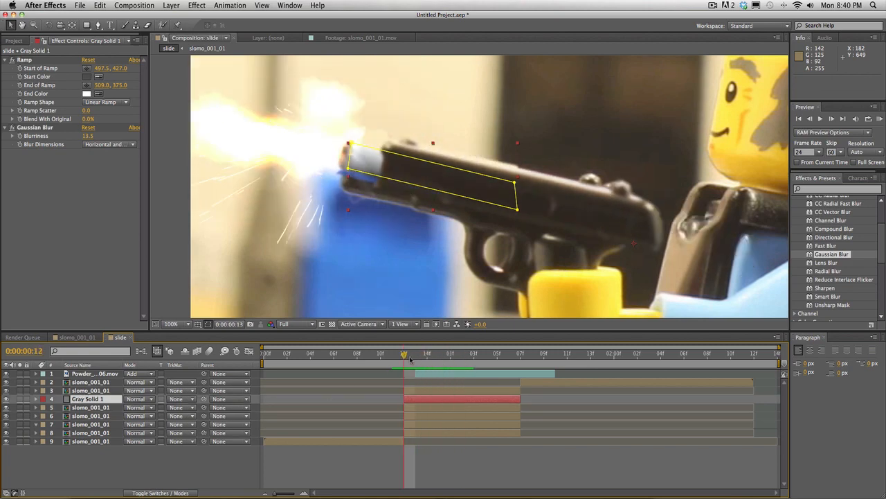
Step: Fit the composition in the viewer up to 100% and preview the shot from 0:00:00:02
{"action": "left_click", "coordinate": [187, 324]}
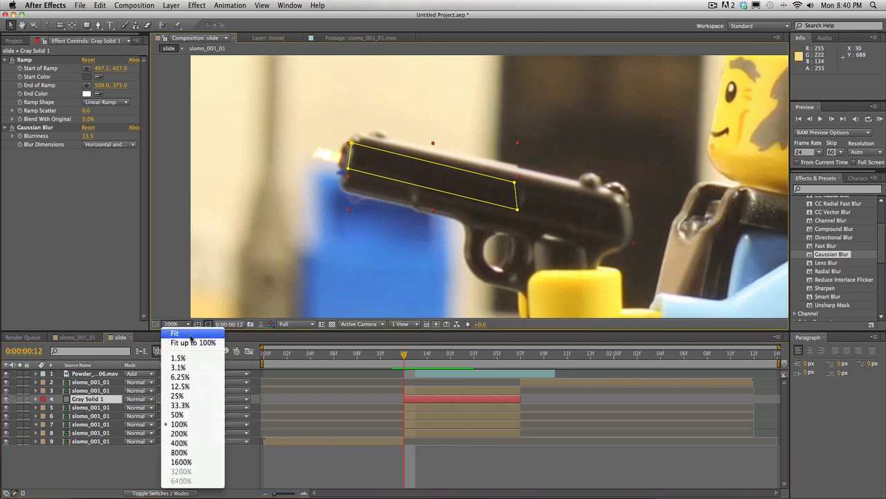
{"action": "left_click", "coordinate": [193, 342]}
{"action": "left_click", "coordinate": [547, 475]}
{"action": "key", "text": "space"}
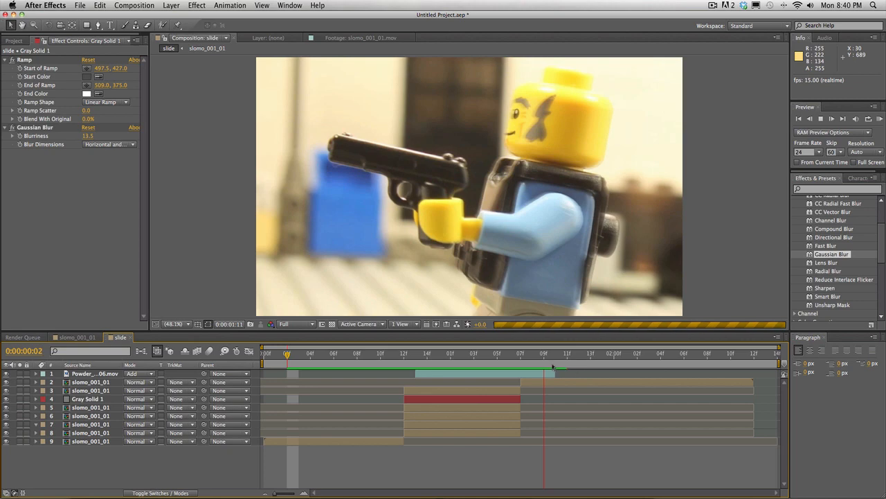
{"action": "key", "text": "space"}
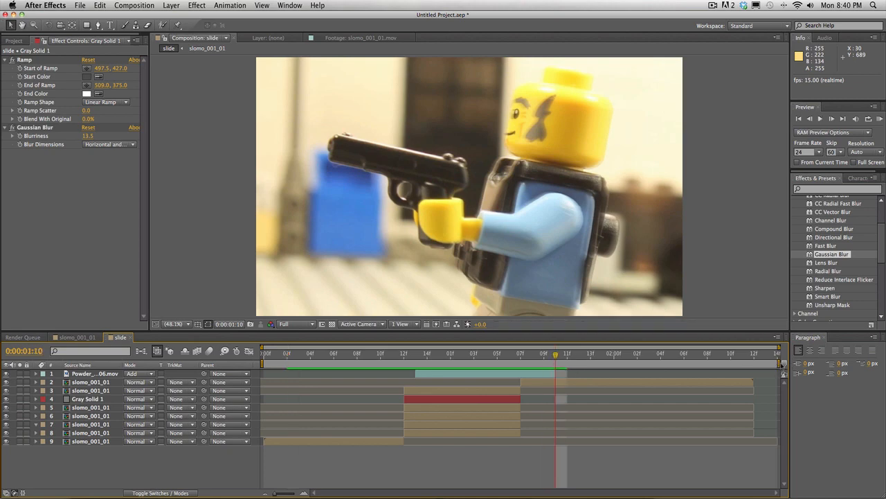
Step: End the work area at 0:00:02:11 and preview the composition from the beginning
{"action": "left_click_drag", "start_coordinate": [777, 362], "coordinate": [754, 362]}
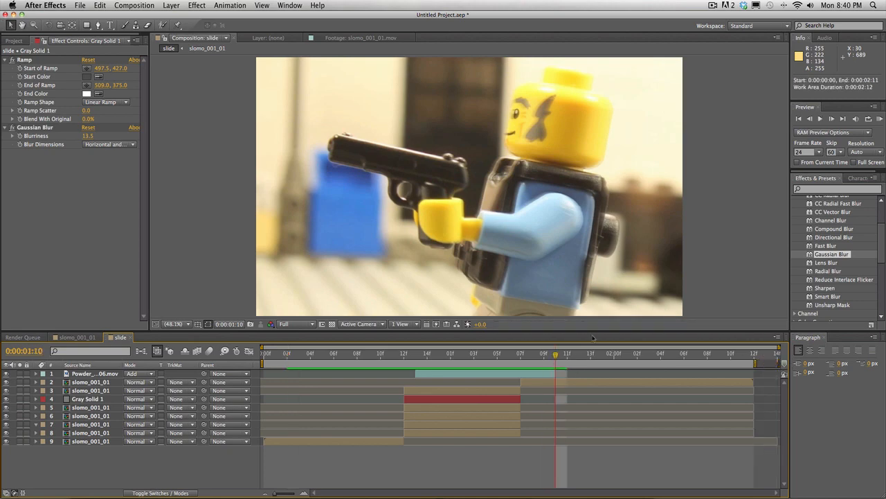
{"action": "key", "text": "space"}
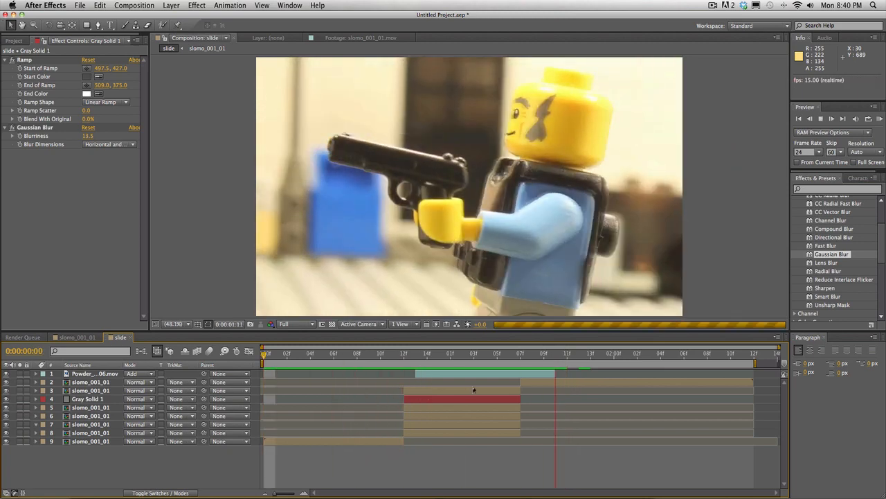
{"action": "key", "text": "space"}
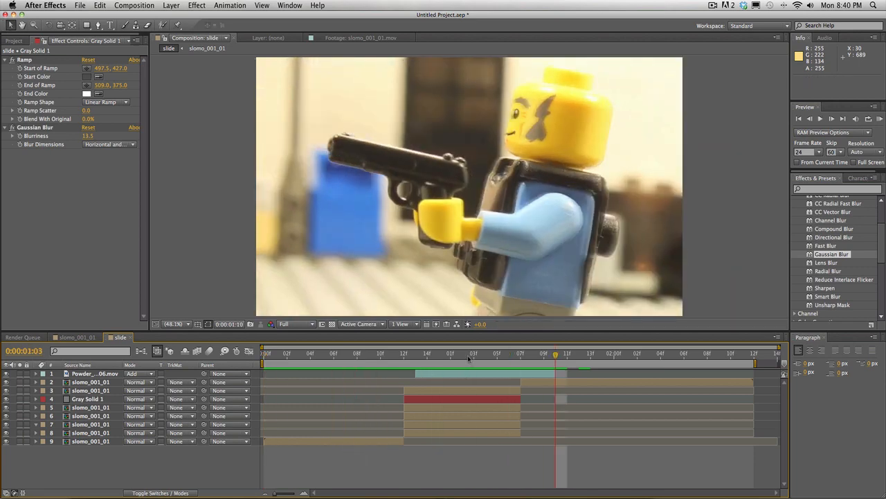
{"action": "key", "text": "space"}
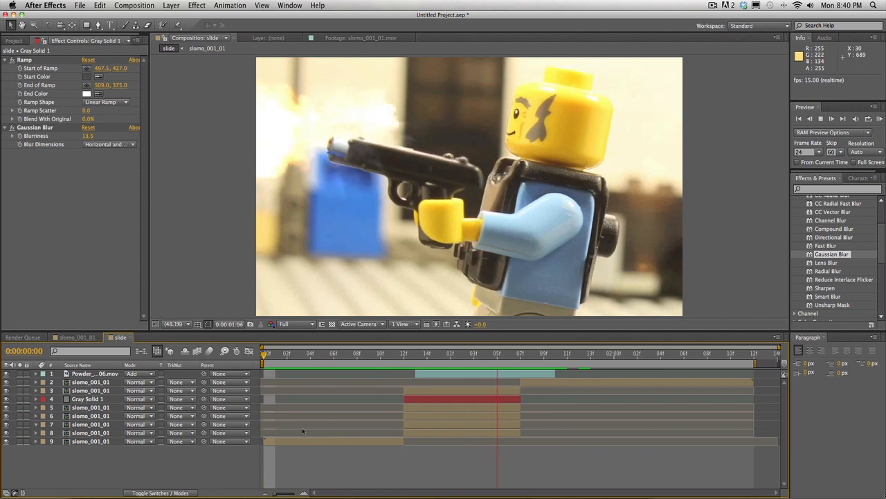
{"action": "key", "text": "space"}
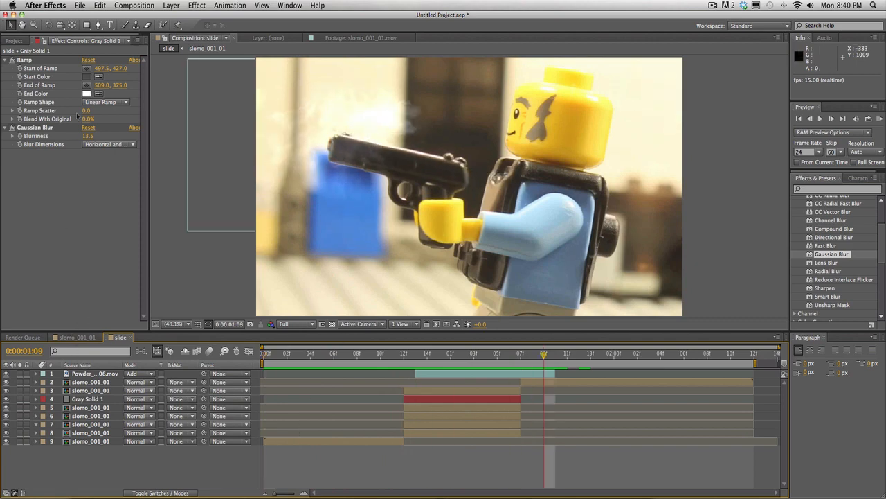
Step: Create a new 1920 x 1080, 15 fps composition named Comp 1 and add the slide composition to it as a layer
{"action": "left_click", "coordinate": [14, 40]}
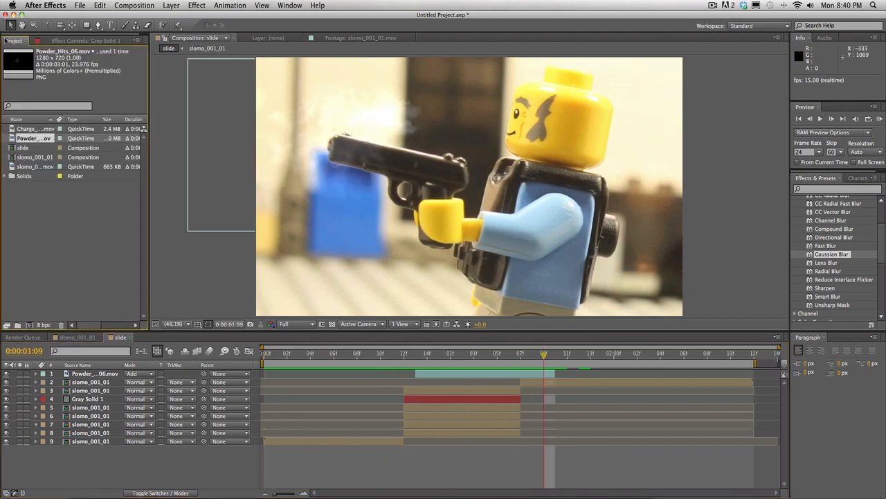
{"action": "left_click", "coordinate": [129, 6]}
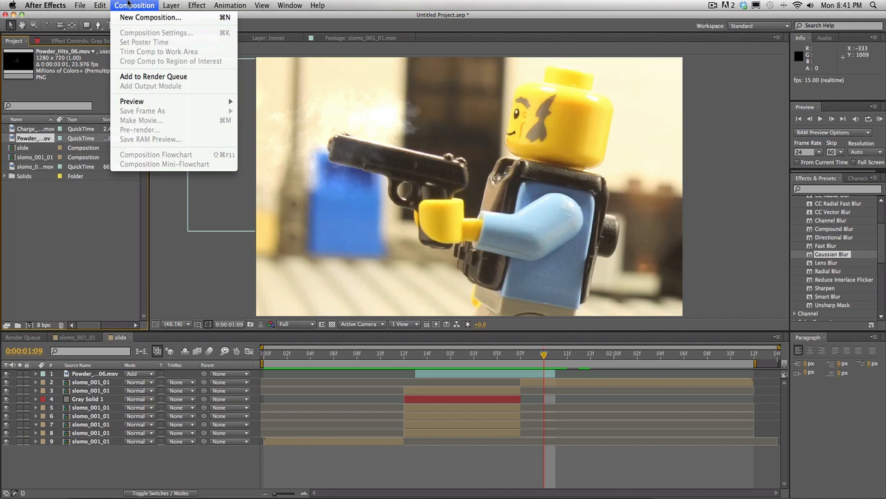
{"action": "left_click", "coordinate": [150, 17]}
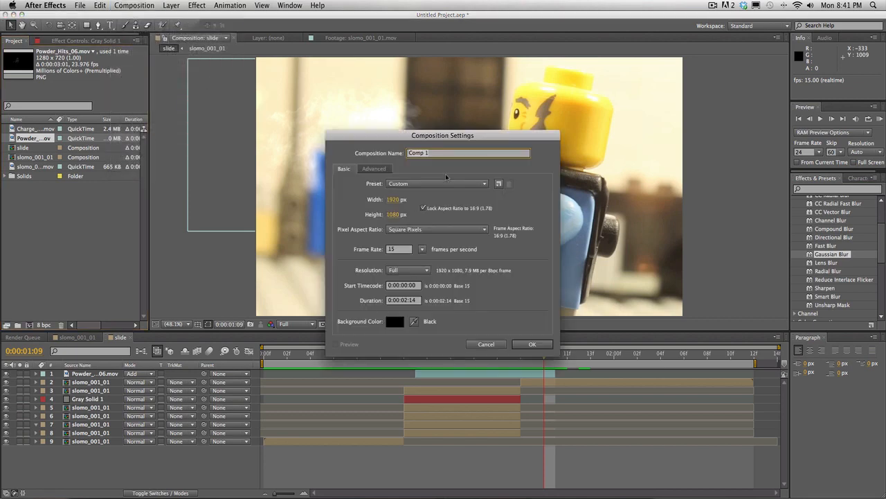
{"action": "left_click", "coordinate": [531, 345]}
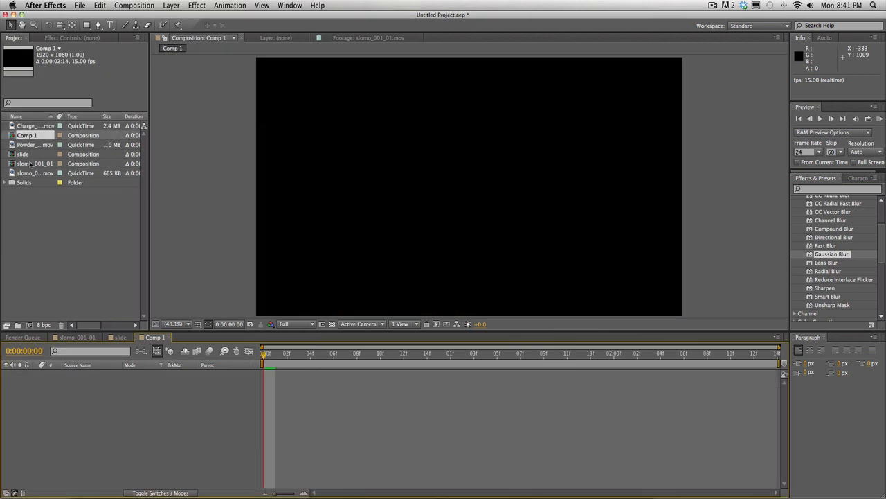
{"action": "left_click", "coordinate": [29, 164]}
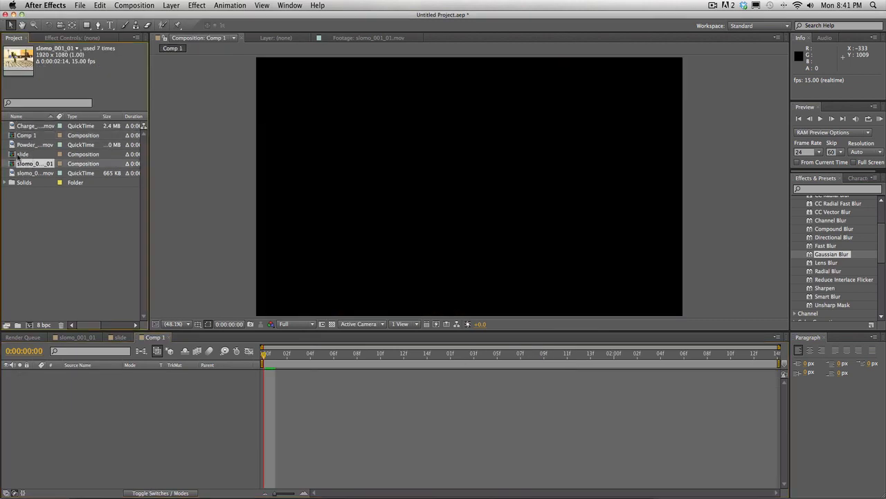
{"action": "left_click_drag", "start_coordinate": [19, 156], "coordinate": [70, 419]}
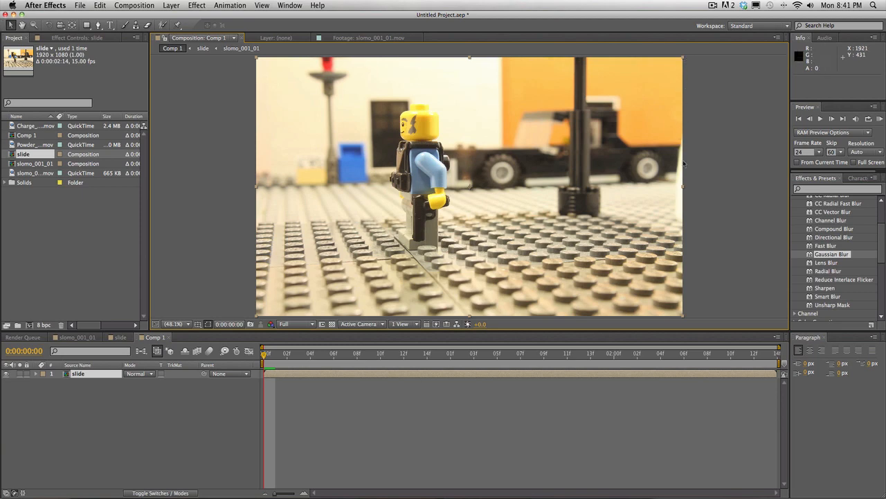
Step: Preview Comp 1, check the frames around 0:00:00:05 and 0:00:00:13, and return to the first frame
{"action": "key", "text": "space"}
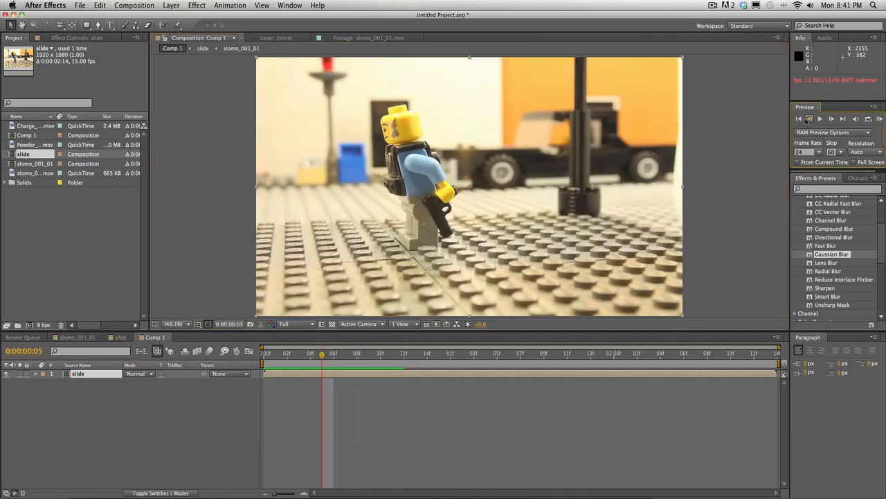
{"action": "left_click", "coordinate": [809, 119]}
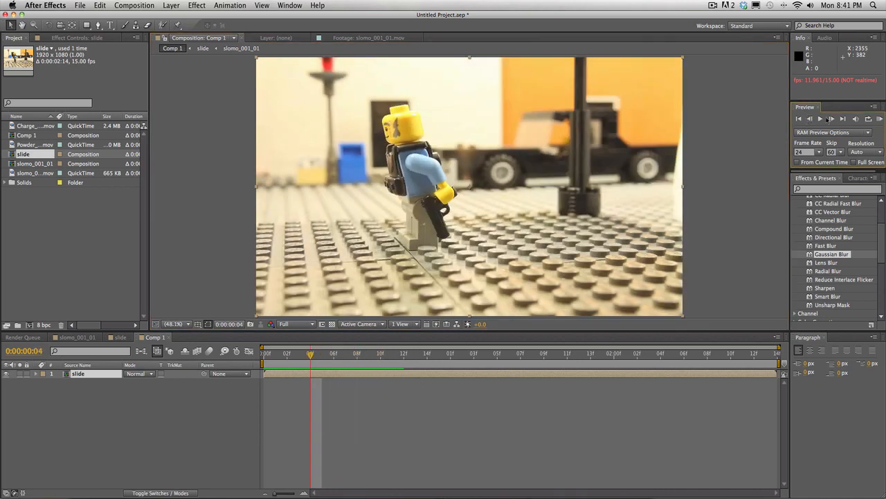
{"action": "left_click", "coordinate": [832, 118]}
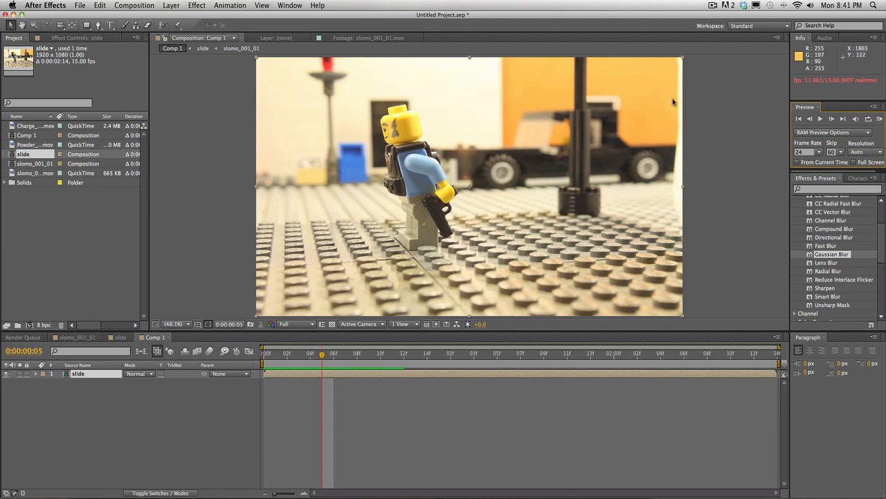
{"action": "left_click", "coordinate": [832, 119]}
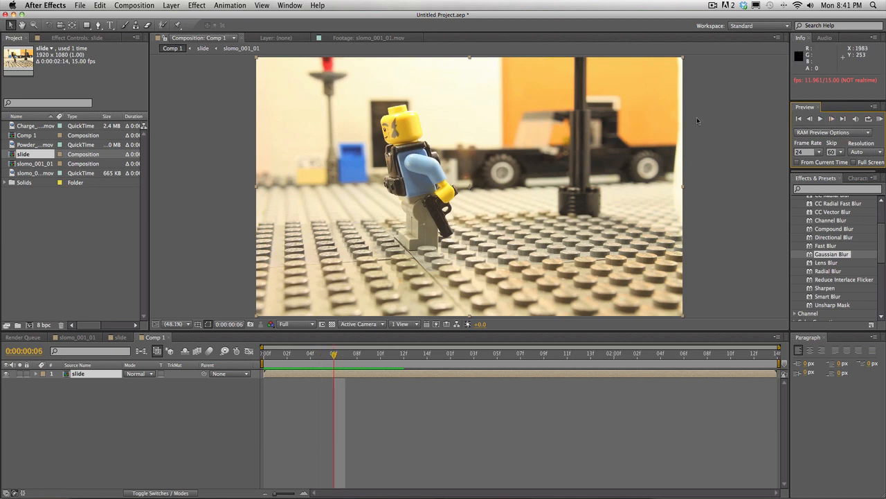
{"action": "key", "text": "space"}
{"action": "key", "text": "space"}
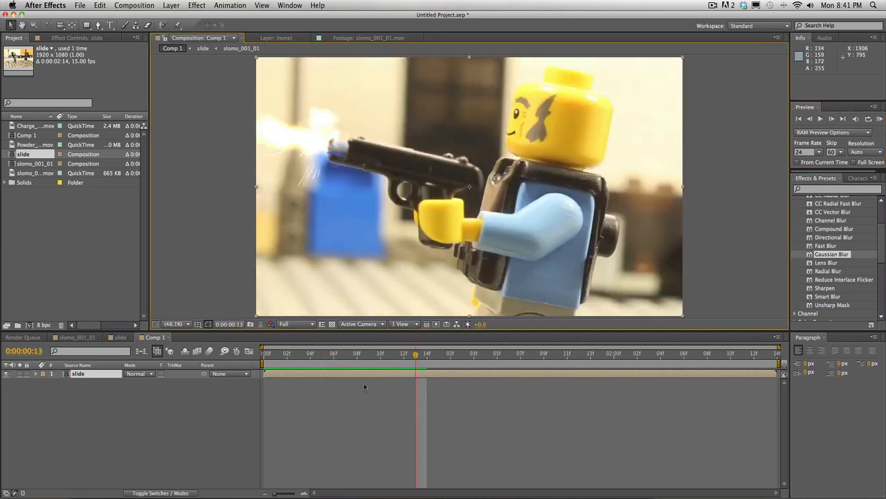
{"action": "key", "text": "space"}
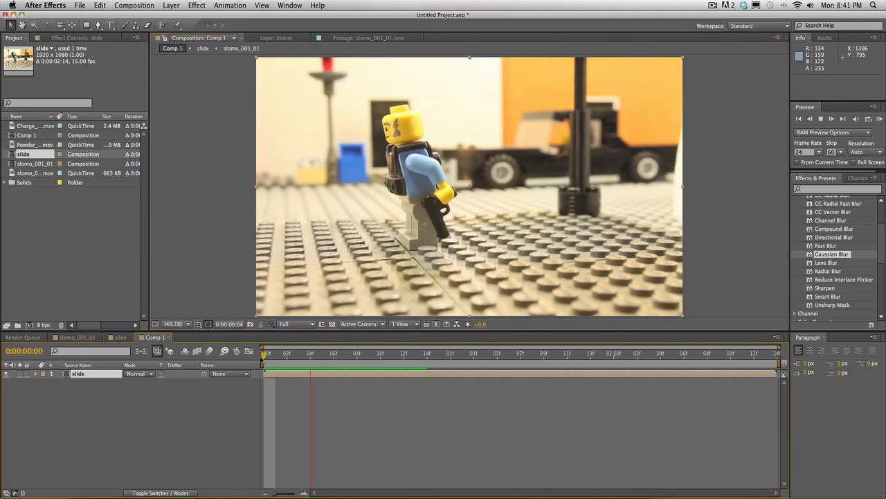
{"action": "left_click_drag", "start_coordinate": [362, 349], "coordinate": [260, 362]}
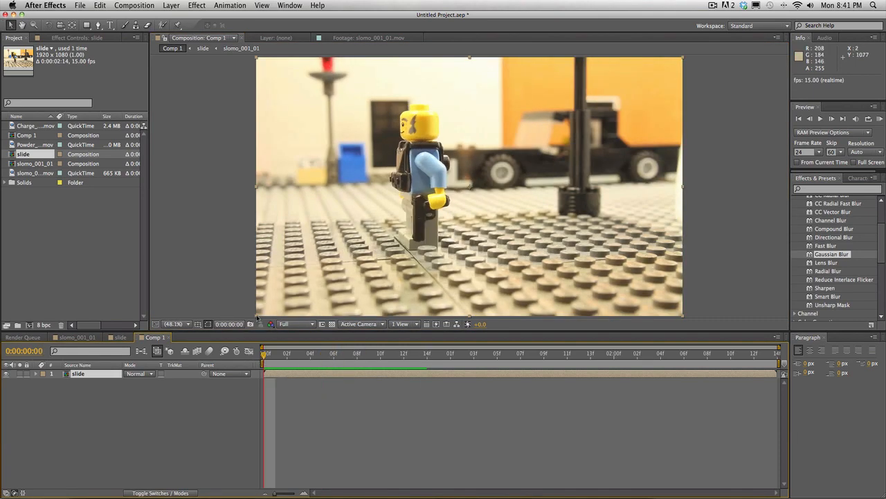
Step: Scale the slide layer up to 110% and reposition it at 1003.6, 555.5 so it overfills the frame
{"action": "key", "text": "Return"}
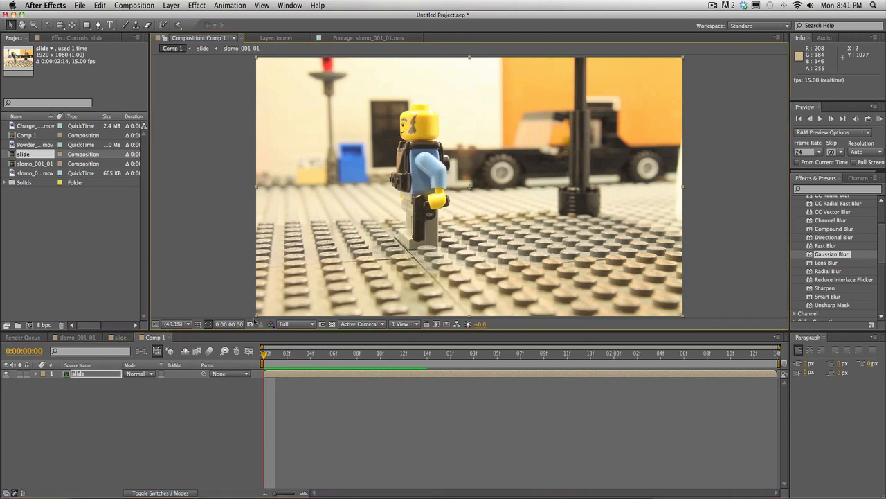
{"action": "left_click_drag", "start_coordinate": [255, 319], "coordinate": [236, 339]}
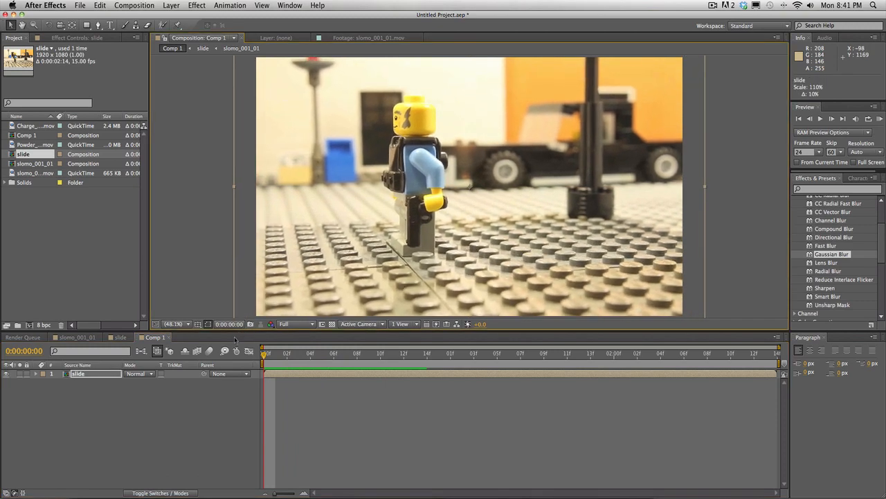
{"action": "mouse_move", "coordinate": [327, 232]}
{"action": "left_mouse_down"}
{"action": "mouse_move", "coordinate": [338, 253]}
{"action": "mouse_move", "coordinate": [339, 243]}
{"action": "left_mouse_up"}
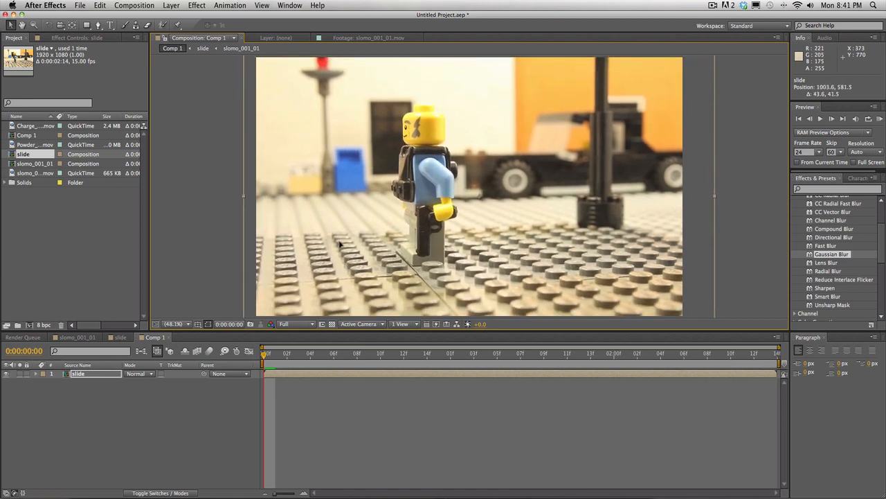
{"action": "key", "text": "comma"}
{"action": "key", "text": "comma"}
{"action": "key", "text": "period"}
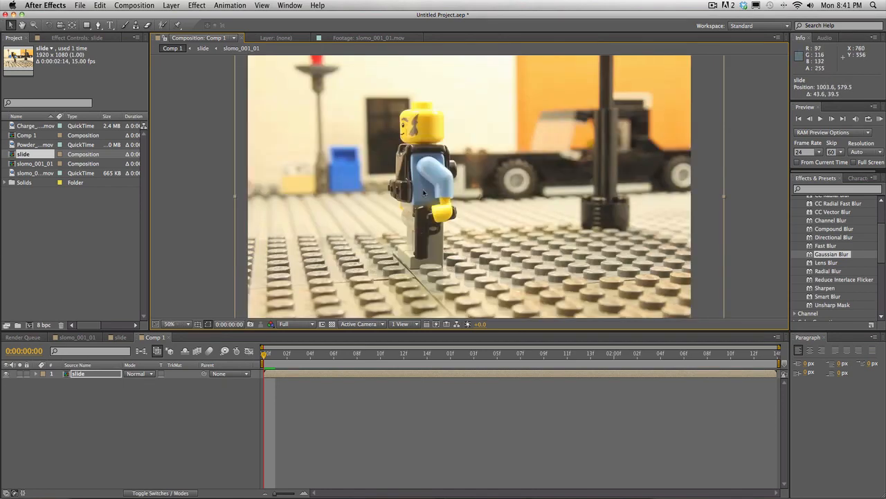
{"action": "left_click_drag", "start_coordinate": [424, 196], "coordinate": [425, 187]}
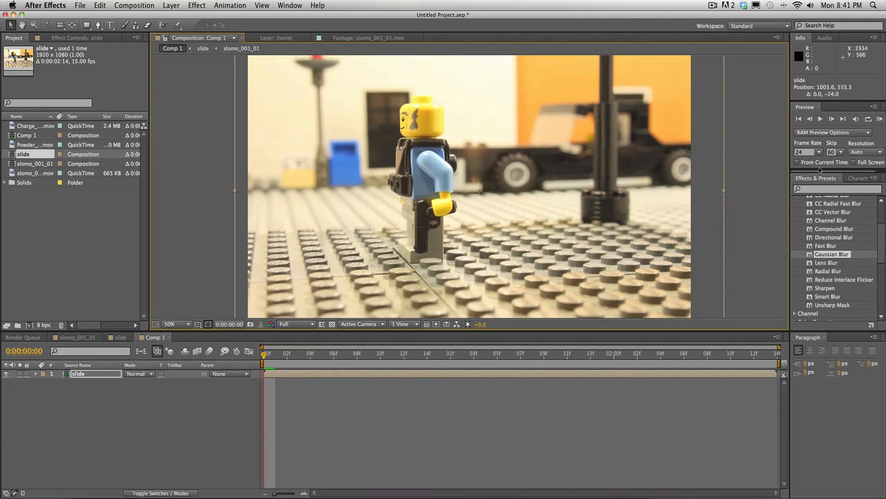
Step: Find the Wiggle - position preset, apply it to the slide layer, and set Wiggle Amount to 25 pixels
{"action": "left_click", "coordinate": [827, 188]}
{"action": "type", "text": "wiggle"}
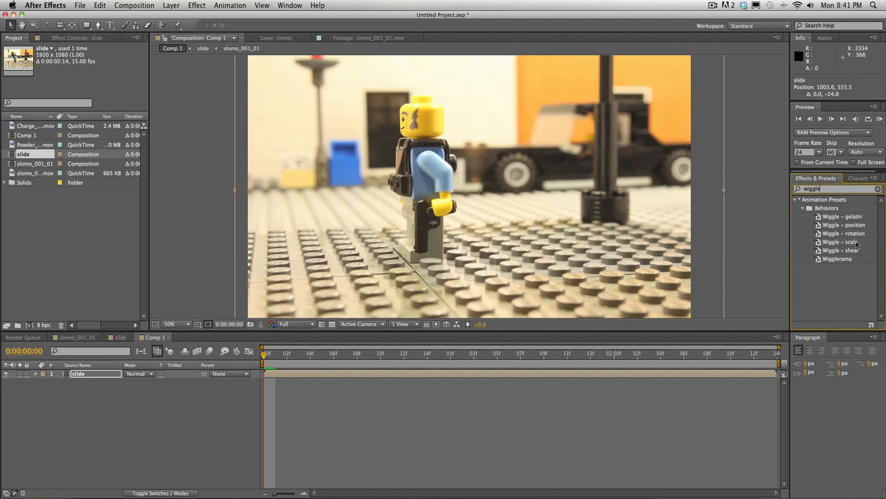
{"action": "left_click_drag", "start_coordinate": [856, 226], "coordinate": [565, 373]}
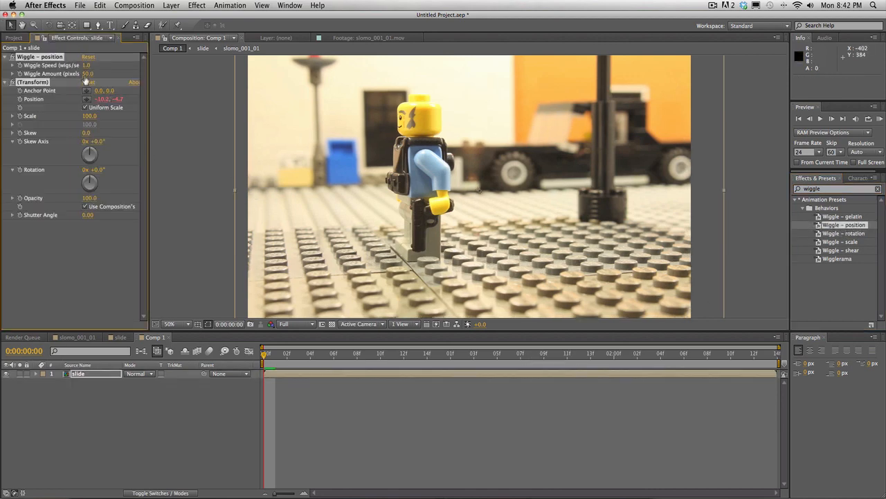
{"action": "left_click", "coordinate": [87, 73]}
{"action": "left_click", "coordinate": [315, 441]}
Step: Preview the camera shake, then examine the gunshot frame by frame up to 0:00:01:08
{"action": "key", "text": "space"}
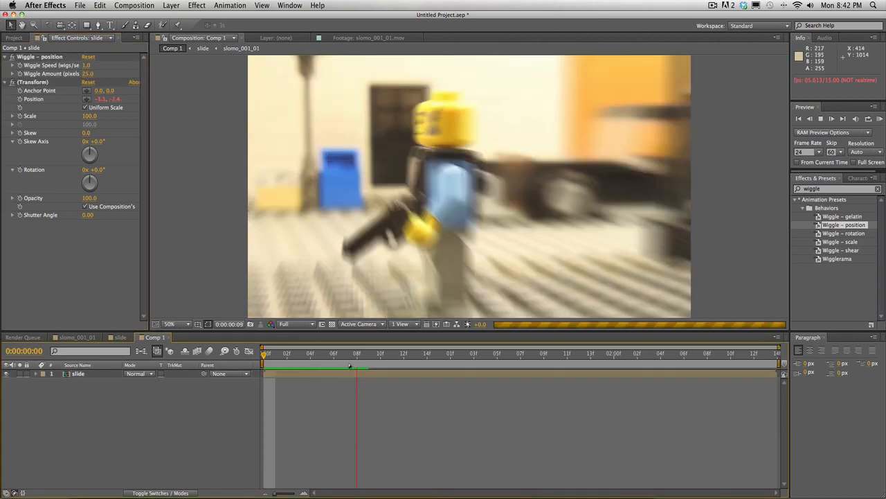
{"action": "key", "text": "space"}
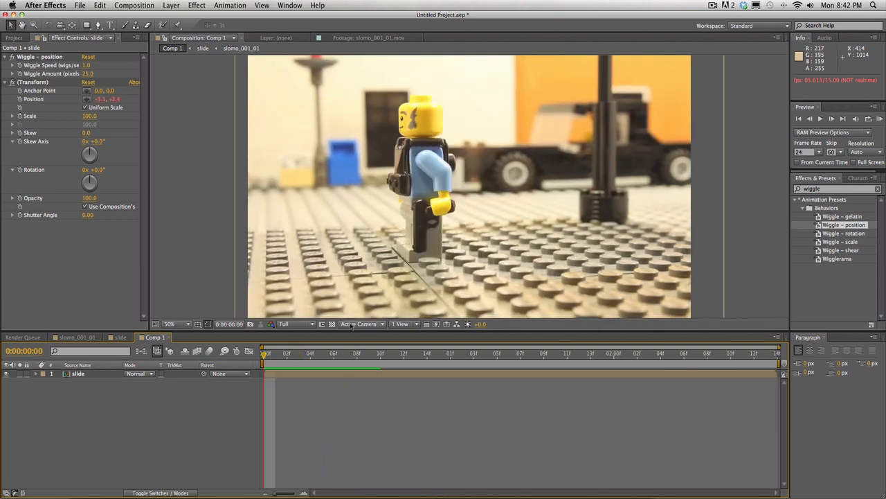
{"action": "left_click", "coordinate": [831, 119]}
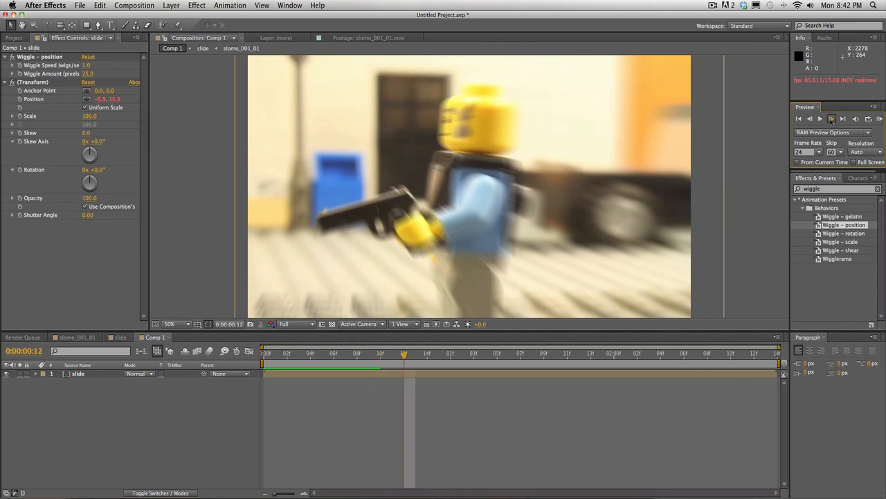
{"action": "left_click", "coordinate": [831, 120]}
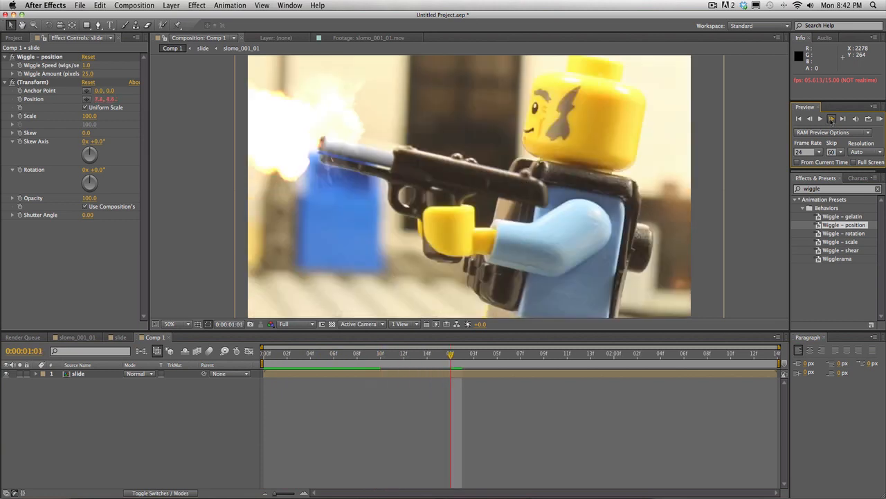
{"action": "left_click", "coordinate": [832, 119]}
{"action": "left_click", "coordinate": [831, 119]}
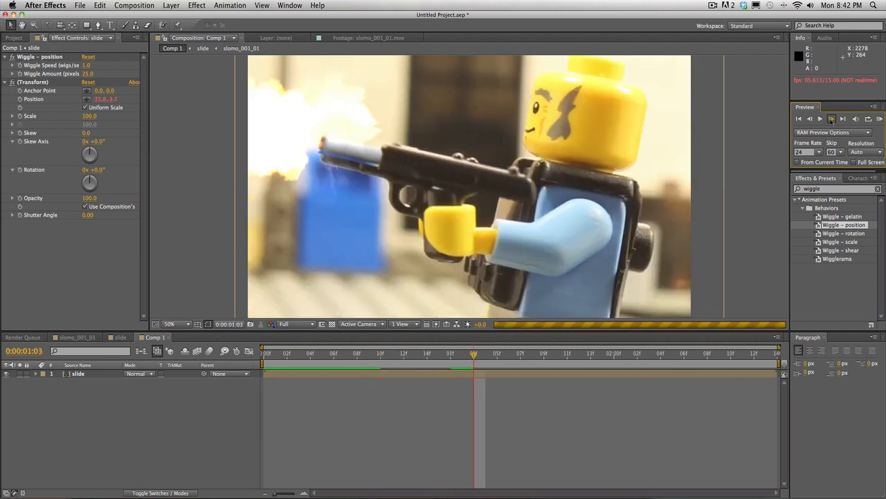
{"action": "left_click", "coordinate": [832, 119]}
{"action": "left_click", "coordinate": [832, 119]}
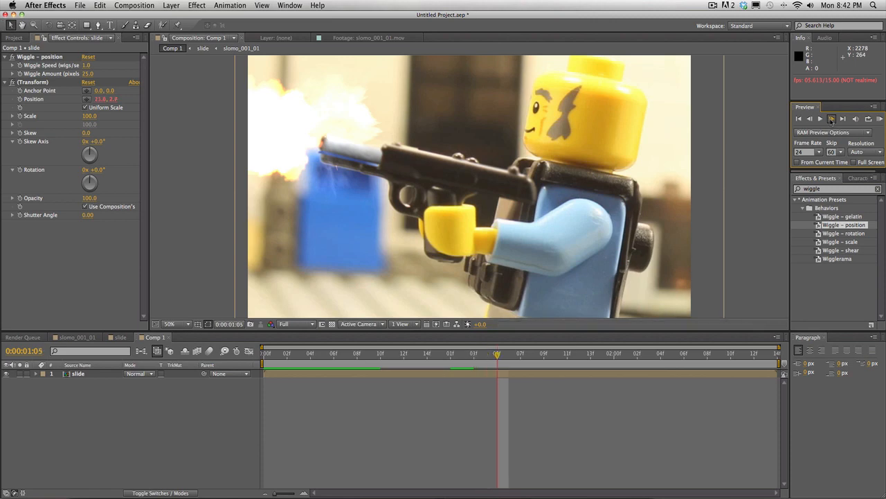
{"action": "left_click", "coordinate": [832, 119]}
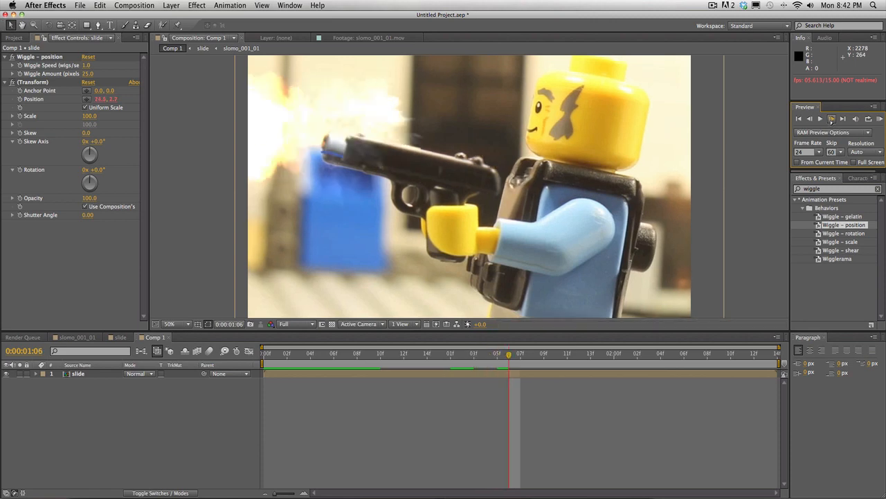
{"action": "left_click", "coordinate": [832, 119]}
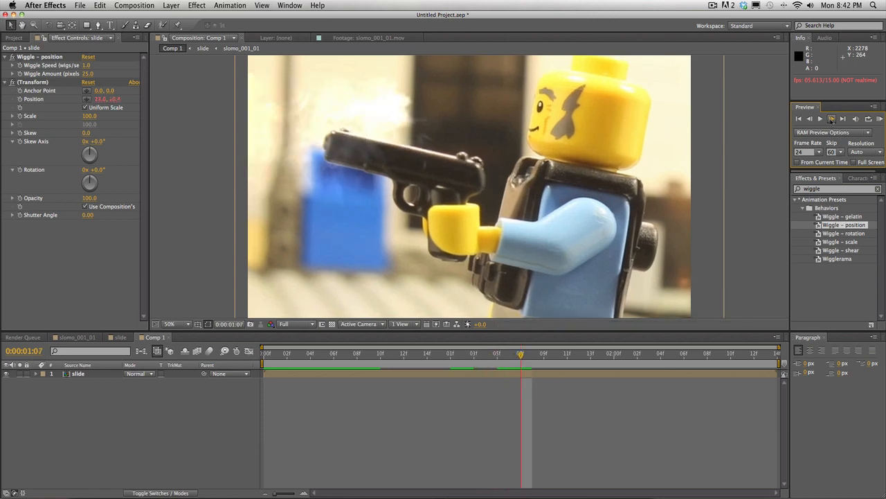
{"action": "left_click", "coordinate": [832, 119]}
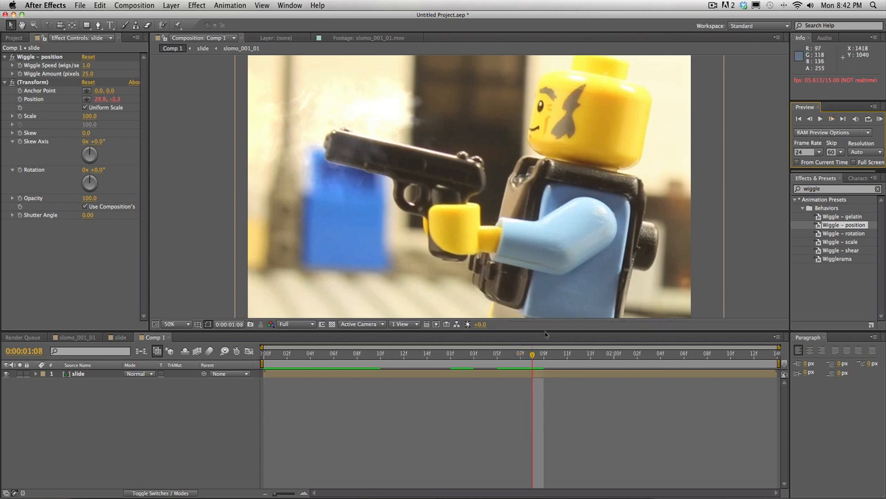
Step: Replay the shaking shot from the beginning through the muzzle flash and return to 0:00:00:00
{"action": "left_click_drag", "start_coordinate": [532, 354], "coordinate": [221, 379]}
{"action": "key", "text": "space"}
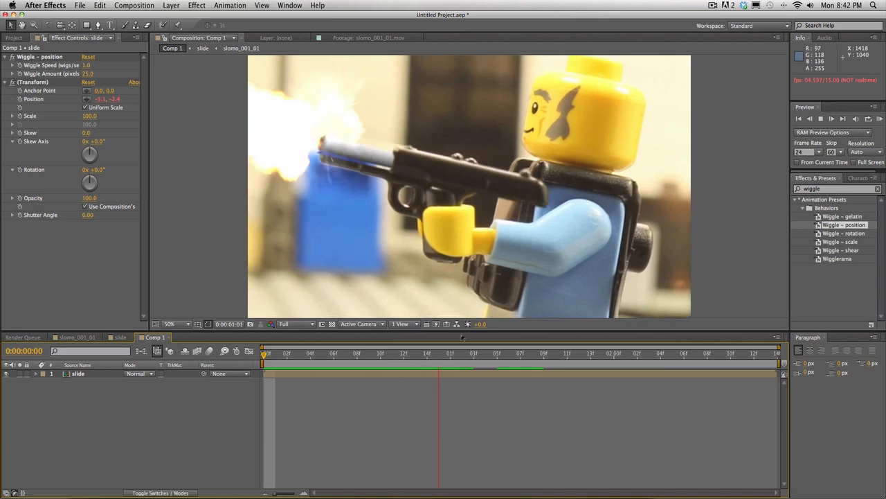
{"action": "key", "text": "space"}
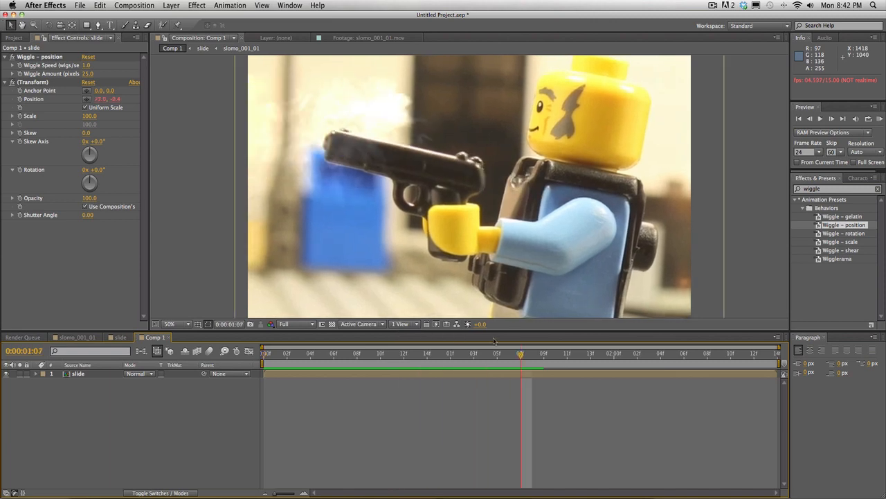
{"action": "left_click_drag", "start_coordinate": [486, 363], "coordinate": [239, 376]}
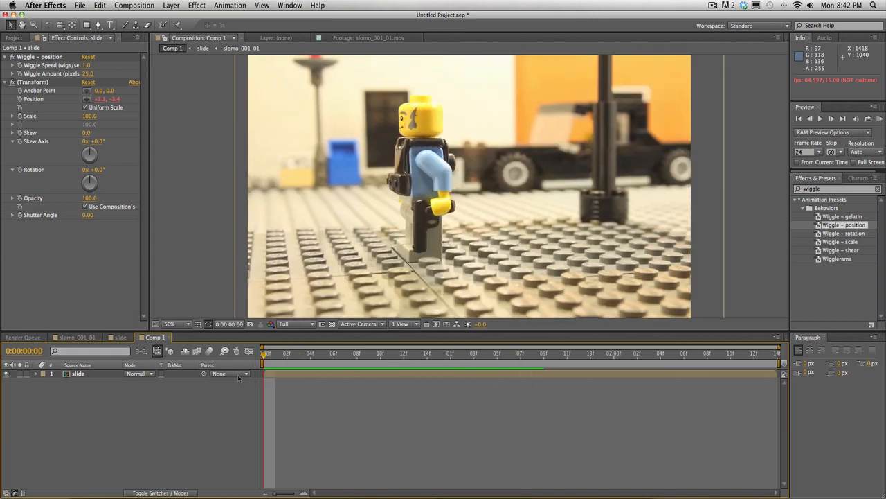
Step: Clear the effects search, find Color Balance in the Color Correction category, and apply it to the slide layer
{"action": "left_click", "coordinate": [877, 189]}
{"action": "scroll", "coordinate": [824, 251], "scroll_direction": "down", "scroll_amount": 4}
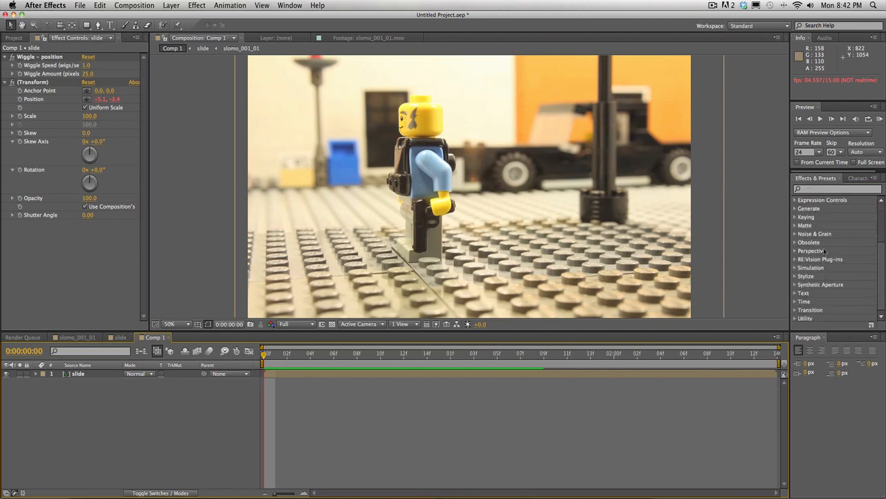
{"action": "scroll", "coordinate": [824, 251], "scroll_direction": "down", "scroll_amount": 1}
{"action": "scroll", "coordinate": [801, 256], "scroll_direction": "up", "scroll_amount": 5}
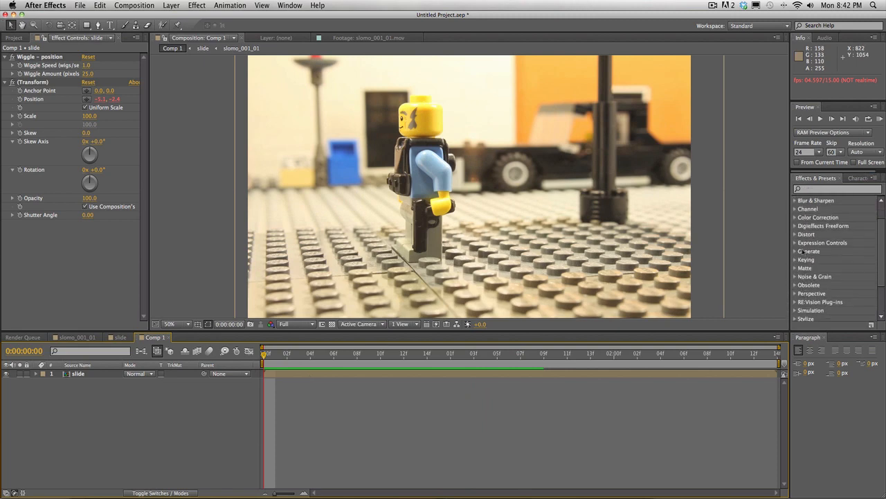
{"action": "left_click", "coordinate": [796, 239]}
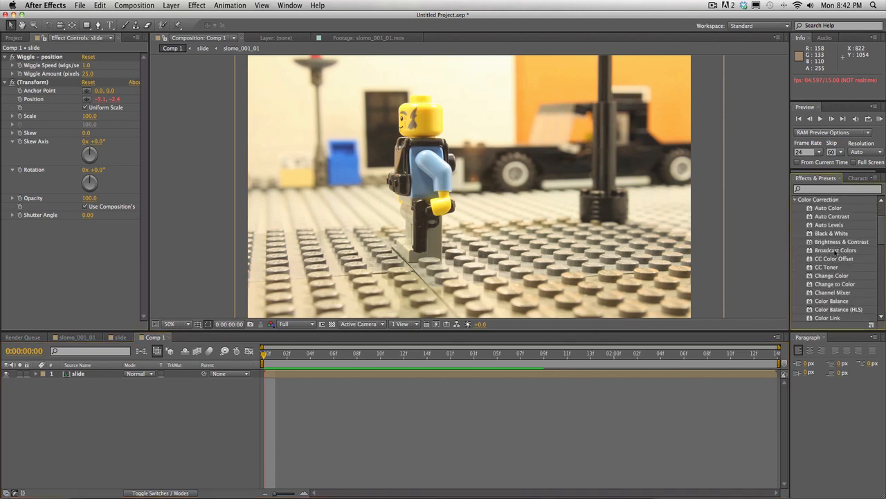
{"action": "scroll", "coordinate": [845, 236], "scroll_direction": "down", "scroll_amount": 1}
{"action": "scroll", "coordinate": [837, 273], "scroll_direction": "down", "scroll_amount": 1}
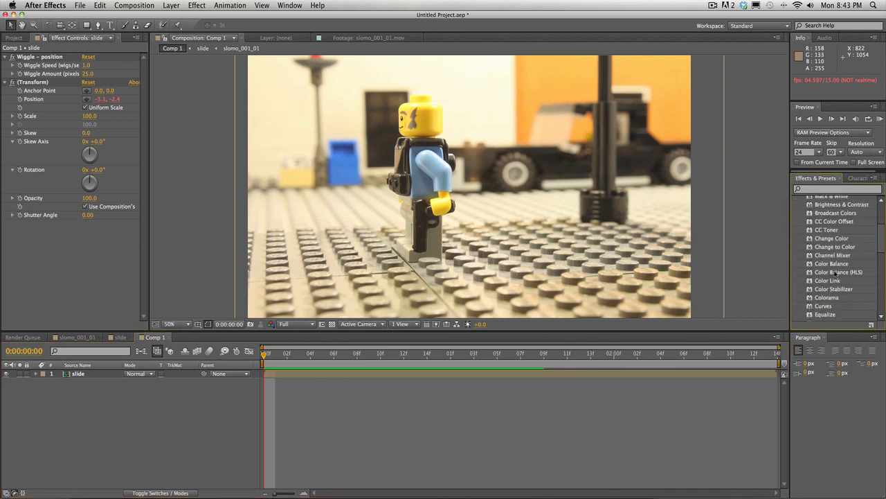
{"action": "left_click_drag", "start_coordinate": [834, 267], "coordinate": [712, 262]}
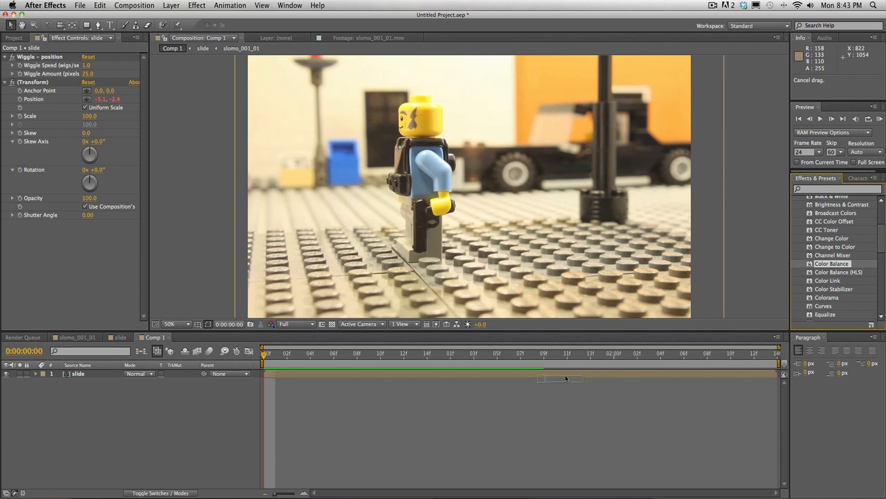
{"action": "left_click_drag", "start_coordinate": [566, 378], "coordinate": [565, 374]}
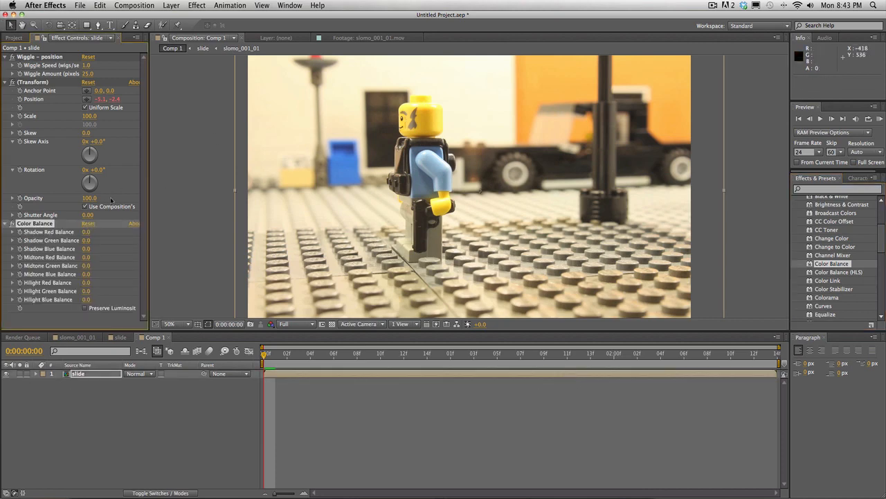
Step: Set Shadow Red Balance to -24 and Shadow Green Balance to -34, preview the grade, and return to 0:00:00:02
{"action": "left_click_drag", "start_coordinate": [85, 232], "coordinate": [65, 232]}
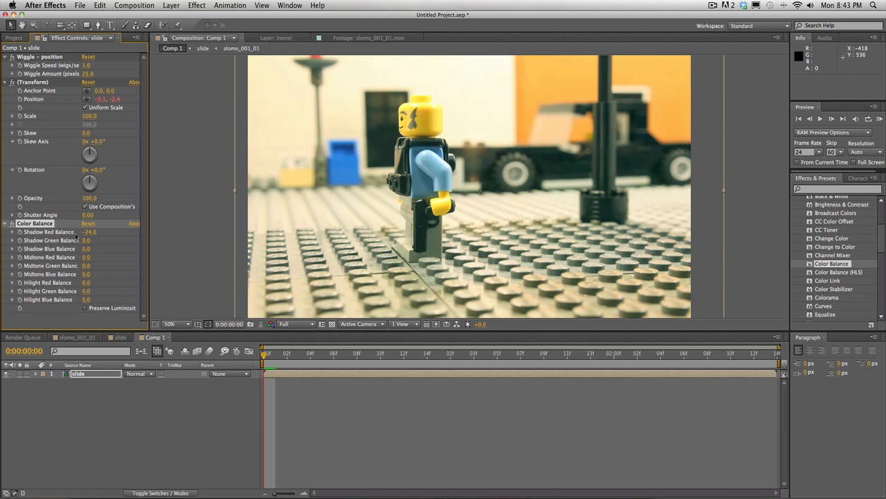
{"action": "left_click_drag", "start_coordinate": [86, 241], "coordinate": [62, 240]}
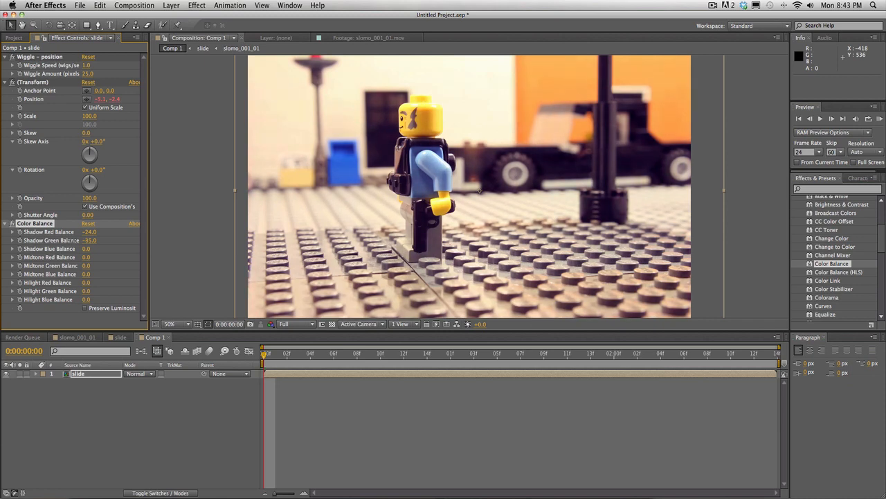
{"action": "left_click", "coordinate": [355, 440]}
{"action": "key", "text": "space"}
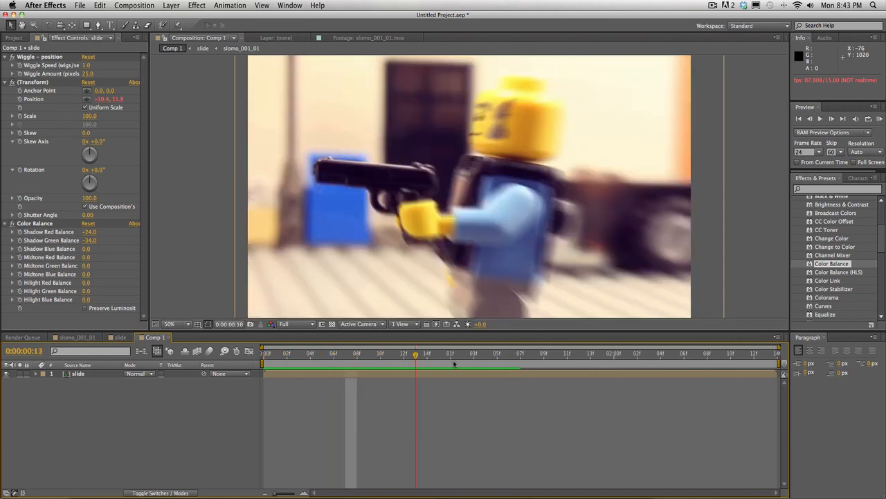
{"action": "left_click_drag", "start_coordinate": [379, 357], "coordinate": [287, 362]}
Step: Switch to Finder and open the SLOW MOTION GUNFIRE video from the SLOMO GUNSHOT folder in AKP Studios
{"action": "mouse_move", "coordinate": [107, 495]}
{"action": "left_click", "coordinate": [26, 485]}
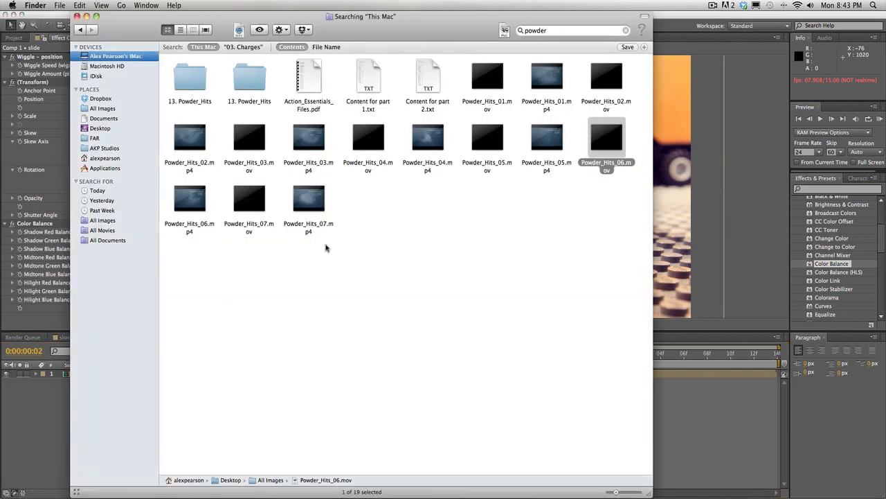
{"action": "left_click", "coordinate": [107, 148]}
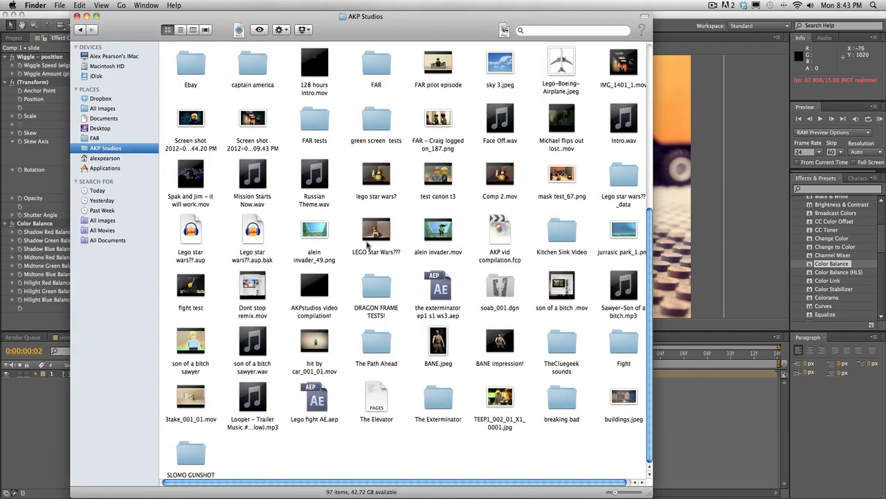
{"action": "left_click", "coordinate": [435, 406]}
{"action": "double_click", "coordinate": [435, 405]}
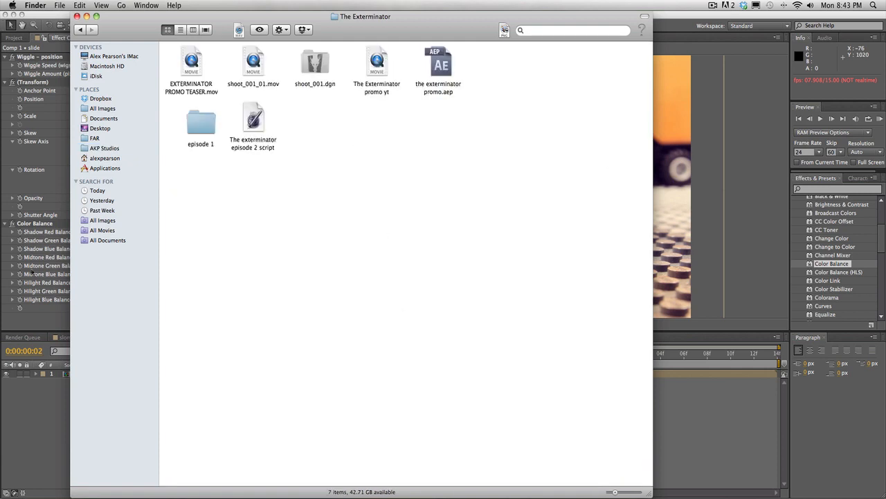
{"action": "left_click", "coordinate": [79, 29]}
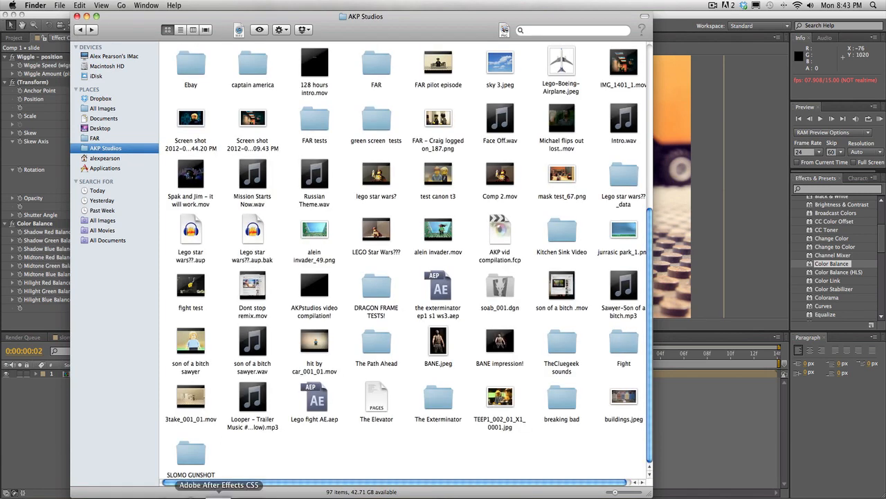
{"action": "mouse_move", "coordinate": [213, 473]}
{"action": "double_click", "coordinate": [201, 450]}
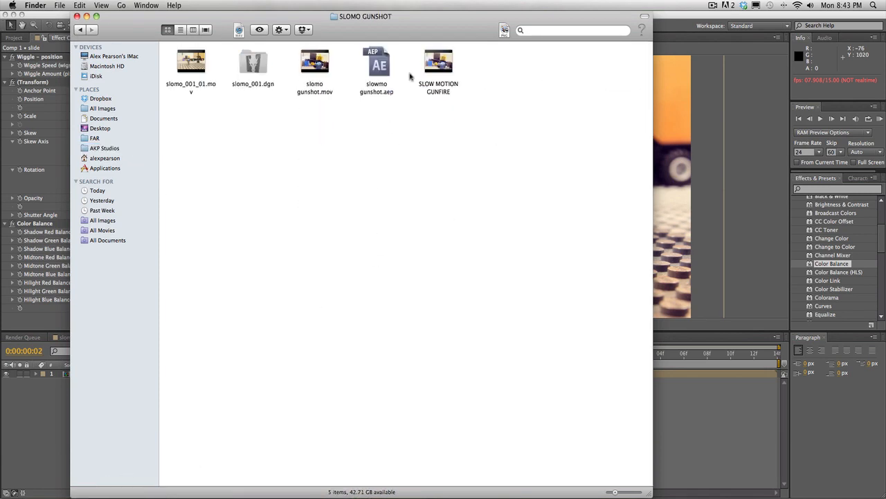
{"action": "double_click", "coordinate": [440, 63]}
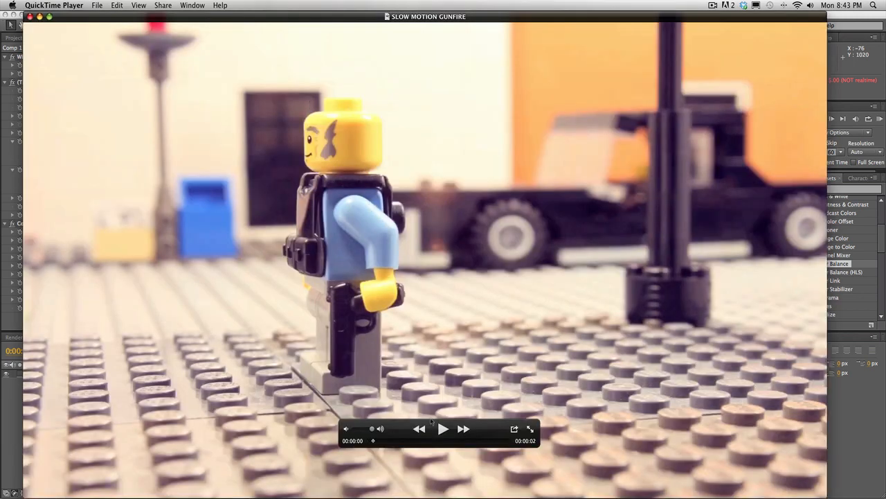
Step: Play the finished SLOW MOTION GUNFIRE clip, examine its gunshot frame by frame, and close the video and folder
{"action": "key", "text": "space"}
{"action": "left_click", "coordinate": [443, 430]}
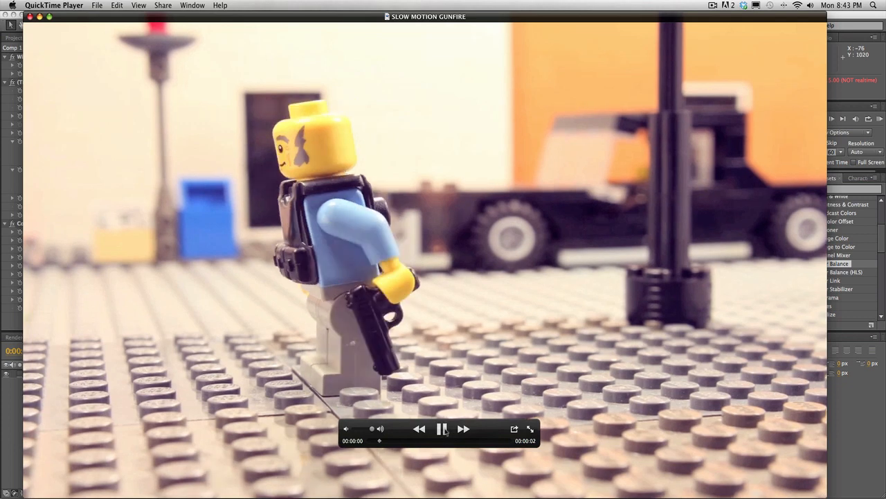
{"action": "left_click", "coordinate": [445, 430]}
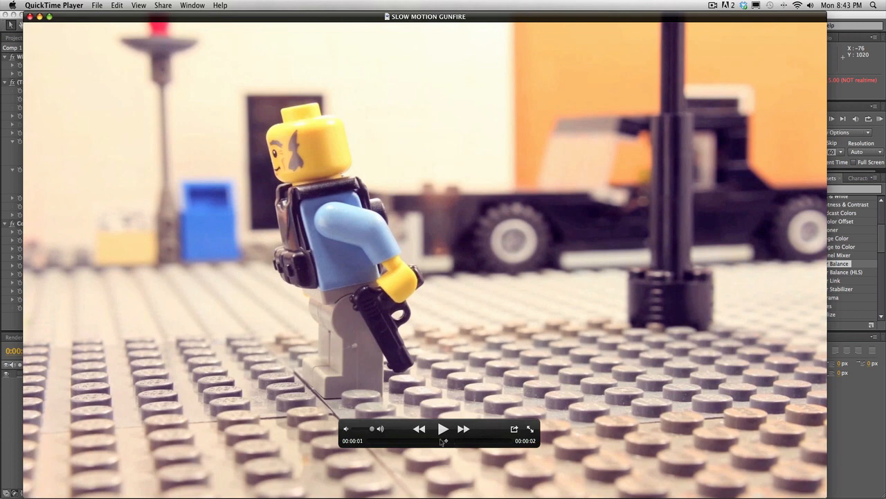
{"action": "mouse_move", "coordinate": [443, 441]}
{"action": "left_mouse_down"}
{"action": "mouse_move", "coordinate": [436, 441]}
{"action": "mouse_move", "coordinate": [452, 442]}
{"action": "mouse_move", "coordinate": [444, 443]}
{"action": "left_mouse_up"}
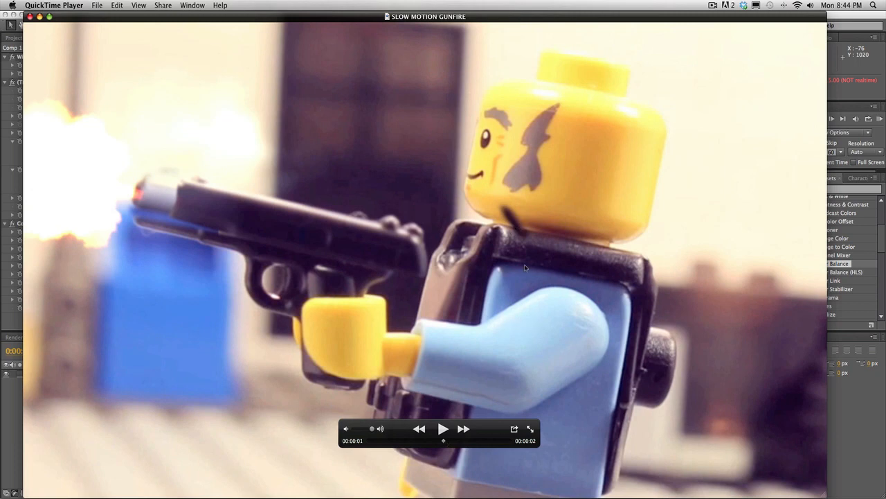
{"action": "key", "text": "Right"}
{"action": "key", "text": "Right"}
{"action": "key", "text": "Right"}
{"action": "key", "text": "Right"}
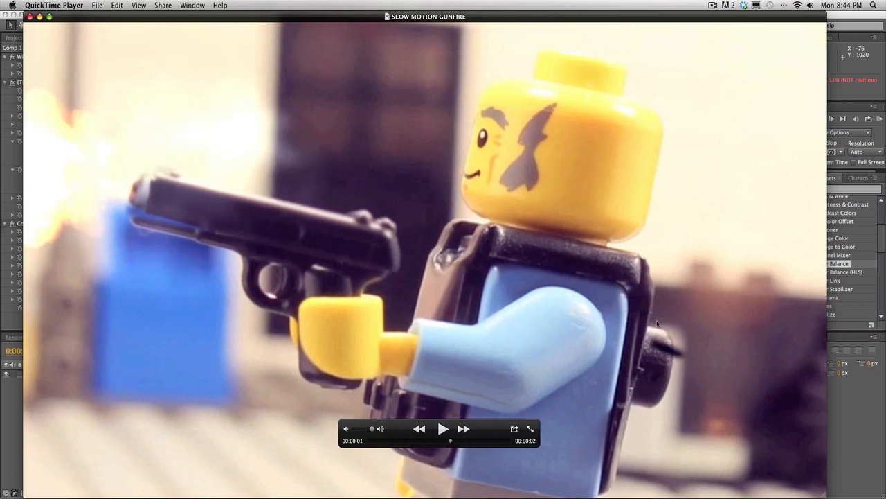
{"action": "key", "text": "Right"}
{"action": "key", "text": "Right"}
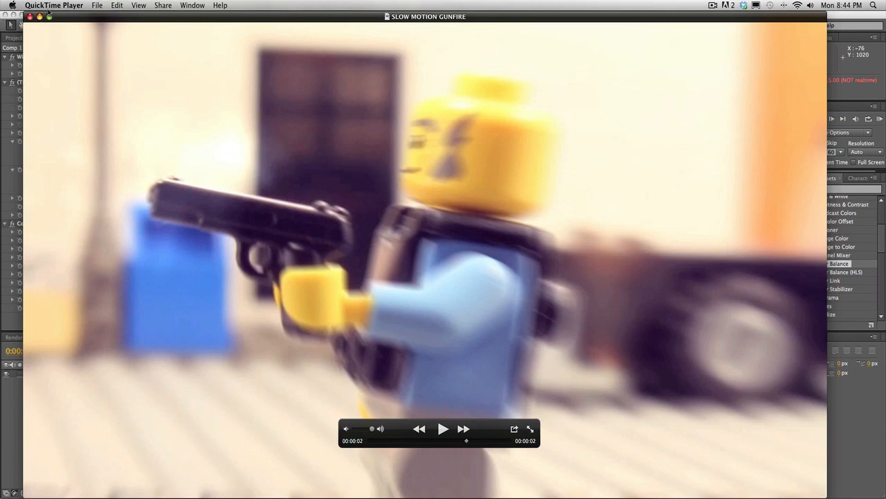
{"action": "left_click", "coordinate": [30, 16]}
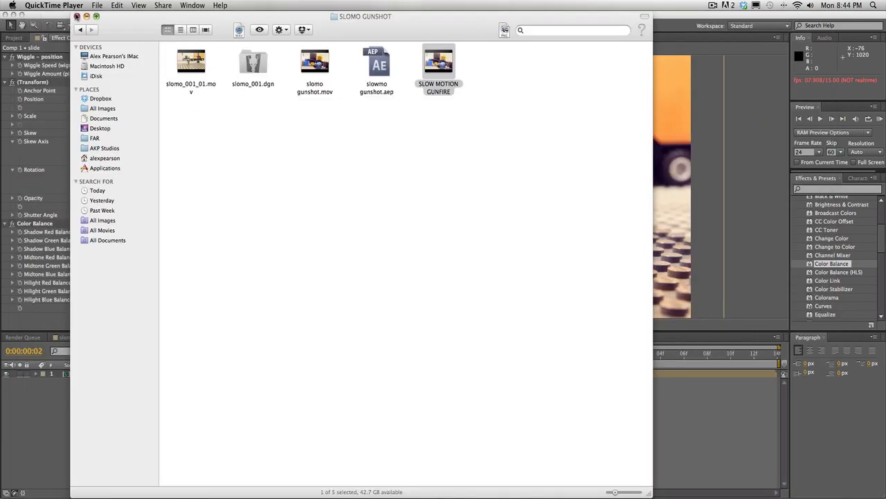
{"action": "left_click", "coordinate": [77, 16]}
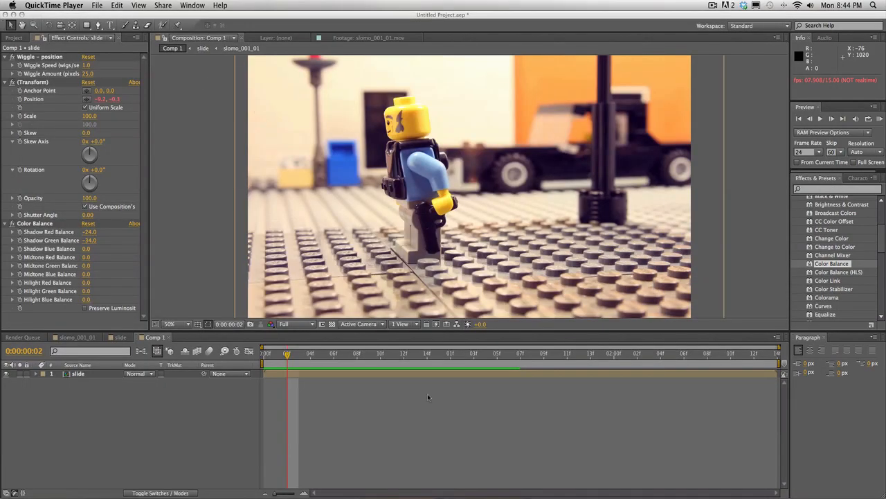
Step: Switch back to After Effects and preview the color-corrected shot, replaying it from 0:00:00:00 to 0:00:01:10
{"action": "left_click", "coordinate": [347, 390]}
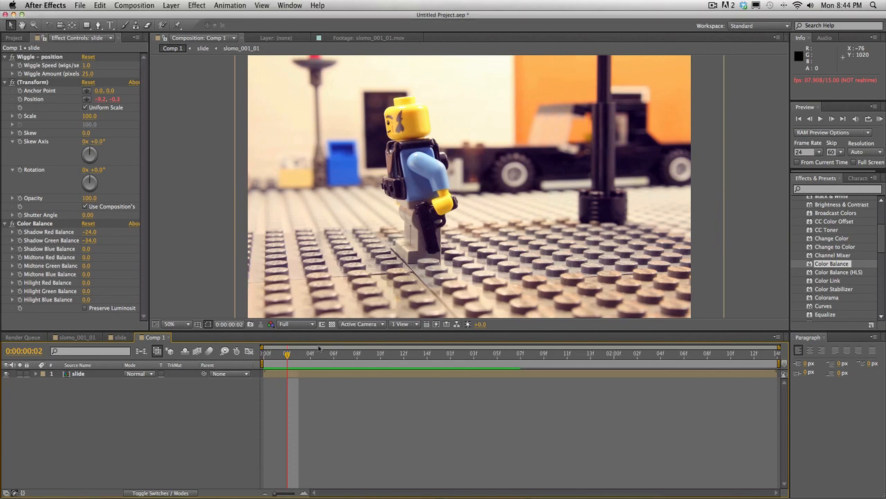
{"action": "key", "text": "space"}
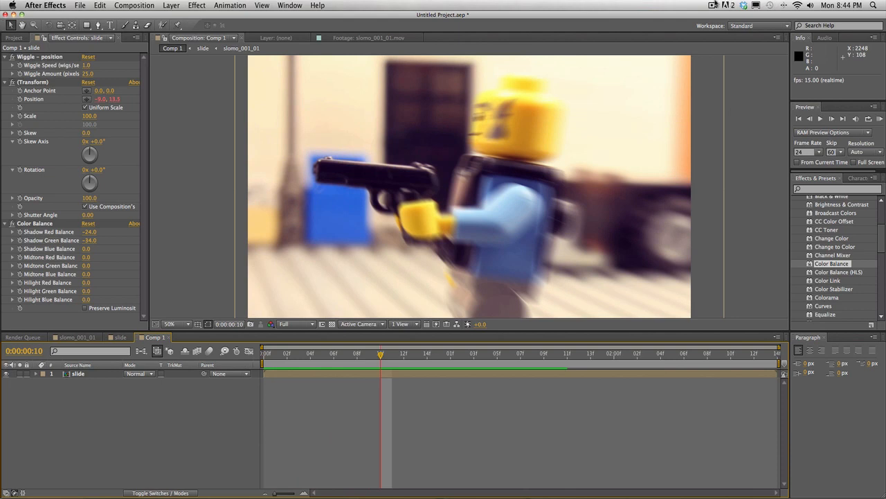
{"action": "left_click", "coordinate": [714, 5]}
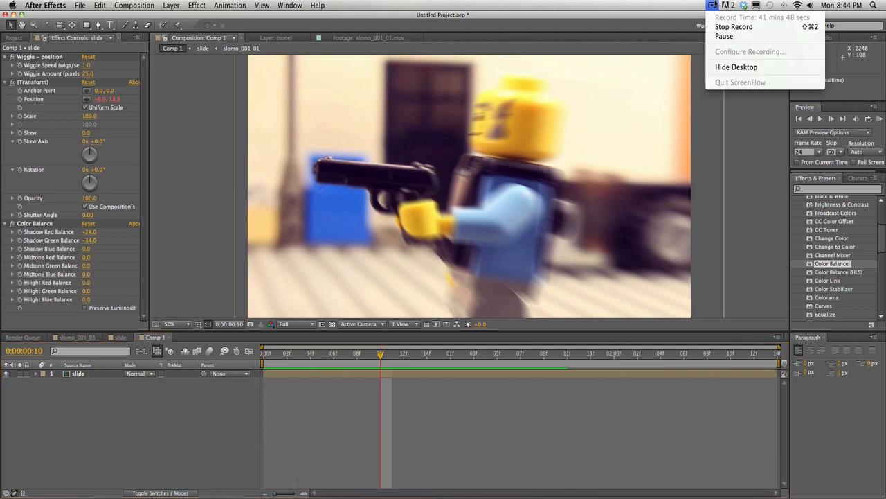
{"action": "left_click", "coordinate": [651, 407]}
{"action": "left_click_drag", "start_coordinate": [381, 356], "coordinate": [232, 368]}
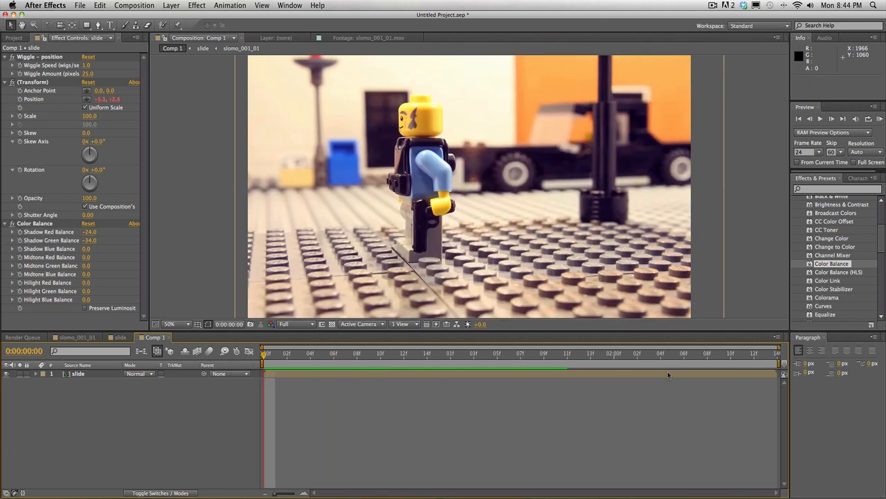
{"action": "key", "text": "space"}
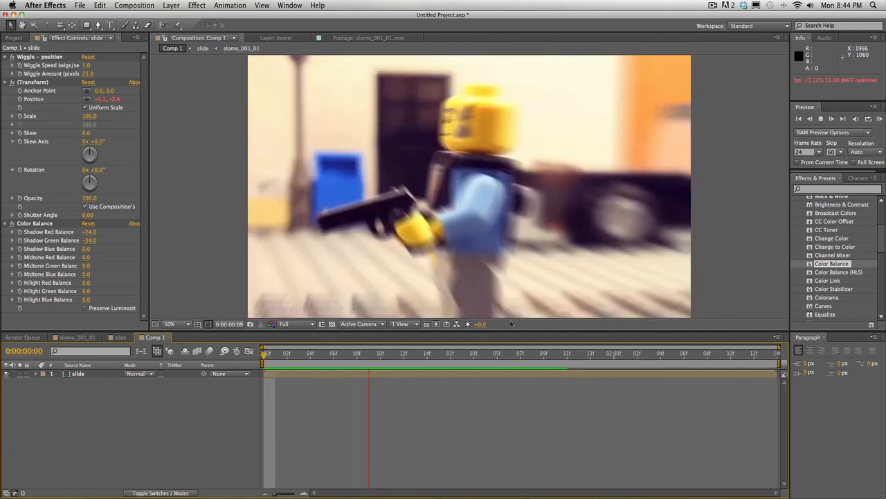
{"action": "key", "text": "space"}
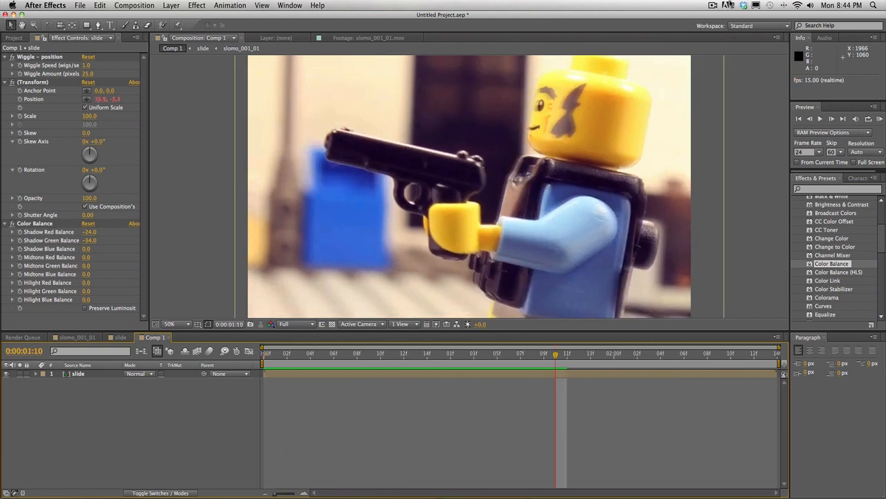
{"action": "left_click", "coordinate": [713, 5]}
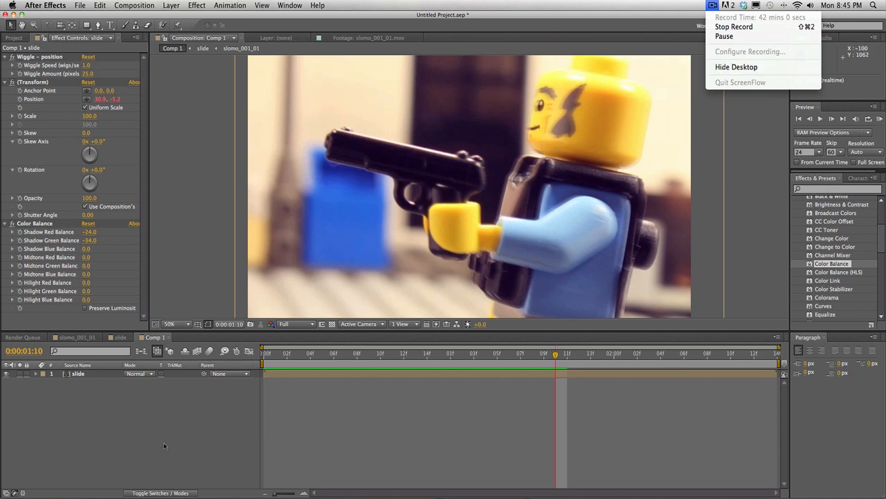
{"action": "left_click", "coordinate": [749, 153]}
Step: Switch to Finder and open CAR scene ep1 s2 p1.mov from The Exterminator's episode 1 folder in AKP Studios
{"action": "left_click", "coordinate": [41, 489]}
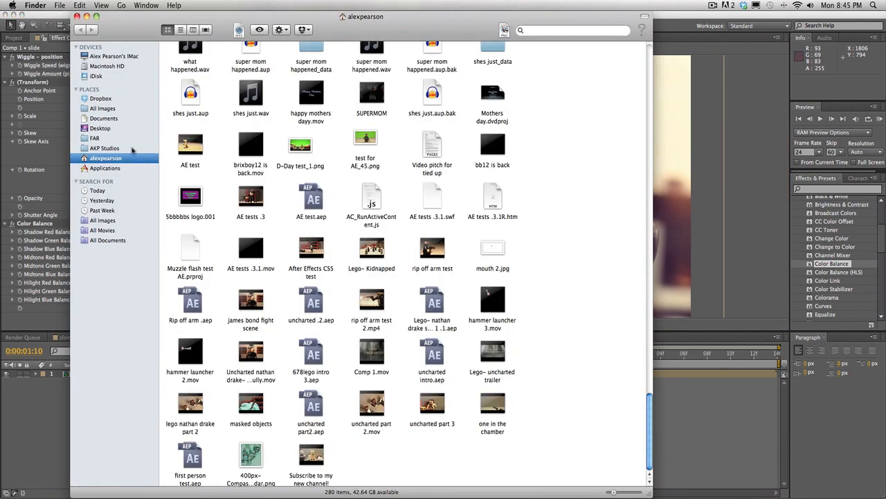
{"action": "left_click", "coordinate": [114, 152]}
{"action": "left_click", "coordinate": [196, 451]}
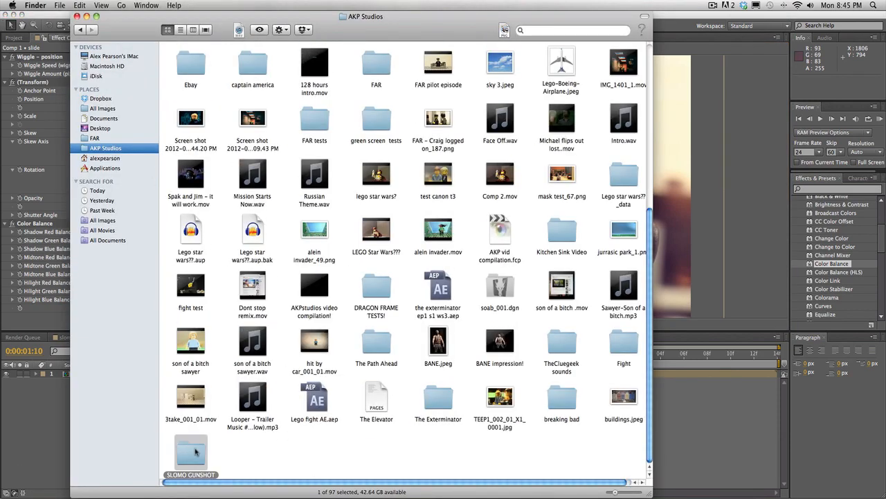
{"action": "double_click", "coordinate": [452, 399]}
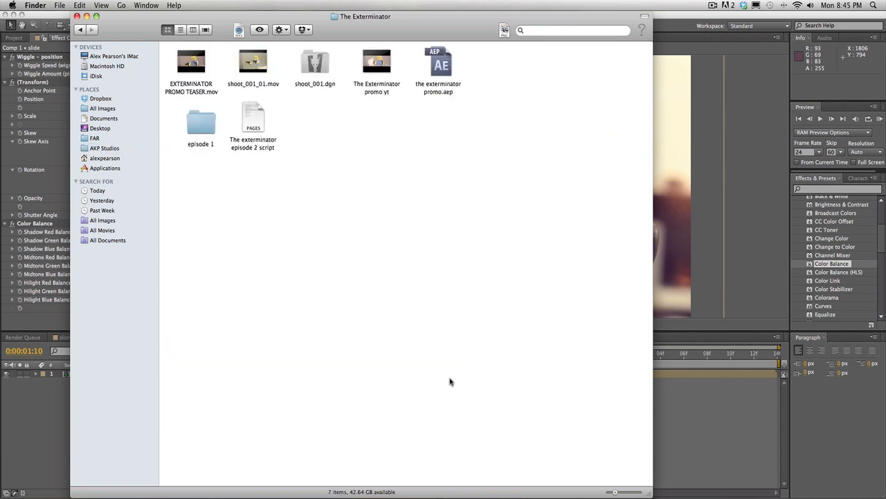
{"action": "double_click", "coordinate": [205, 145]}
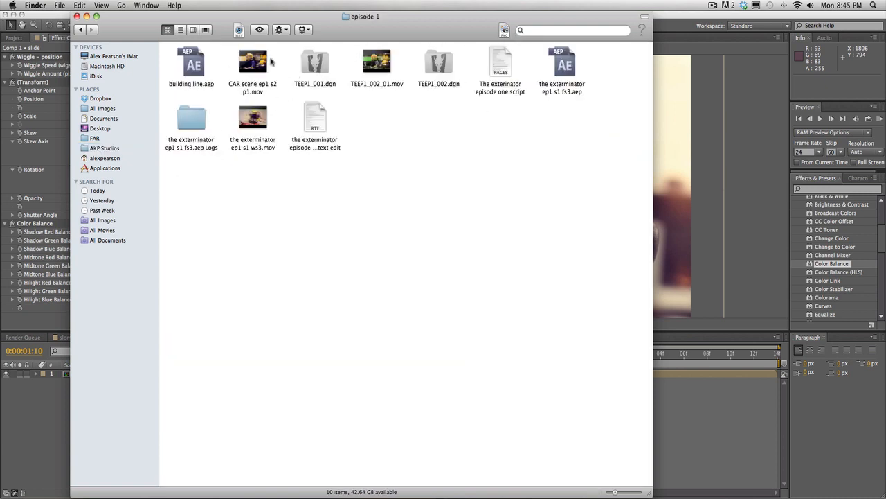
{"action": "double_click", "coordinate": [254, 62]}
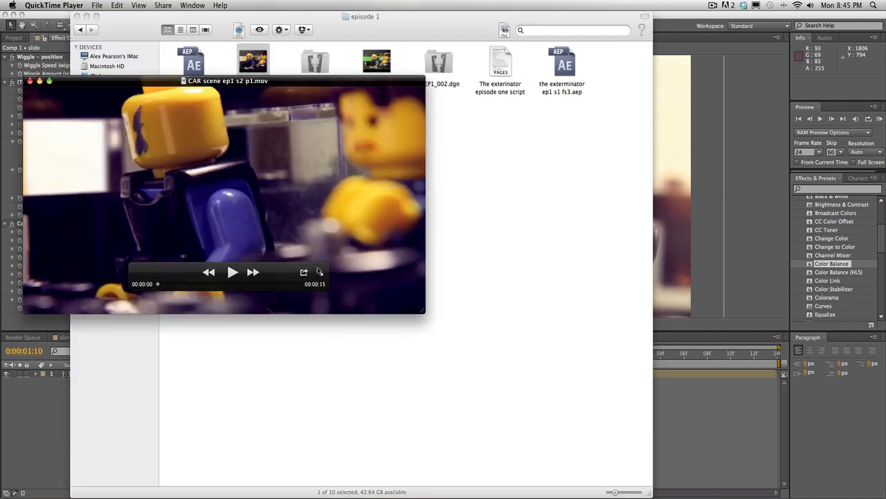
Step: Watch the opening seconds of the car scene in full screen, then close the video and its folder
{"action": "left_click", "coordinate": [319, 271]}
{"action": "key", "text": "space"}
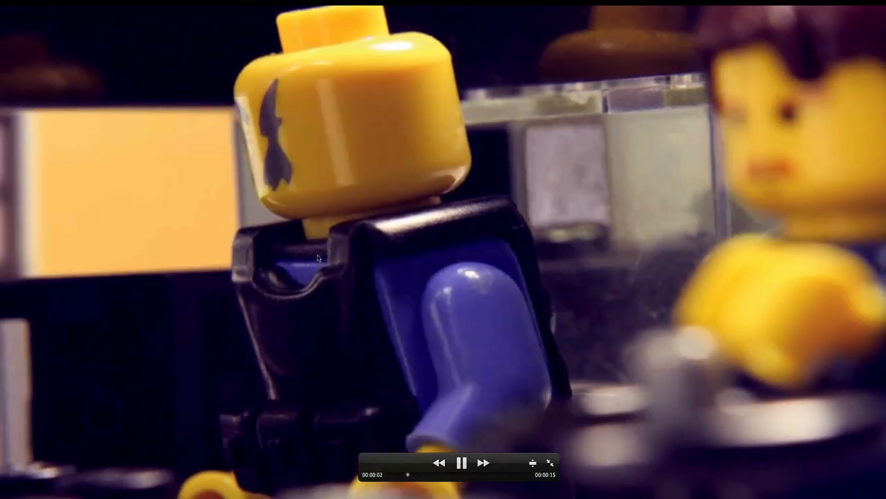
{"action": "key", "text": "space"}
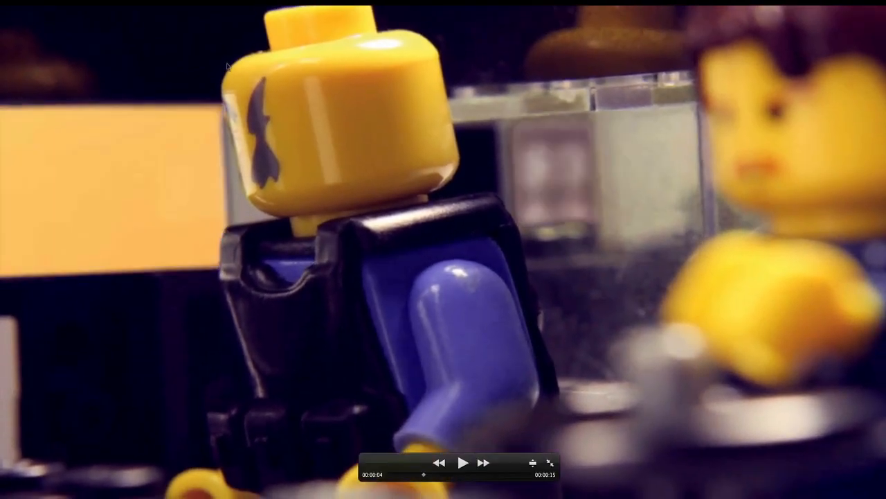
{"action": "key", "text": "Escape"}
{"action": "left_click", "coordinate": [30, 82]}
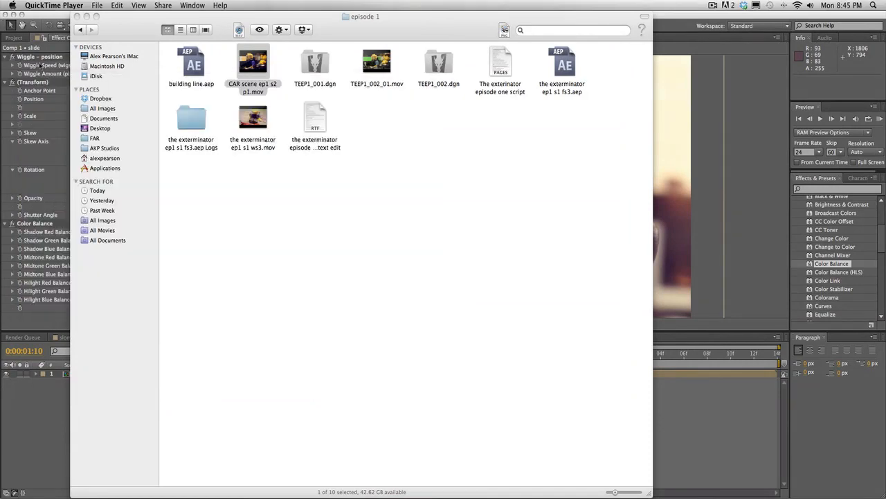
{"action": "left_click", "coordinate": [74, 17]}
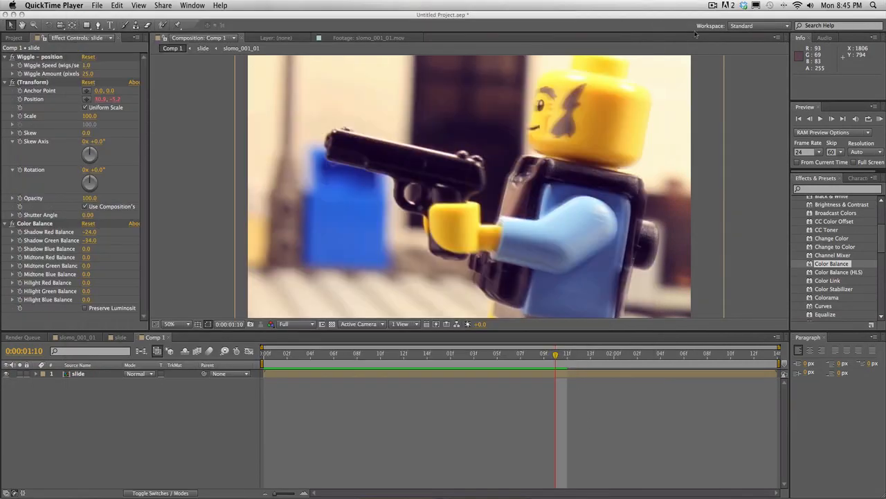
{"action": "left_click", "coordinate": [713, 5]}
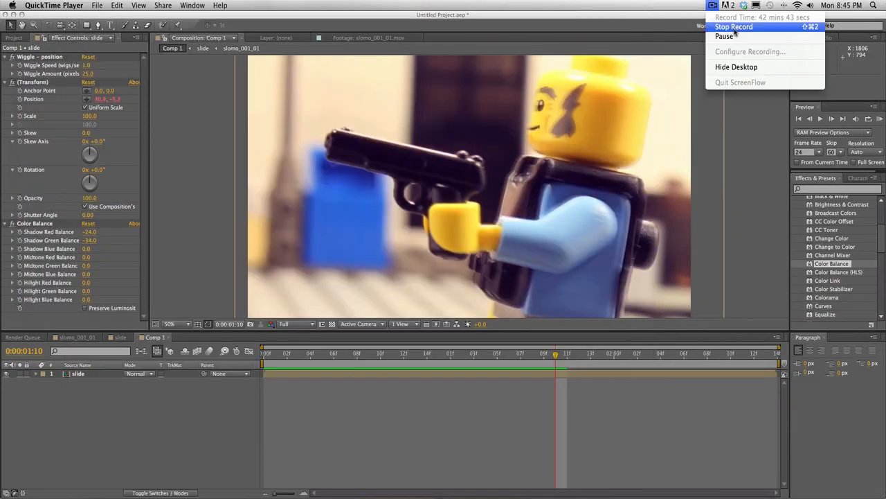